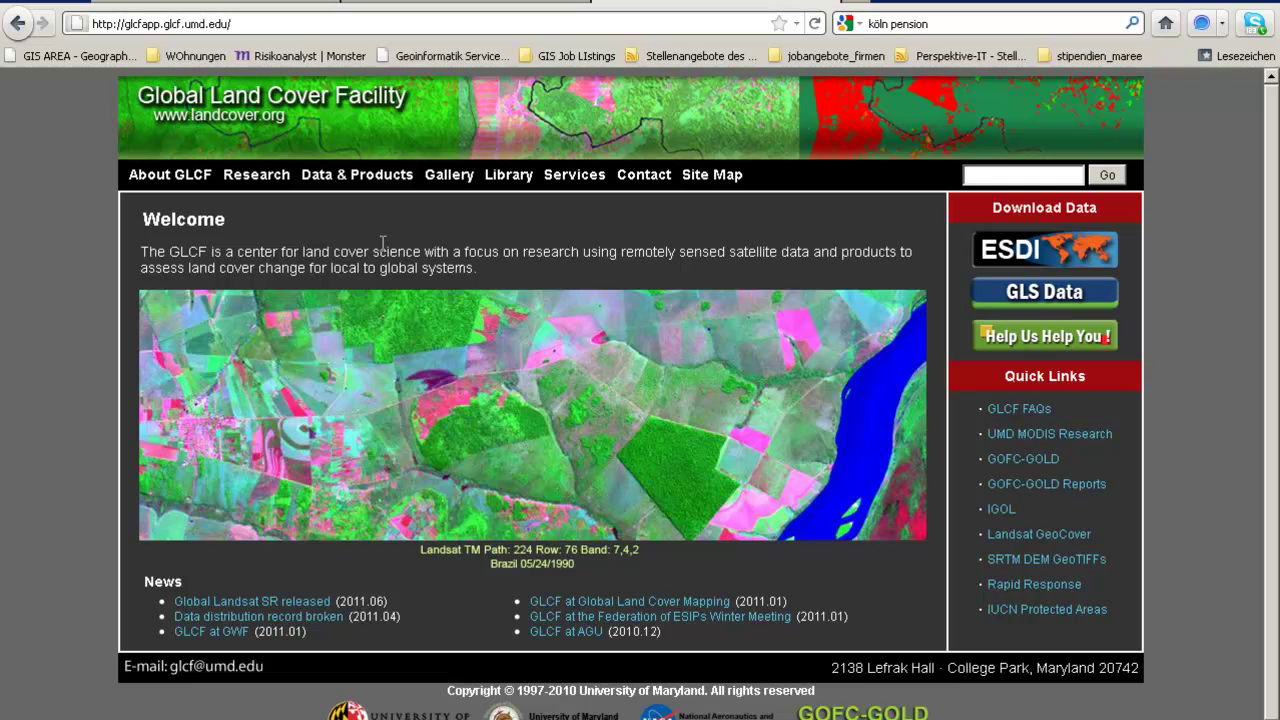
# Step: Load the Global Land Cover Facility website at landcover.org
pyautogui.click(156, 28)
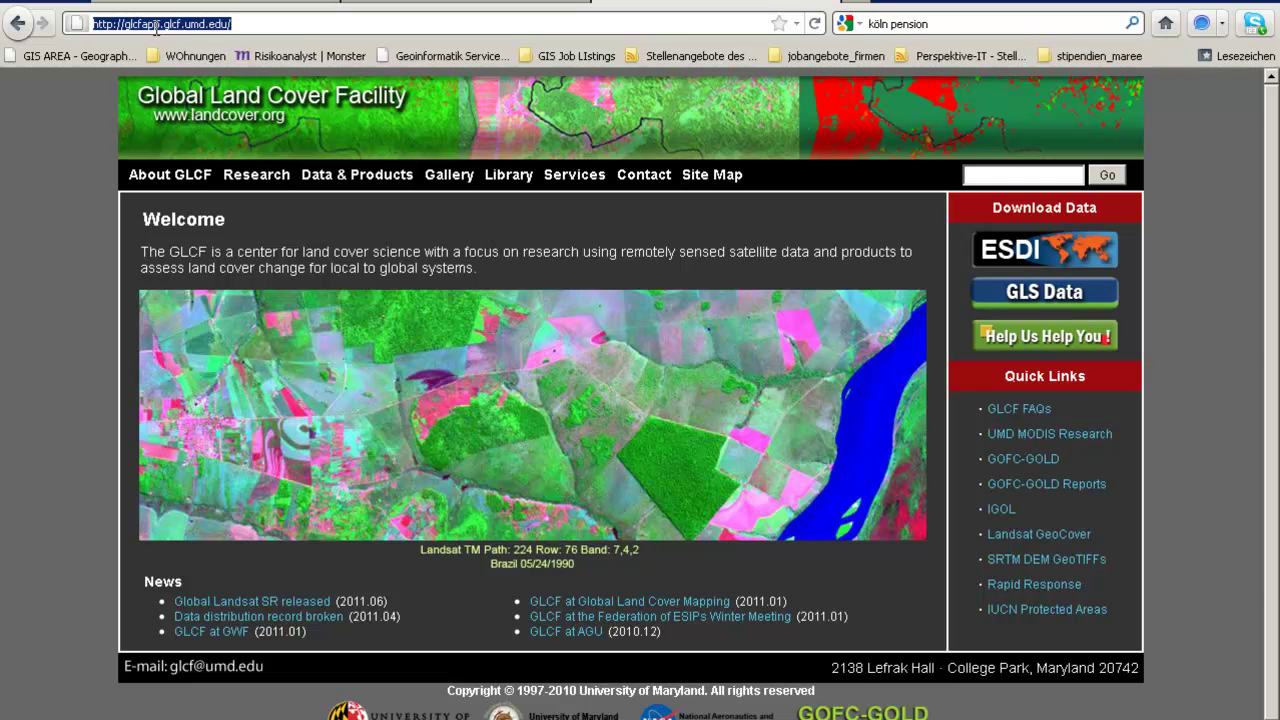
pyautogui.write('landco')
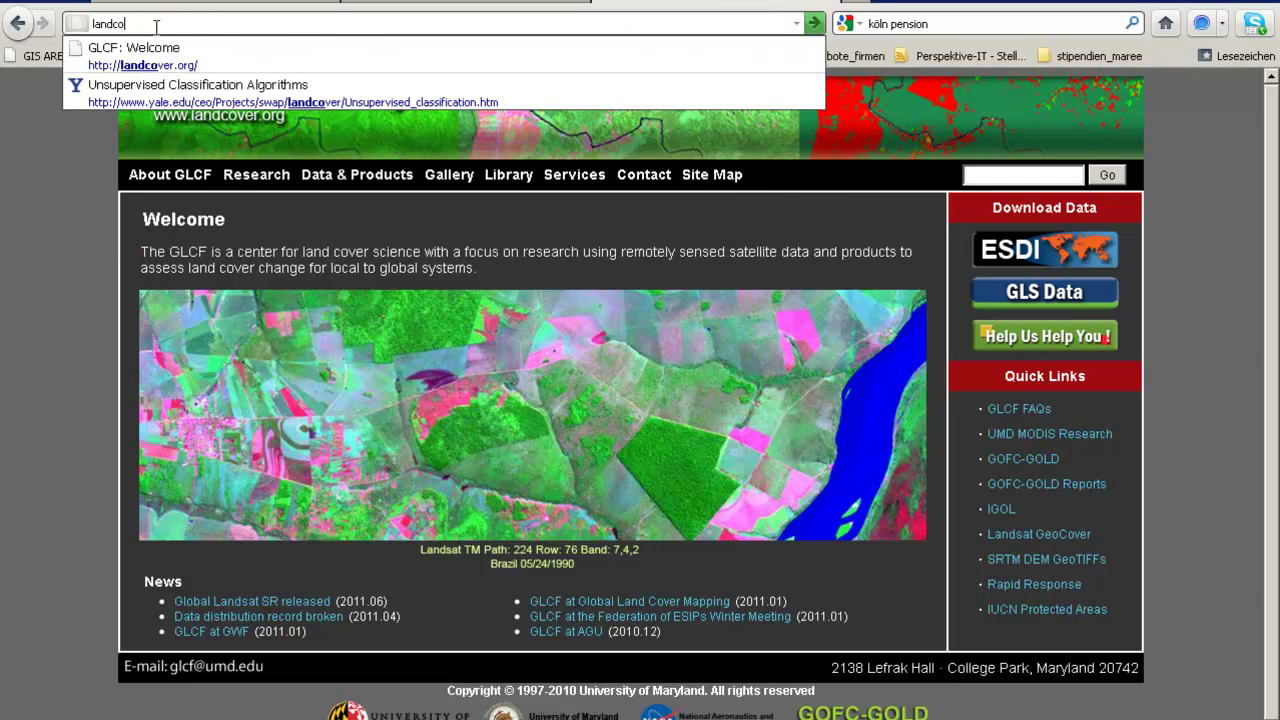
pyautogui.write('ver.org')
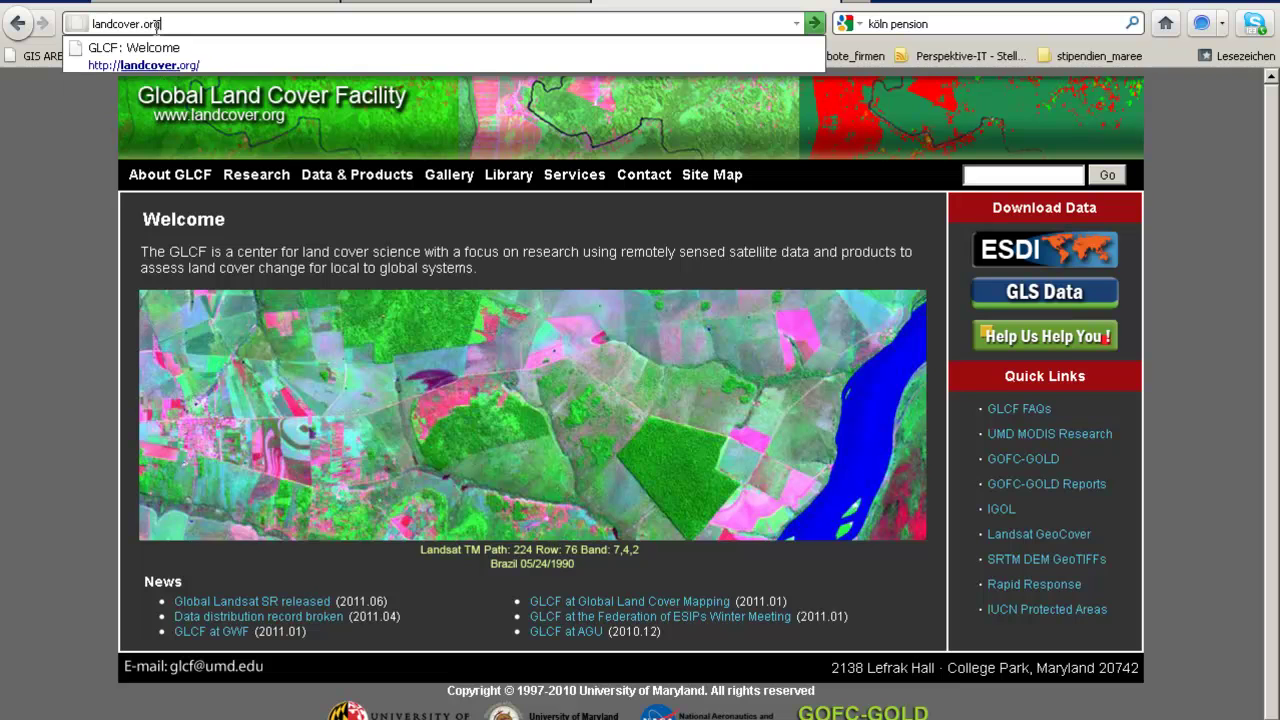
pyautogui.press('Return')
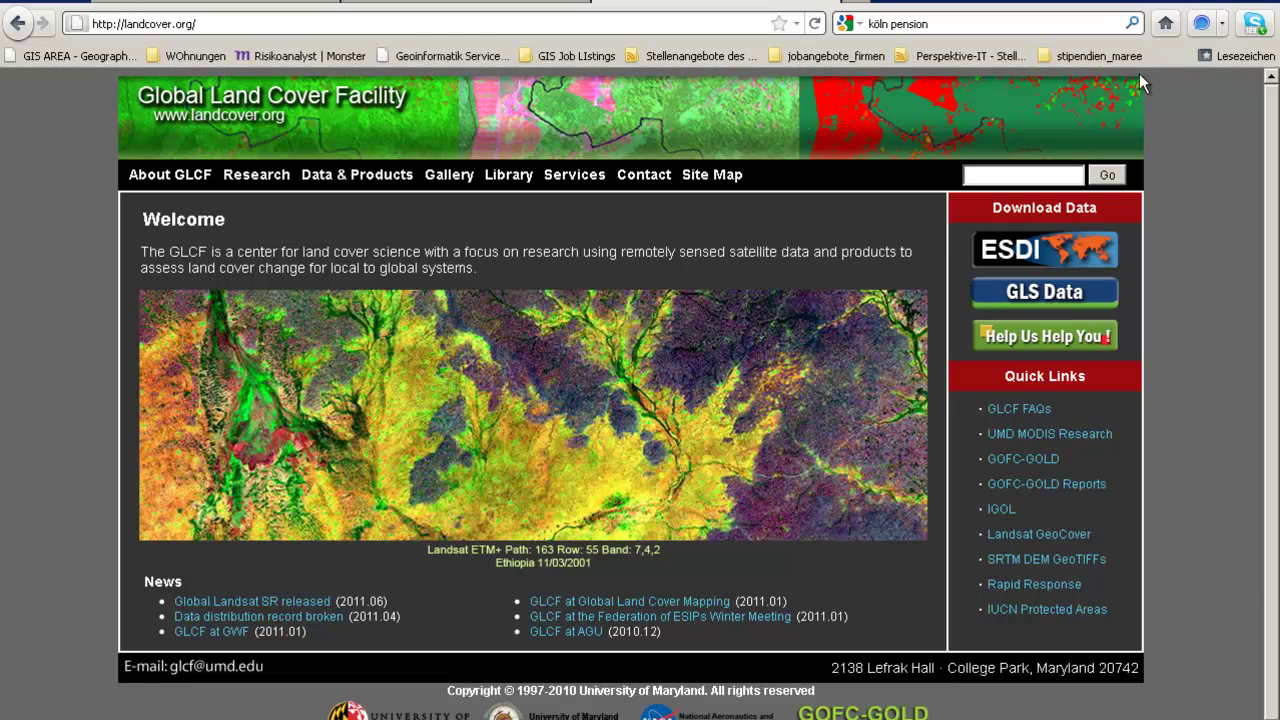
# Step: Switch to ArcMap and dock ArcToolbox in its own full-height column, with the Results window set to auto-hide
pyautogui.click(1243, 3)
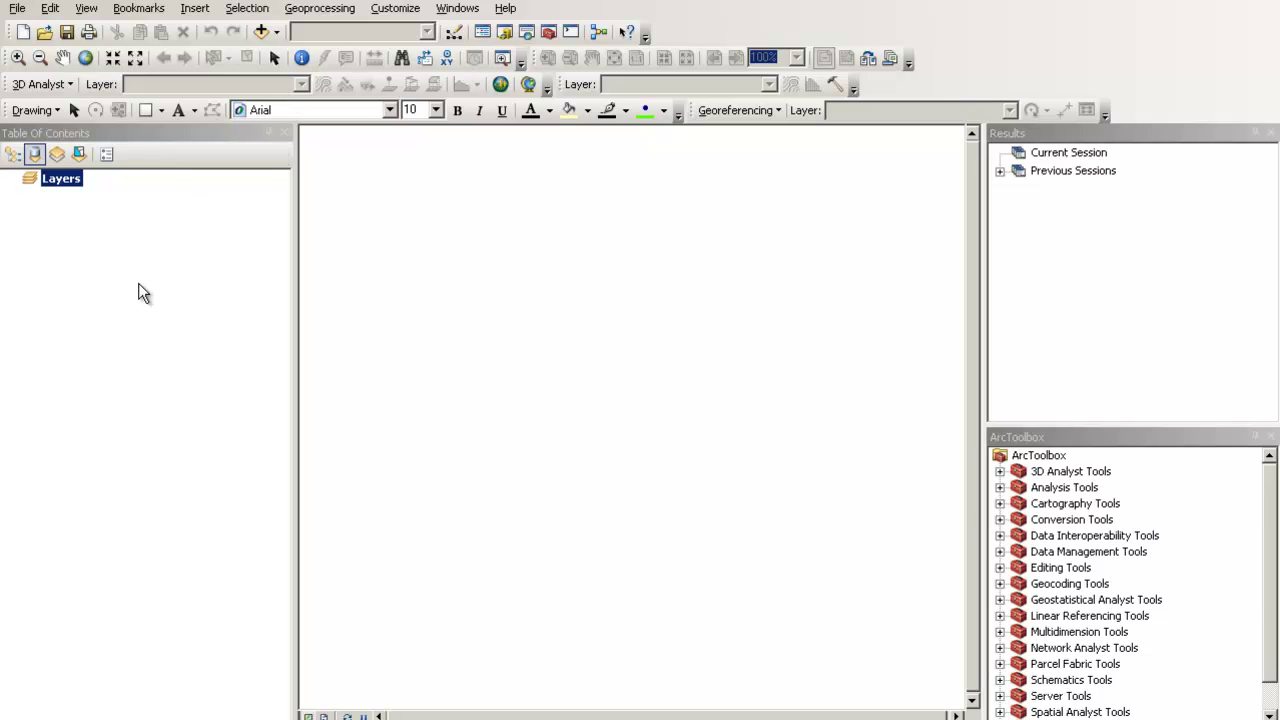
pyautogui.click(1104, 152)
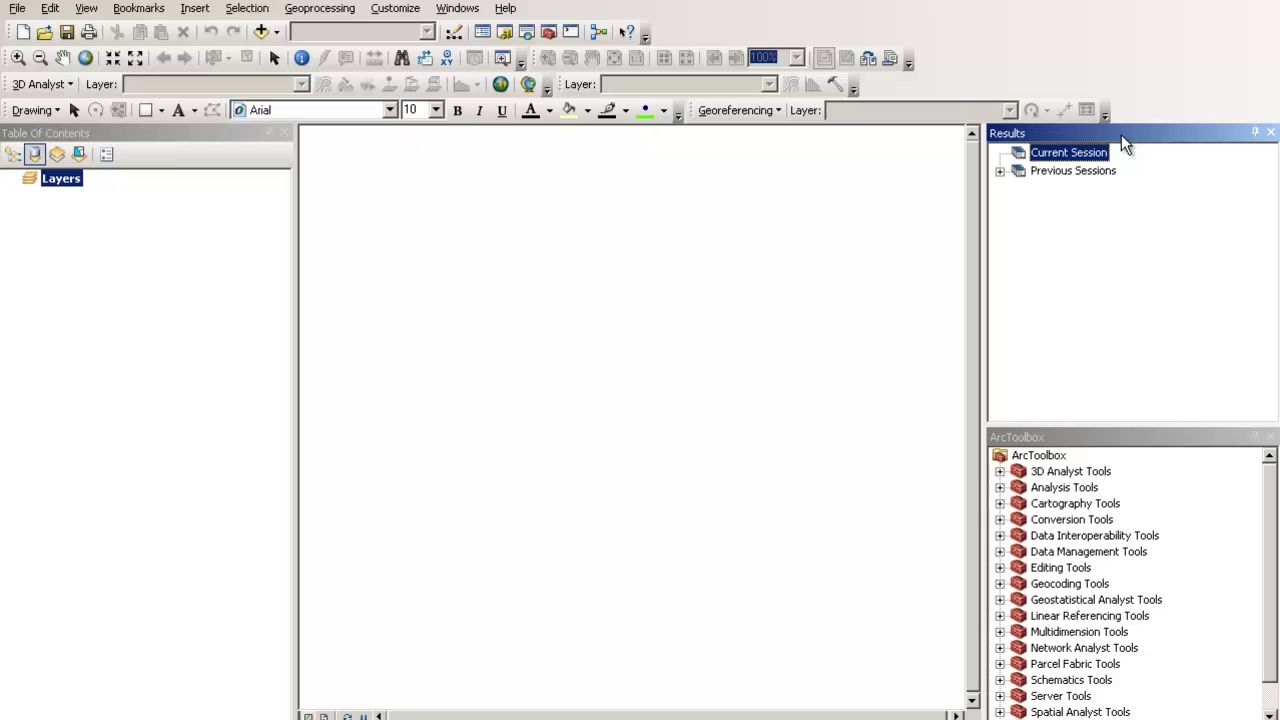
pyautogui.click(1120, 434)
pyautogui.moveTo(1120, 434); pyautogui.dragTo(1250, 430)
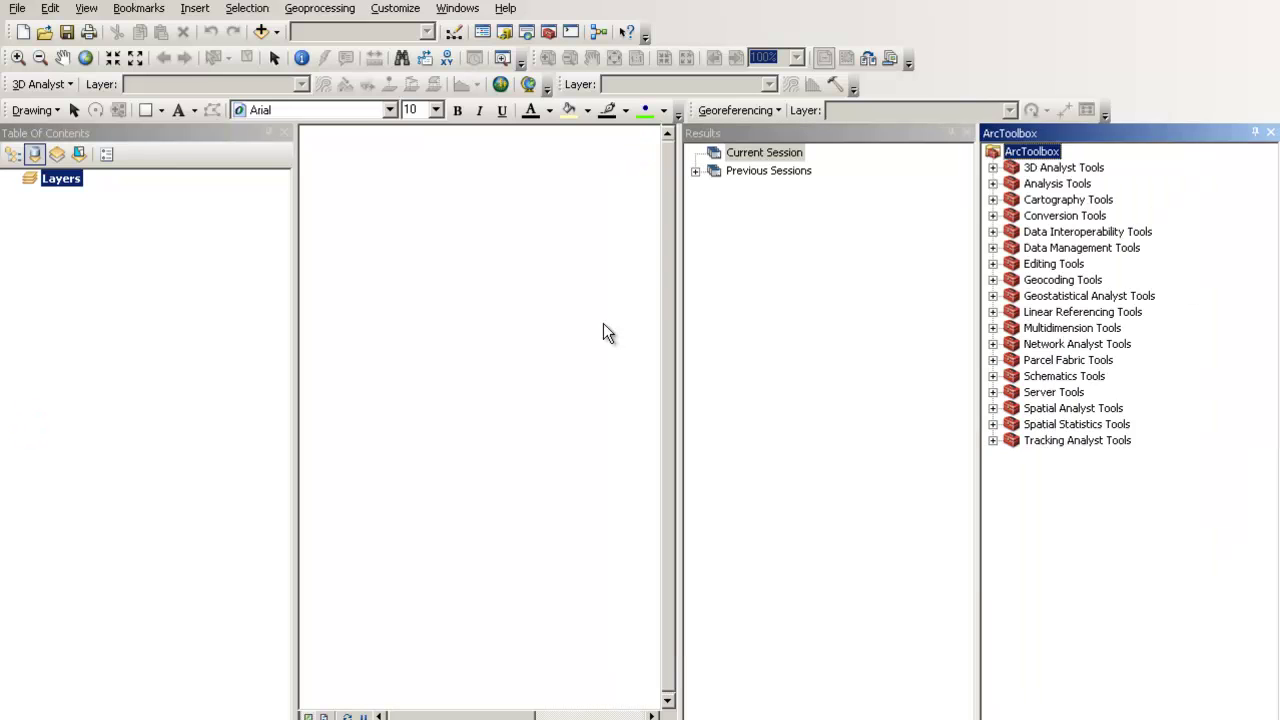
pyautogui.click(952, 133)
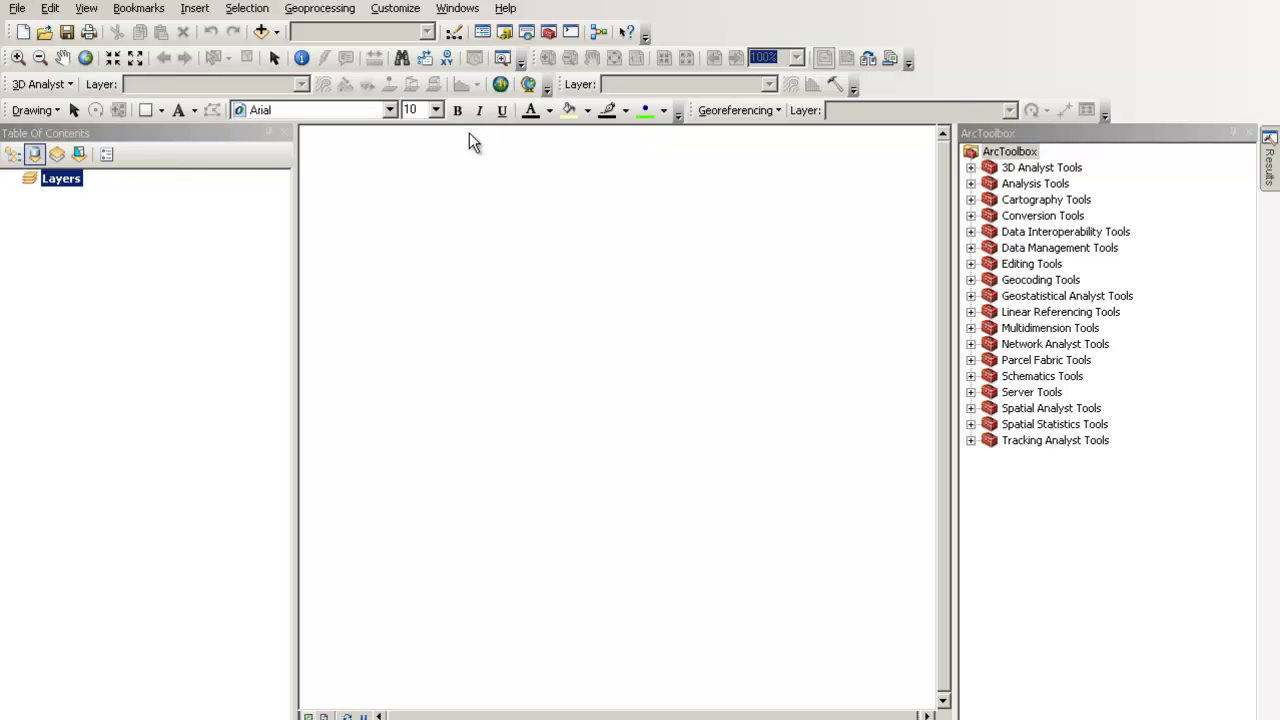
# Step: Add the raster SRTM_ff03_p201r039.tif from the DGM folder inside seminar_2011 on the desktop to the map
pyautogui.click(262, 32)
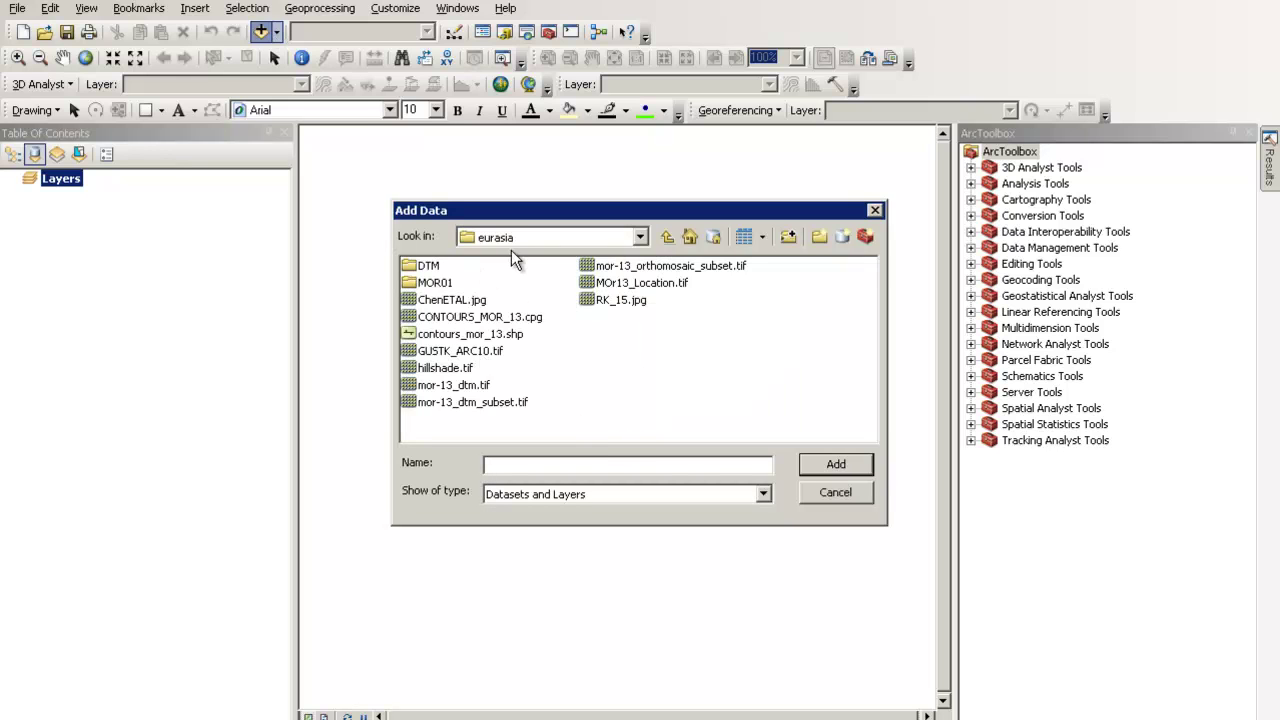
pyautogui.click(667, 240)
pyautogui.click(667, 240)
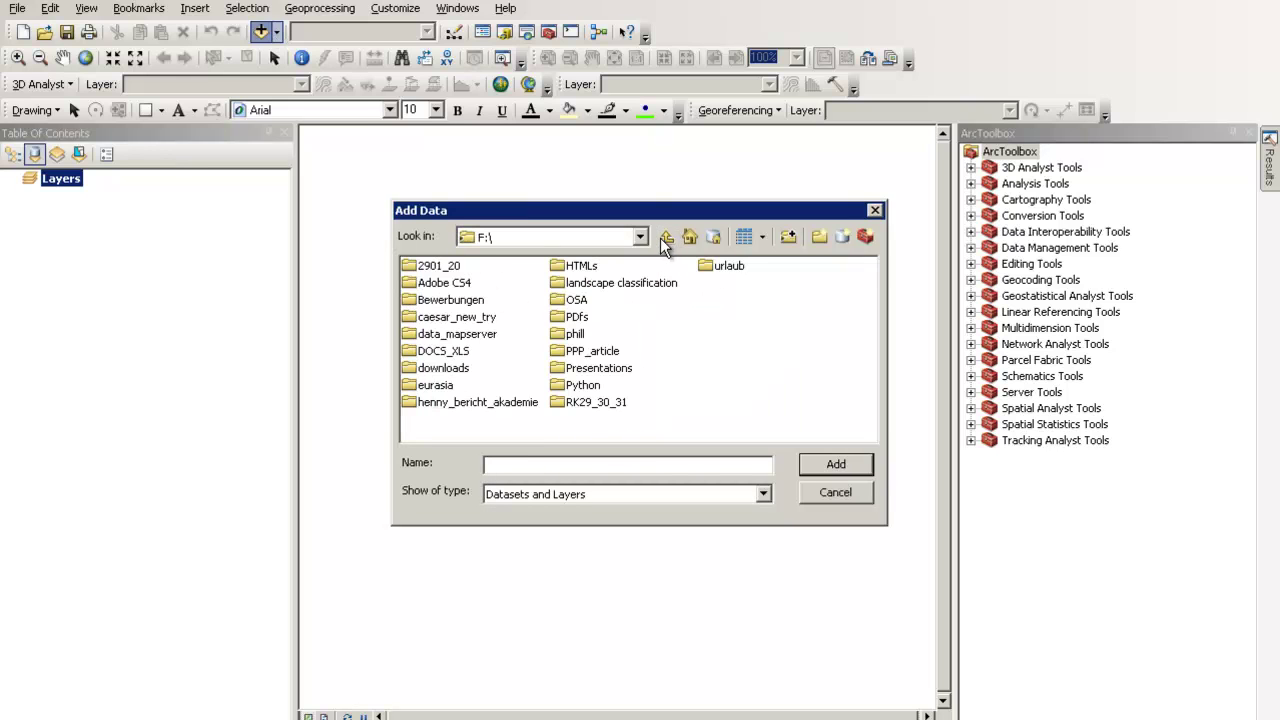
pyautogui.doubleClick(545, 268)
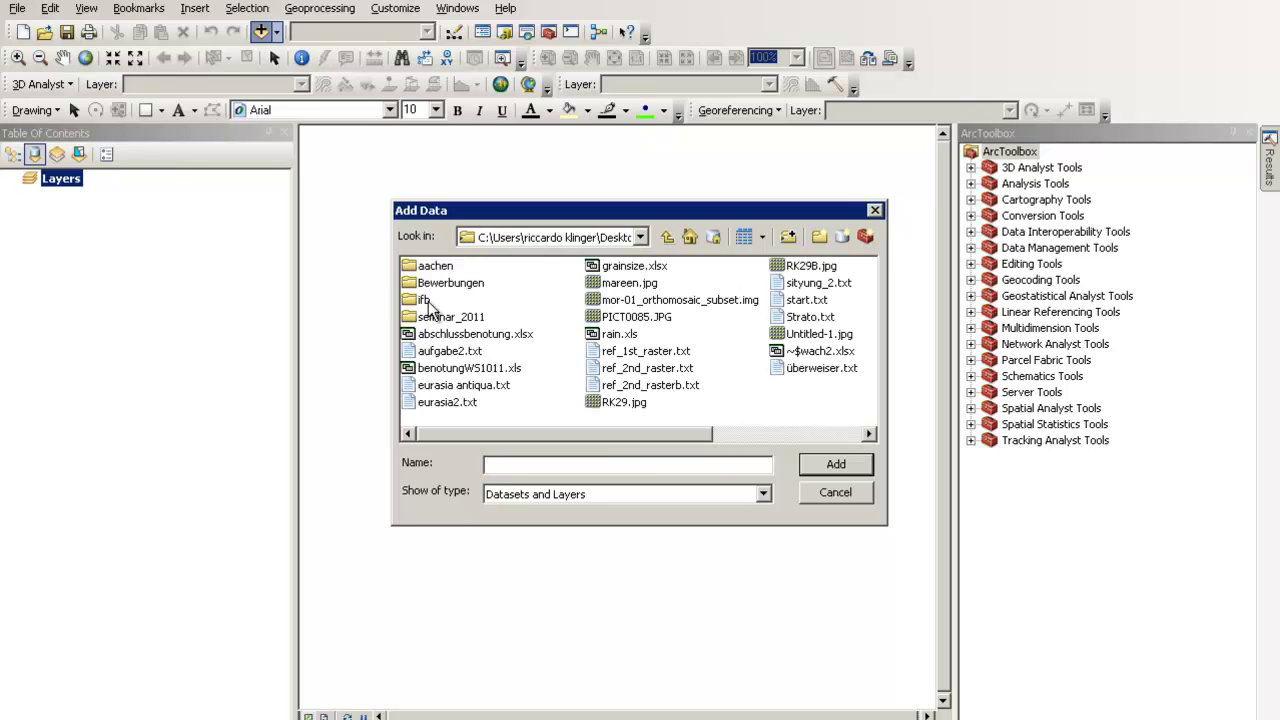
pyautogui.doubleClick(448, 317)
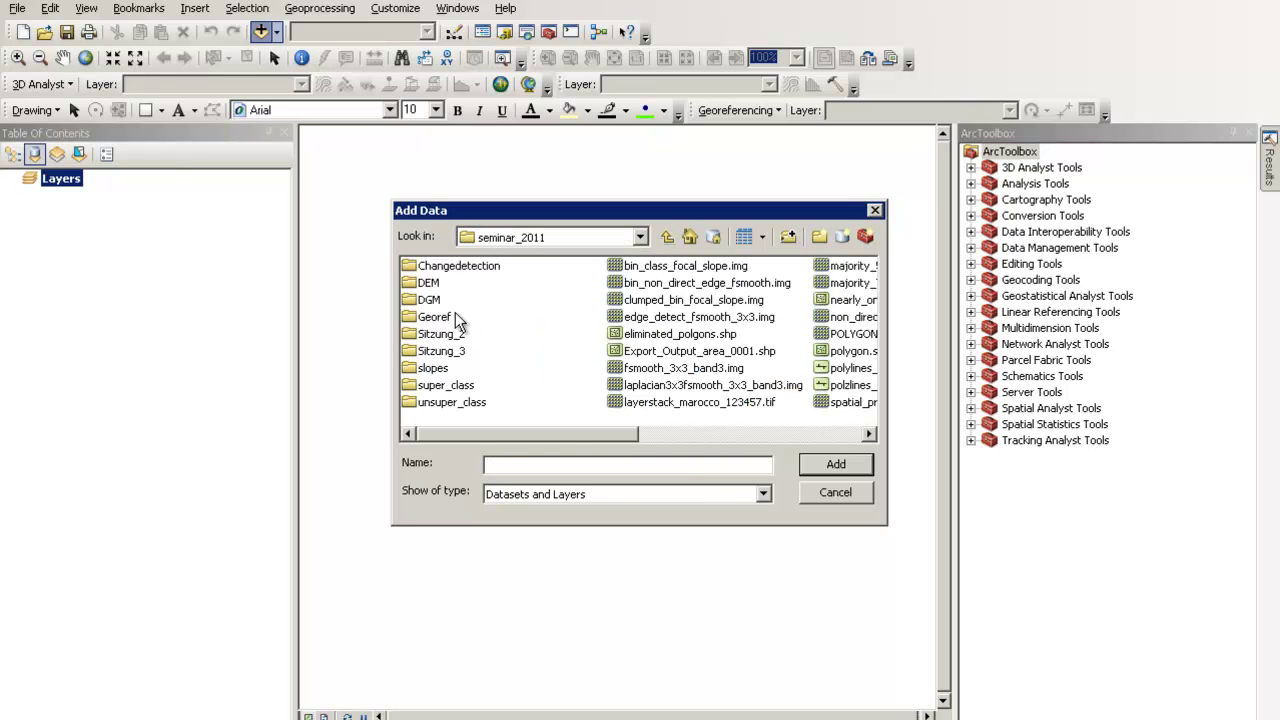
pyautogui.doubleClick(433, 300)
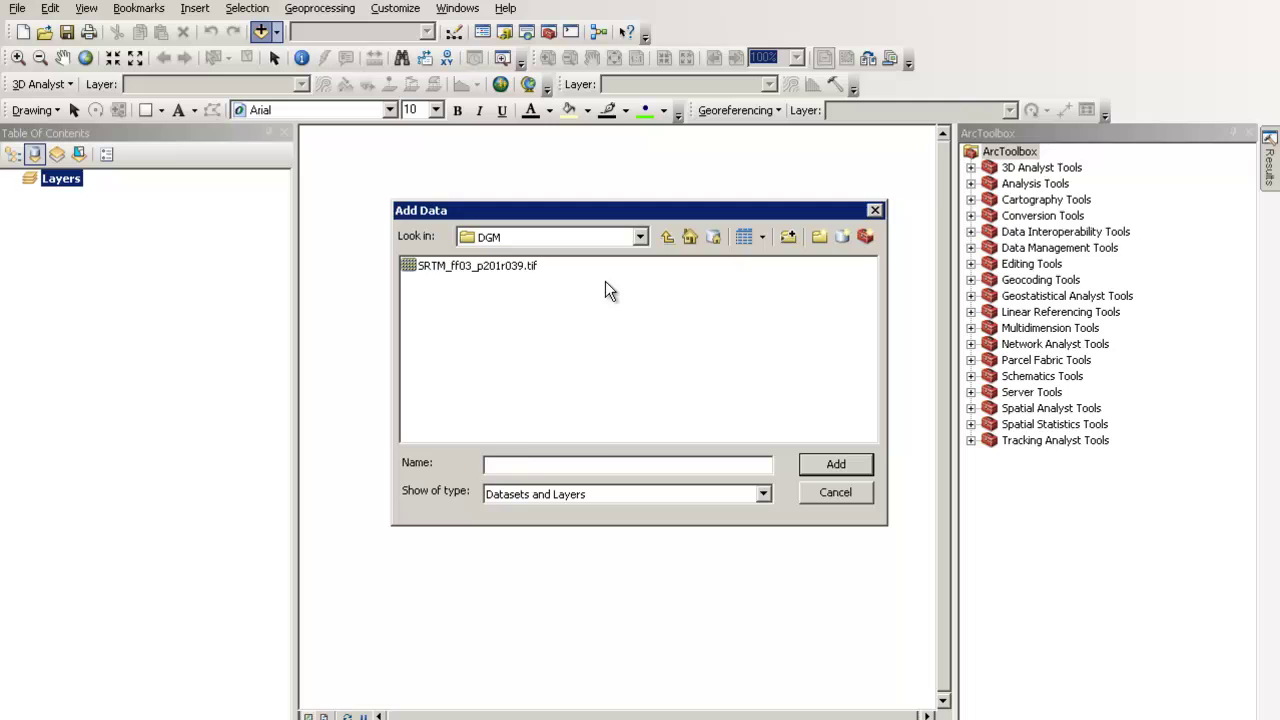
pyautogui.click(480, 267)
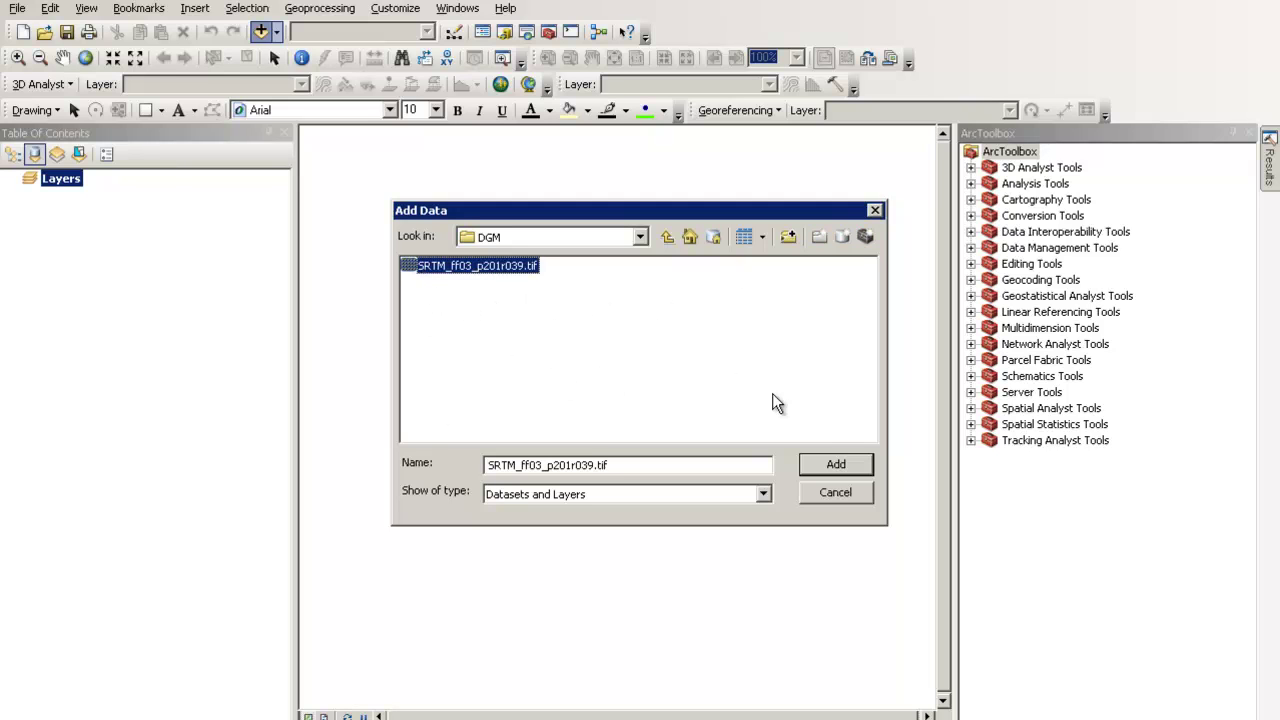
pyautogui.click(856, 464)
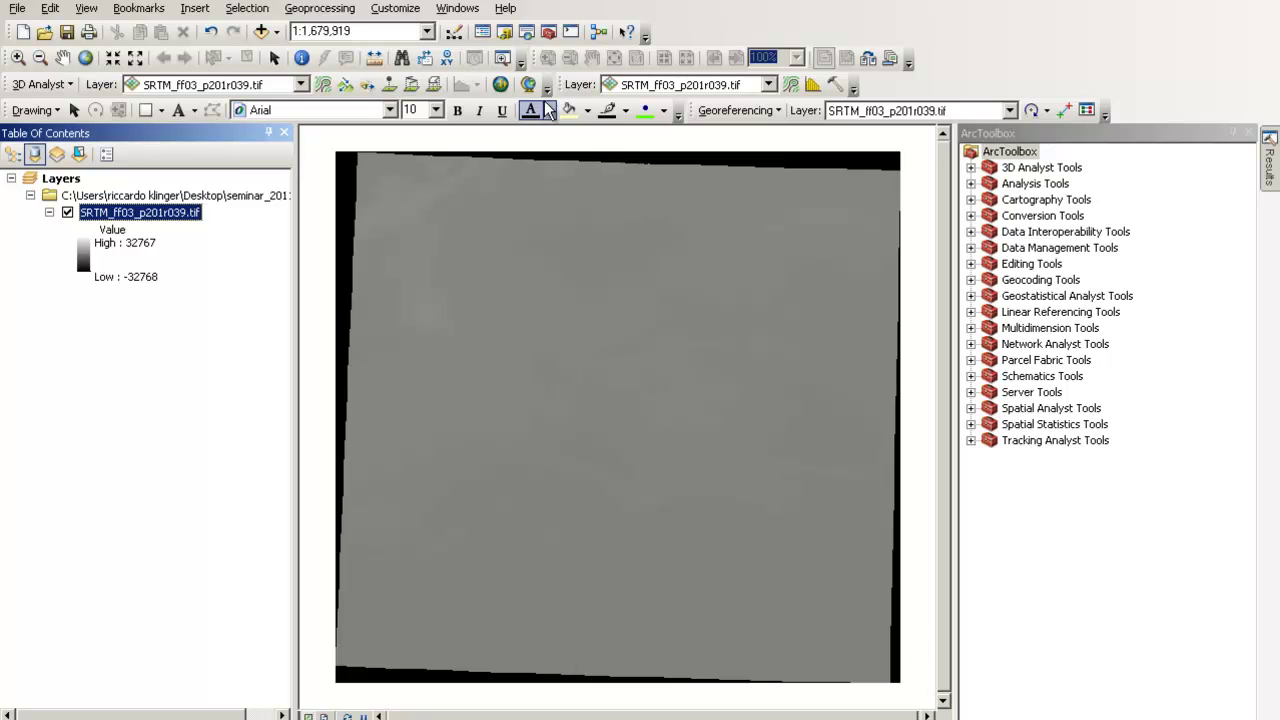
# Step: Identify the pixel values of the SRTM raster at one interior point and at several points along its black border
pyautogui.click(301, 58)
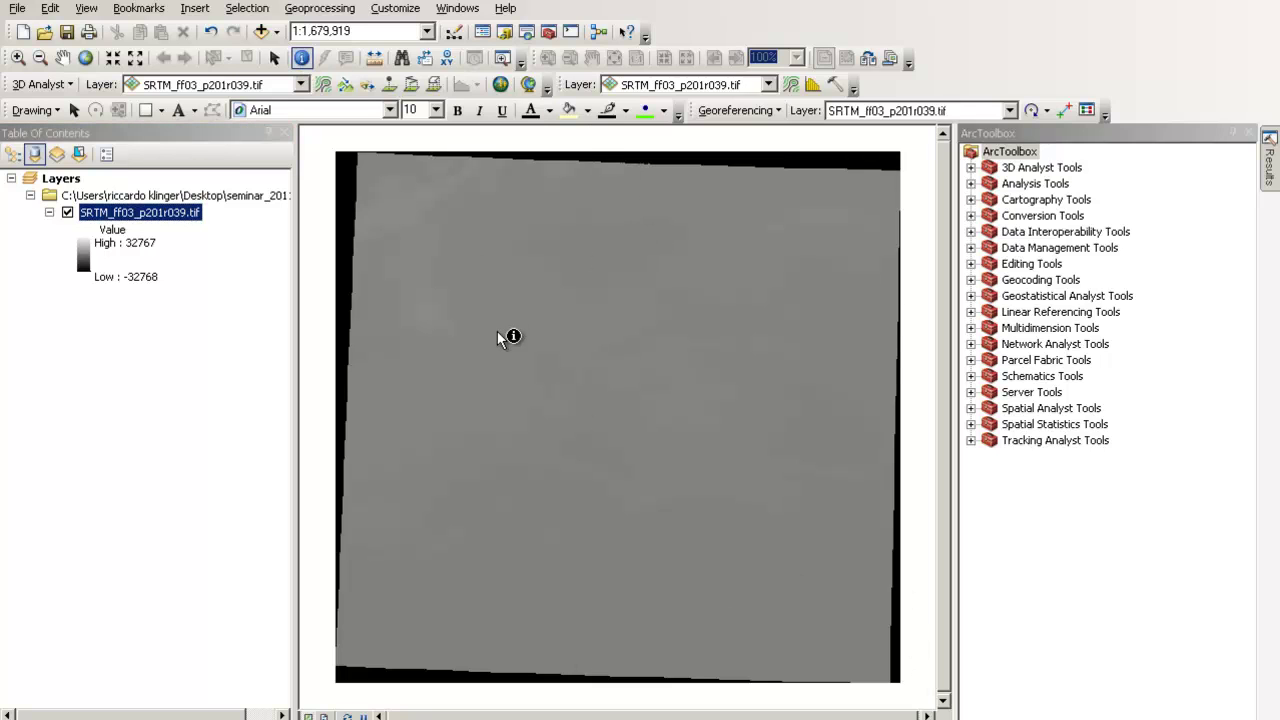
pyautogui.click(474, 305)
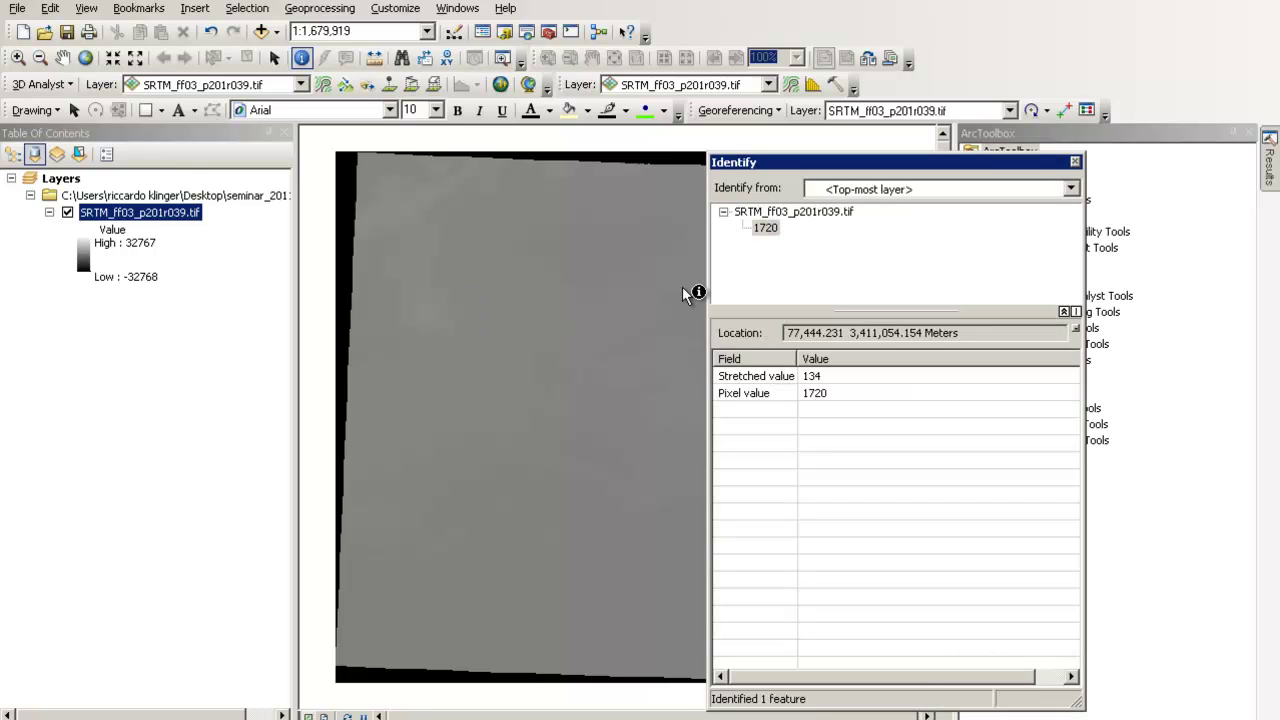
pyautogui.click(346, 208)
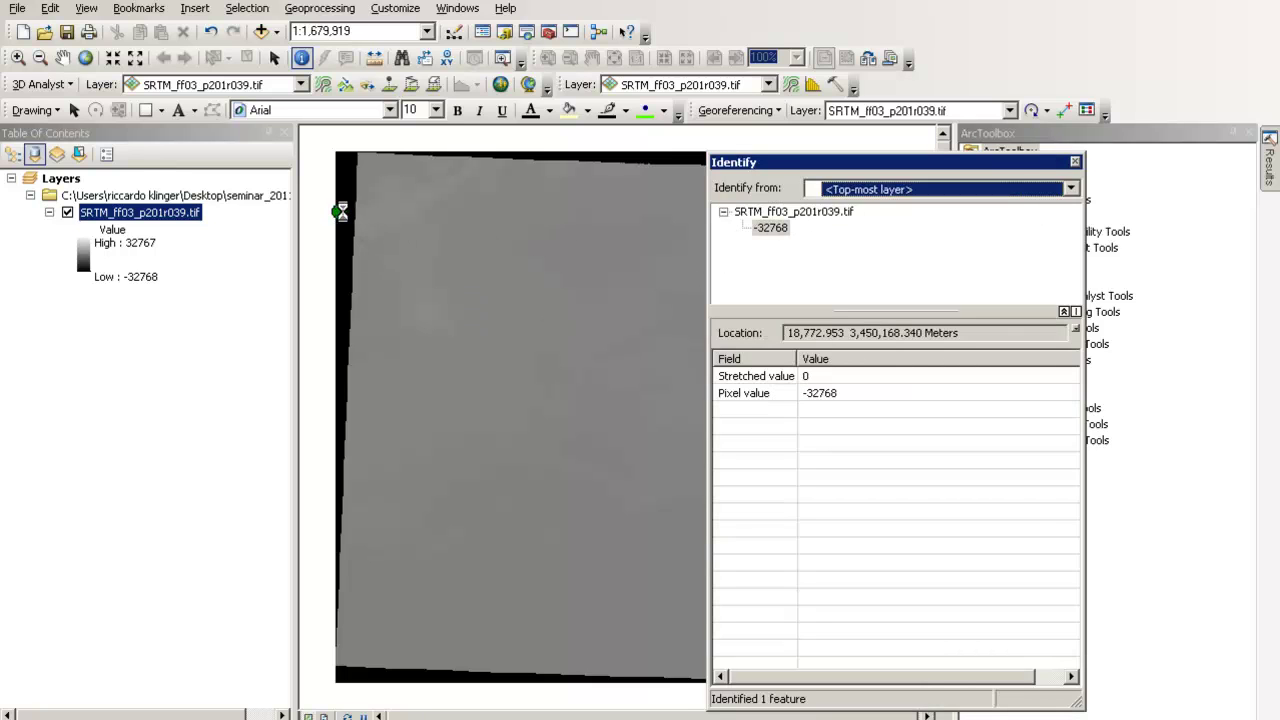
pyautogui.click(347, 194)
pyautogui.click(645, 165)
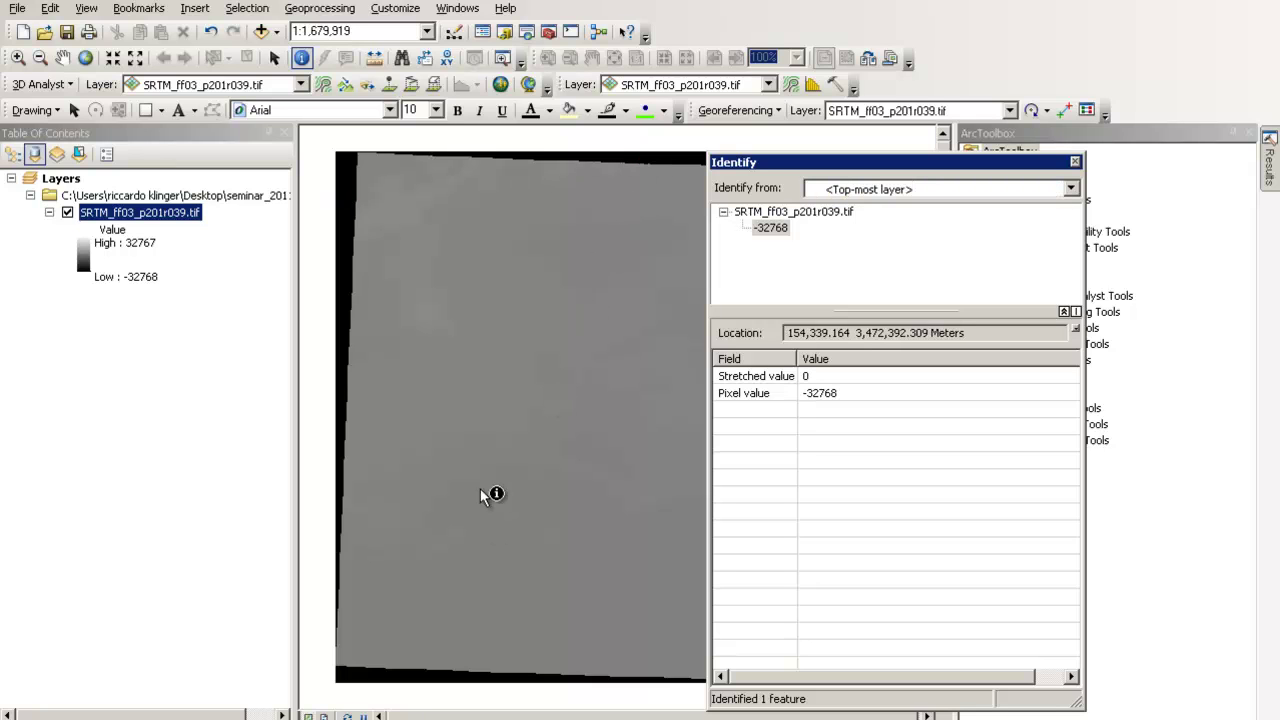
pyautogui.click(397, 676)
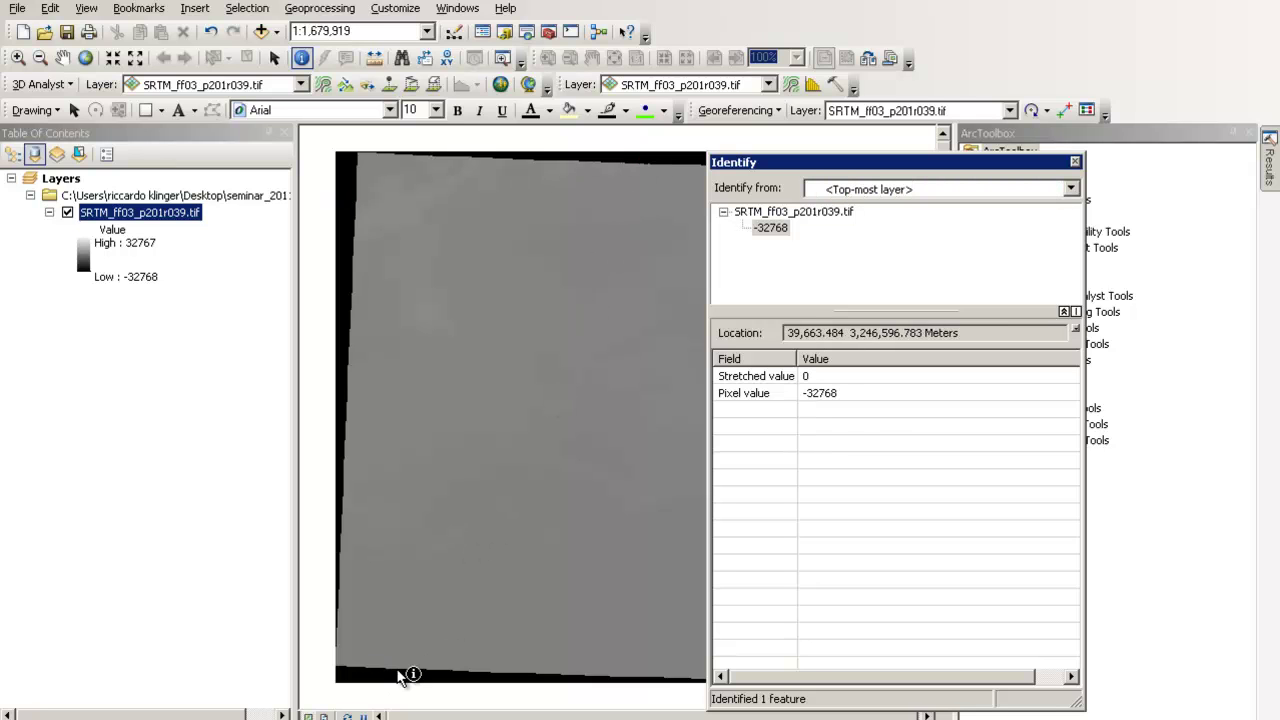
# Step: Check the pixel values at many points across the grey interior of the SRTM raster, closing the Identify results when done
pyautogui.click(432, 628)
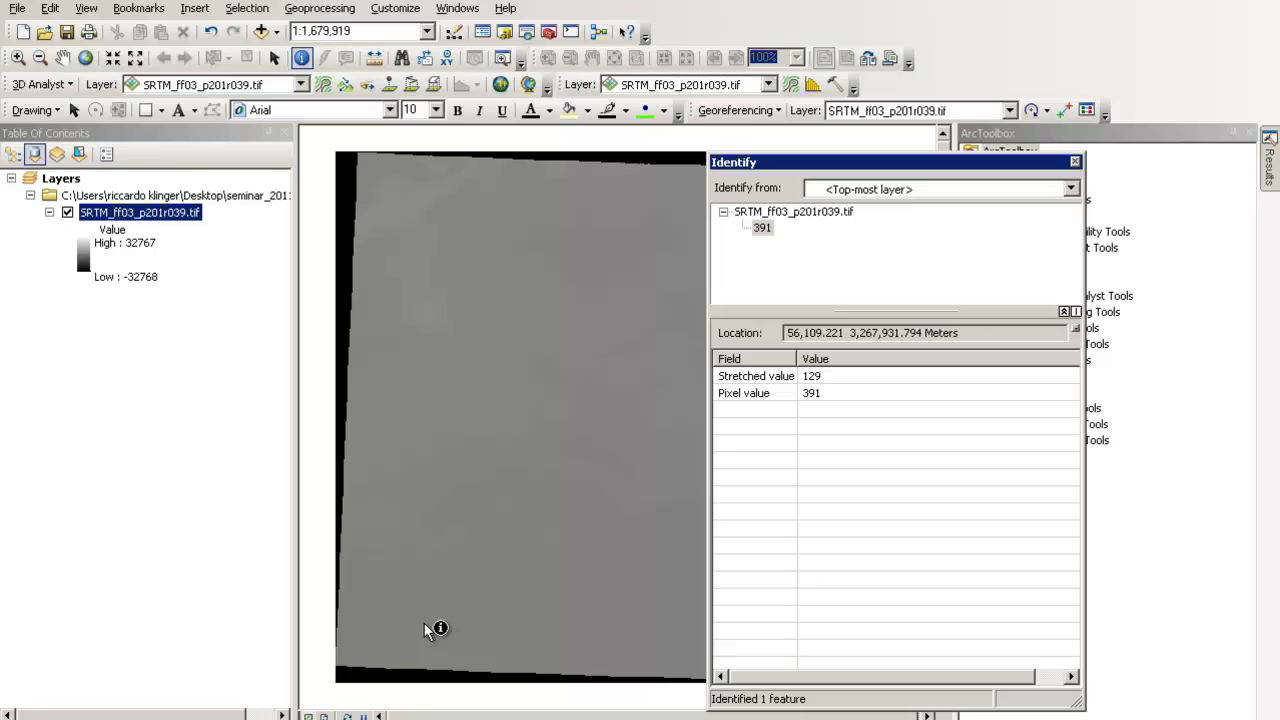
pyautogui.click(598, 582)
pyautogui.click(655, 626)
pyautogui.click(551, 411)
pyautogui.click(527, 345)
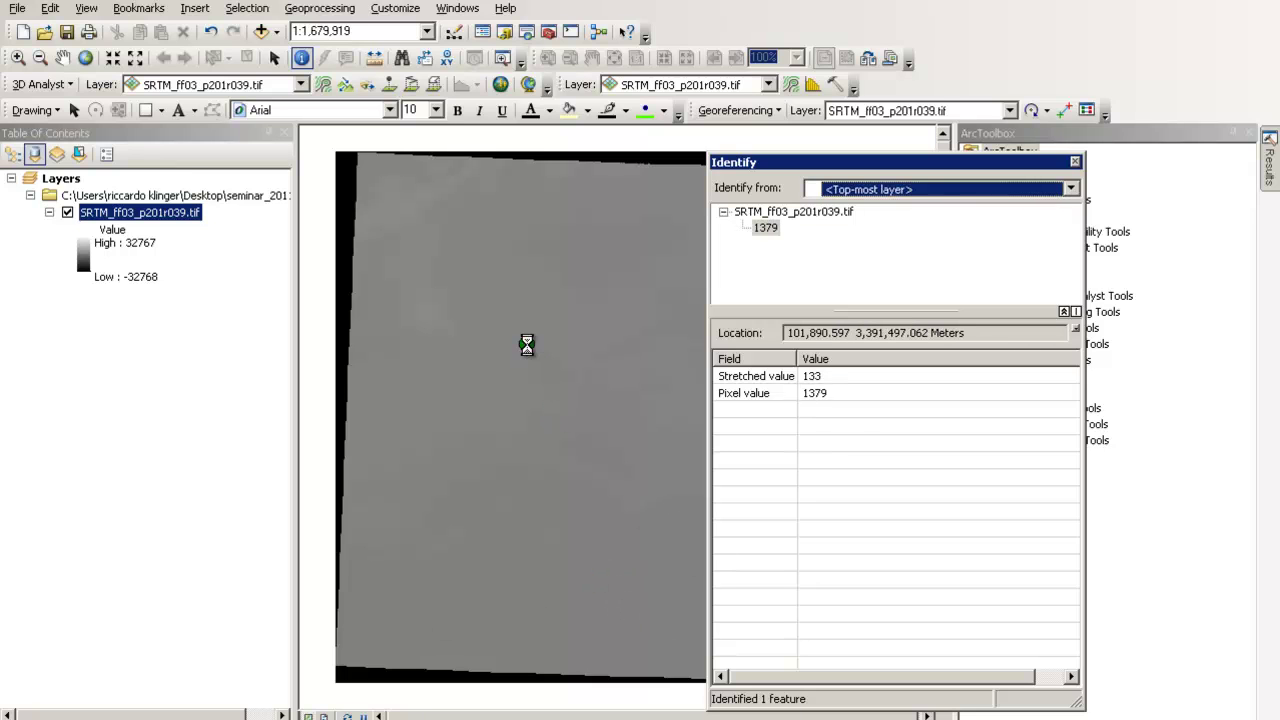
pyautogui.click(507, 321)
pyautogui.click(510, 210)
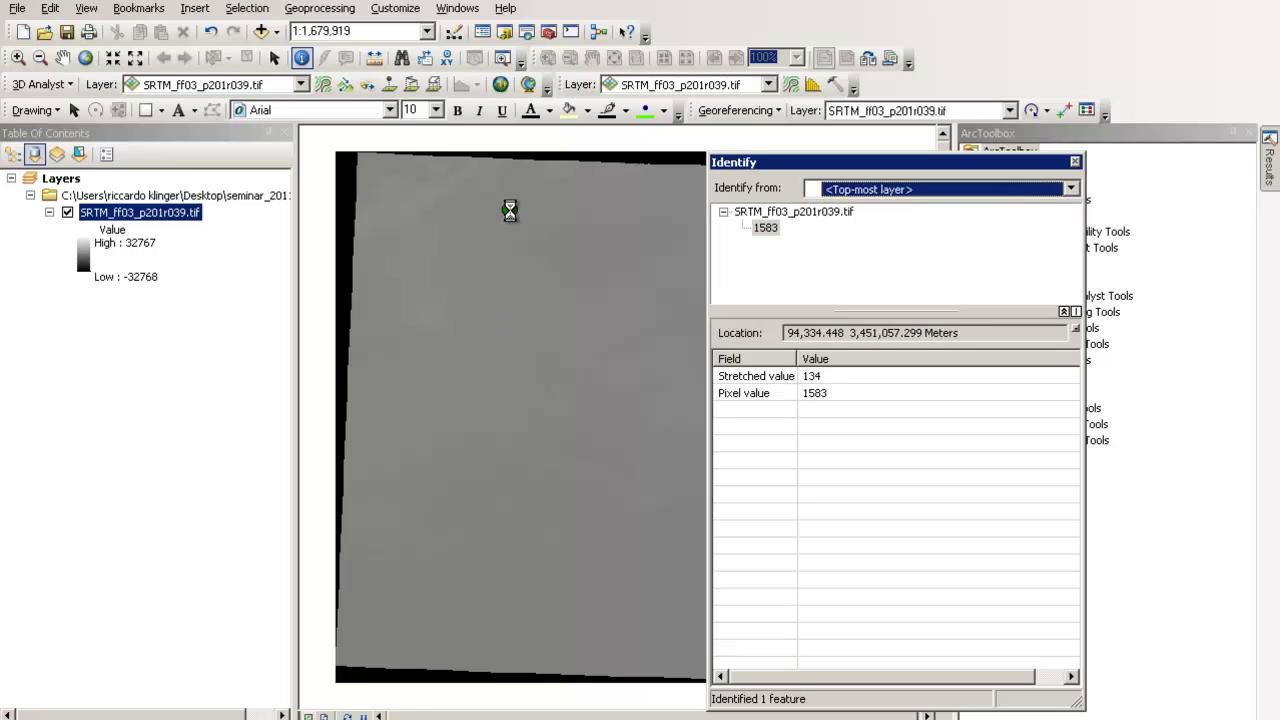
pyautogui.click(465, 298)
pyautogui.click(430, 390)
pyautogui.click(533, 350)
pyautogui.click(566, 310)
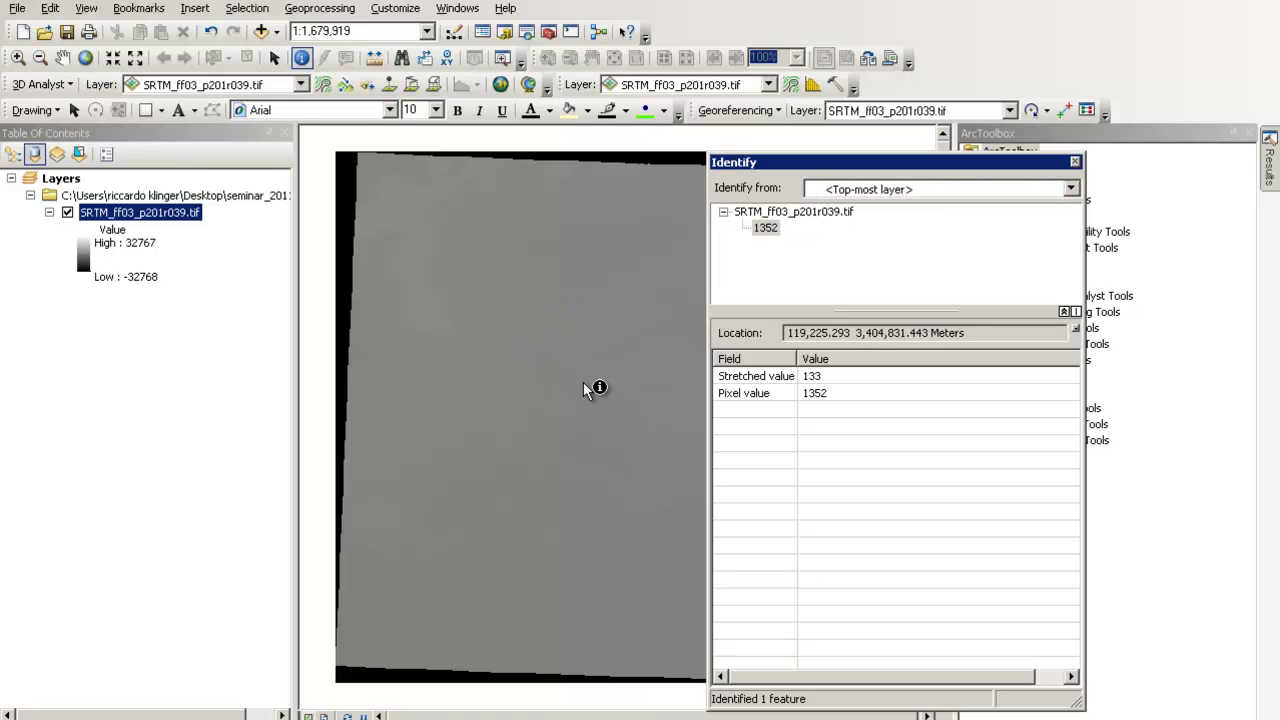
pyautogui.click(583, 385)
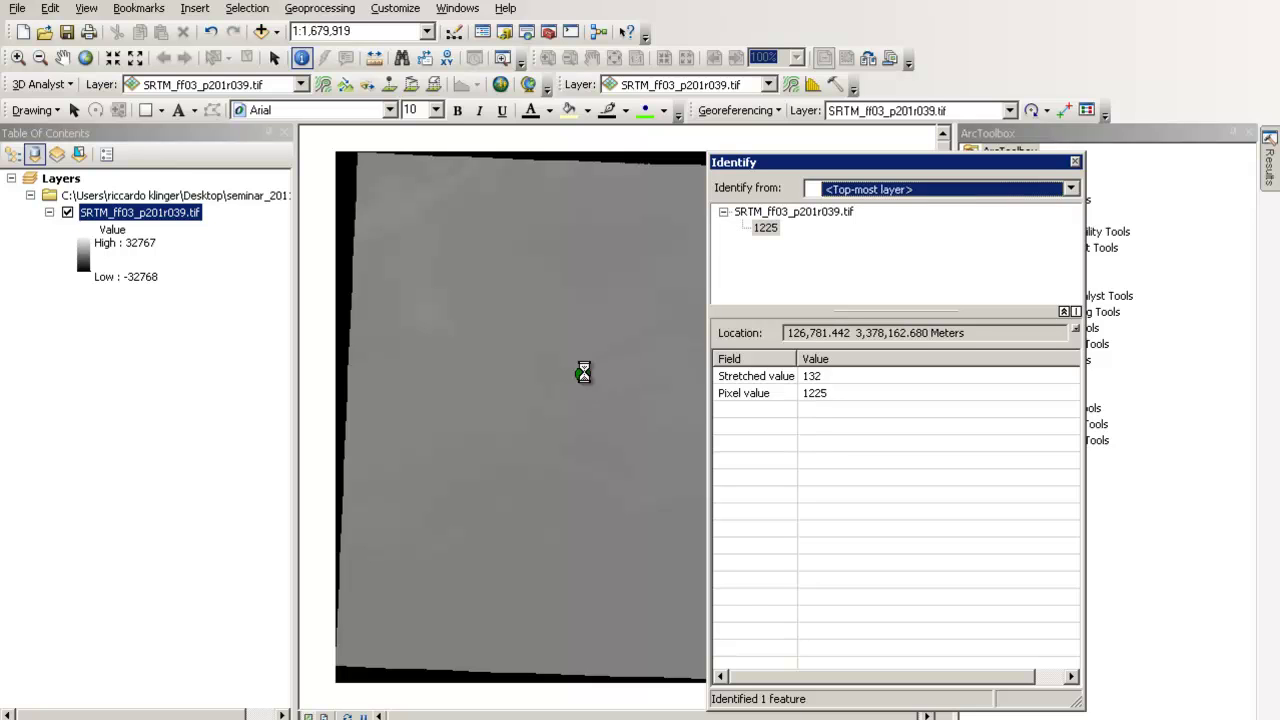
pyautogui.click(524, 263)
pyautogui.click(477, 200)
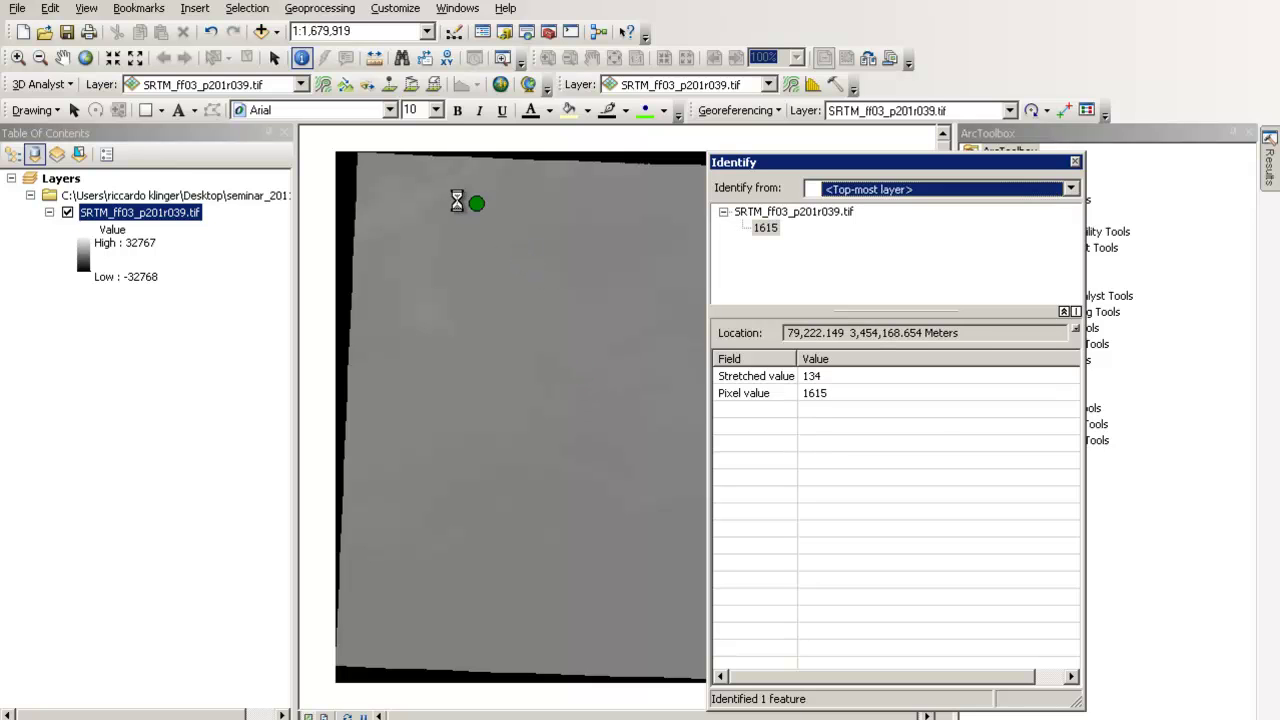
pyautogui.click(415, 189)
pyautogui.click(405, 188)
pyautogui.click(401, 194)
pyautogui.click(430, 189)
pyautogui.click(374, 166)
pyautogui.click(582, 575)
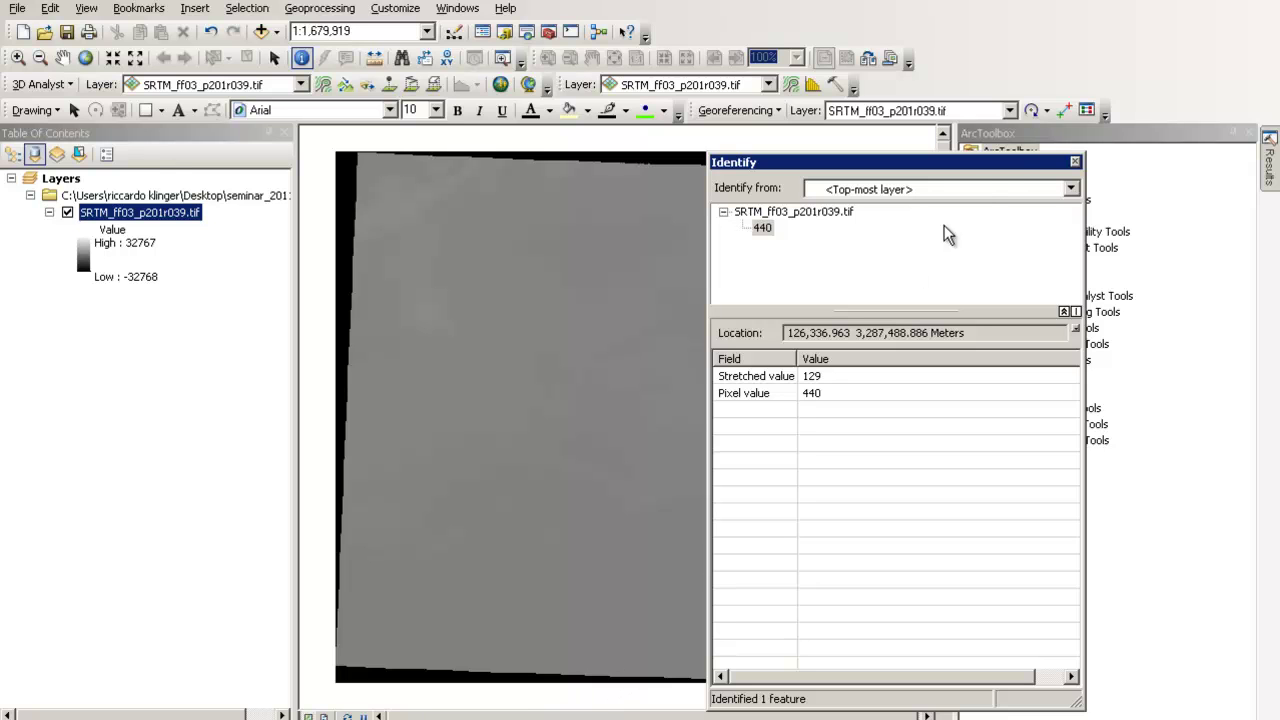
pyautogui.click(1075, 162)
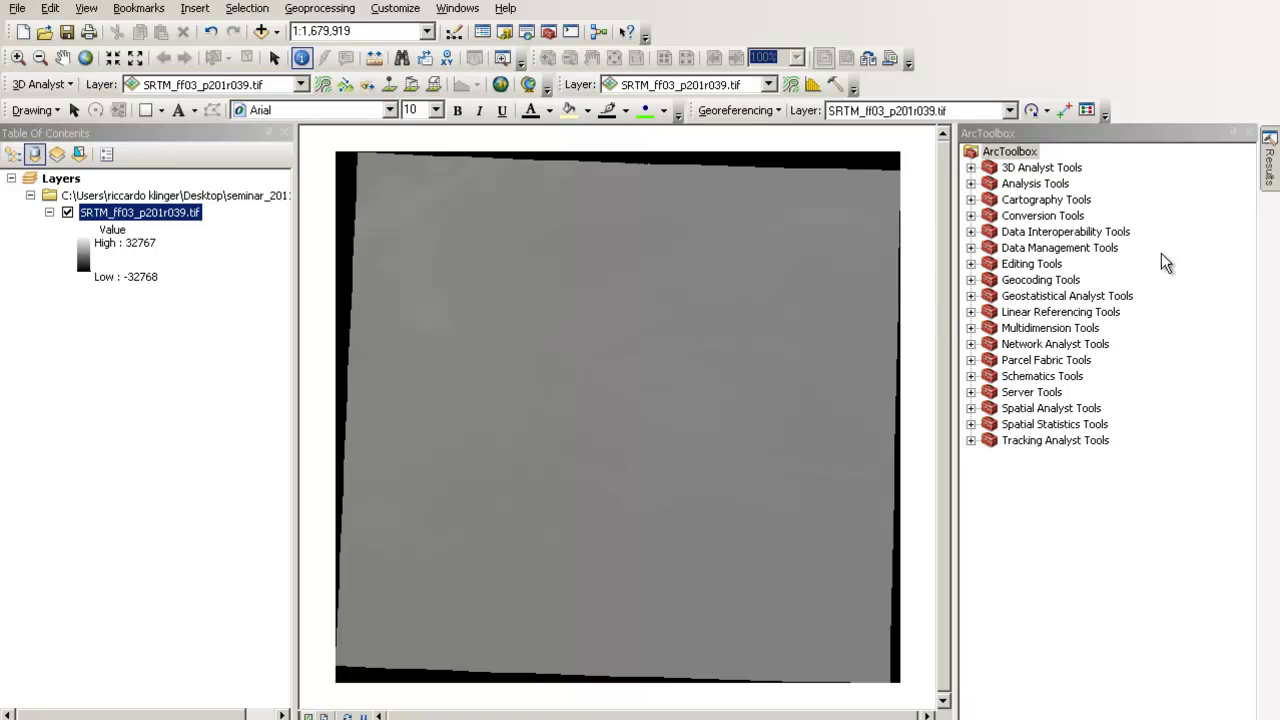
pyautogui.click(570, 33)
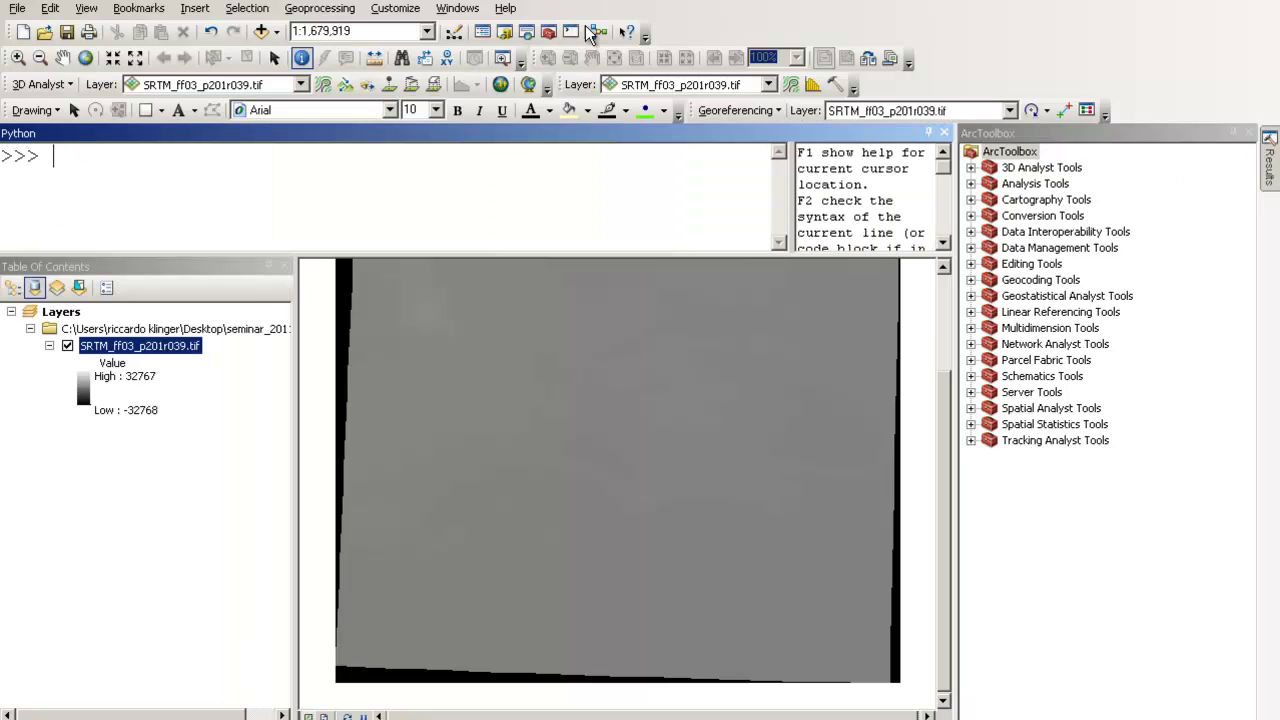
pyautogui.click(527, 32)
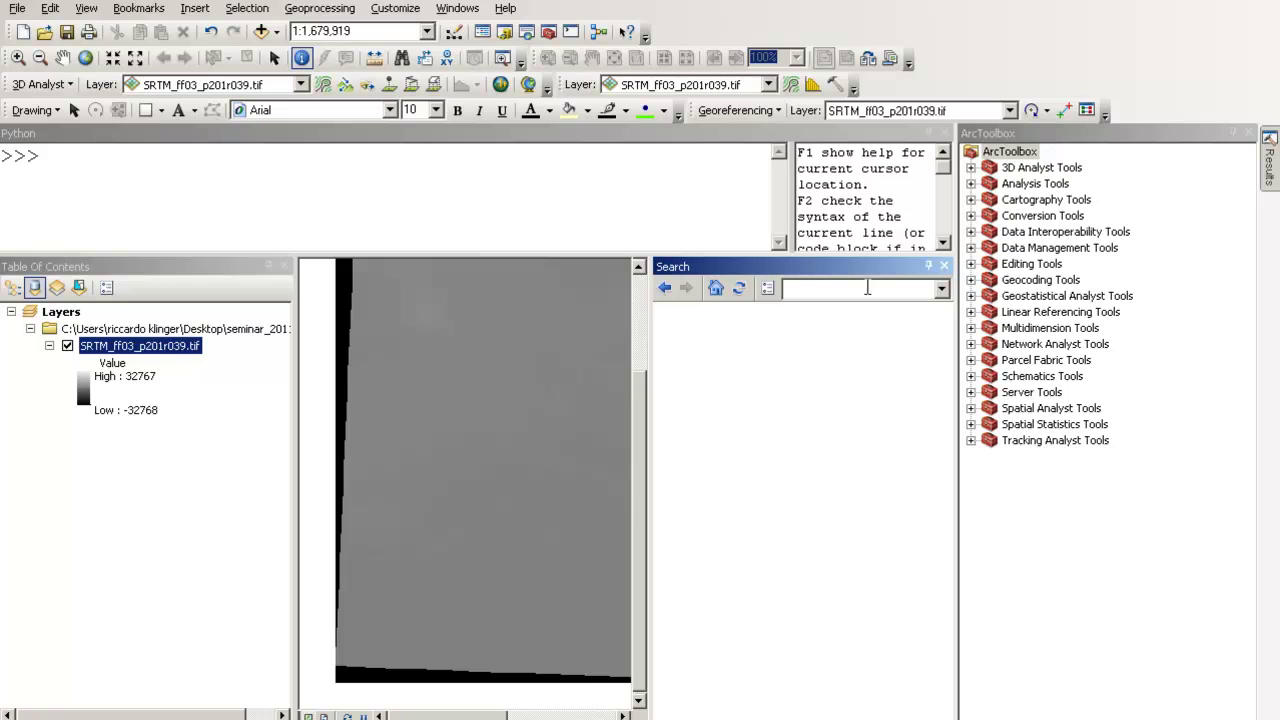
pyautogui.click(944, 266)
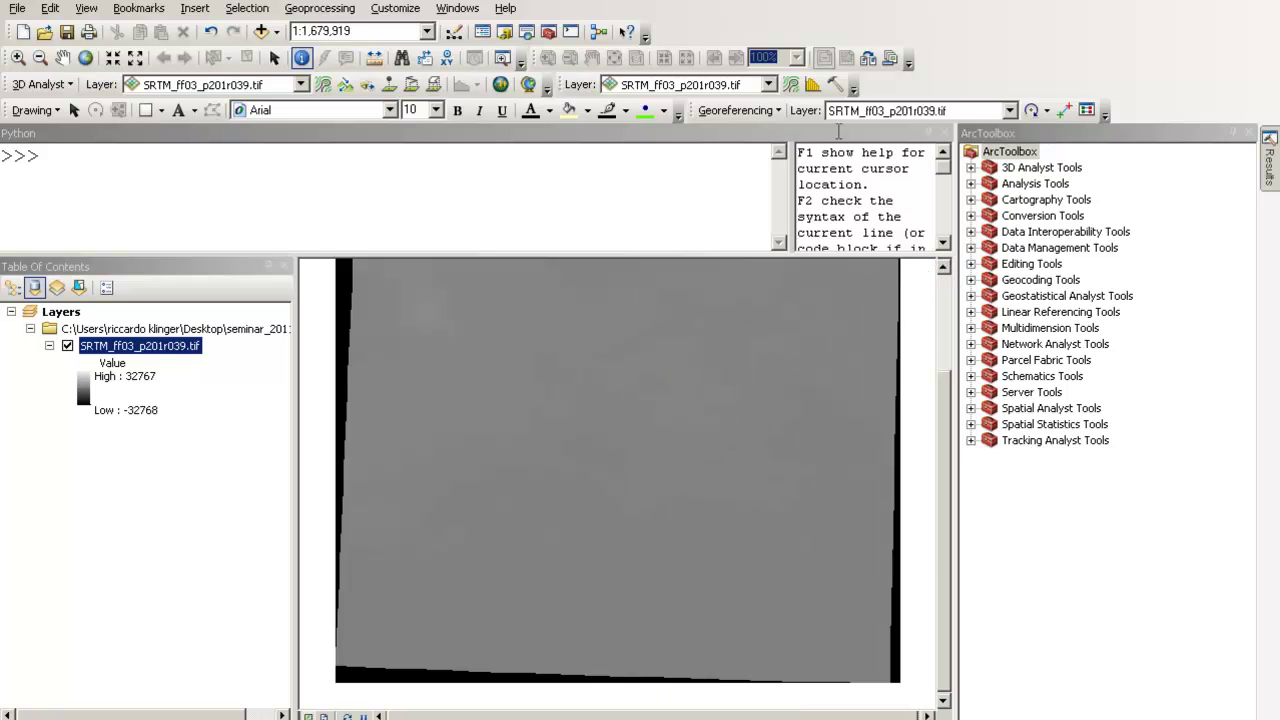
pyautogui.click(946, 133)
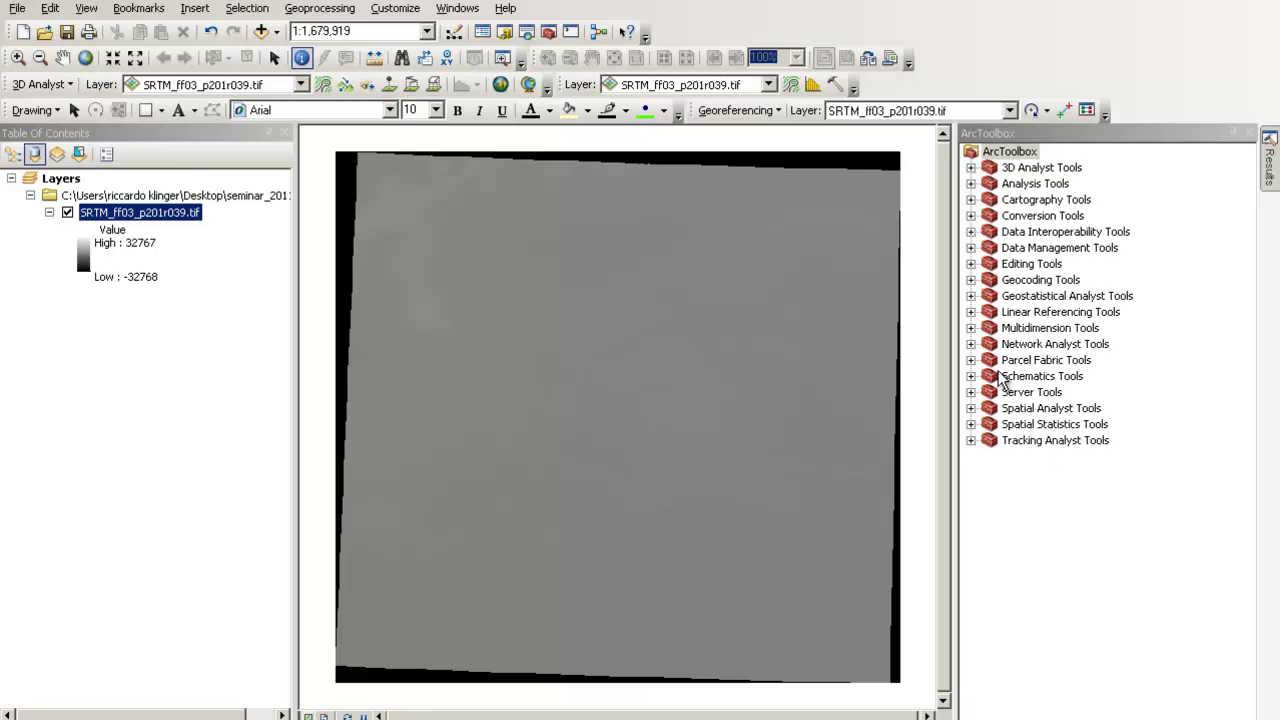
# Step: Expand Data Management Tools in ArcToolbox down to the Raster Properties toolset within Raster, showing its tools
pyautogui.click(970, 248)
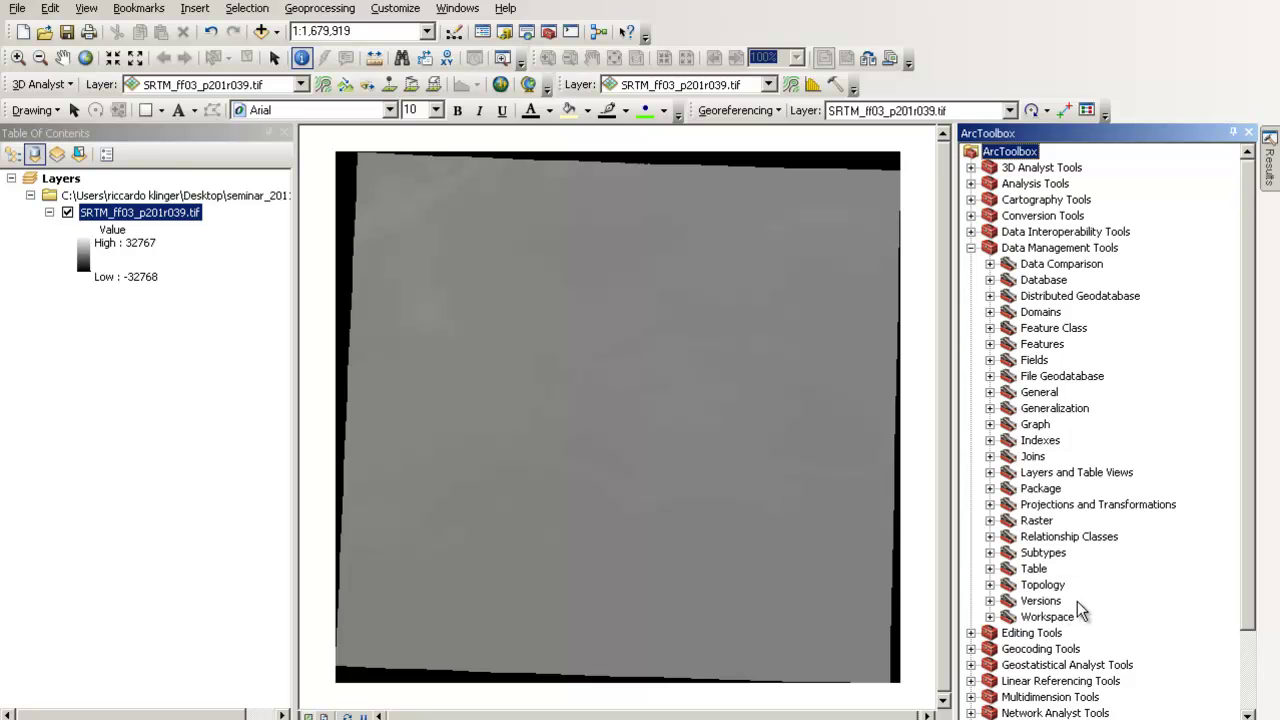
pyautogui.click(989, 520)
pyautogui.click(1082, 601)
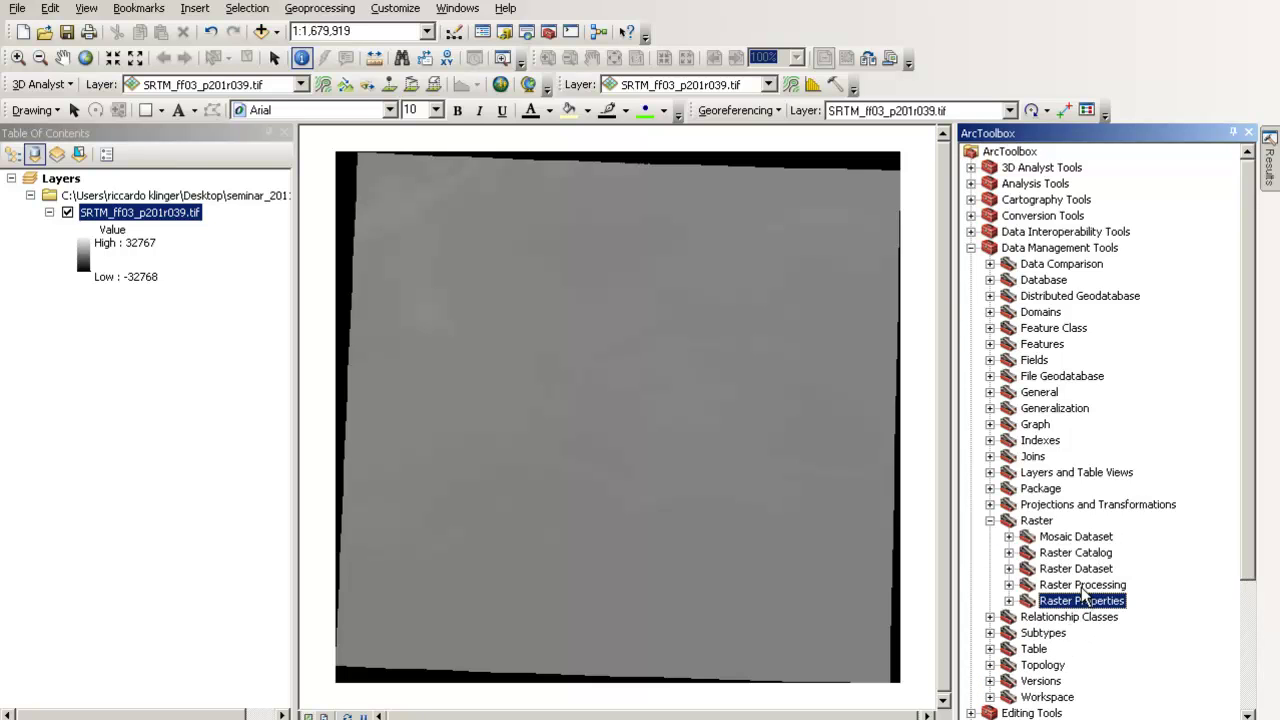
pyautogui.click(1009, 601)
pyautogui.scroll(-2, 1091, 571)
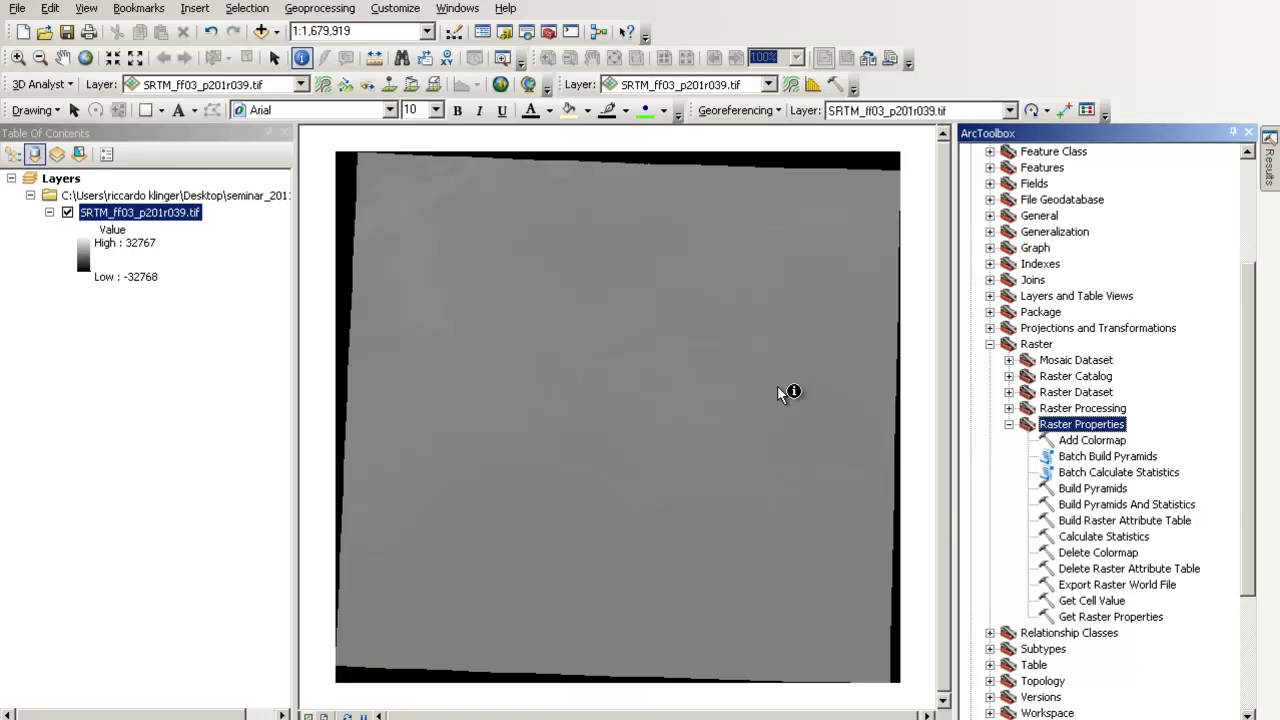
# Step: Run Calculate Statistics on SRTM_ff03_p201r039.tif from the DGM folder, with -32768 added as an ignored value
pyautogui.click(1100, 540)
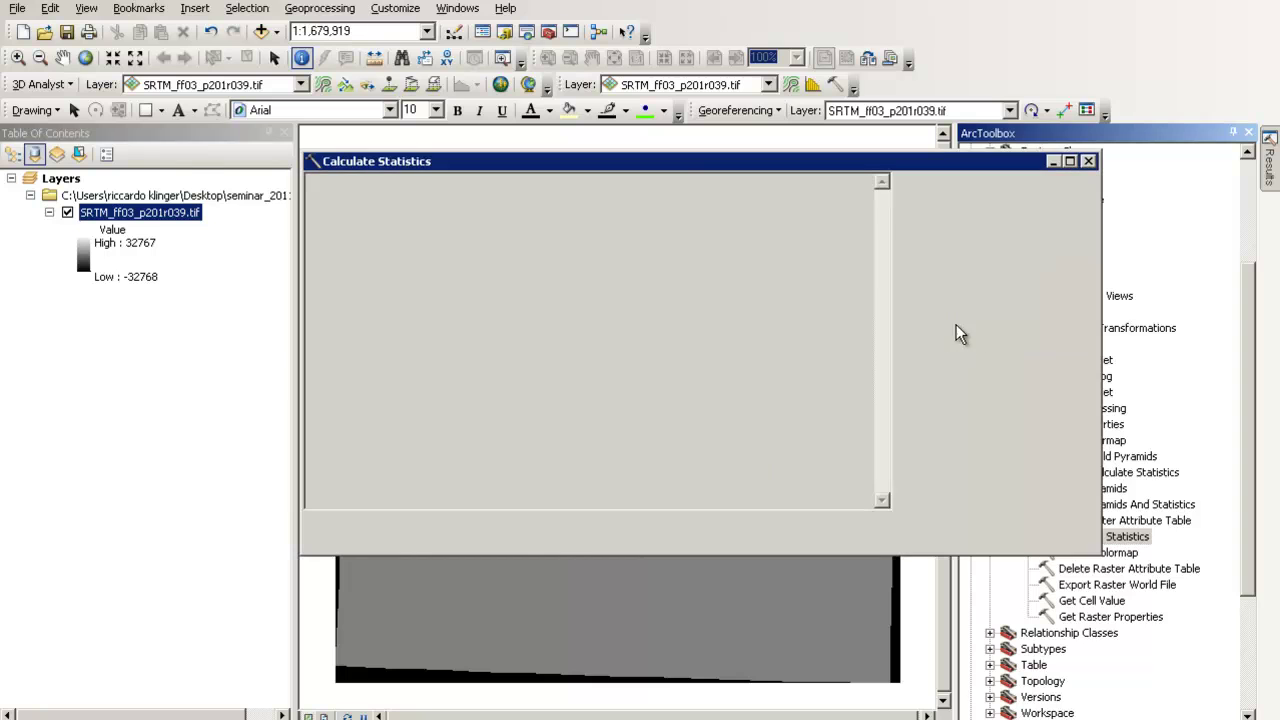
pyautogui.click(851, 210)
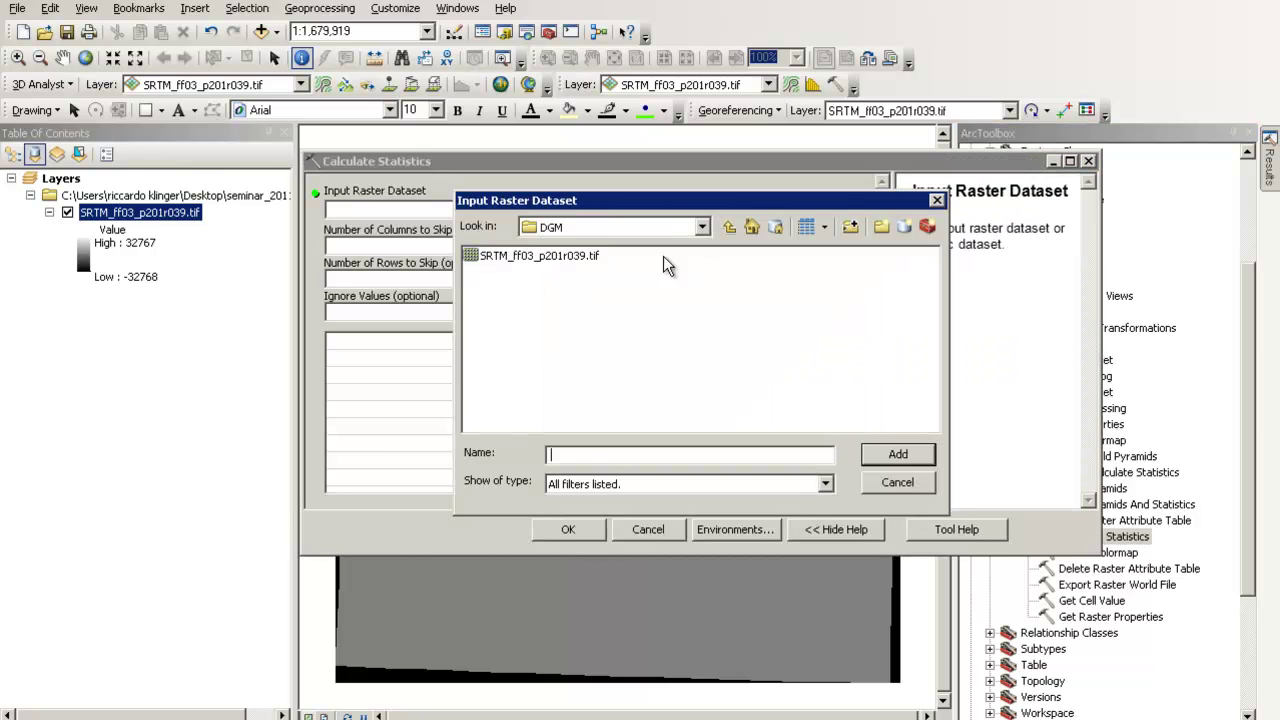
pyautogui.click(540, 256)
pyautogui.click(927, 461)
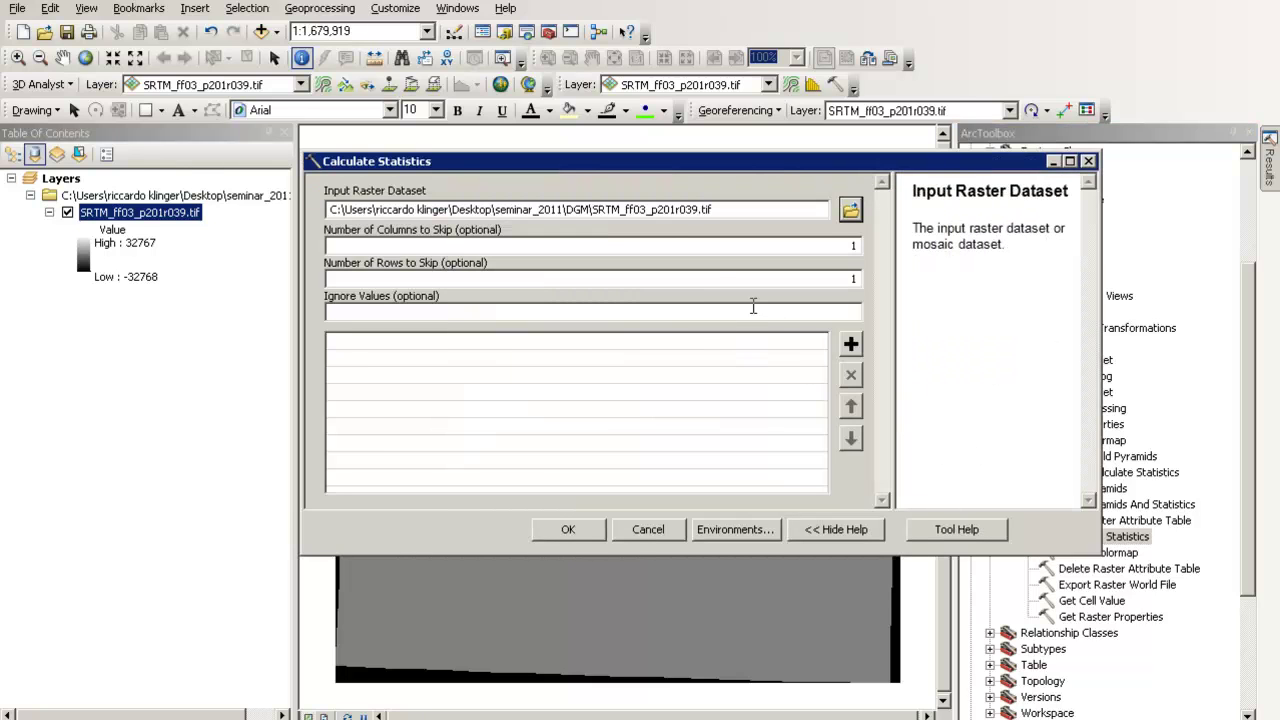
pyautogui.click(787, 310)
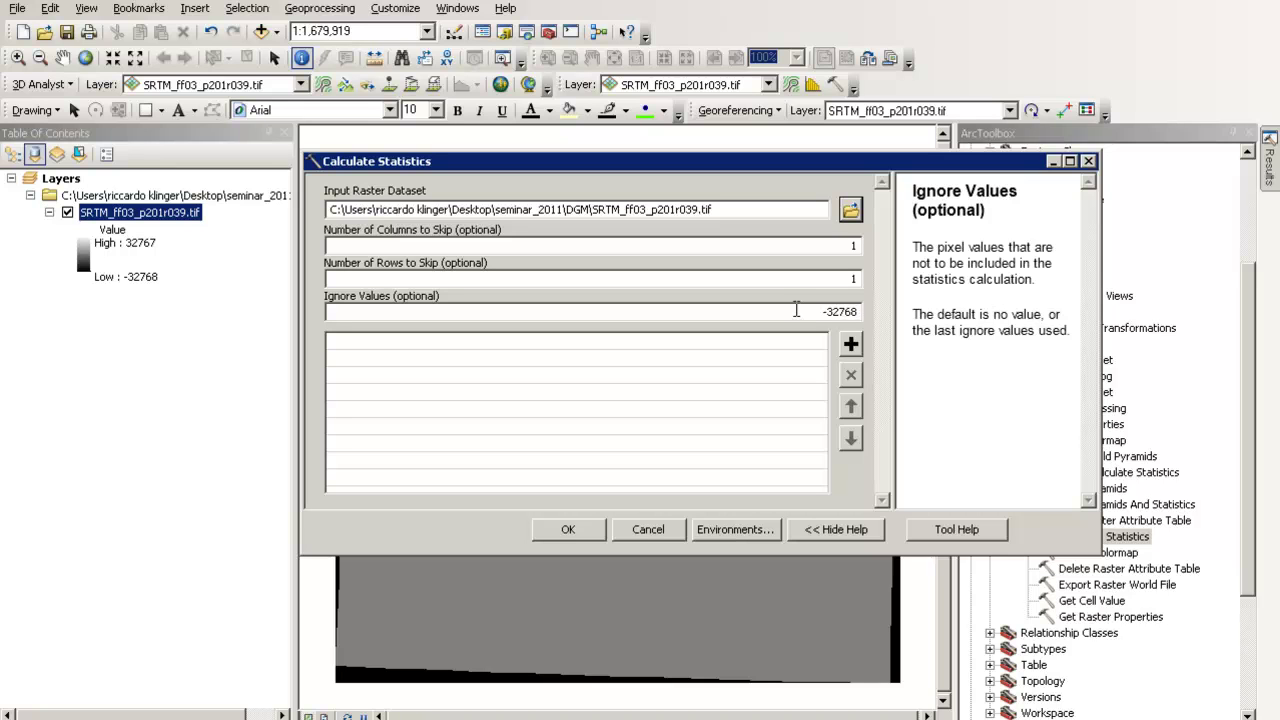
pyautogui.click(850, 344)
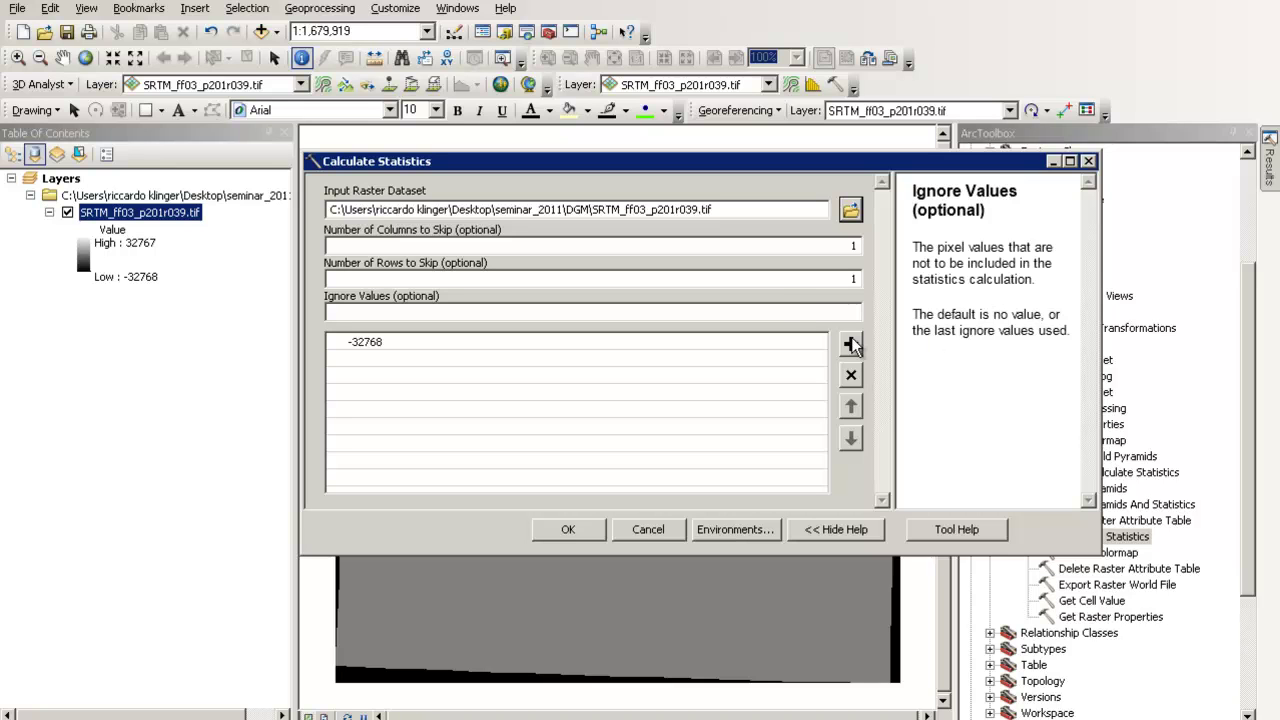
pyautogui.click(572, 530)
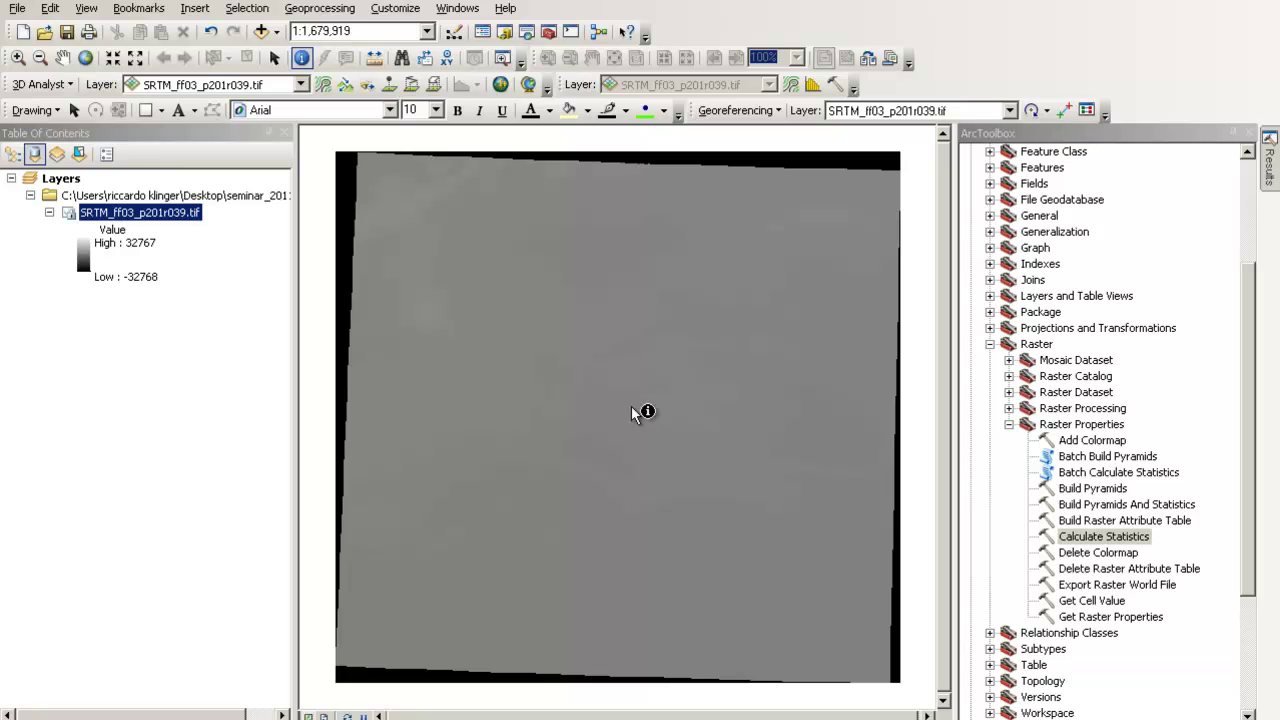
# Step: Add the output raster dataset of the current session's Calculate Statistics result to the map
pyautogui.moveTo(1262, 155)
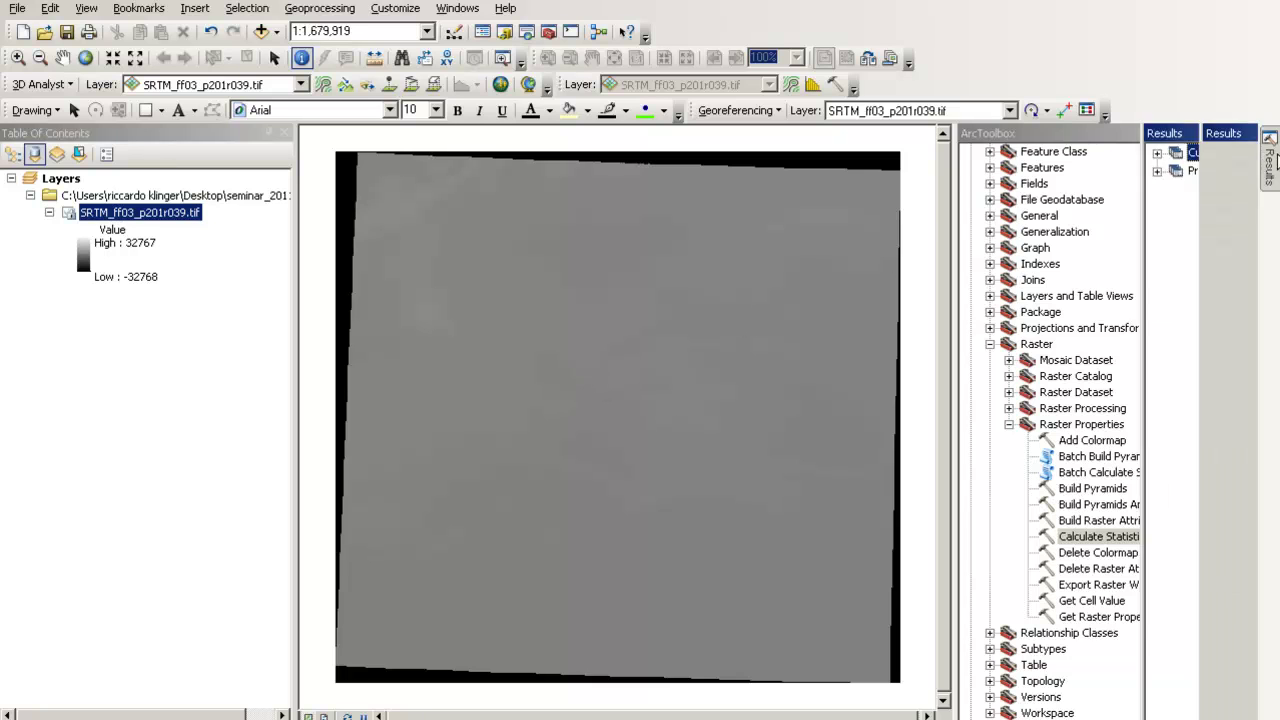
pyautogui.click(978, 153)
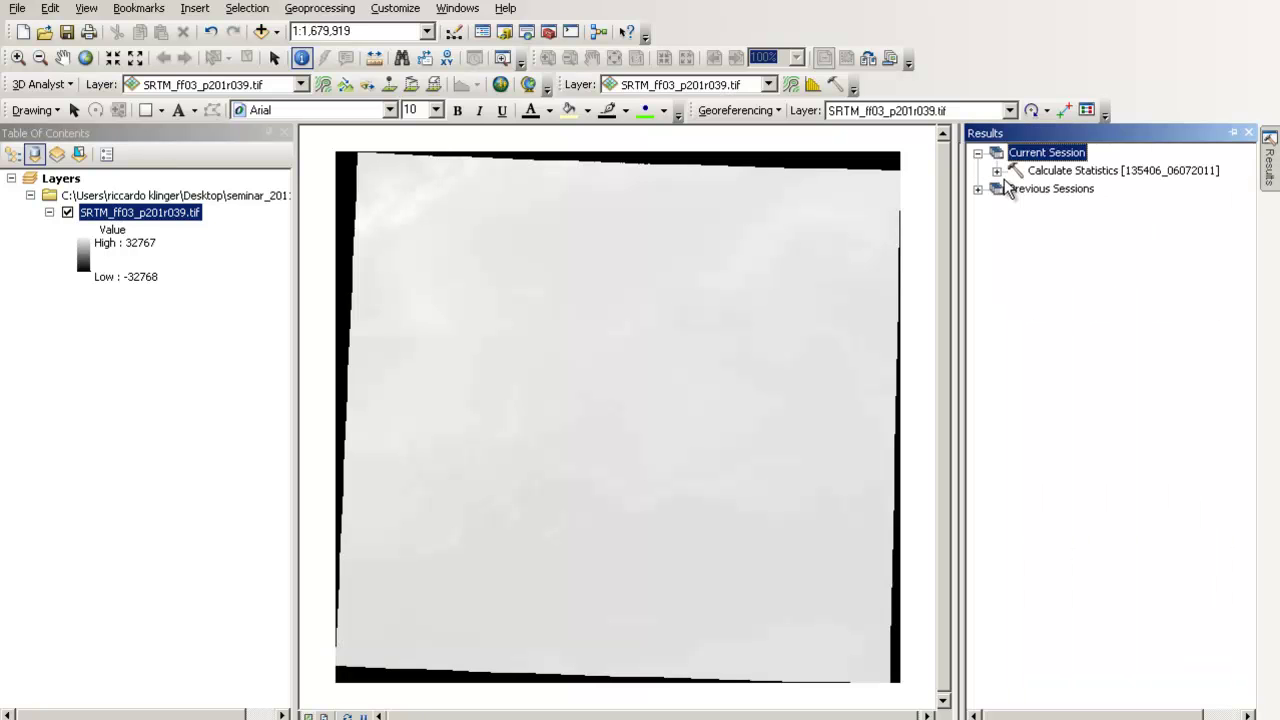
pyautogui.click(997, 171)
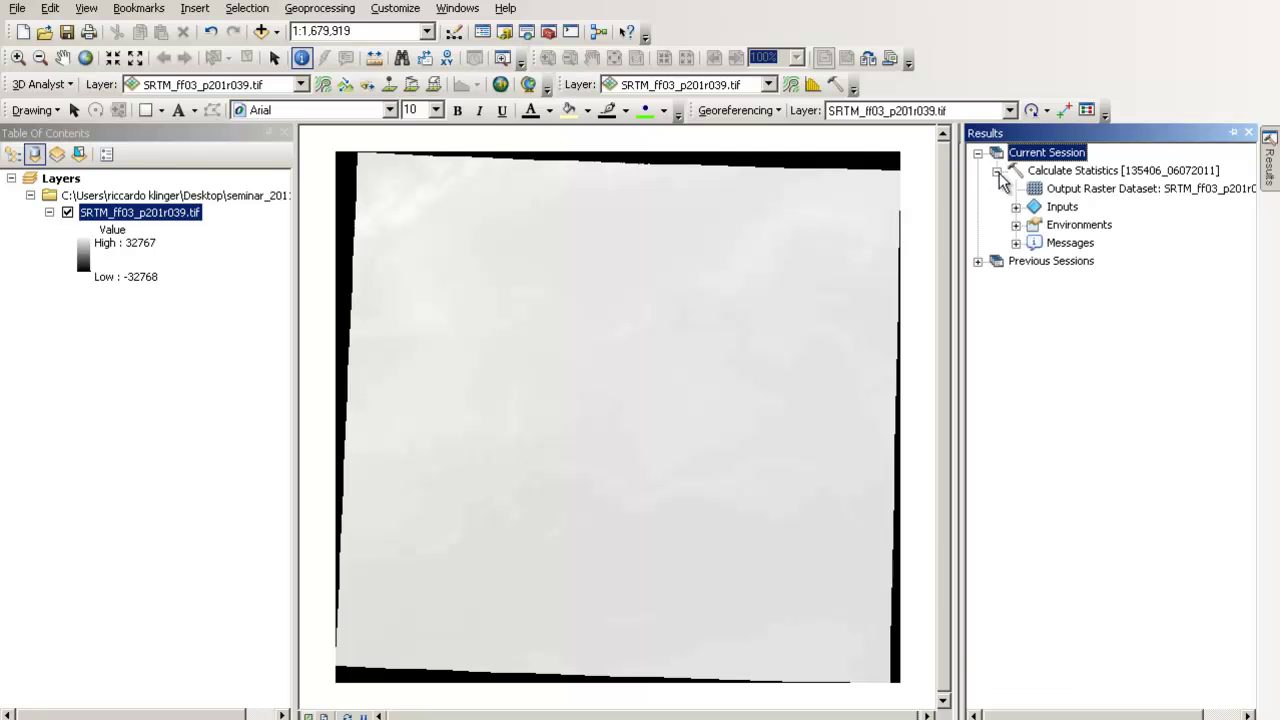
pyautogui.rightClick(1092, 193)
pyautogui.click(1110, 203)
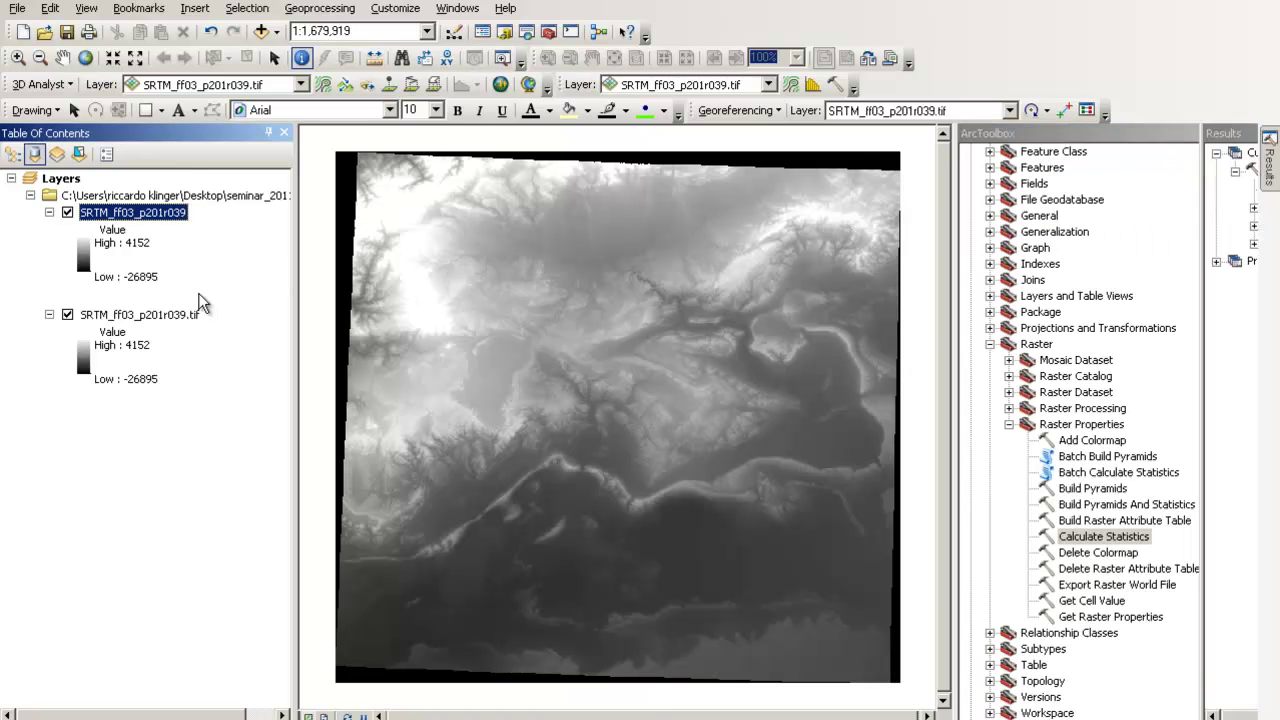
# Step: Remove the original SRTM_ff03_p201r039.tif layer from the map and select the newly added SRTM_ff03_p201r039 layer
pyautogui.click(140, 314)
pyautogui.rightClick(159, 345)
pyautogui.click(198, 348)
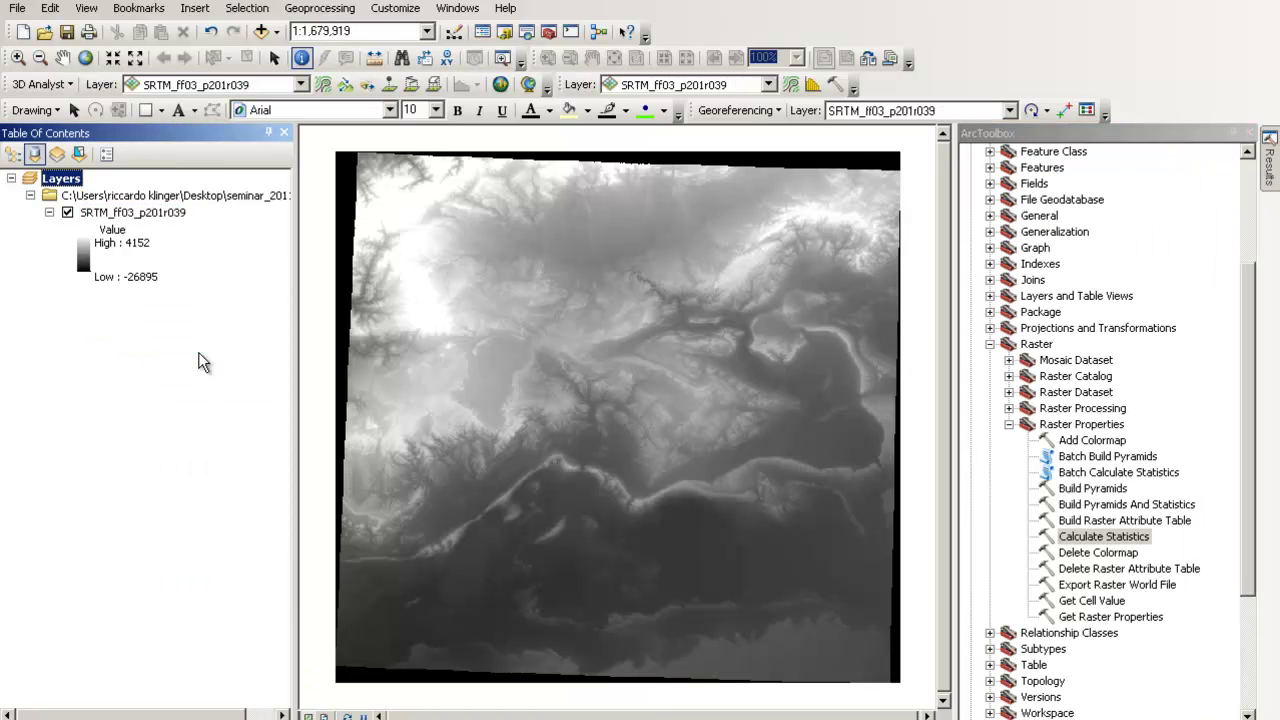
pyautogui.click(147, 220)
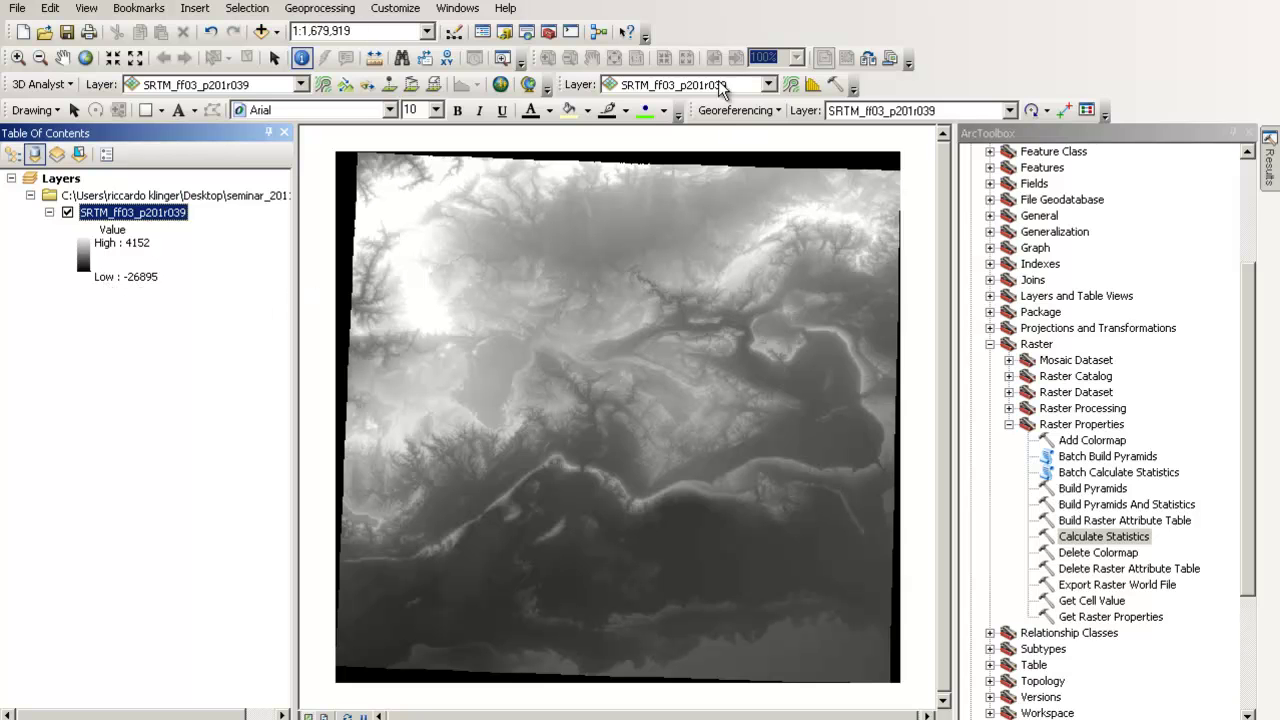
# Step: Examine the western edge of the raster up close, identifying pixel values along the black border and at a neighbouring grey pixel
pyautogui.click(17, 57)
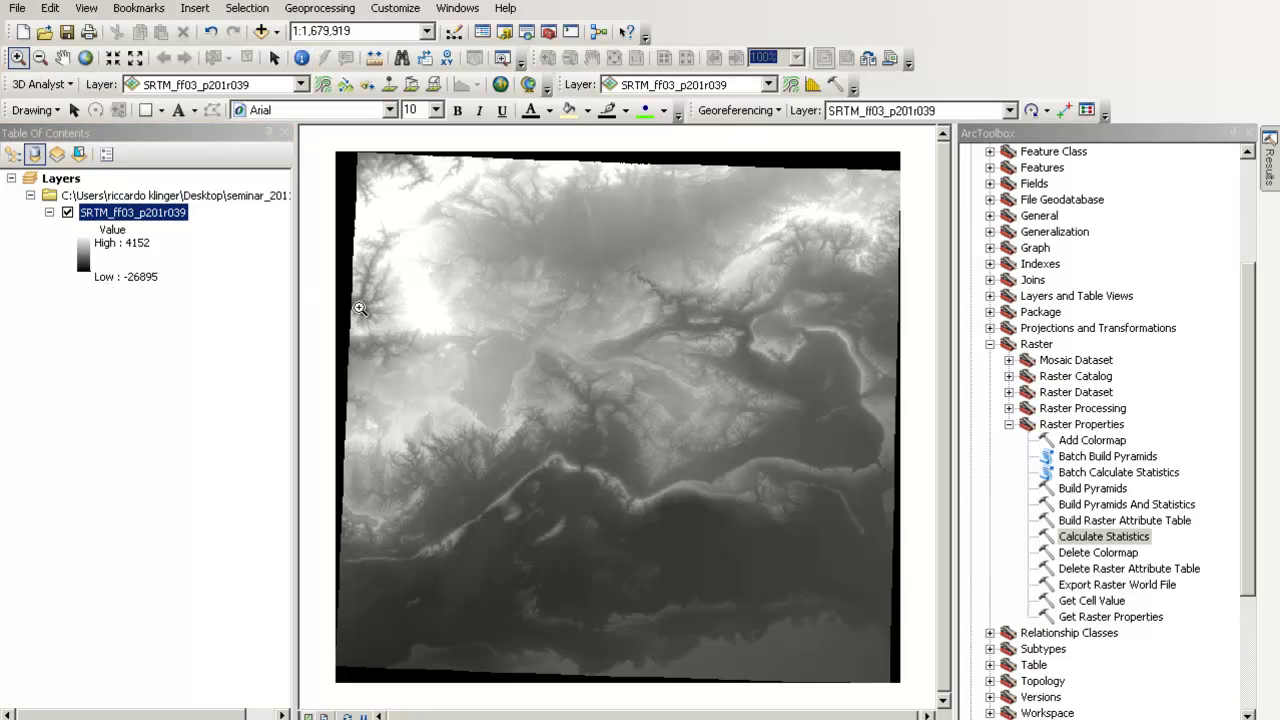
pyautogui.moveTo(341, 285); pyautogui.dragTo(369, 316)
pyautogui.moveTo(538, 300); pyautogui.dragTo(616, 430)
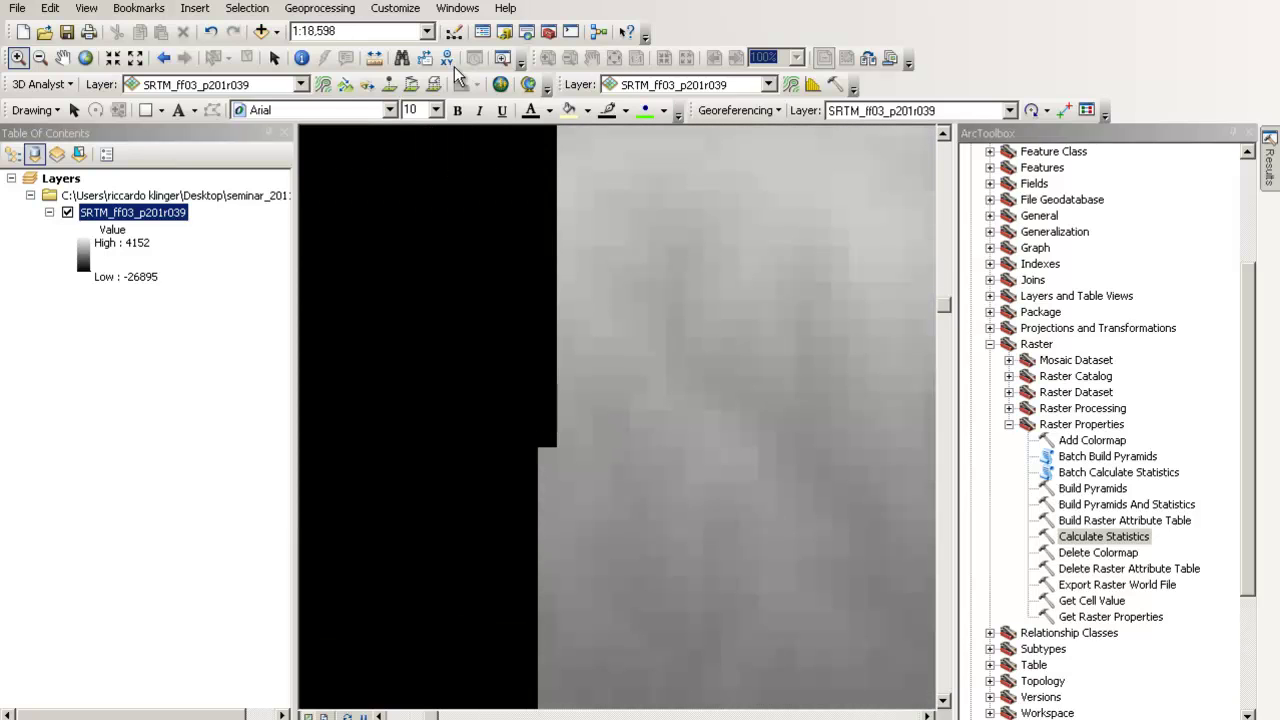
pyautogui.click(301, 57)
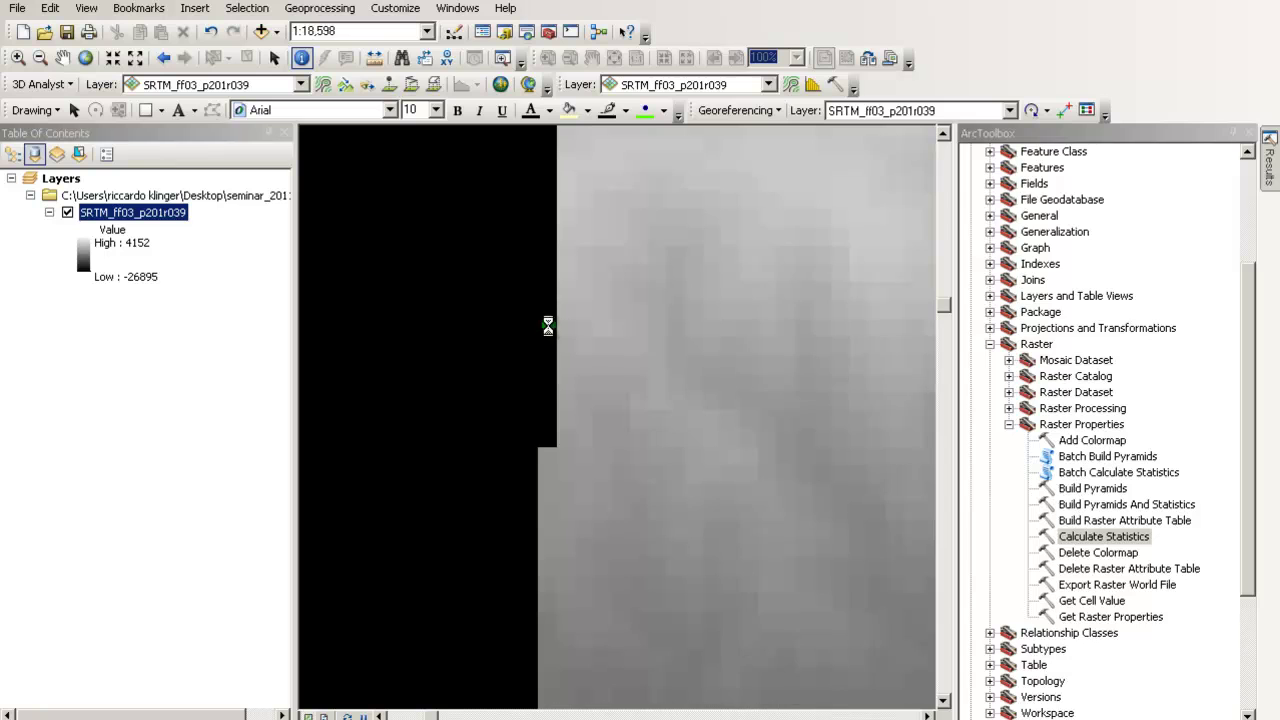
pyautogui.click(546, 356)
pyautogui.click(546, 359)
pyautogui.click(545, 369)
pyautogui.click(551, 399)
pyautogui.click(556, 434)
pyautogui.click(556, 450)
pyautogui.click(527, 456)
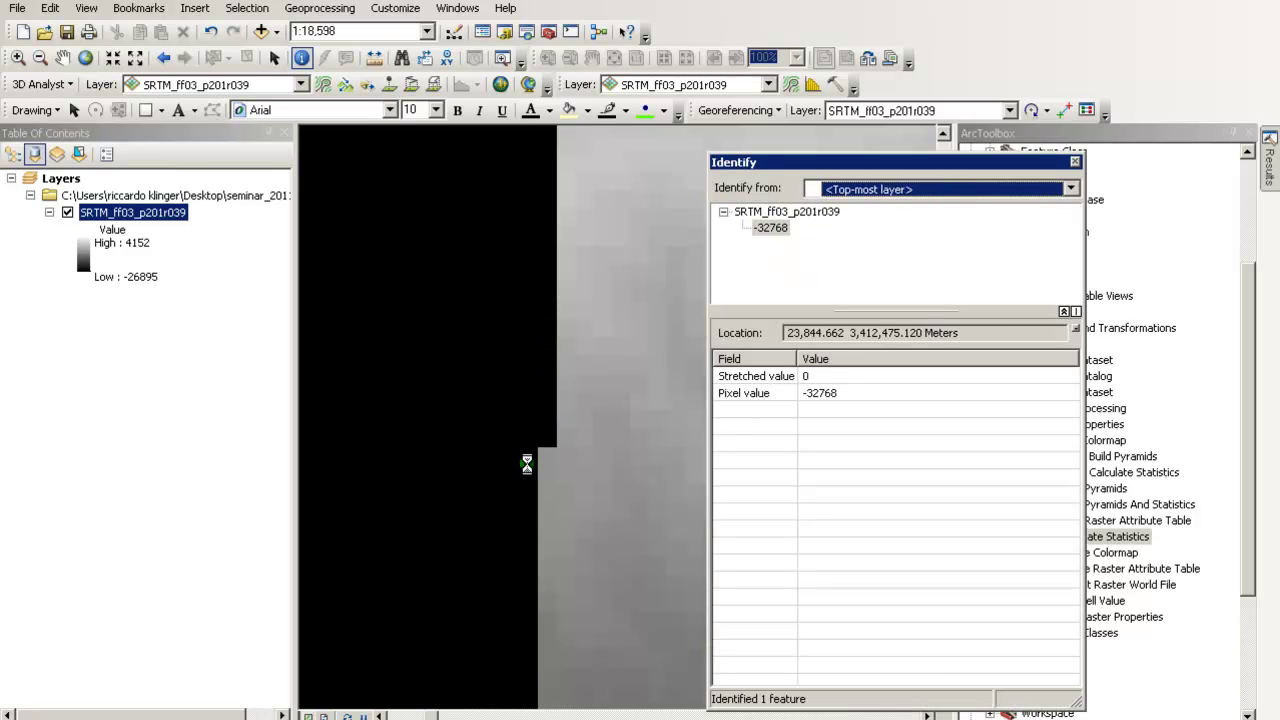
pyautogui.click(531, 491)
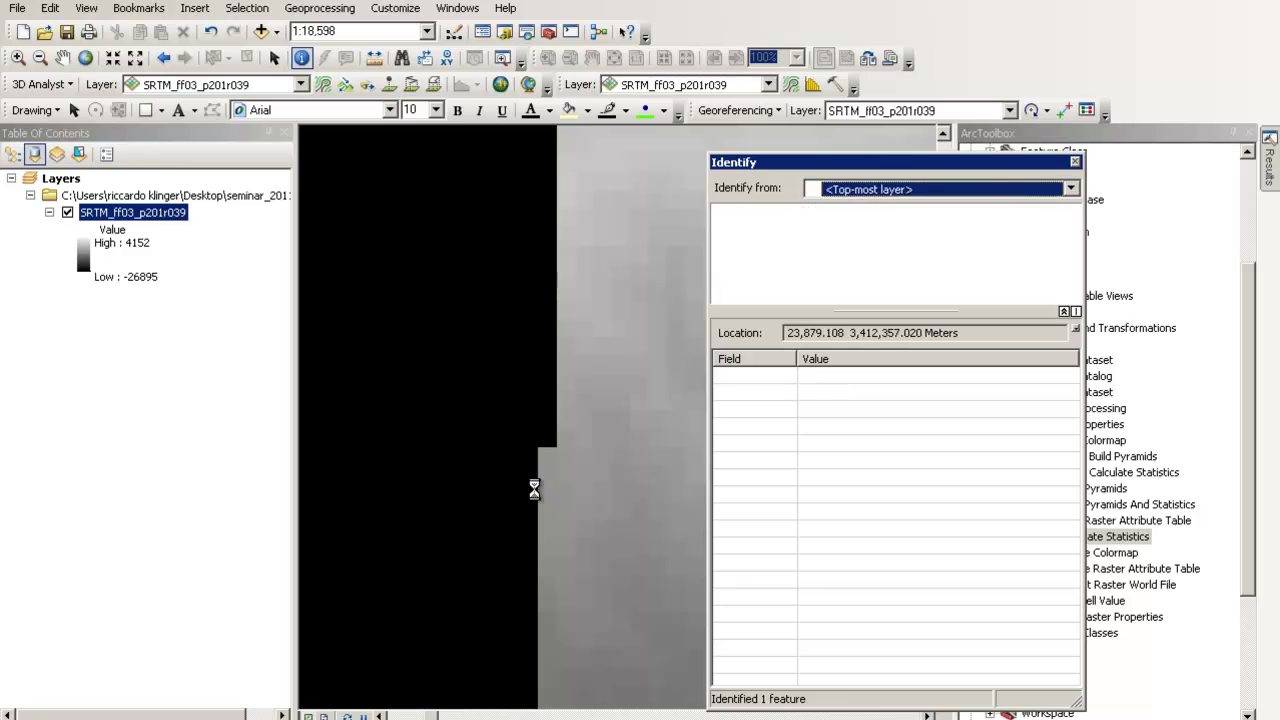
pyautogui.click(1075, 162)
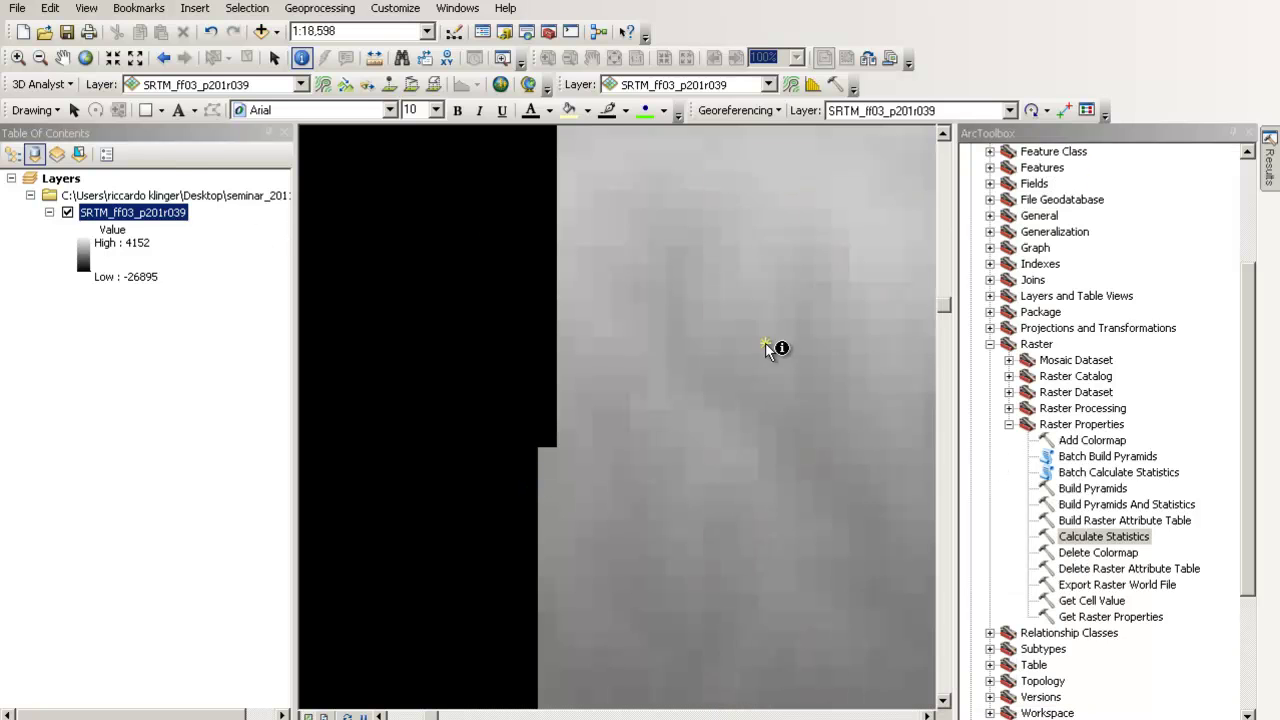
pyautogui.click(588, 285)
pyautogui.click(1075, 162)
# Step: Apply the brown-to-teal color ramp to the SRTM raster, inverted so that high elevations are brown and low ones teal
pyautogui.click(40, 57)
pyautogui.moveTo(543, 237); pyautogui.dragTo(752, 388)
pyautogui.moveTo(670, 345); pyautogui.dragTo(844, 505)
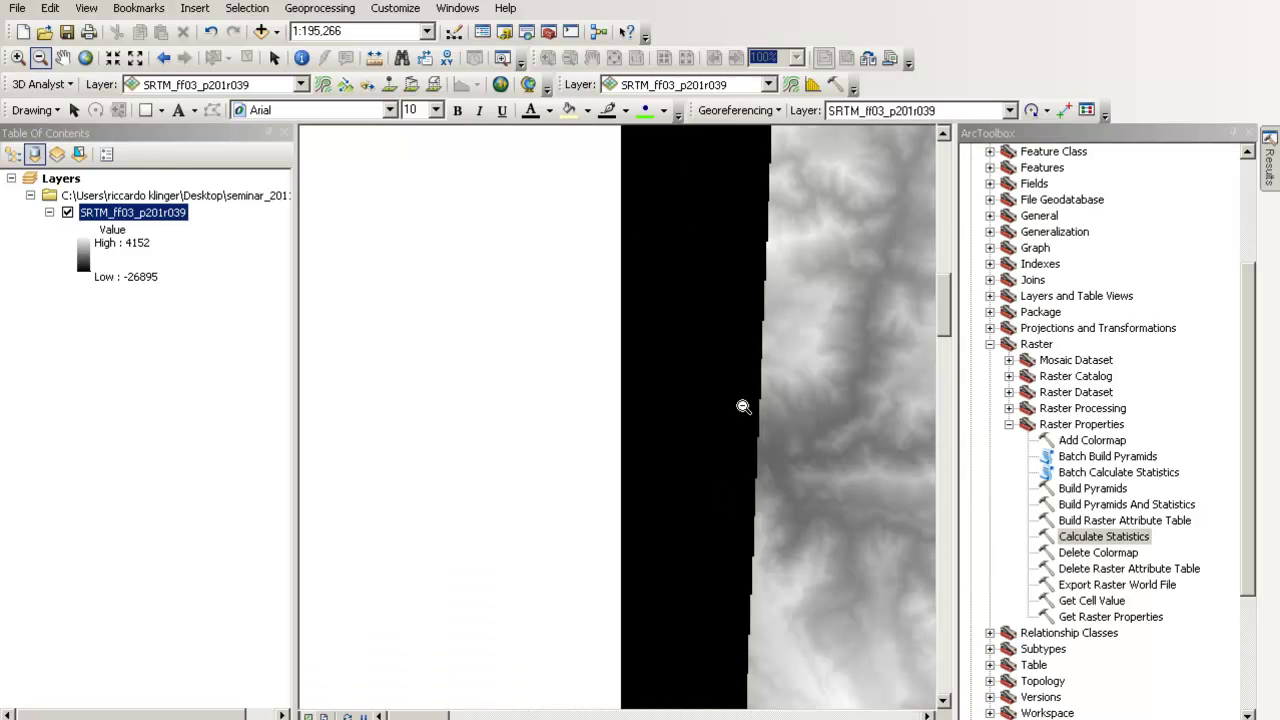
pyautogui.moveTo(818, 386); pyautogui.dragTo(876, 520)
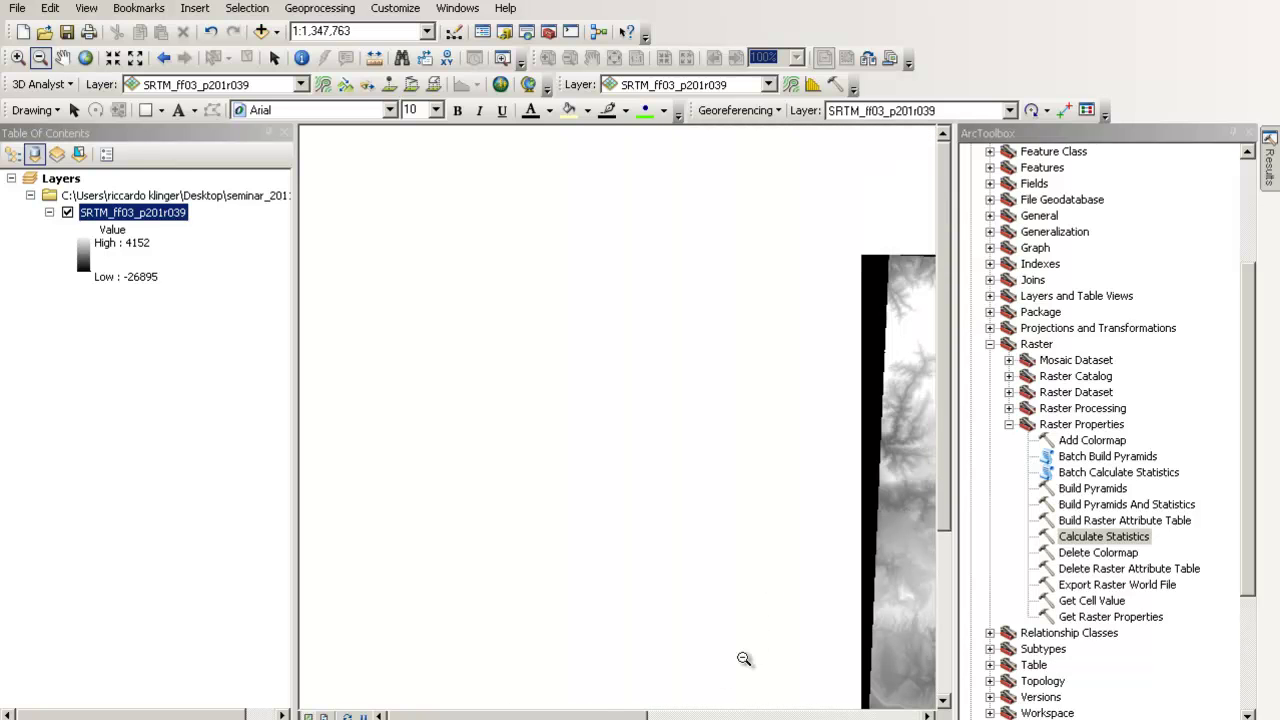
pyautogui.moveTo(620, 714); pyautogui.dragTo(765, 714)
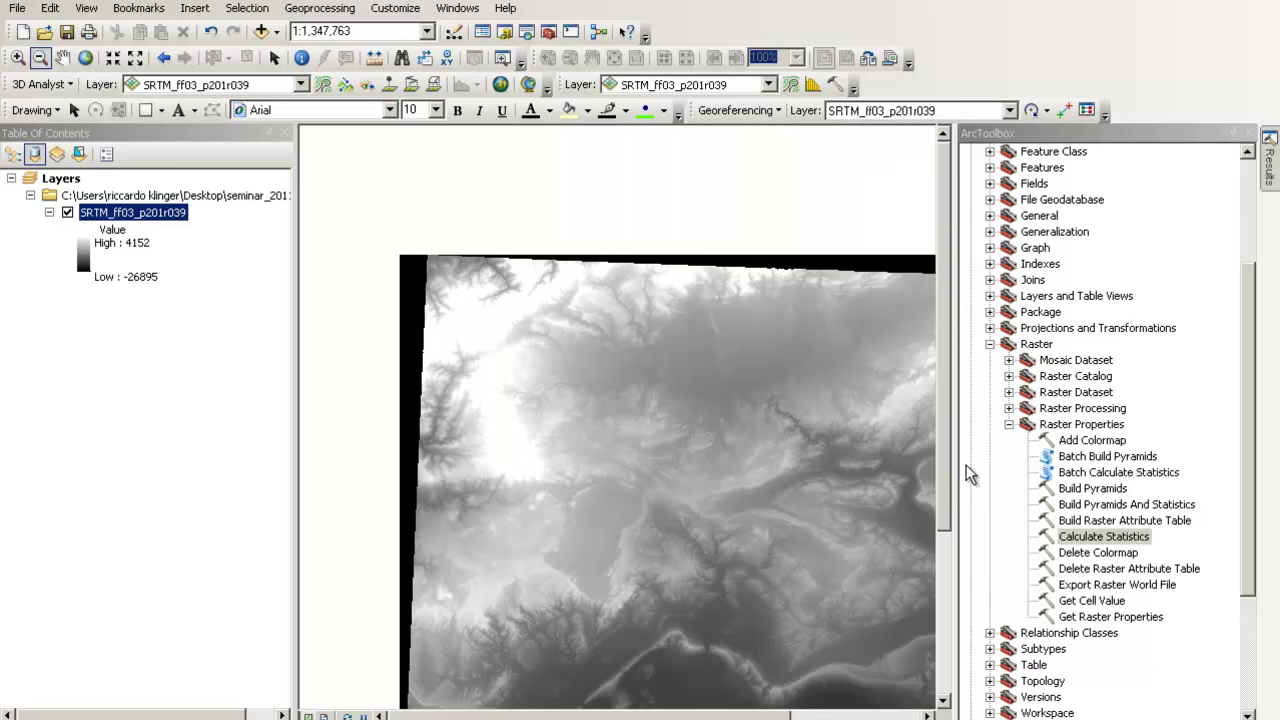
pyautogui.moveTo(945, 458); pyautogui.dragTo(955, 529)
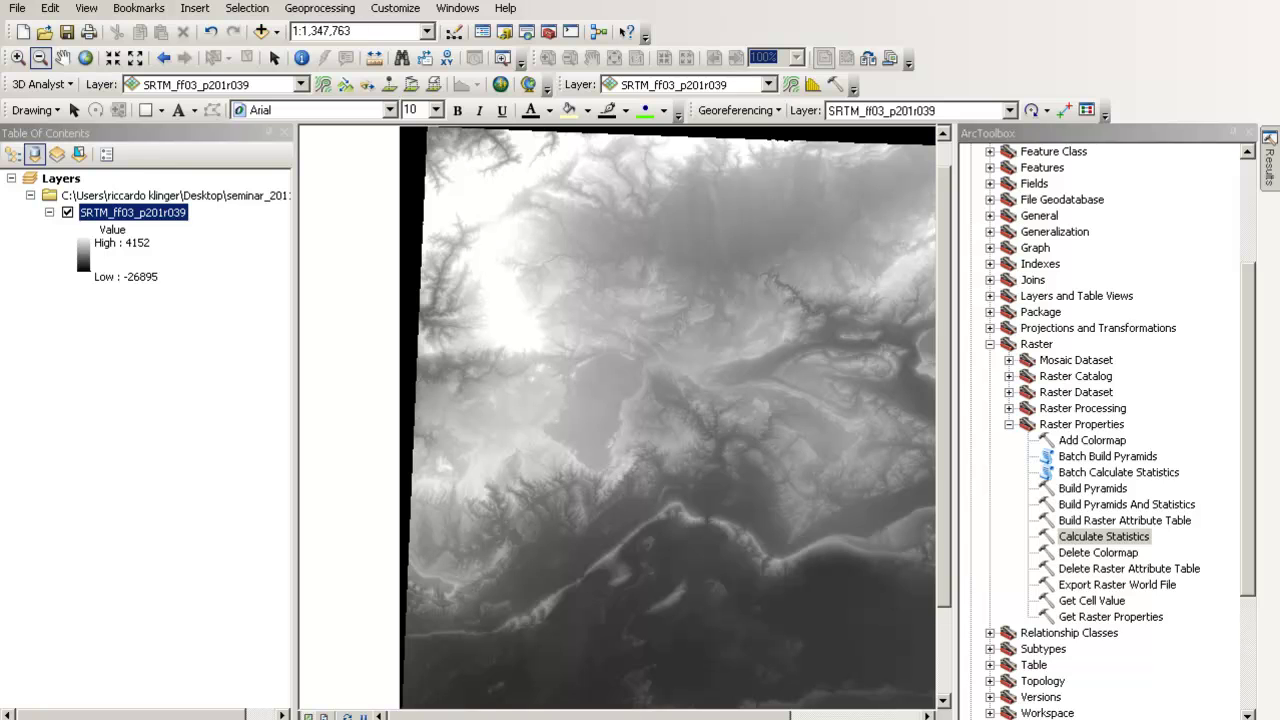
pyautogui.moveTo(650, 716); pyautogui.dragTo(700, 716)
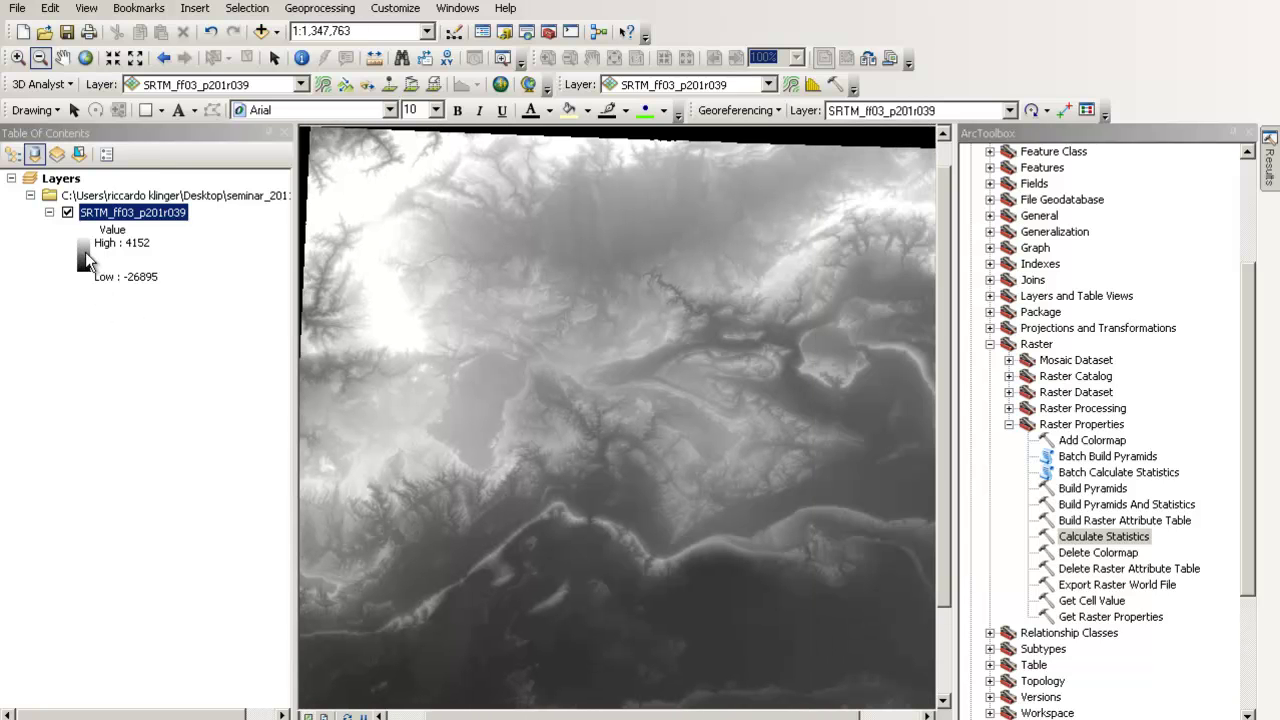
pyautogui.doubleClick(82, 250)
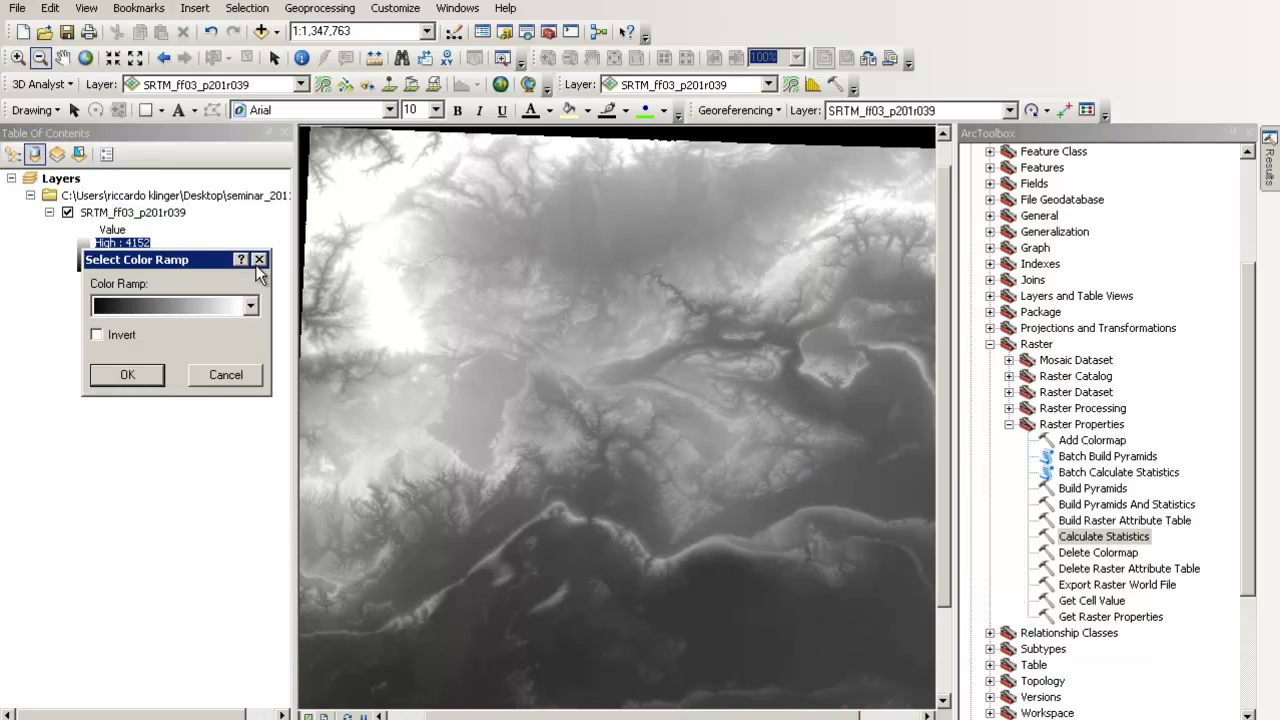
pyautogui.click(224, 306)
pyautogui.click(196, 264)
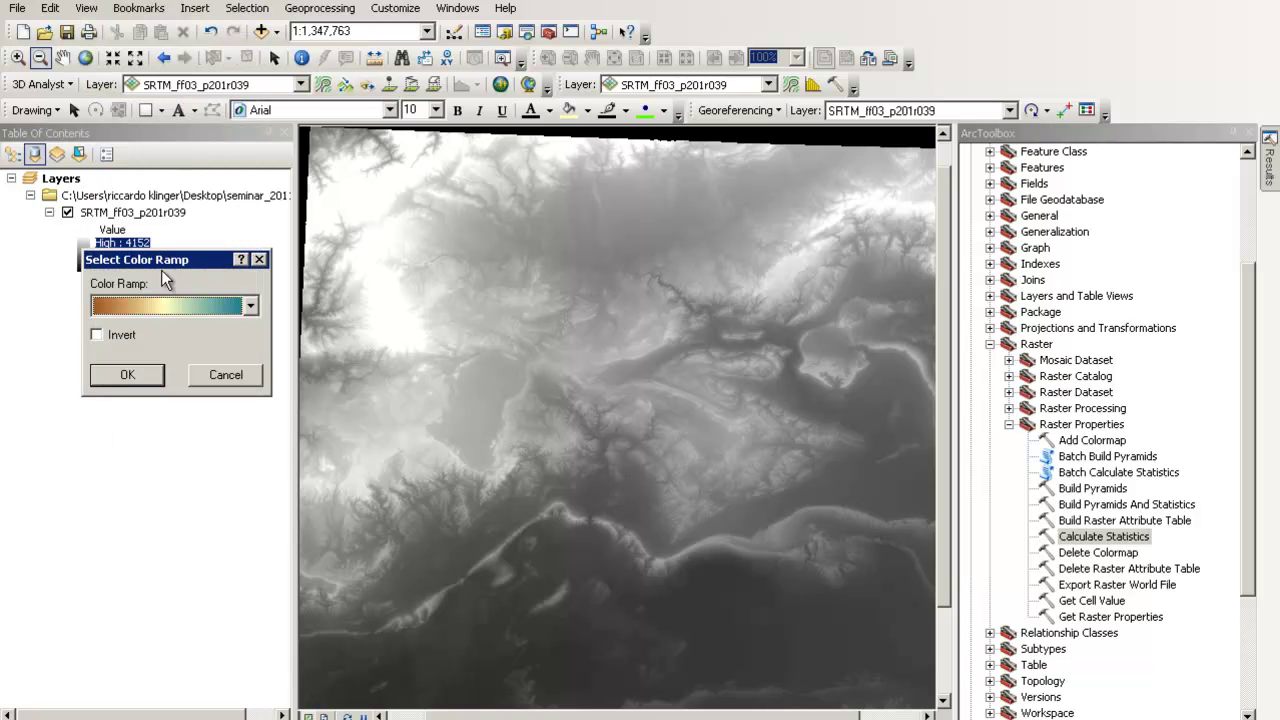
pyautogui.click(118, 371)
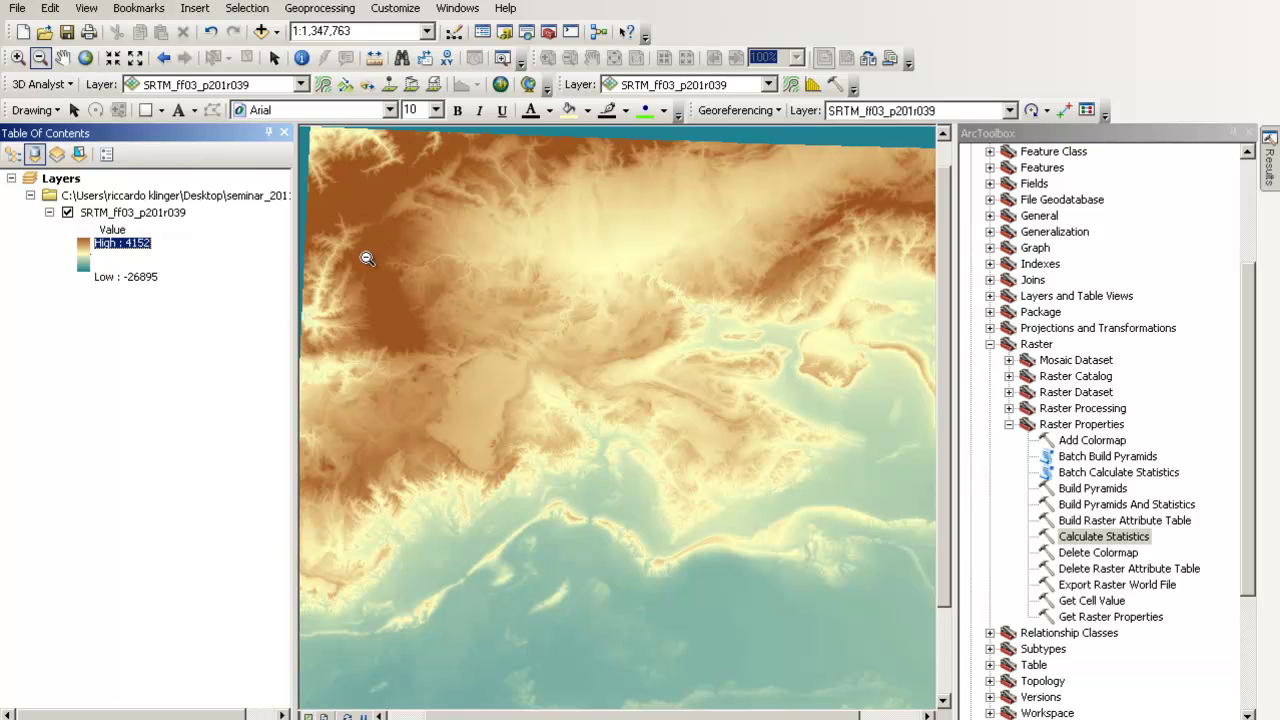
# Step: Set the stretch type in the SRTM layer's symbology to Minimum-Maximum
pyautogui.moveTo(941, 478); pyautogui.dragTo(943, 570)
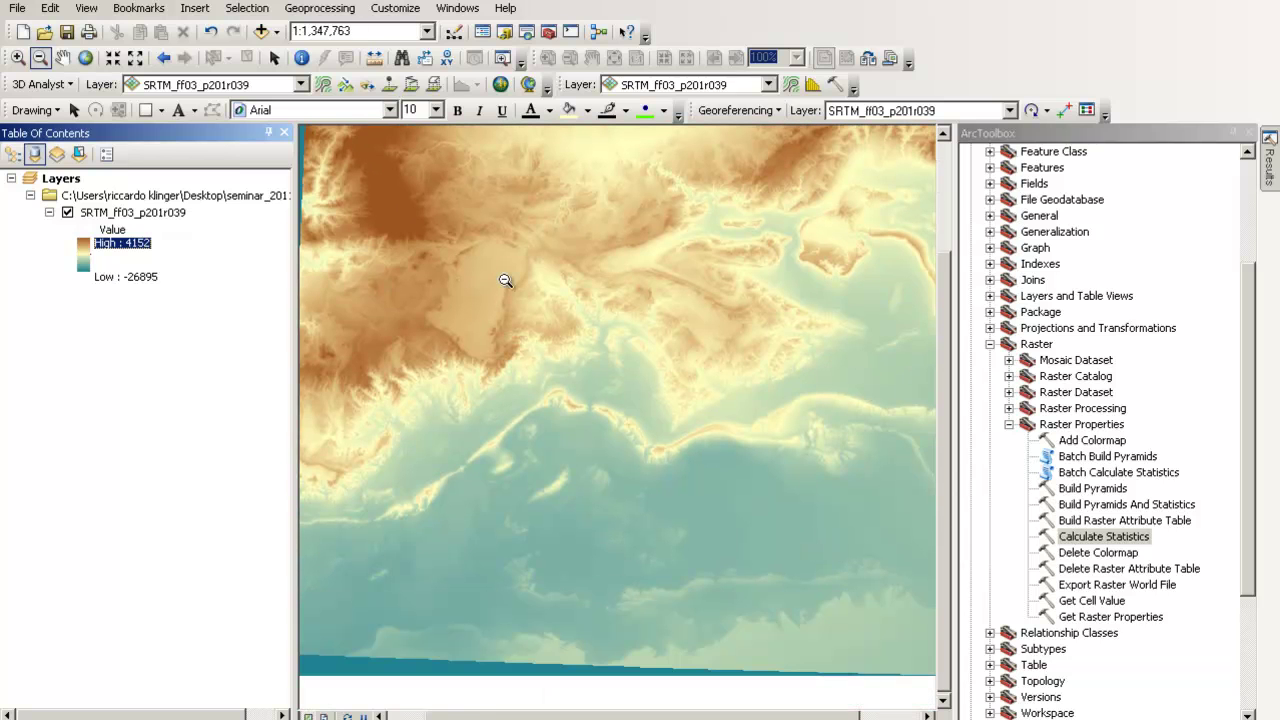
pyautogui.doubleClick(110, 212)
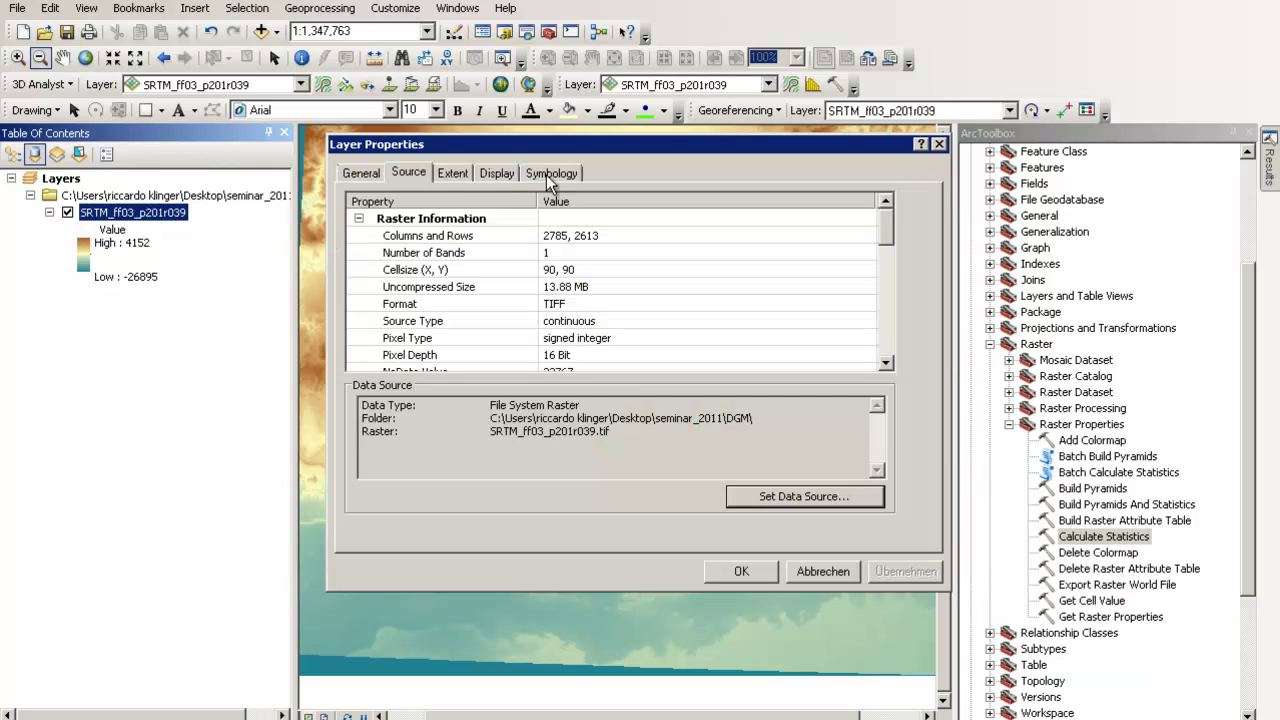
pyautogui.click(552, 174)
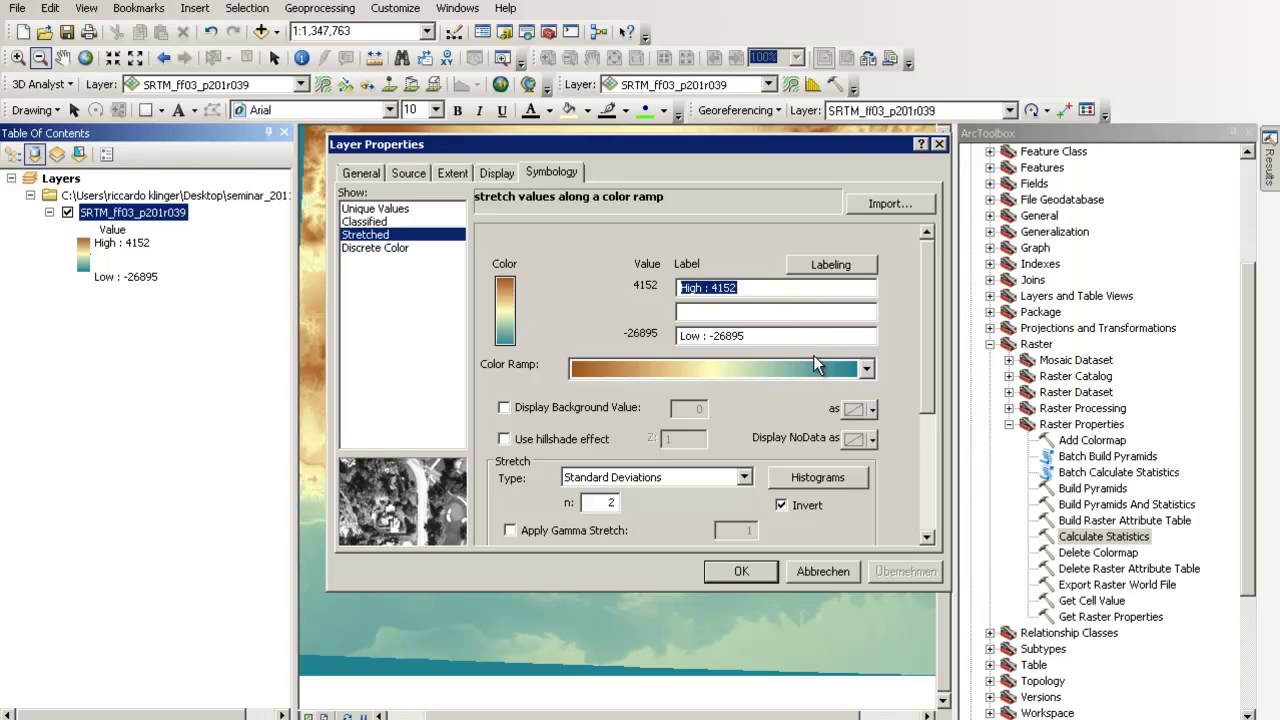
pyautogui.click(640, 476)
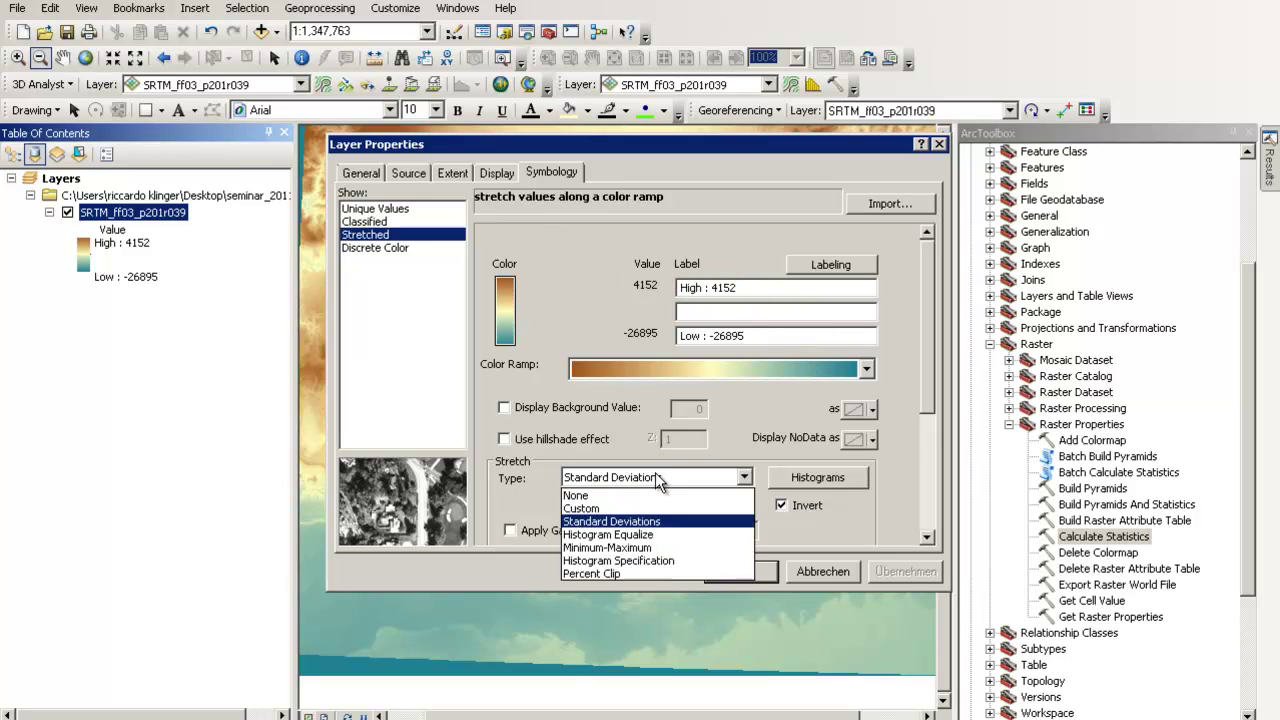
pyautogui.click(622, 548)
pyautogui.click(747, 570)
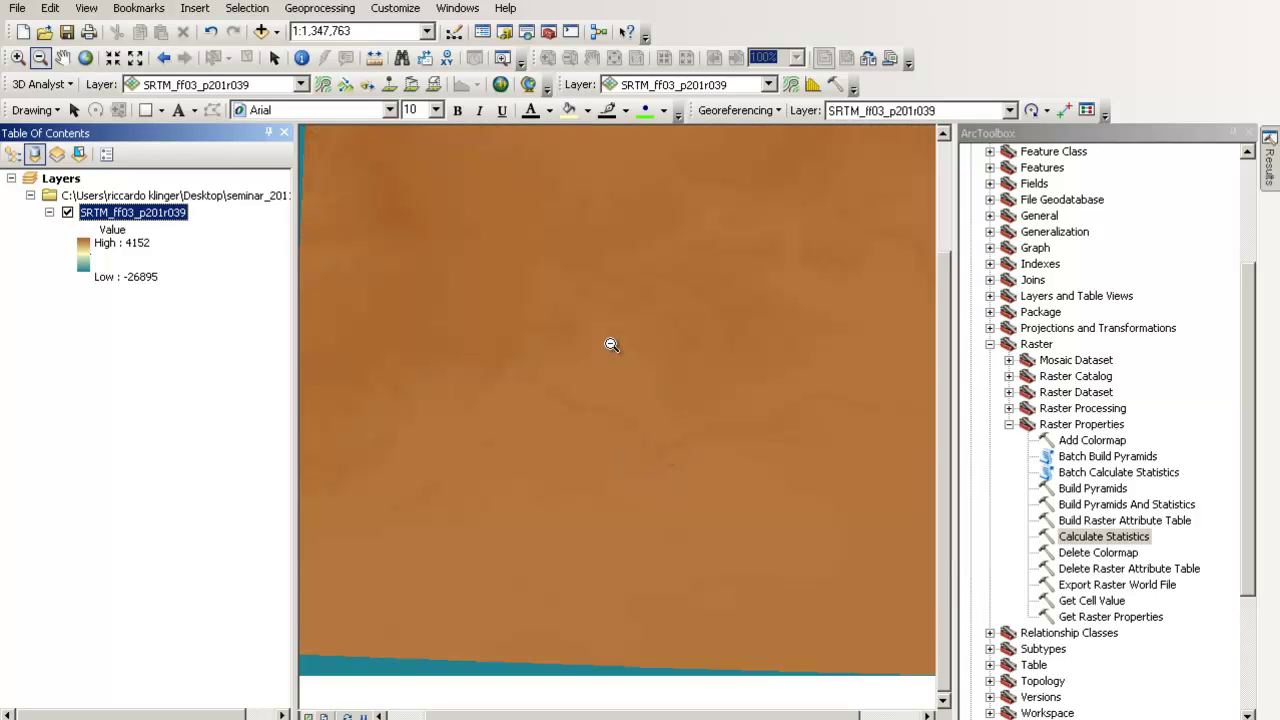
# Step: Switch the SRTM layer's stretch type to Histogram Specification
pyautogui.doubleClick(160, 213)
pyautogui.click(652, 477)
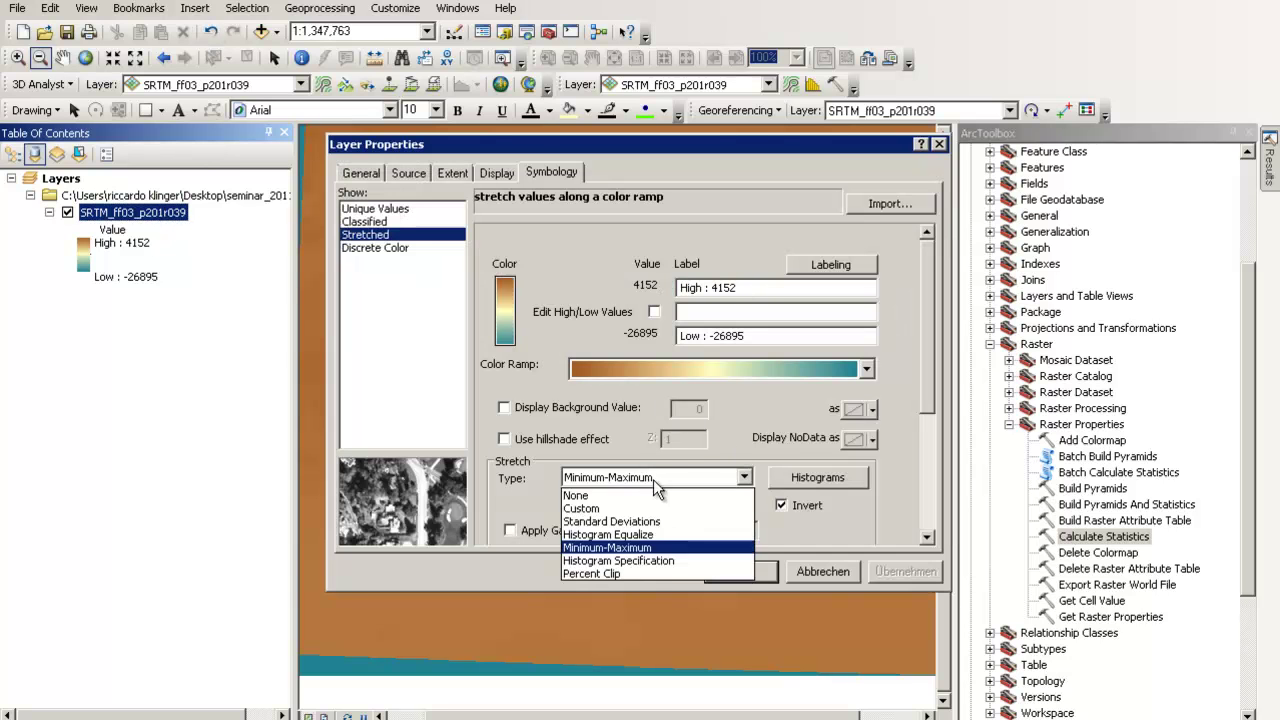
pyautogui.click(651, 548)
pyautogui.click(740, 570)
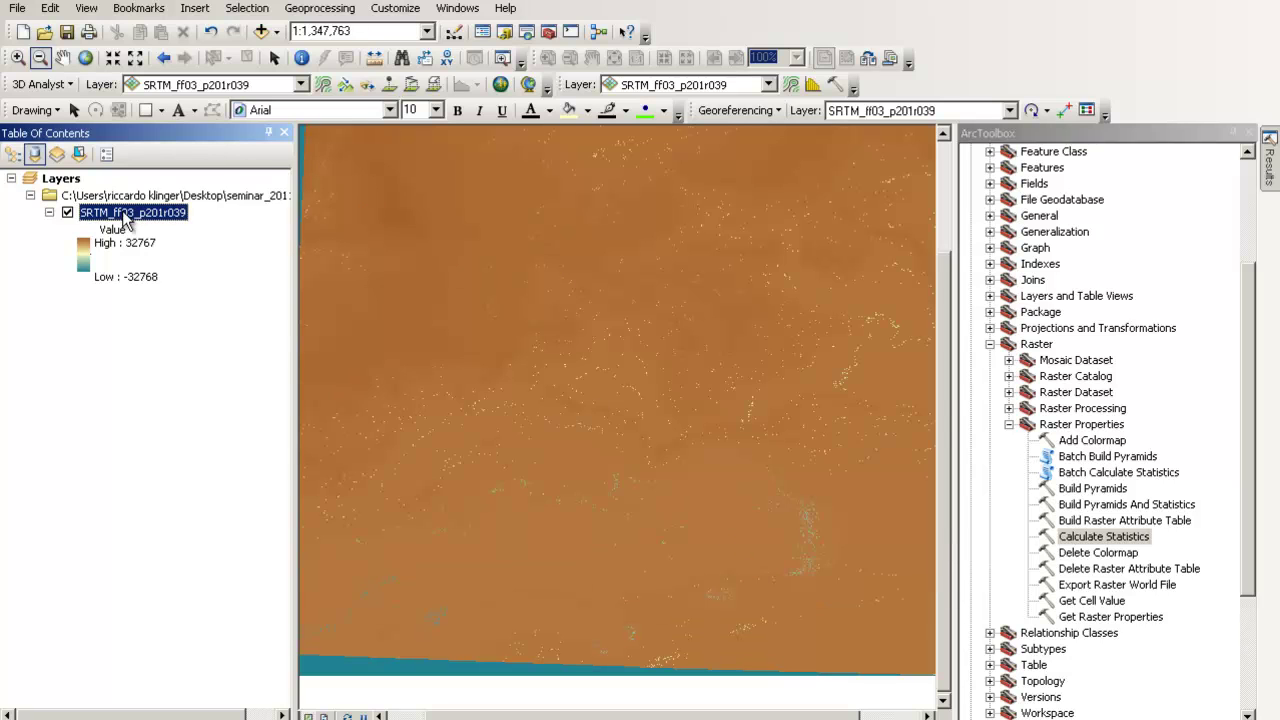
# Step: Set the SRTM layer's stretch type back to Standard Deviations
pyautogui.doubleClick(125, 214)
pyautogui.click(641, 482)
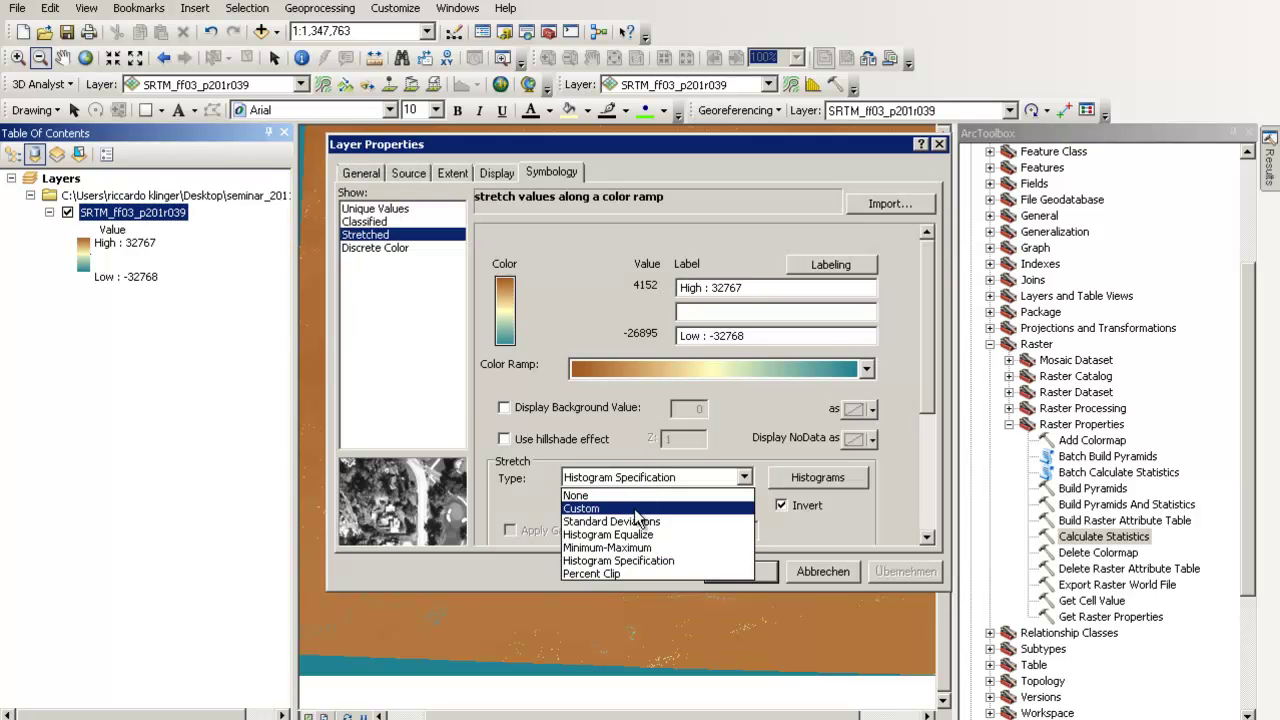
pyautogui.click(641, 521)
pyautogui.click(722, 571)
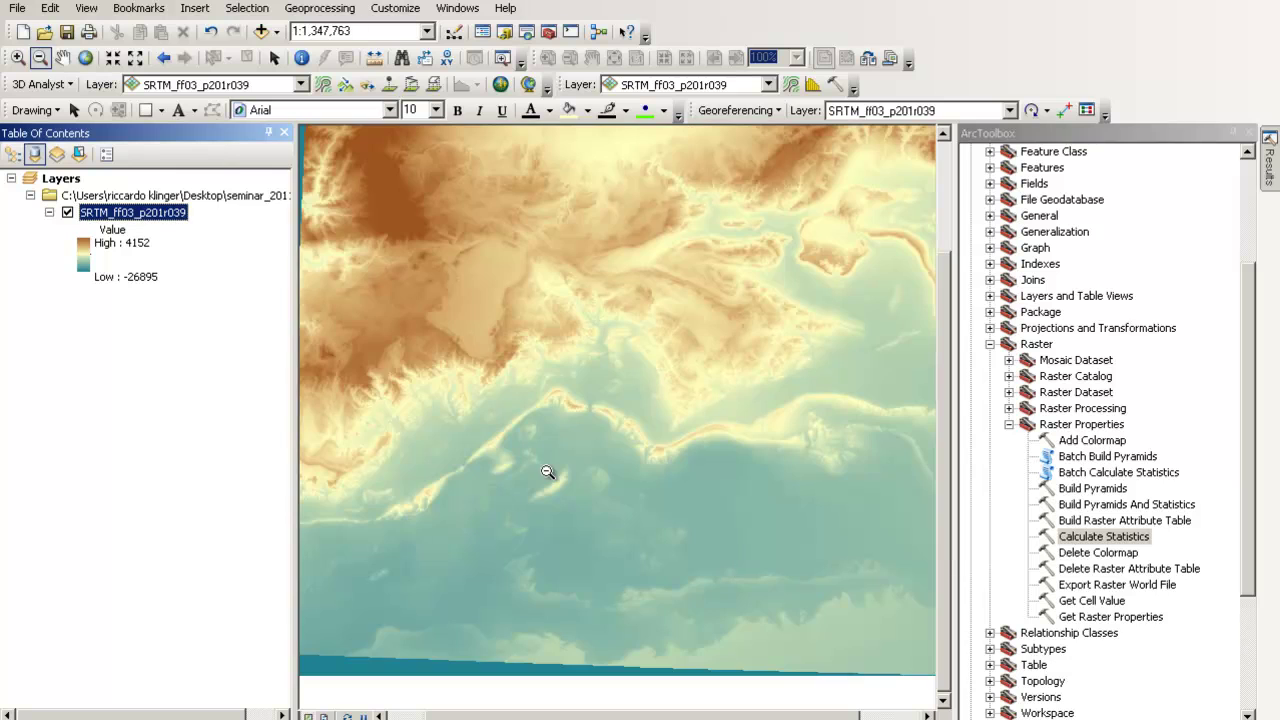
# Step: Display the SRTM layer's background value -32768 with No Color so the raster's border is transparent
pyautogui.scroll(3, 570, 415)
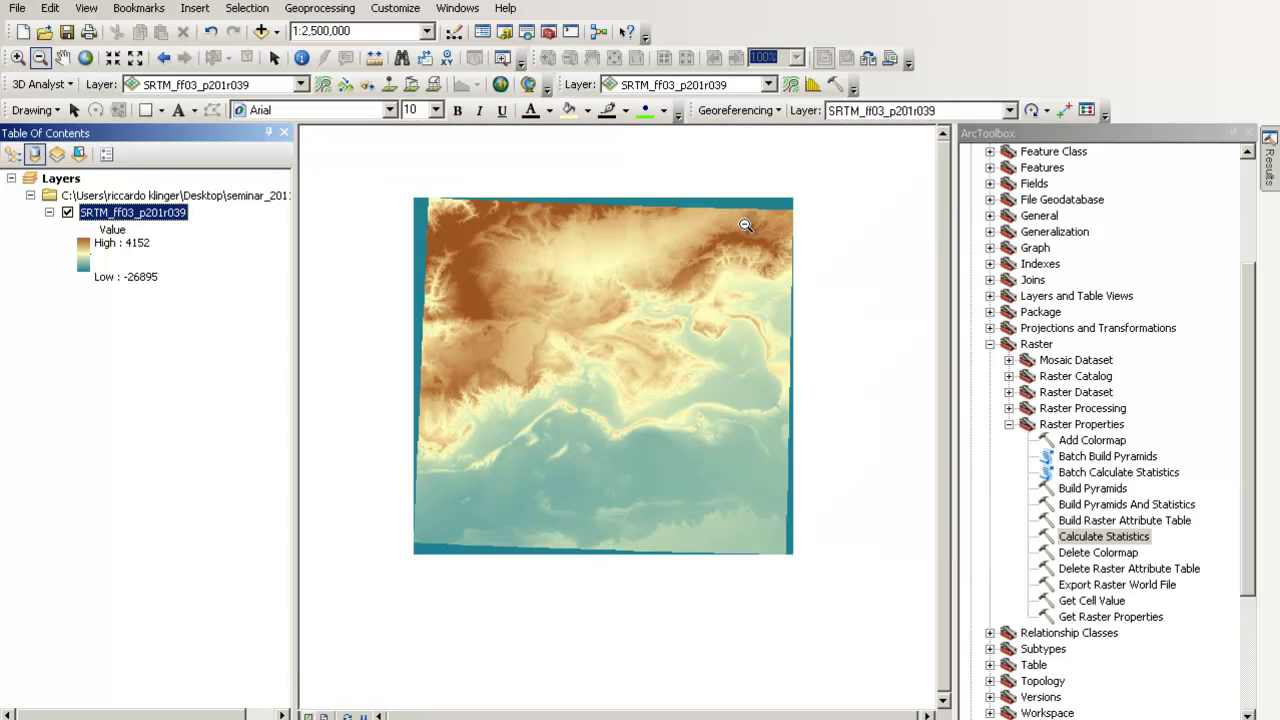
pyautogui.doubleClick(143, 218)
pyautogui.click(539, 403)
pyautogui.doubleClick(688, 409)
pyautogui.write('-32')
pyautogui.write('768')
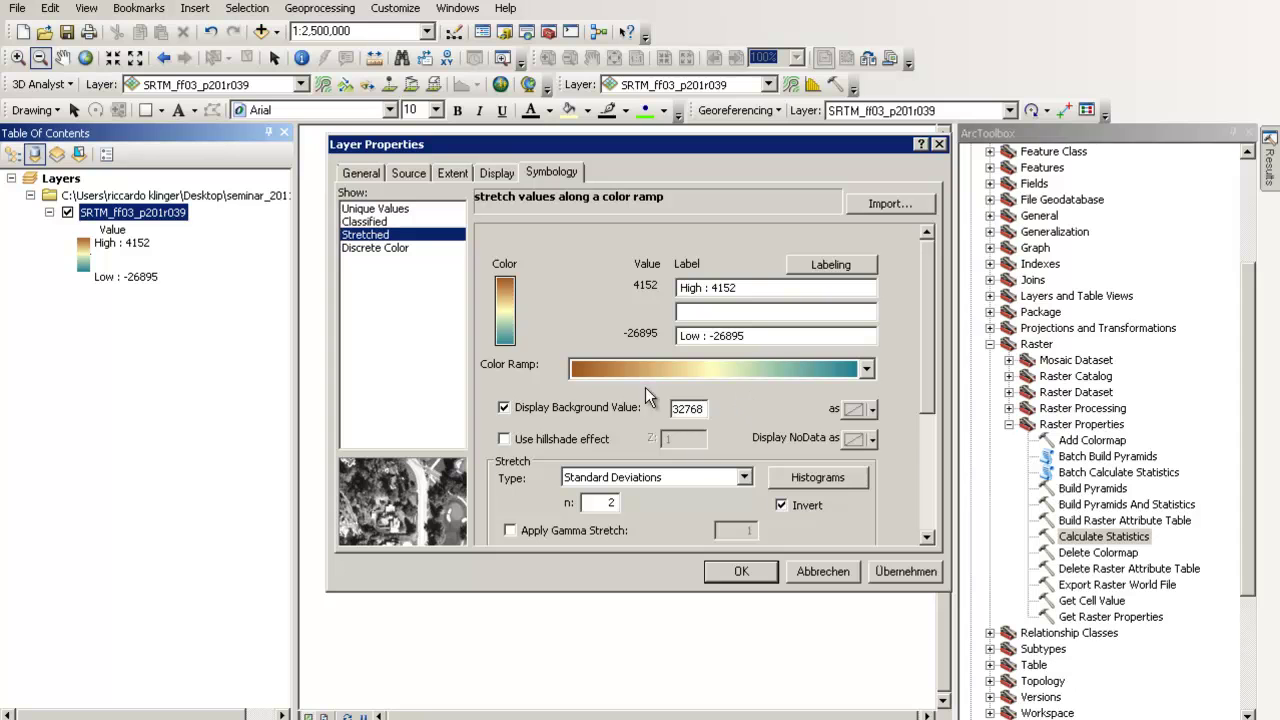
pyautogui.click(871, 410)
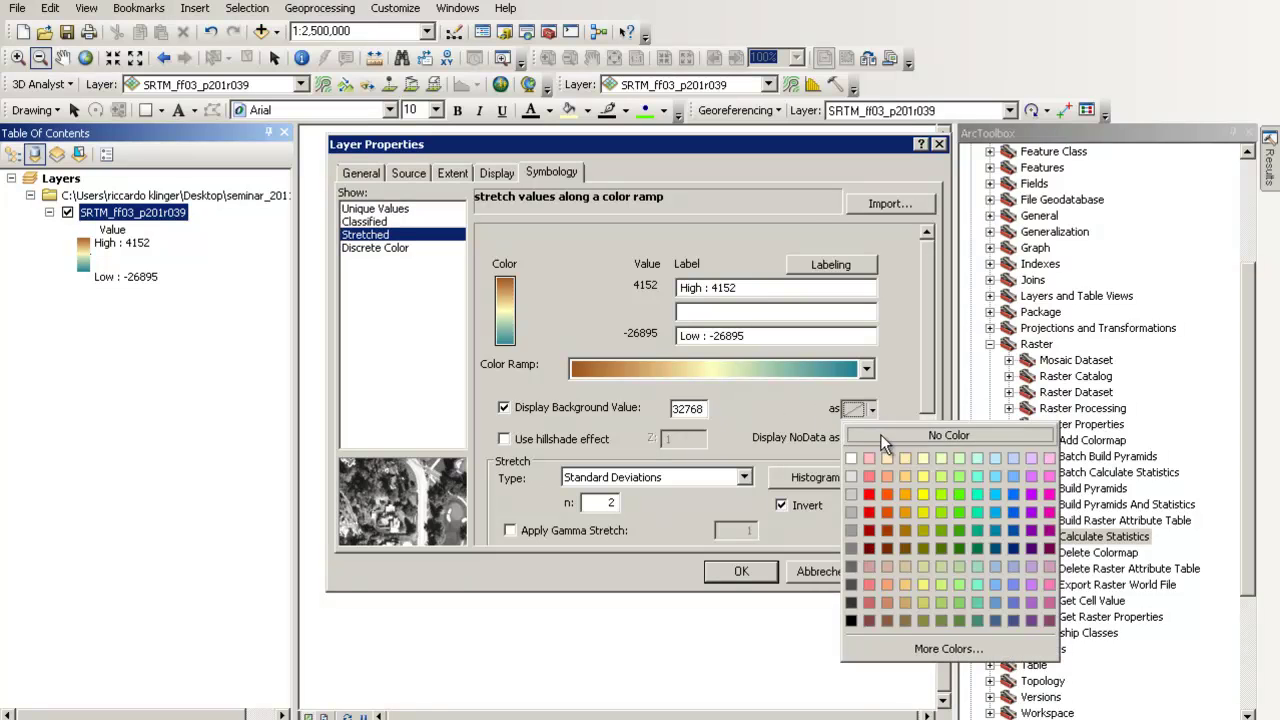
pyautogui.click(880, 434)
pyautogui.click(741, 572)
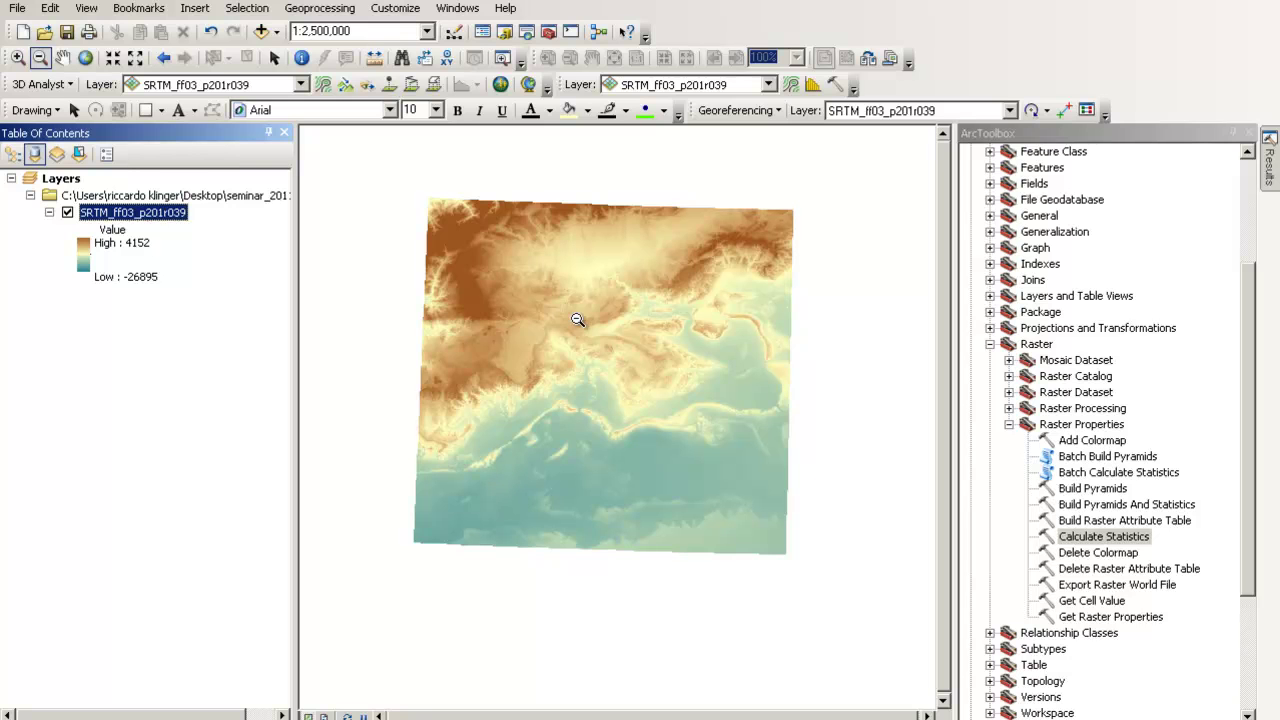
# Step: Identify the pixel value of a location in the yellow highland area of the SRTM raster
pyautogui.moveTo(552, 234); pyautogui.dragTo(688, 338)
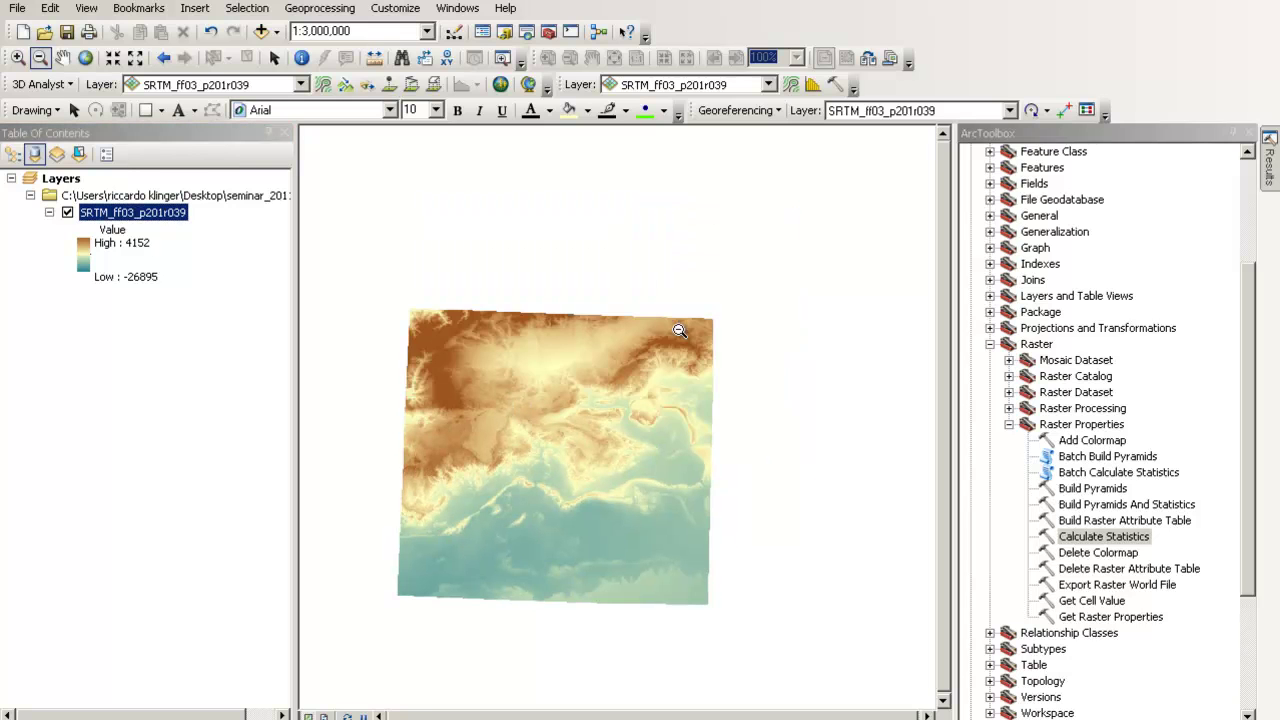
pyautogui.click(18, 57)
pyautogui.moveTo(510, 332); pyautogui.dragTo(628, 436)
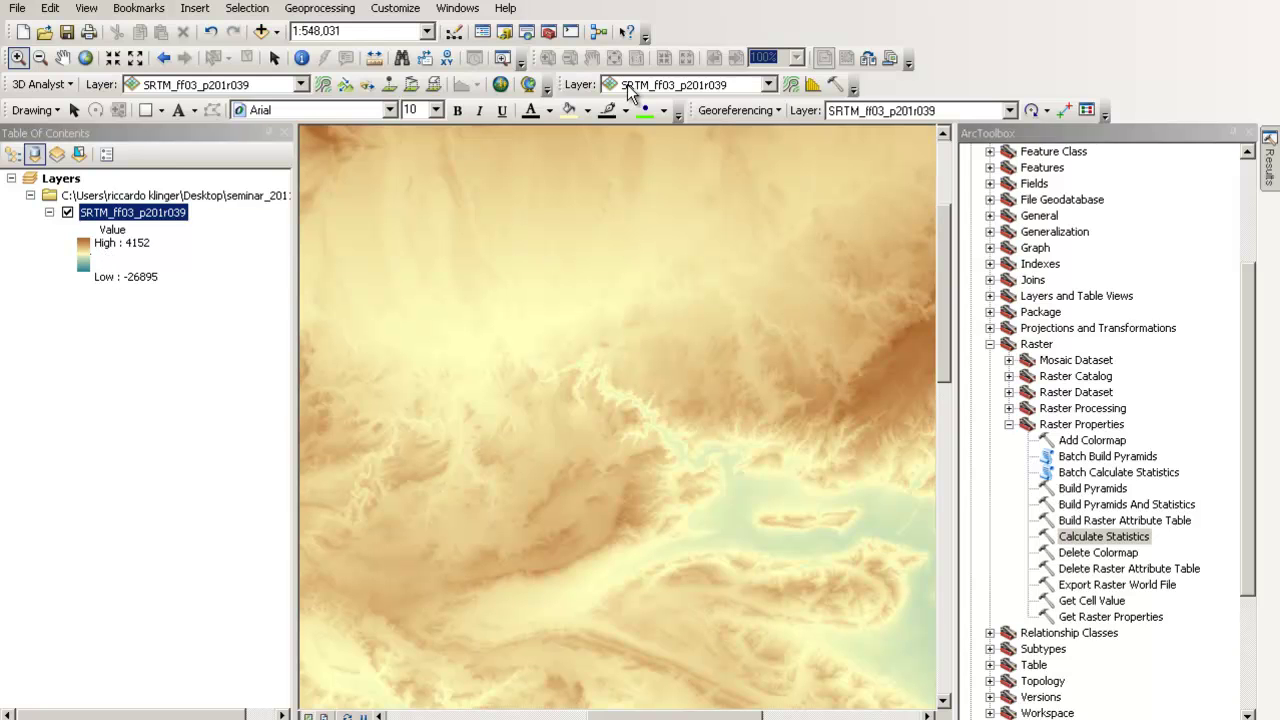
pyautogui.click(301, 57)
pyautogui.click(529, 389)
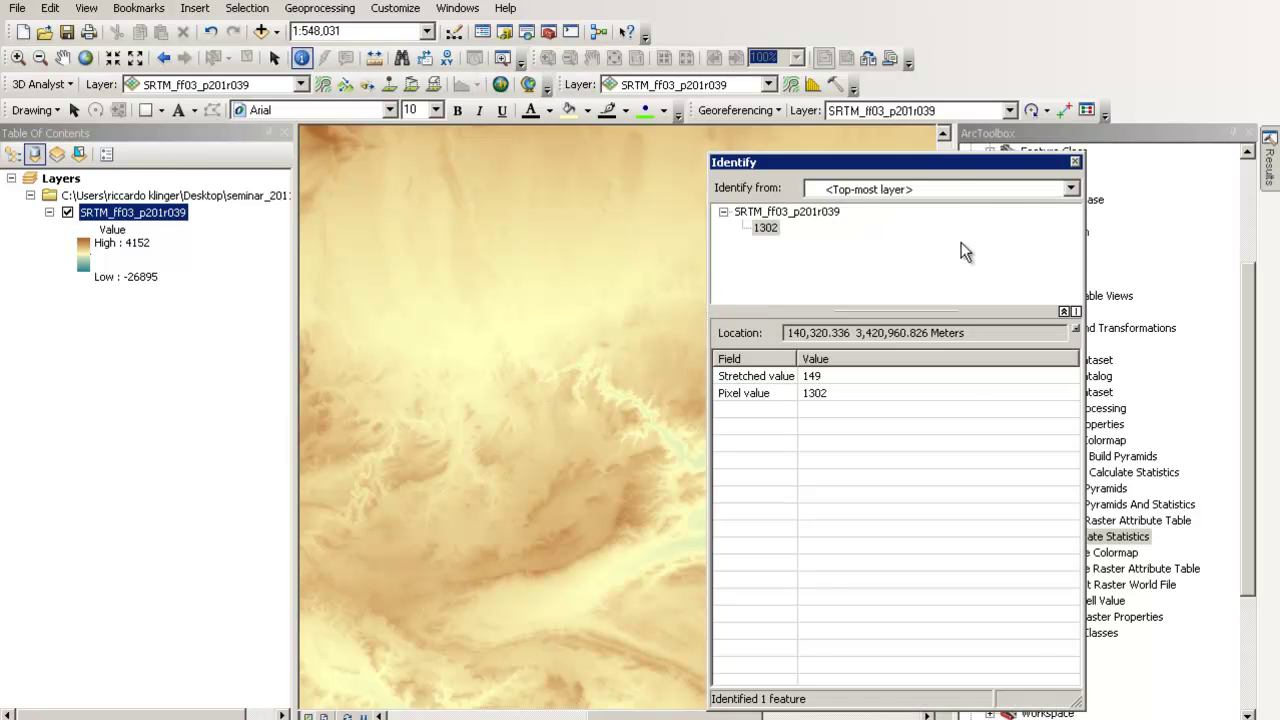
pyautogui.click(1075, 162)
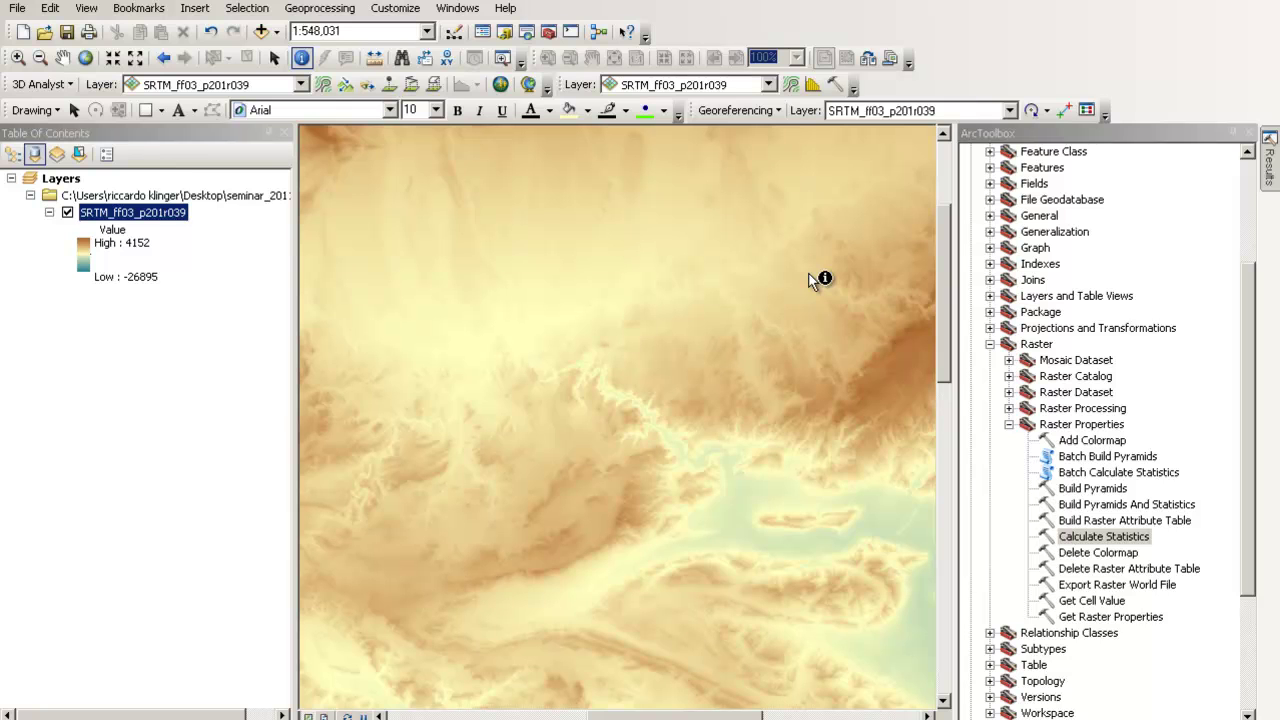
# Step: Open the Slope tool from the Spatial Analyst Surface toolset with SRTM_ff03_p201r039 as the input raster
pyautogui.click(1008, 424)
pyautogui.click(990, 344)
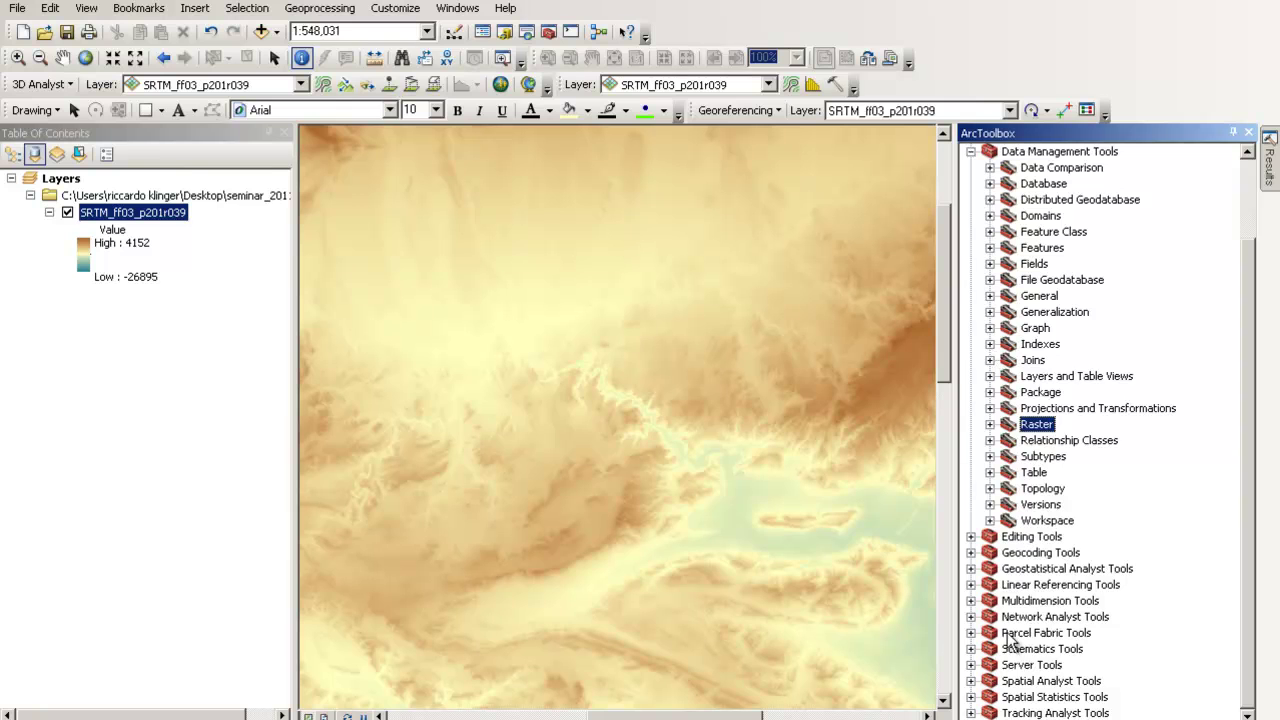
pyautogui.click(970, 681)
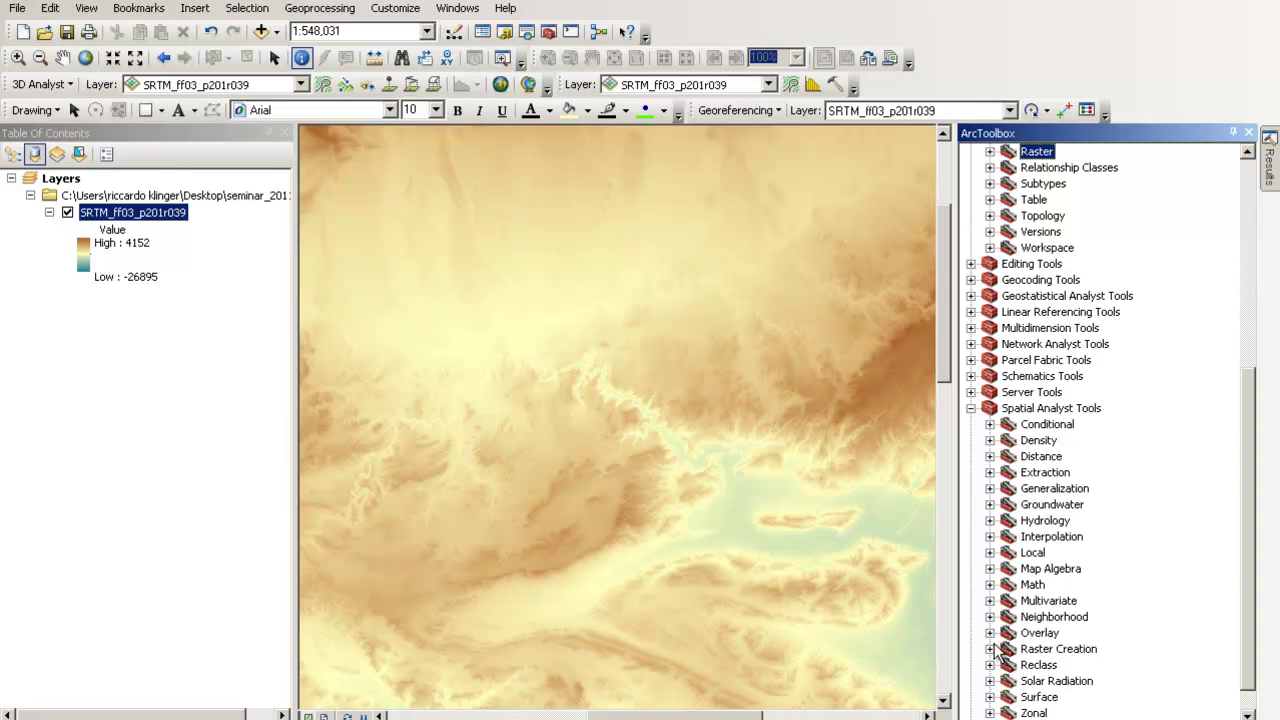
pyautogui.click(990, 697)
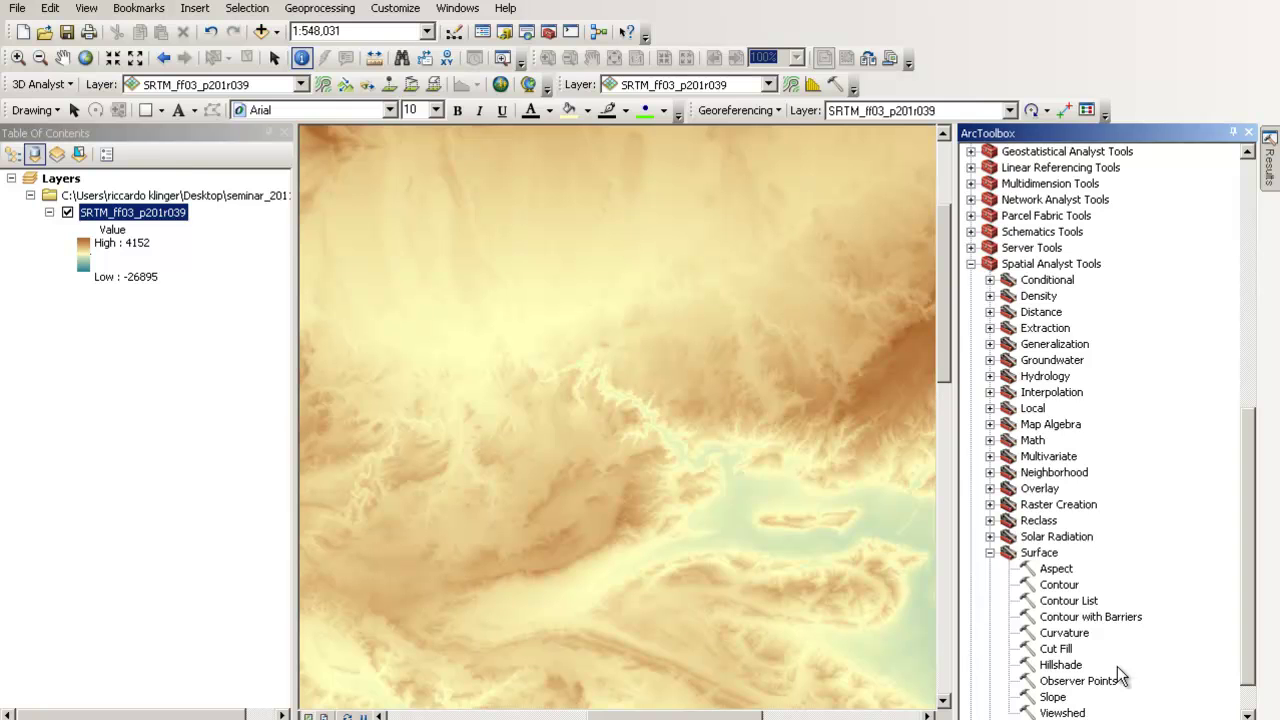
pyautogui.scroll(-1, 1150, 600)
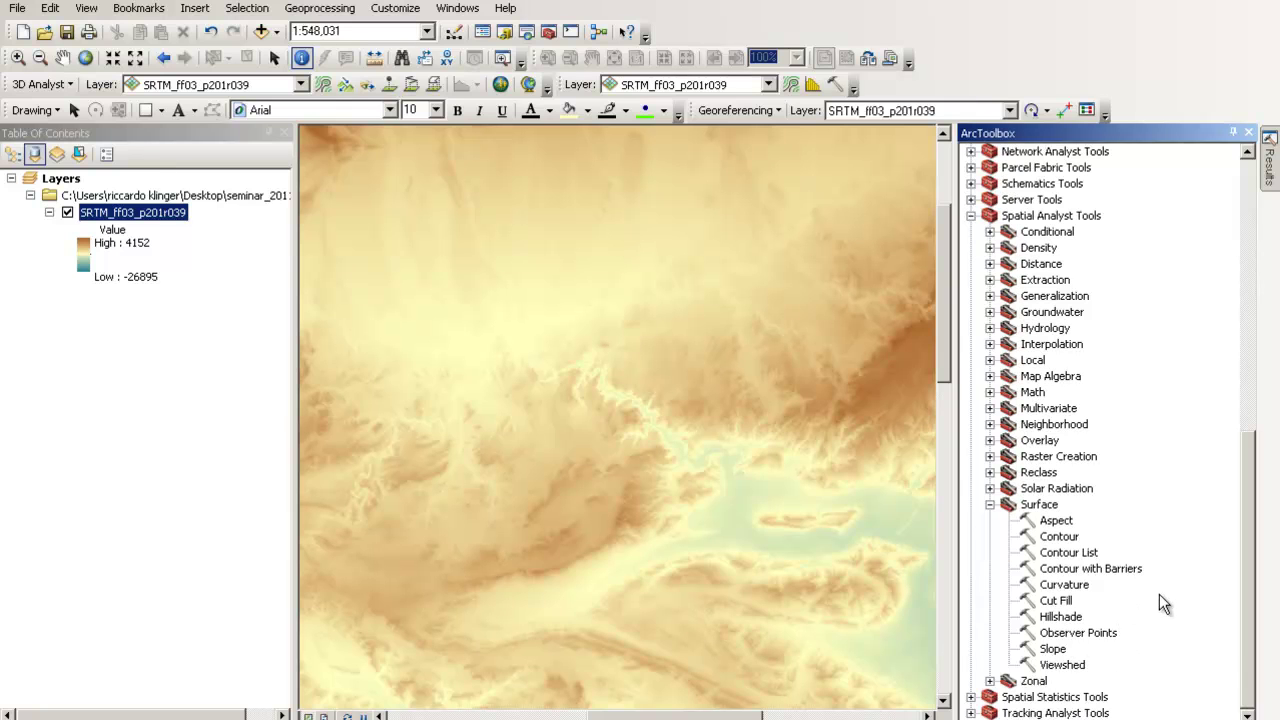
pyautogui.doubleClick(1052, 649)
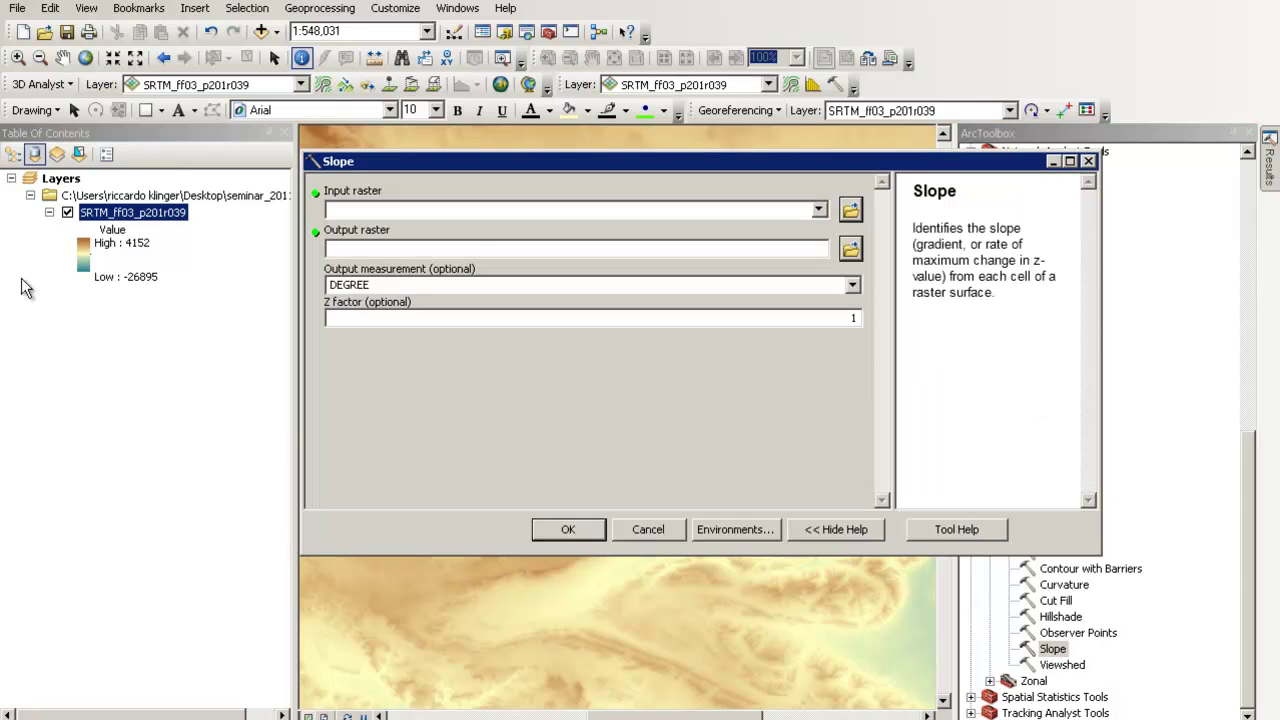
pyautogui.moveTo(170, 214); pyautogui.dragTo(522, 213)
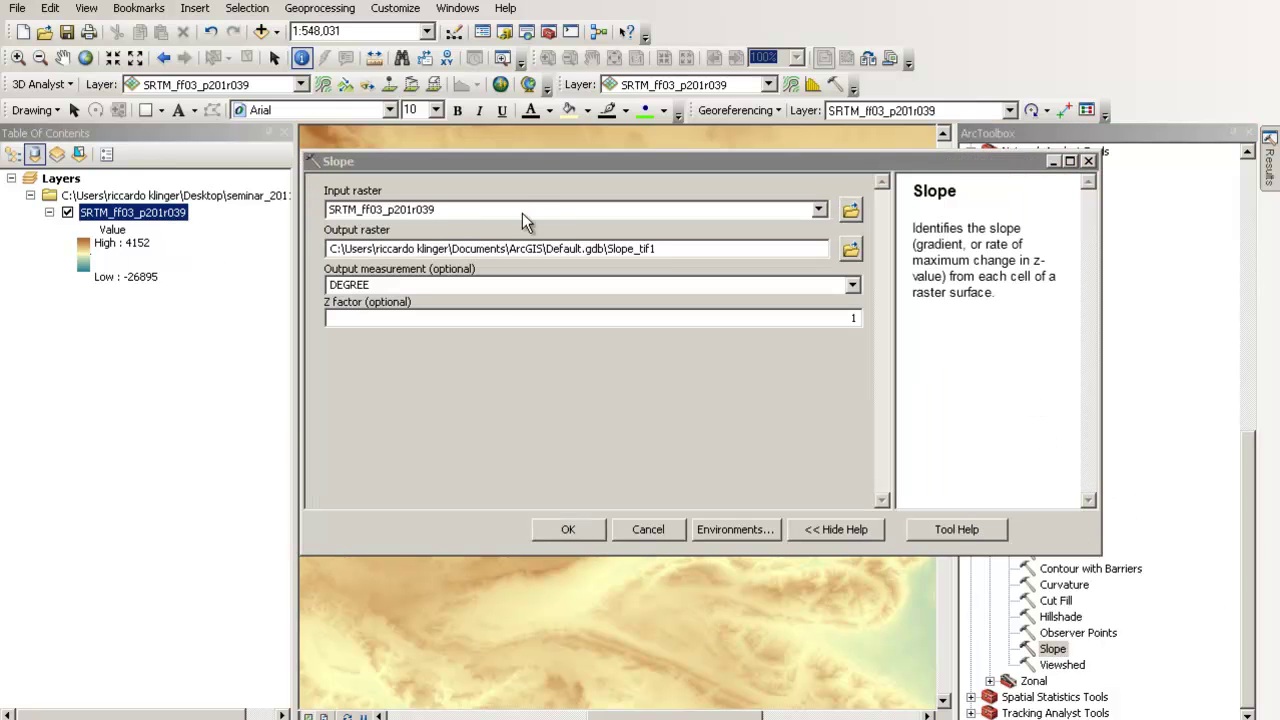
pyautogui.click(819, 210)
pyautogui.click(423, 229)
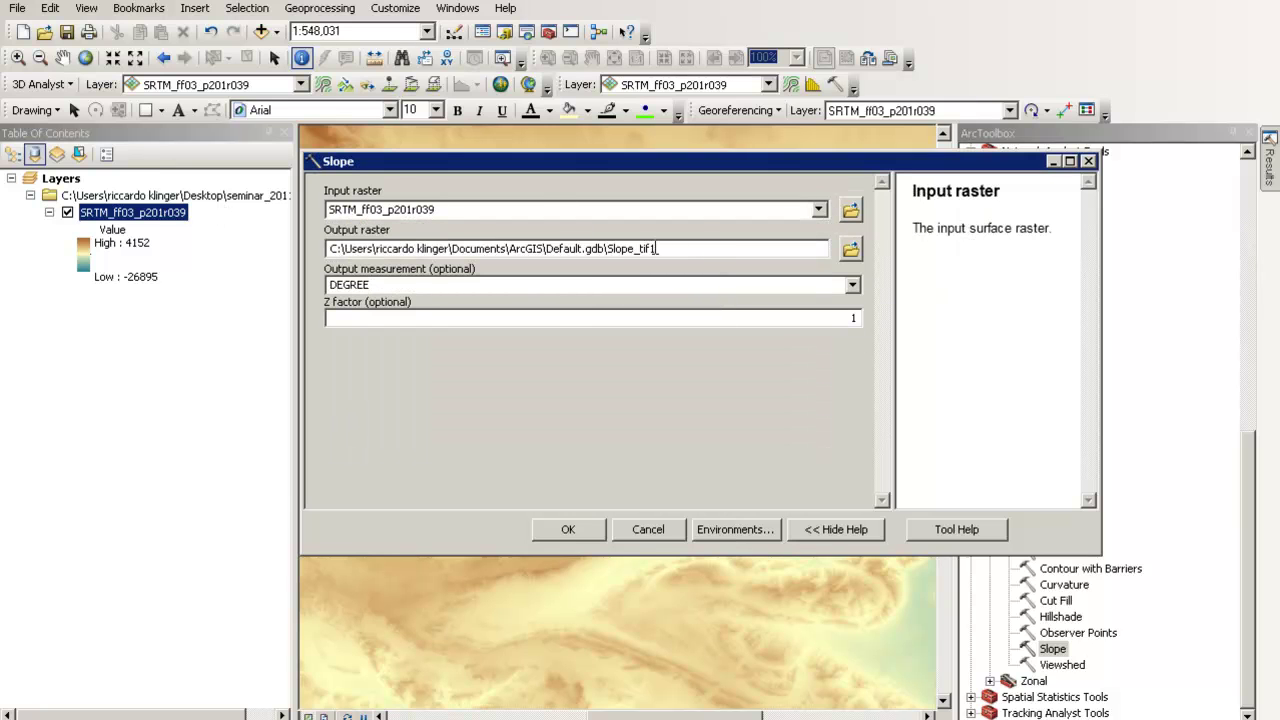
# Step: Set the Slope output raster to slope_degr.tif in the DGM folder of seminar_2011
pyautogui.click(850, 248)
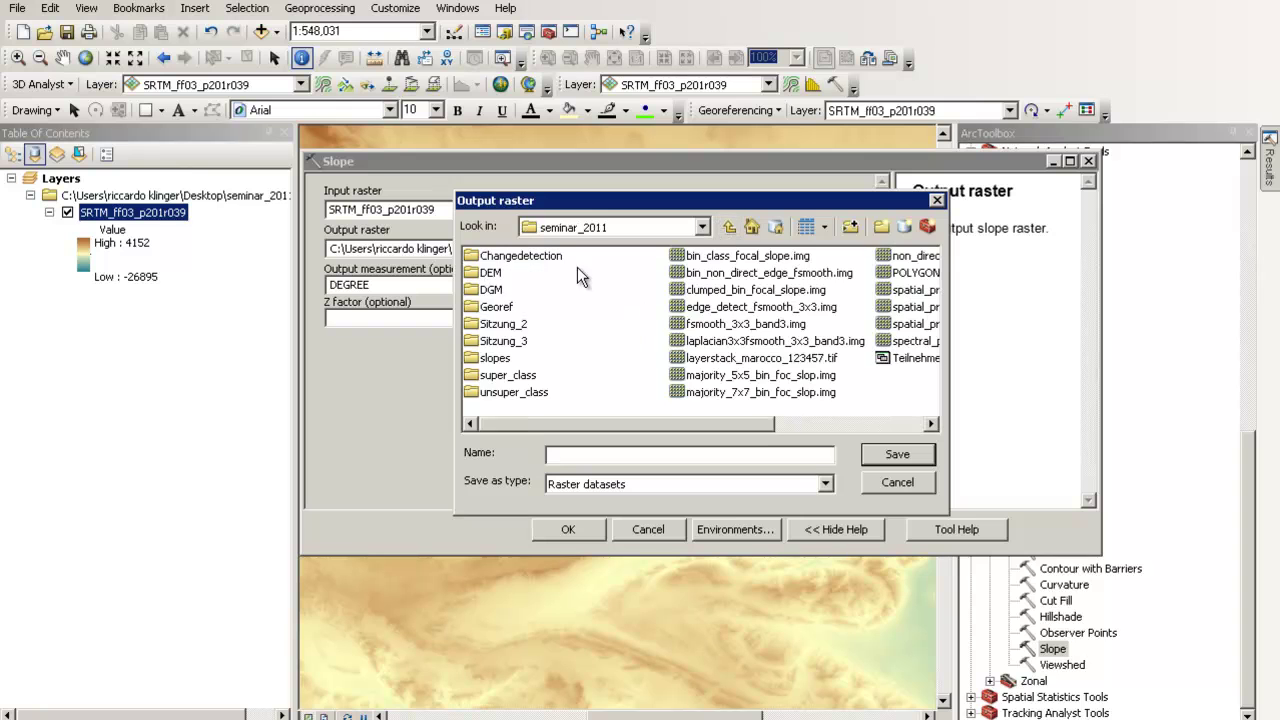
pyautogui.doubleClick(491, 289)
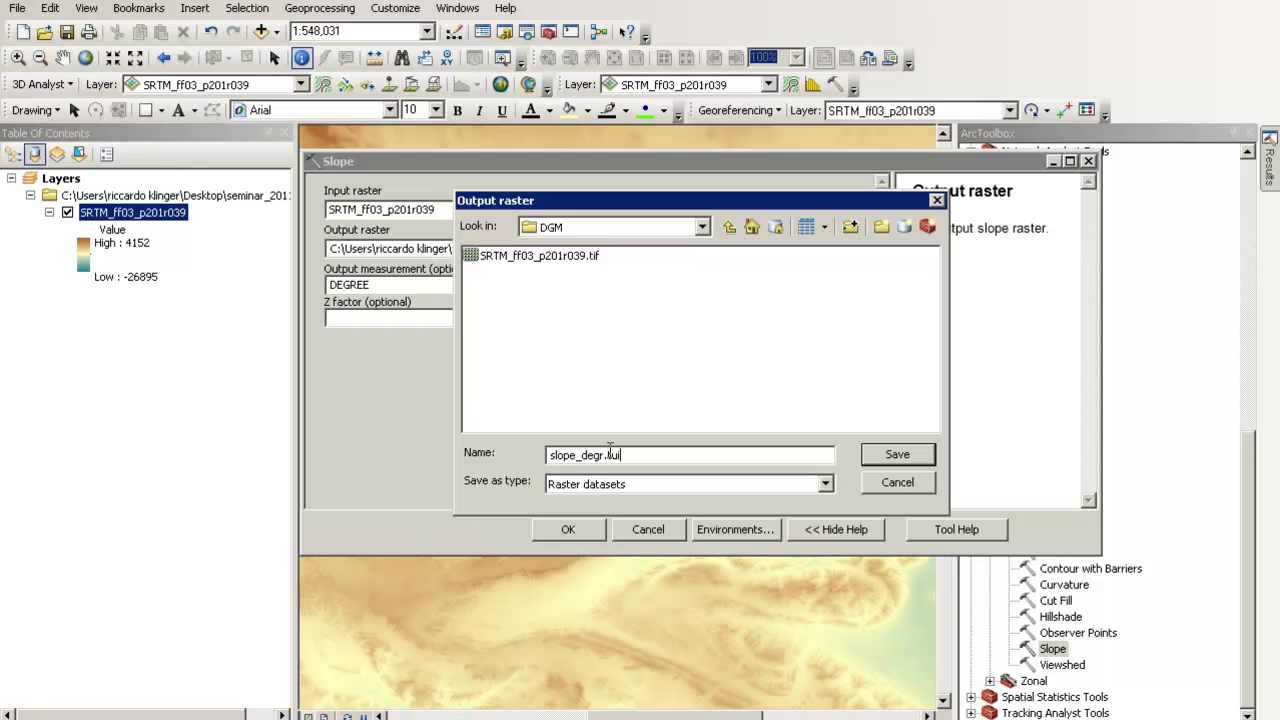
pyautogui.write('f')
pyautogui.click(897, 456)
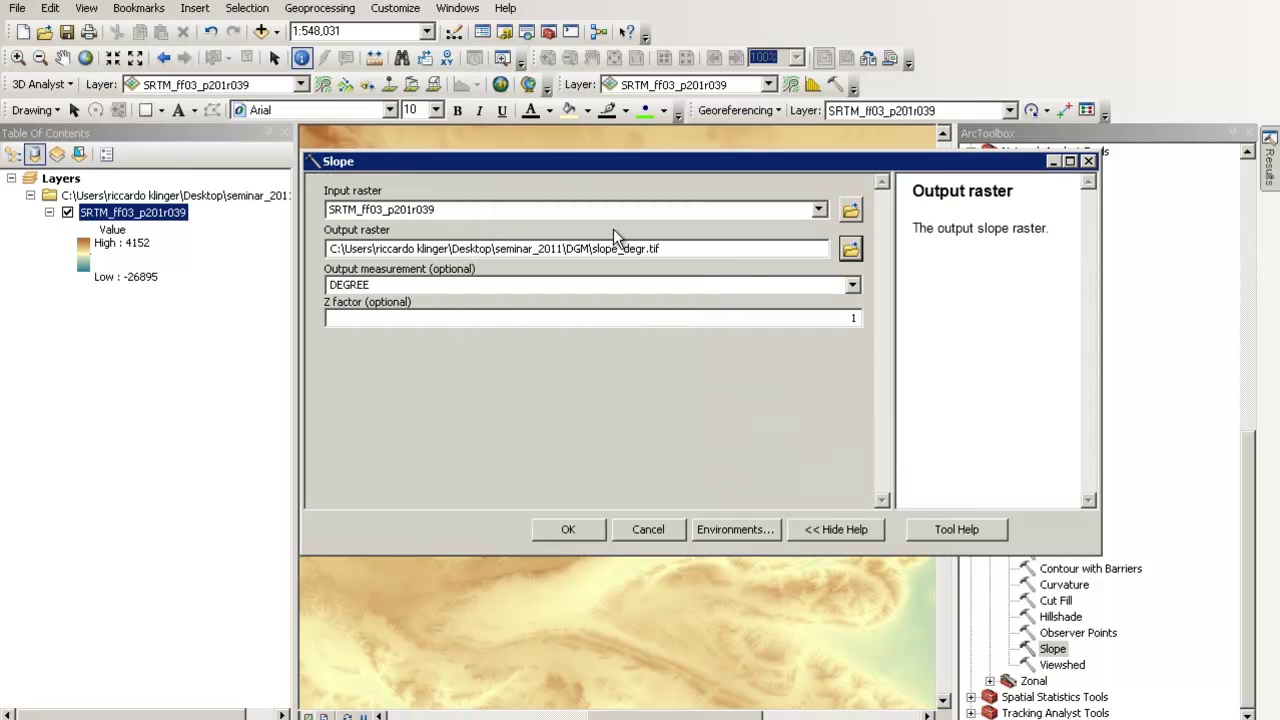
# Step: Run the Slope calculation with DEGREE as the output measurement and a Z factor of 1
pyautogui.click(767, 285)
pyautogui.click(852, 287)
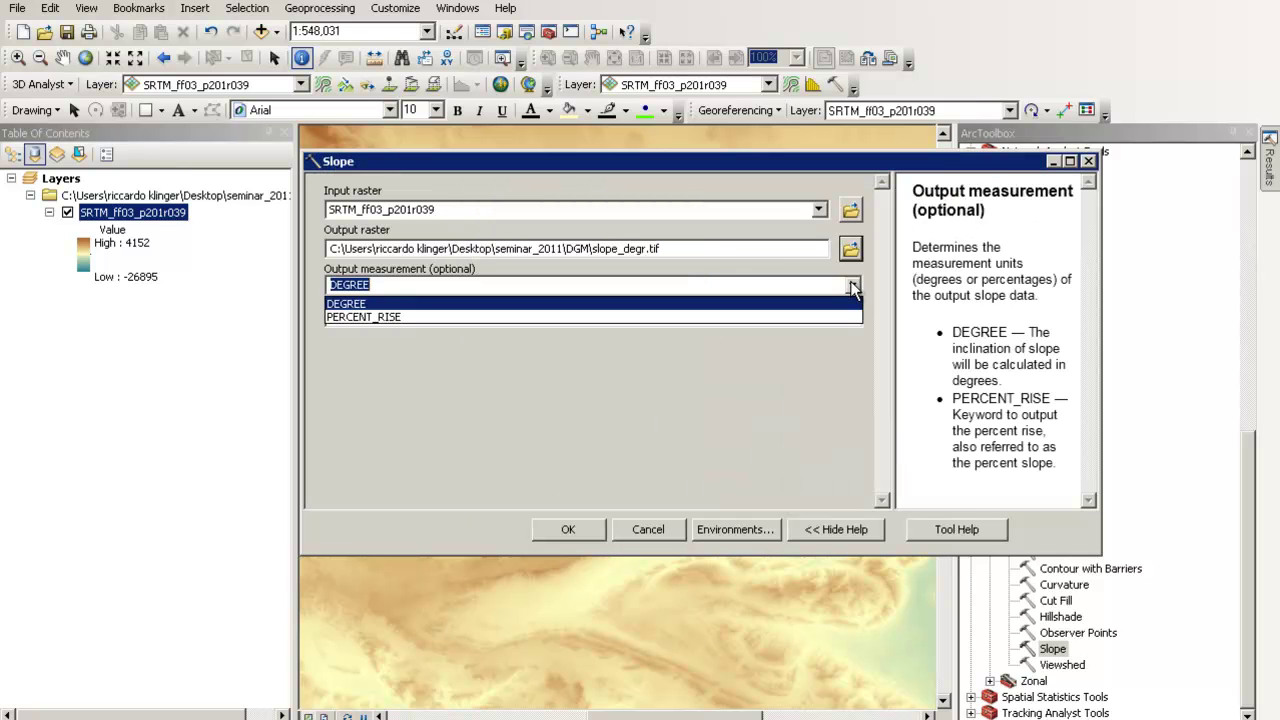
pyautogui.click(852, 288)
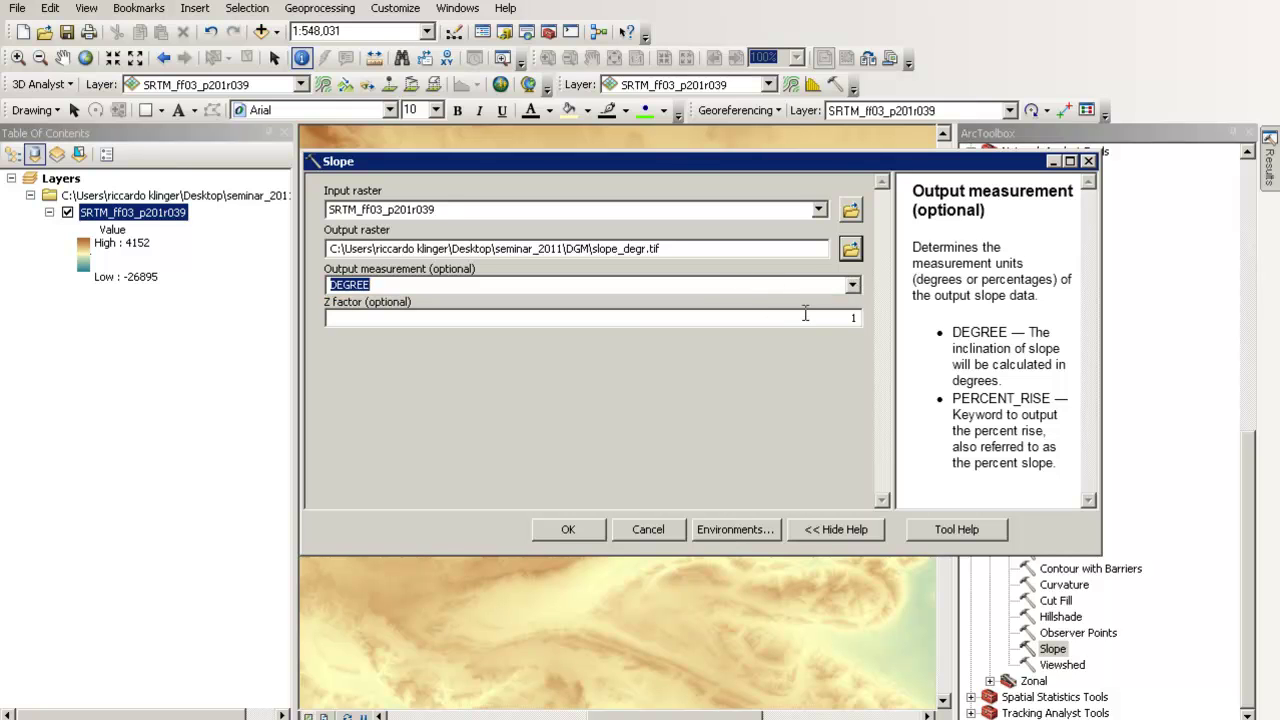
pyautogui.click(568, 530)
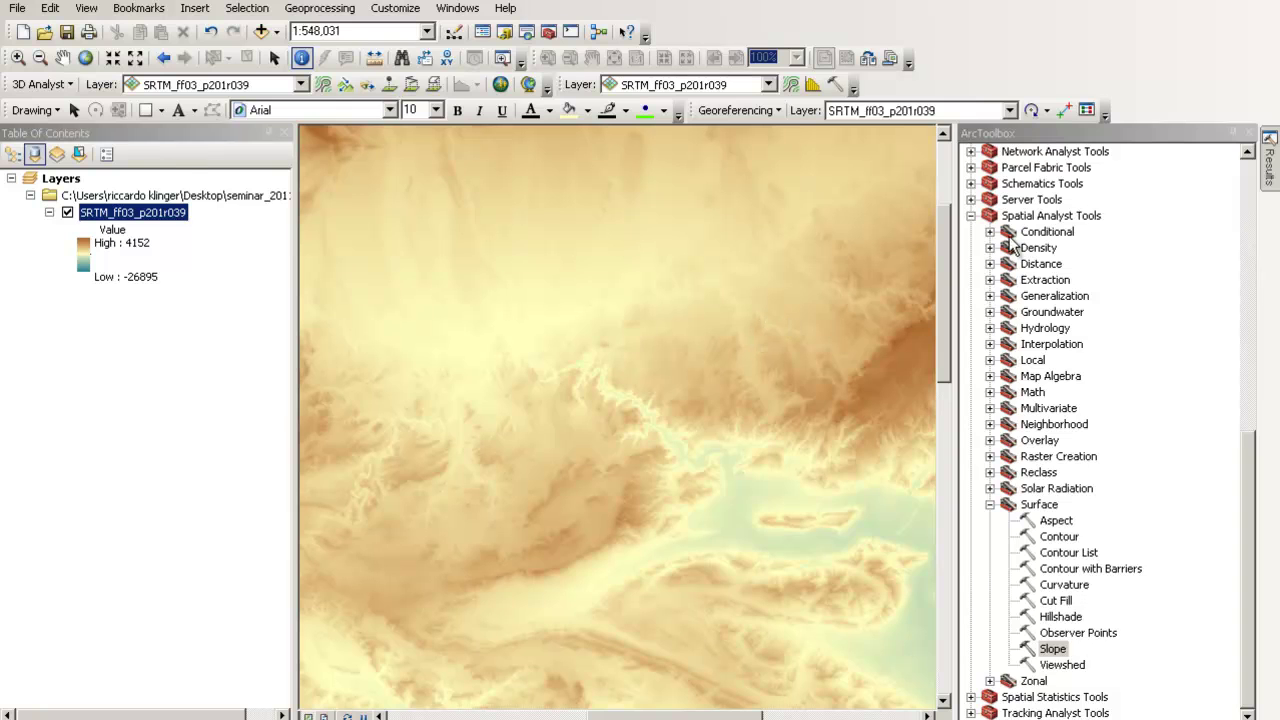
# Step: Add the Slope result slope_degr.tif to the map display from the current session's geoprocessing results
pyautogui.click(1264, 186)
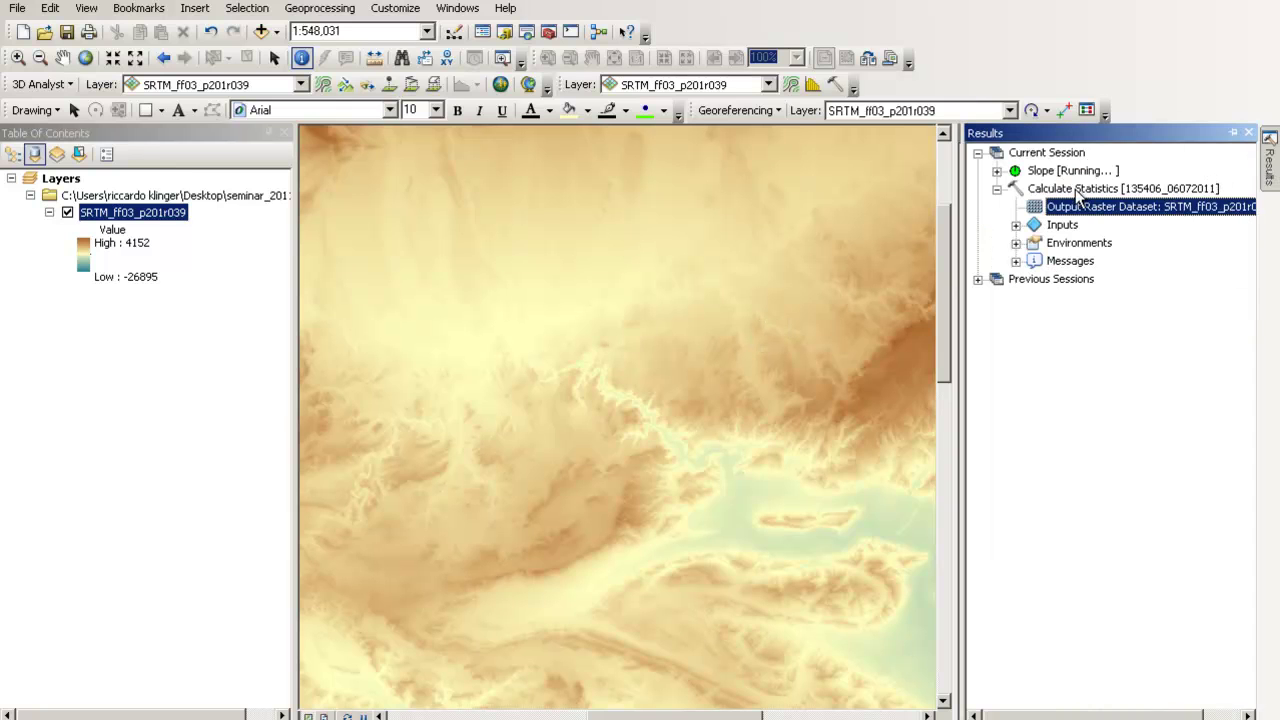
pyautogui.click(997, 171)
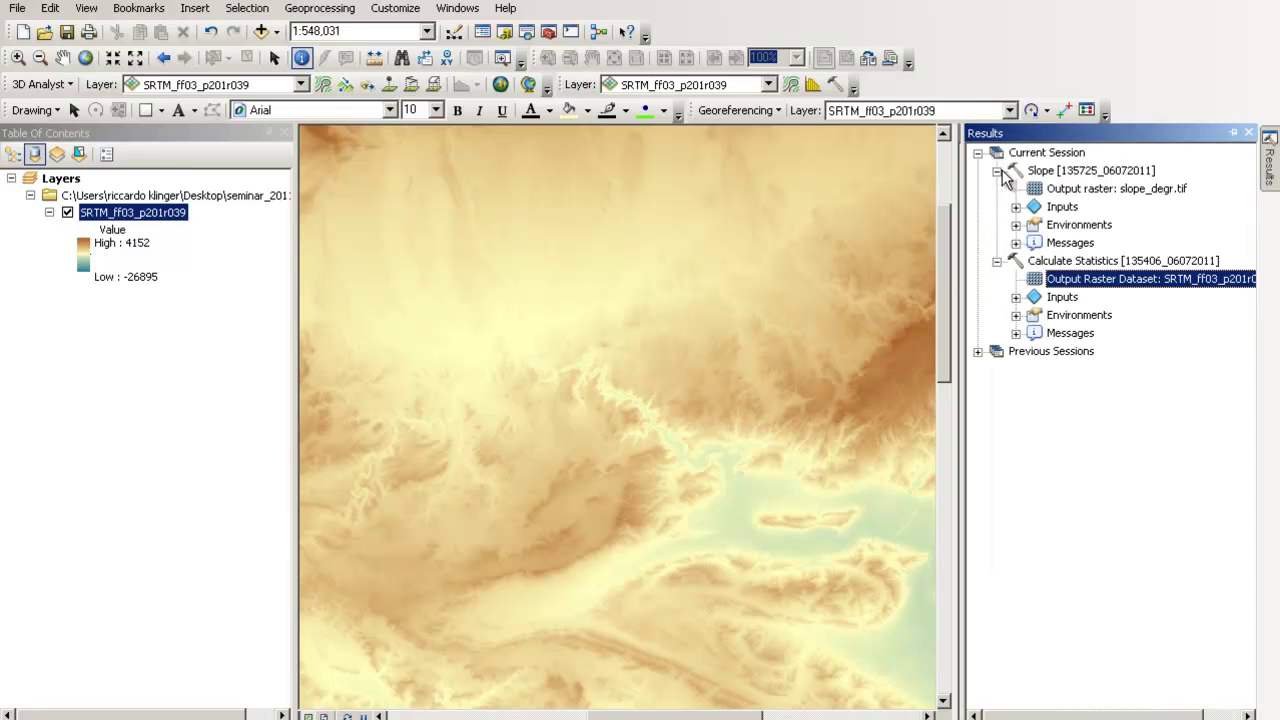
pyautogui.rightClick(1099, 192)
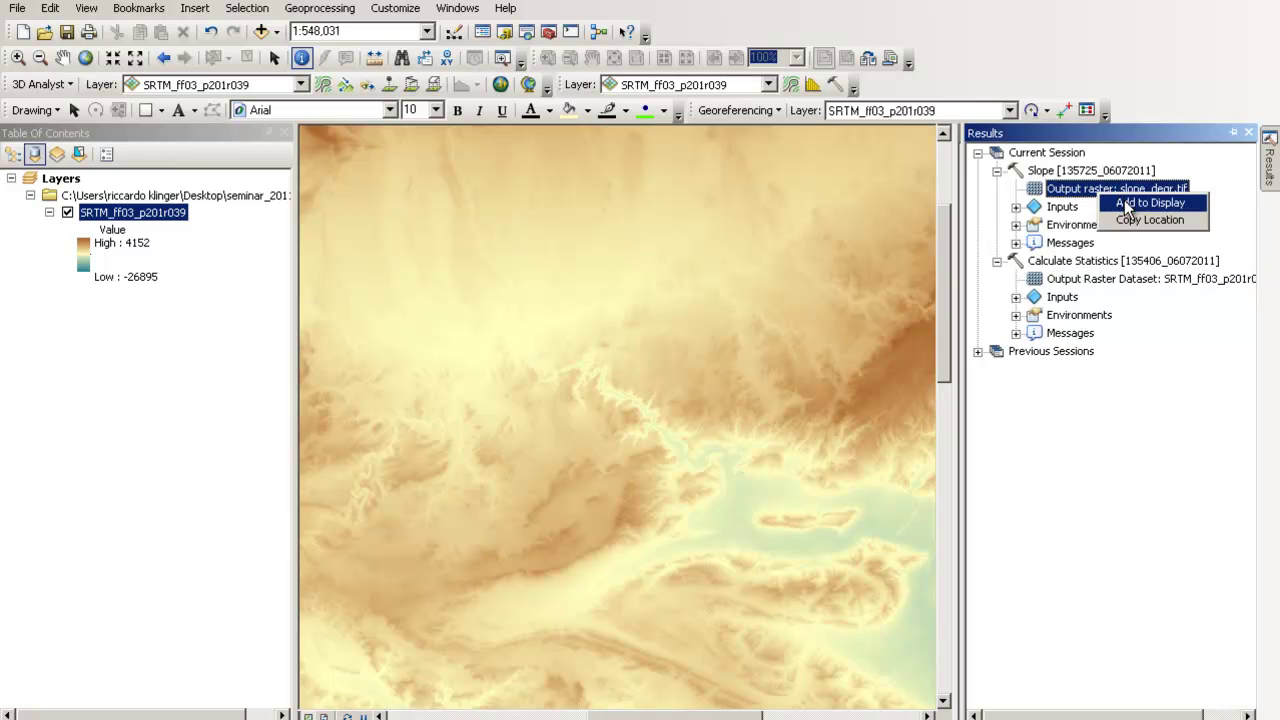
pyautogui.click(1150, 203)
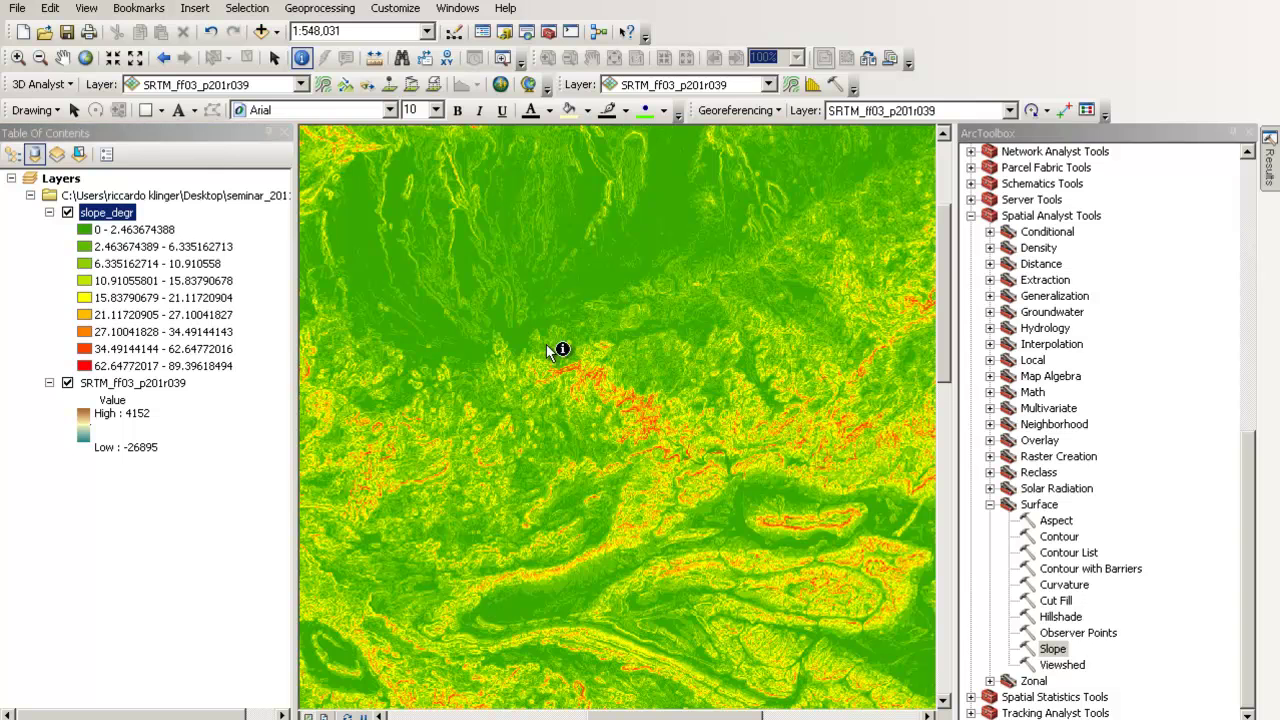
# Step: Identify slope values in two flat green areas and in the steep orange area of the slope_degr raster
pyautogui.moveTo(650, 716); pyautogui.dragTo(585, 716)
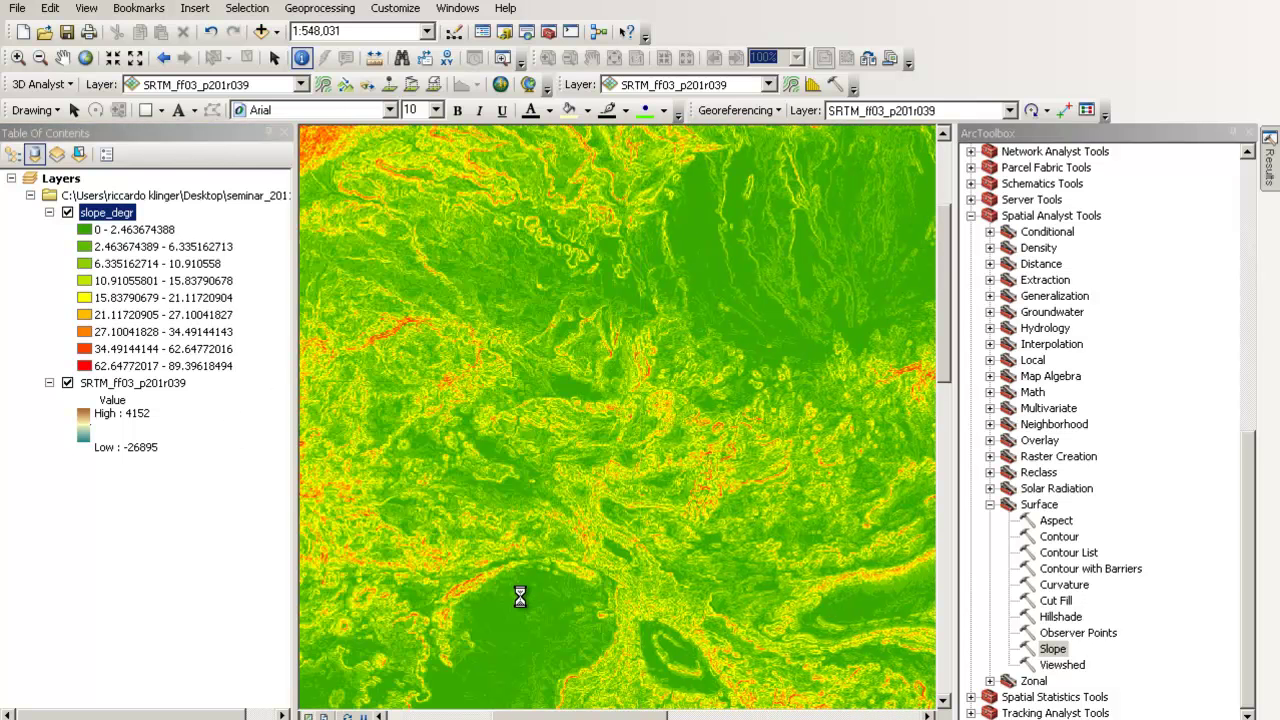
pyautogui.click(511, 616)
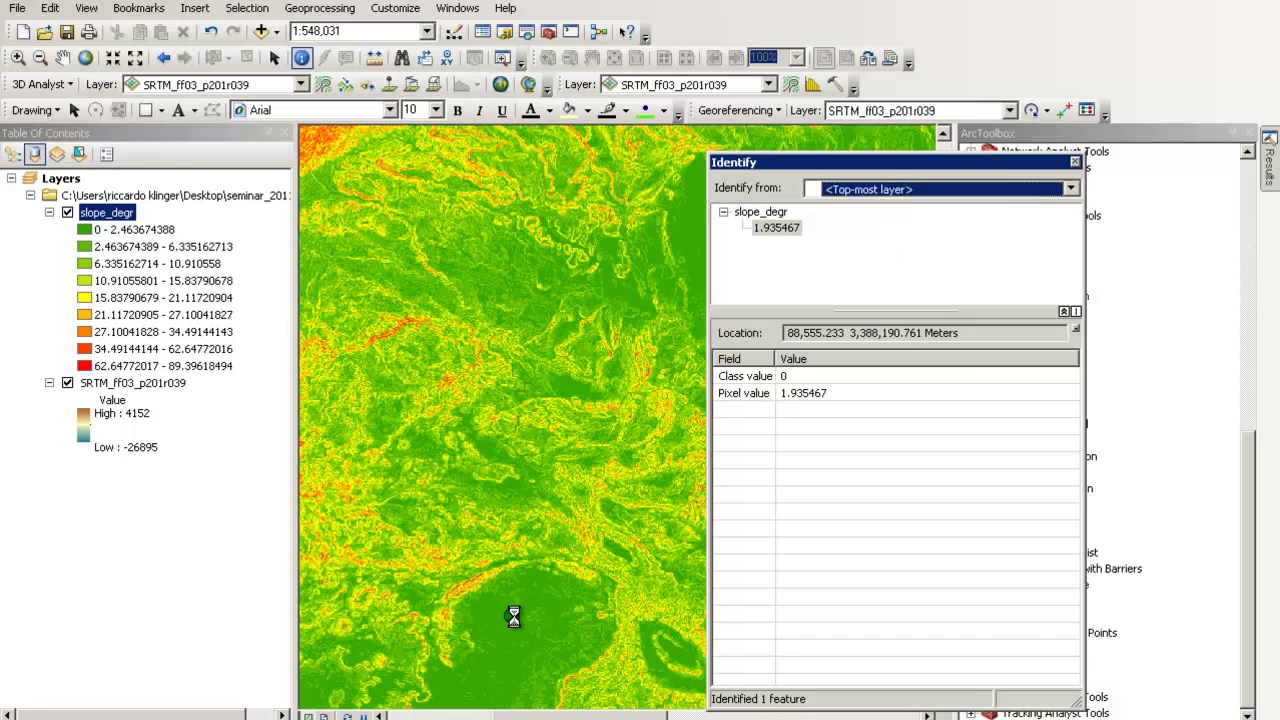
pyautogui.click(1074, 161)
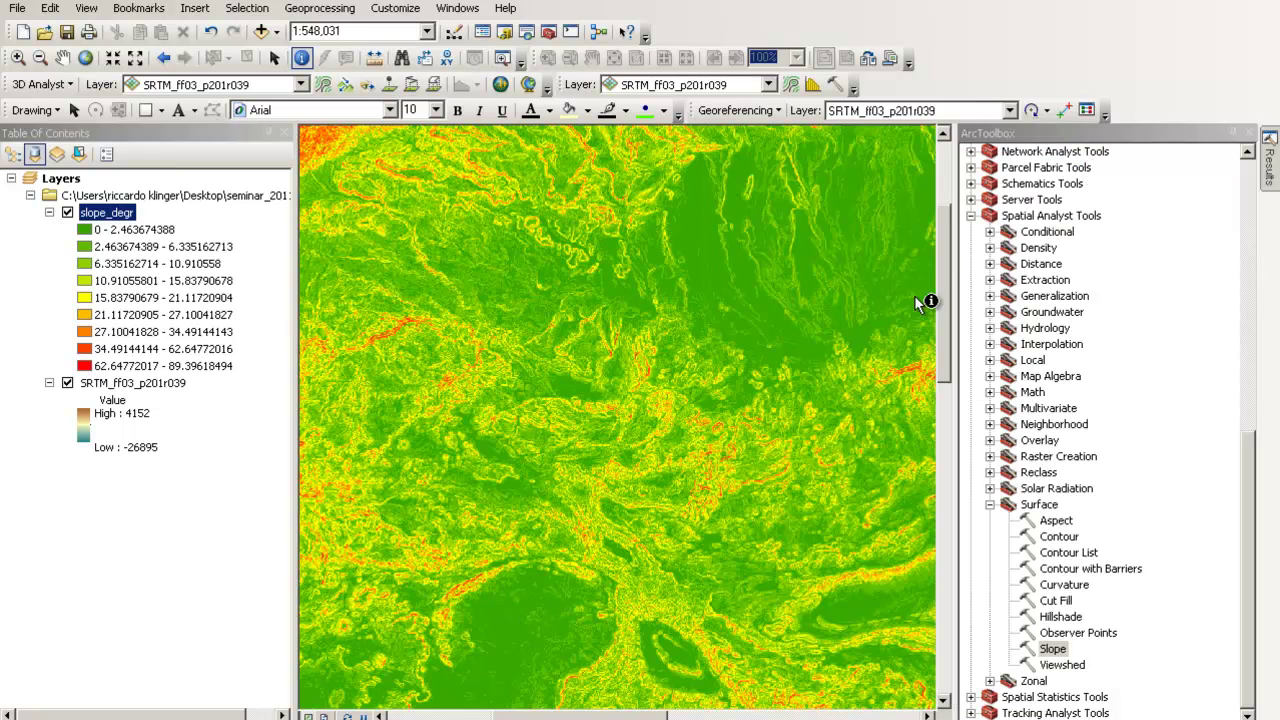
pyautogui.click(704, 242)
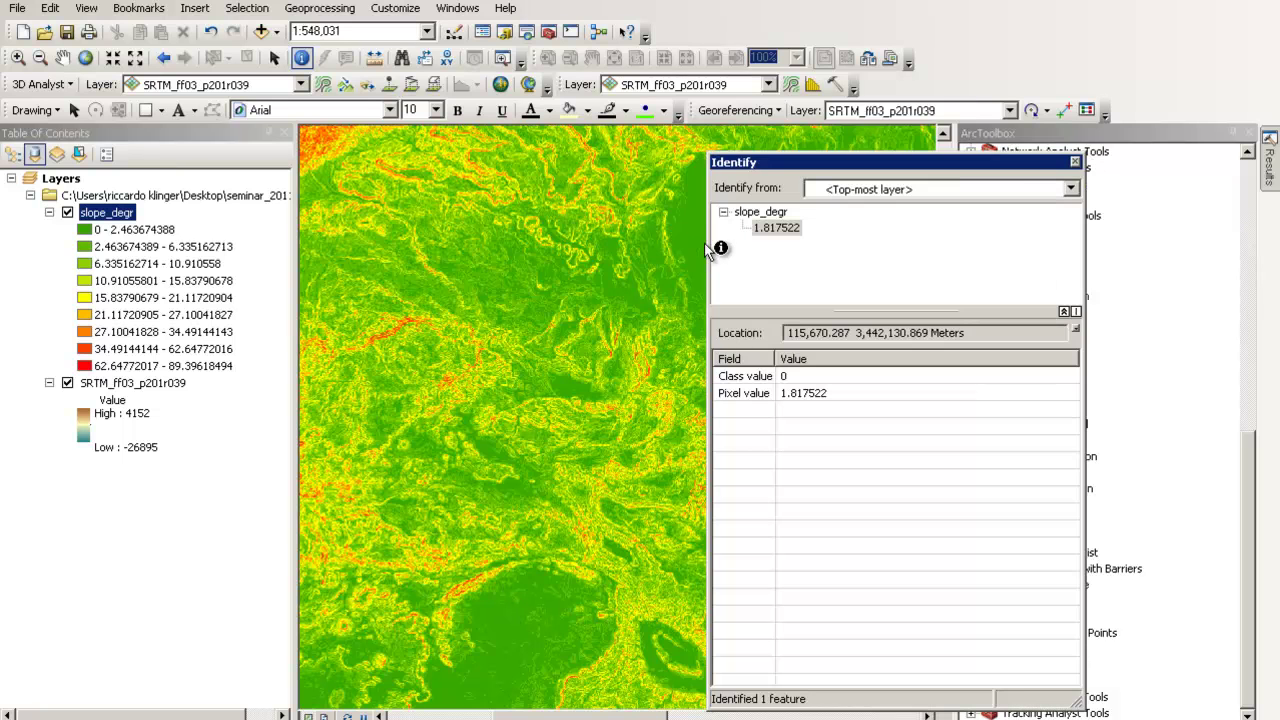
pyautogui.click(1076, 161)
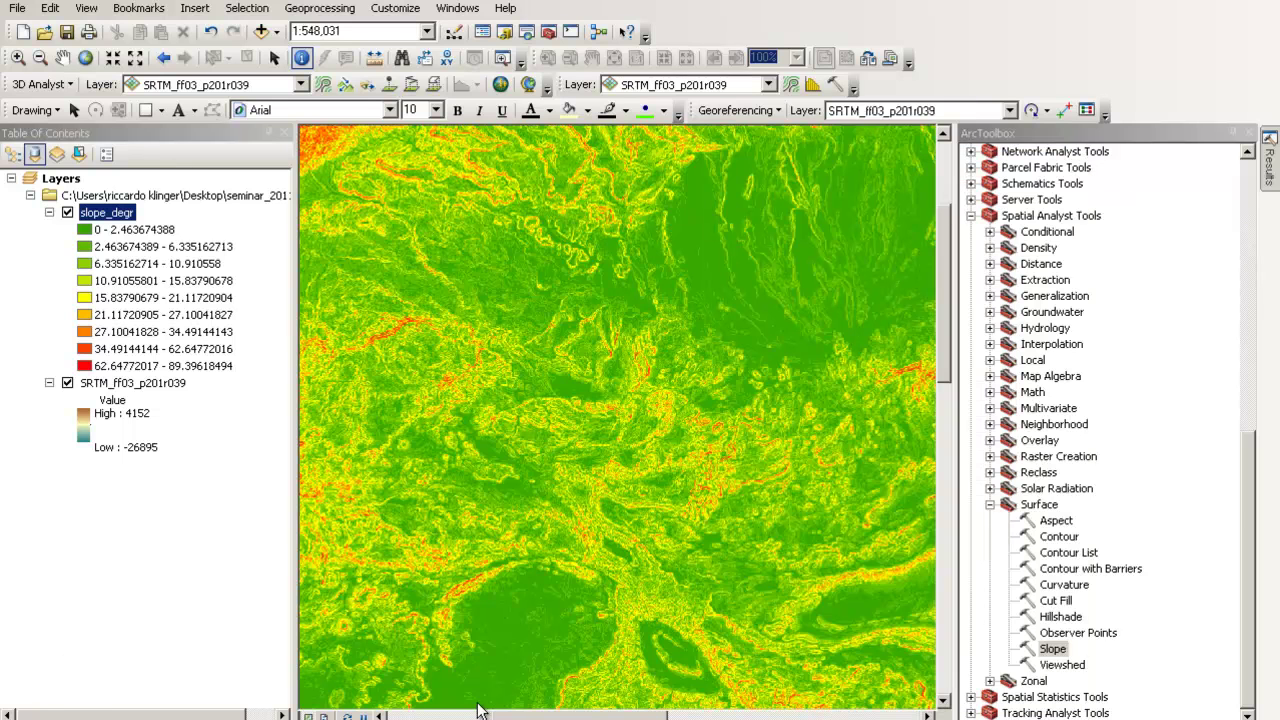
pyautogui.click(447, 714)
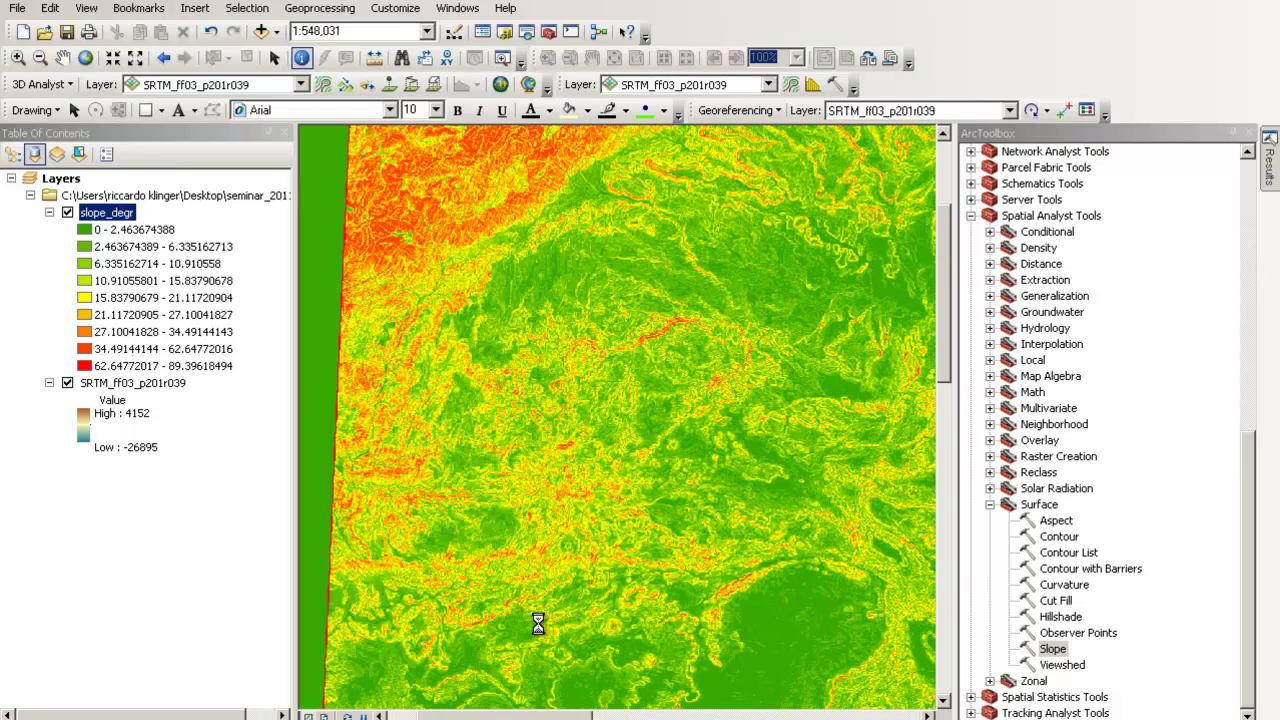
pyautogui.click(491, 225)
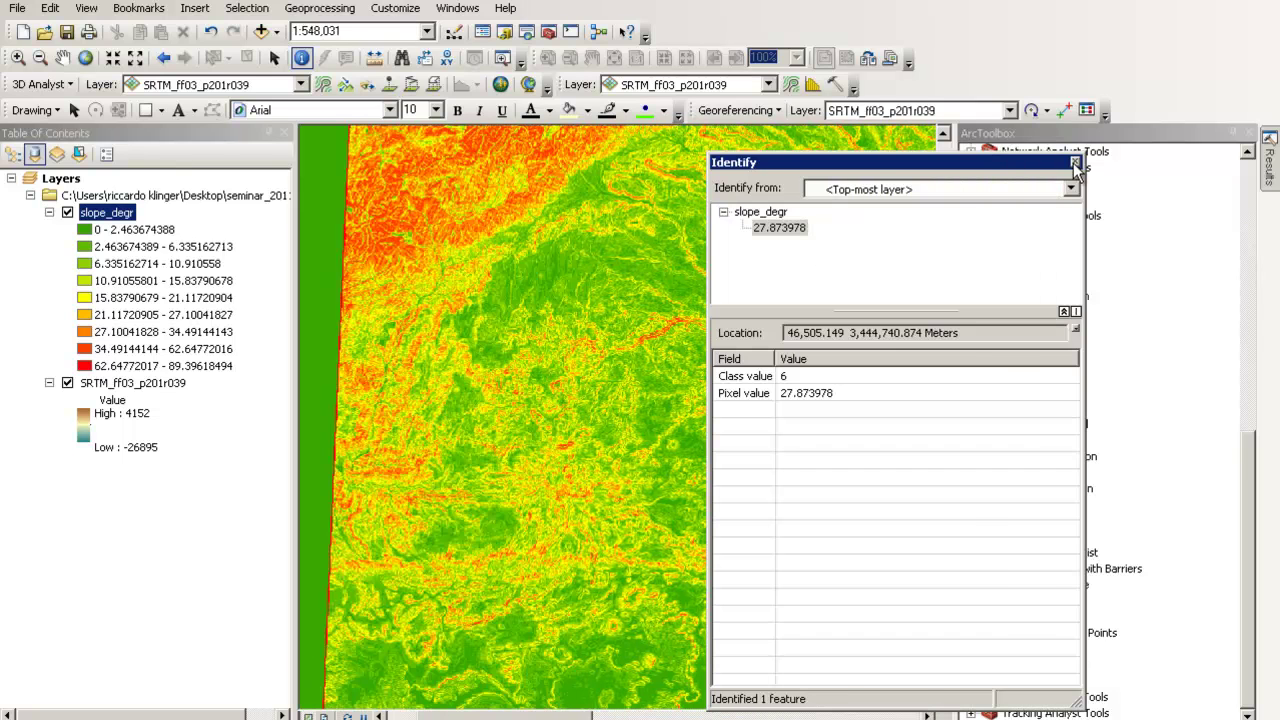
pyautogui.click(1076, 161)
# Step: Zoom in on the steep orange-red mountain area in the northwest of the slope_degr raster to examine its slopes
pyautogui.click(947, 215)
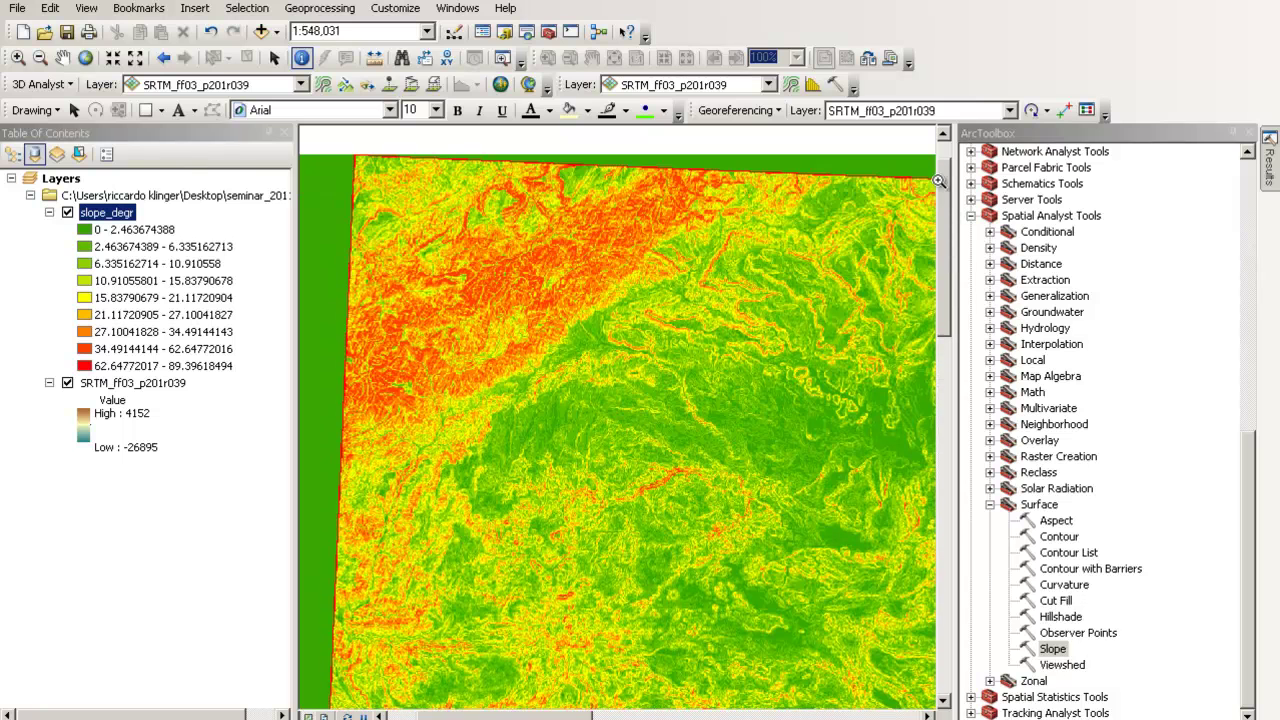
pyautogui.click(18, 57)
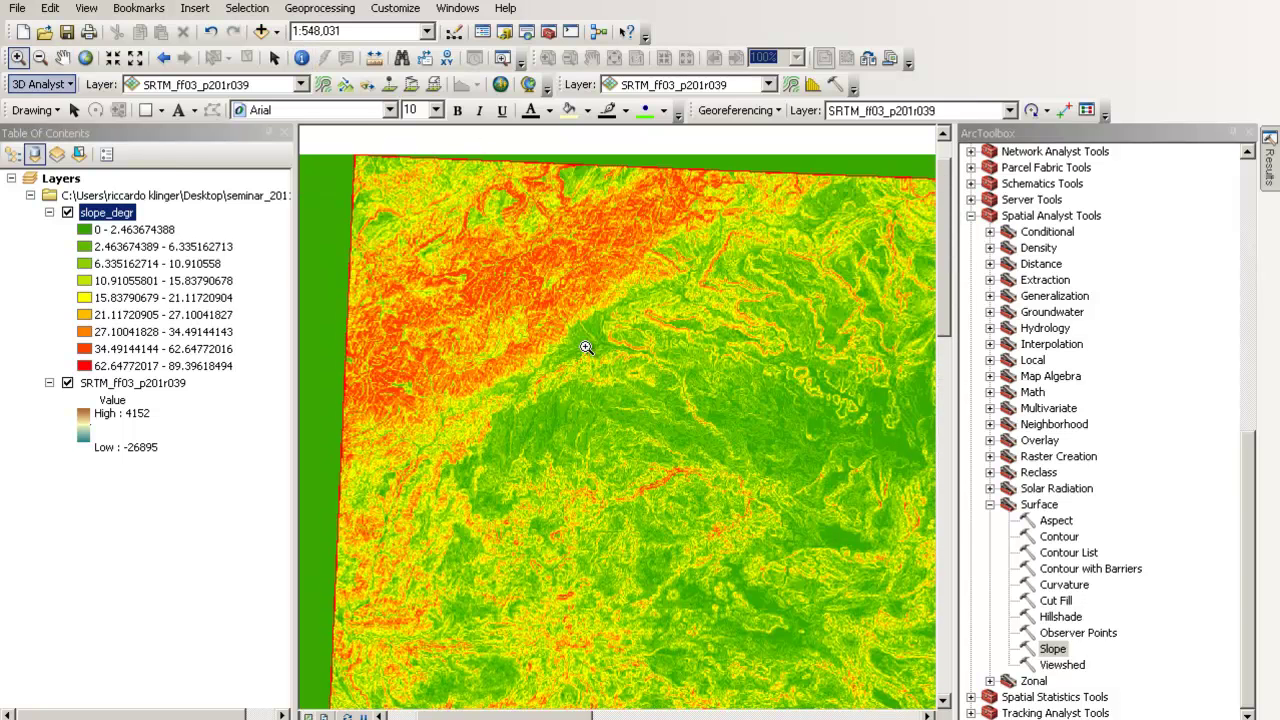
pyautogui.moveTo(345, 204); pyautogui.dragTo(763, 447)
pyautogui.moveTo(380, 222); pyautogui.dragTo(821, 525)
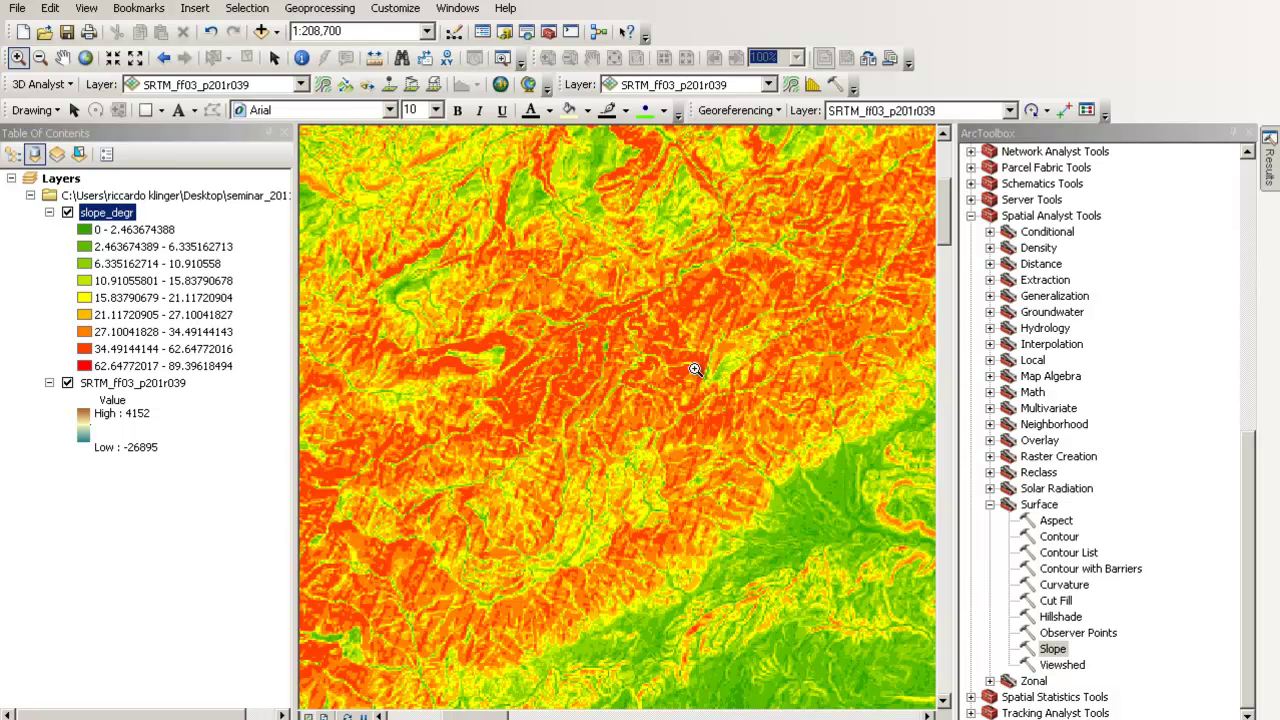
# Step: Examine the slope pattern of slope_degr close up in the northwestern mountains, then across the wider mountain and lowland area
pyautogui.moveTo(572, 340); pyautogui.dragTo(680, 431)
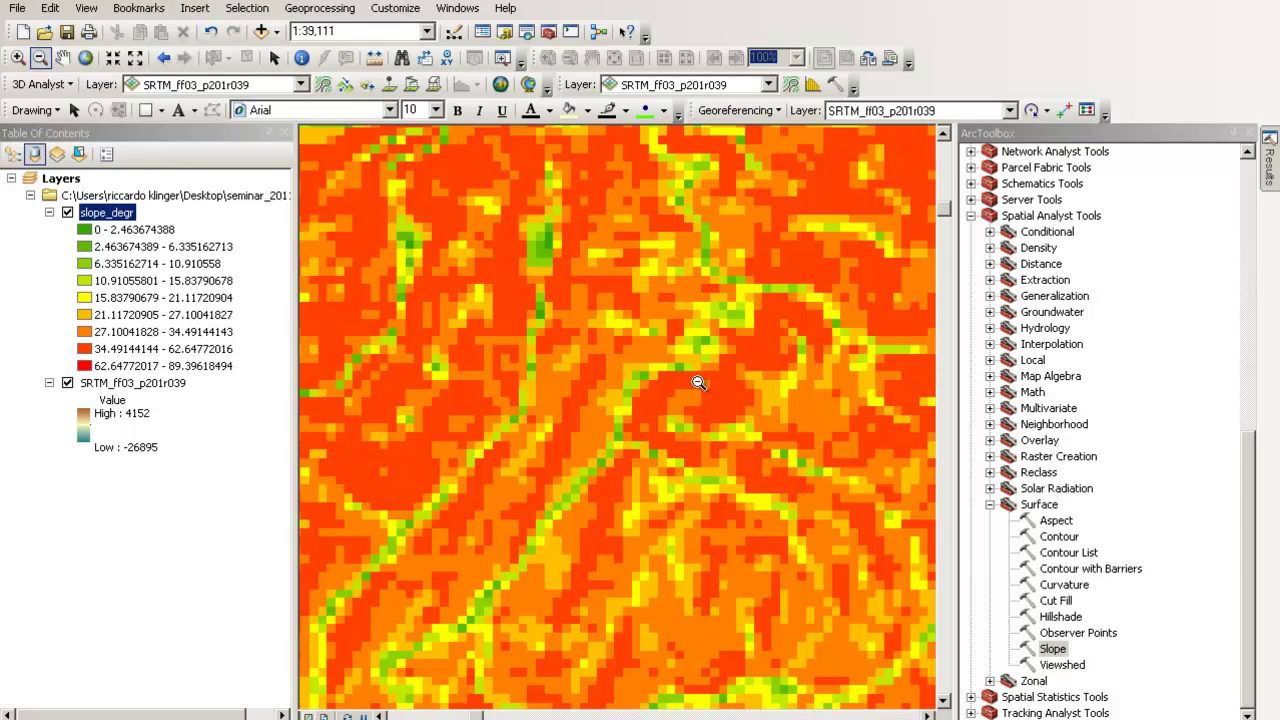
pyautogui.moveTo(572, 272); pyautogui.dragTo(820, 485)
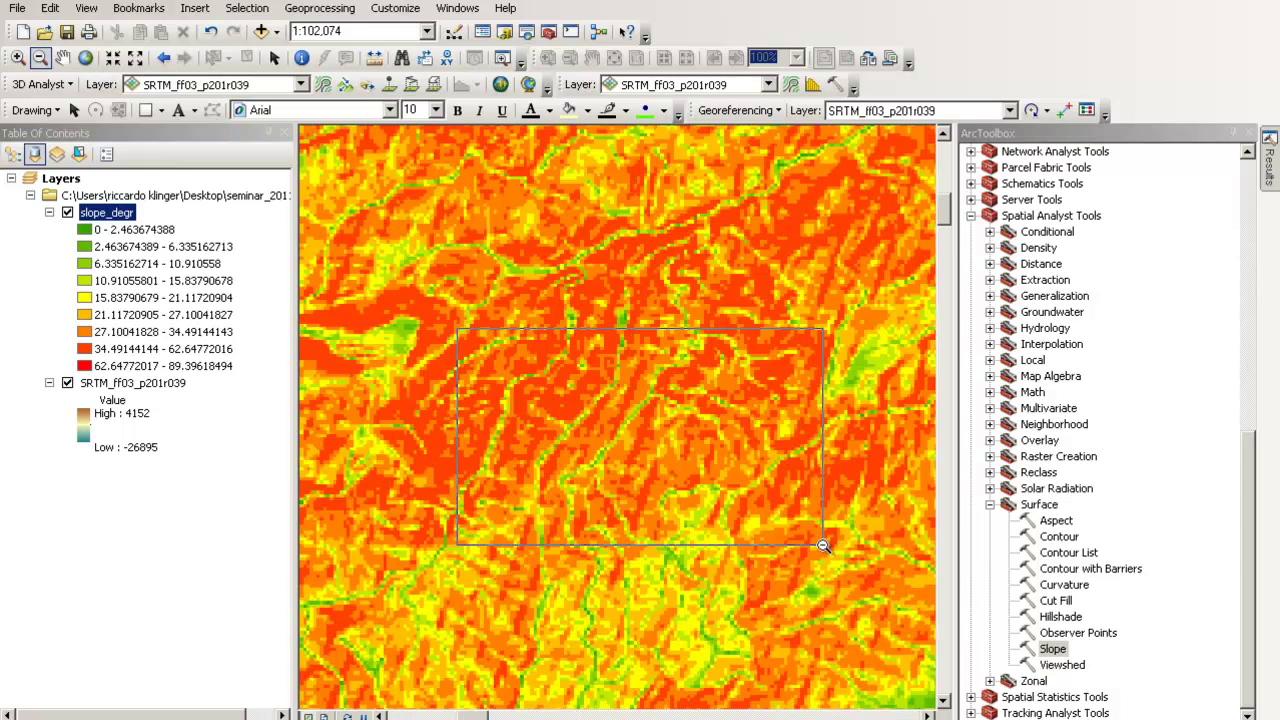
pyautogui.moveTo(808, 538); pyautogui.dragTo(822, 545)
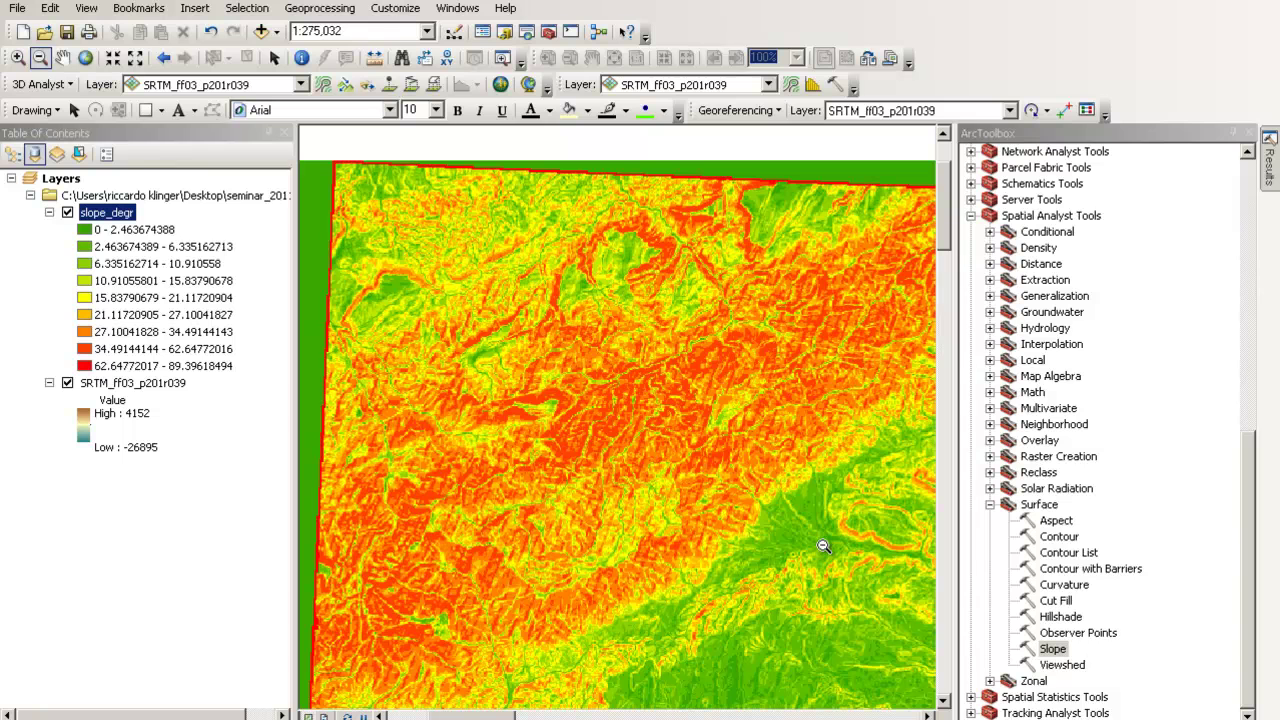
pyautogui.click(947, 680)
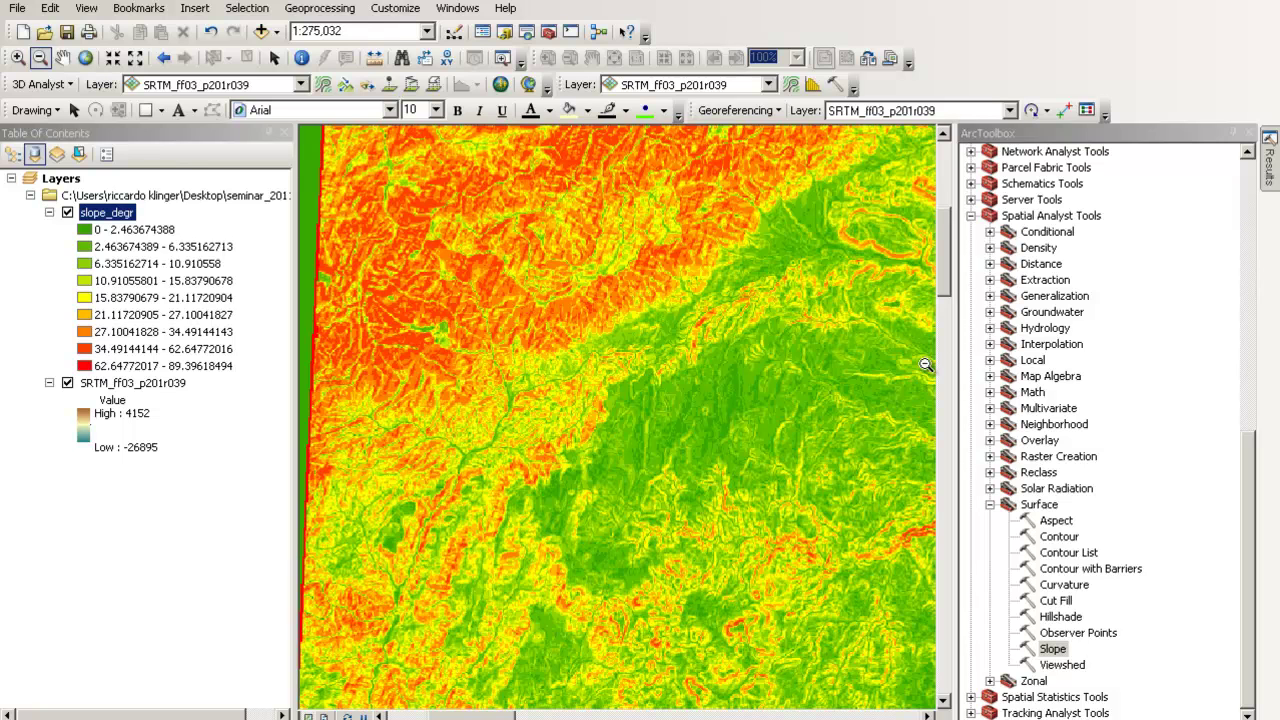
pyautogui.moveTo(947, 286); pyautogui.dragTo(938, 250)
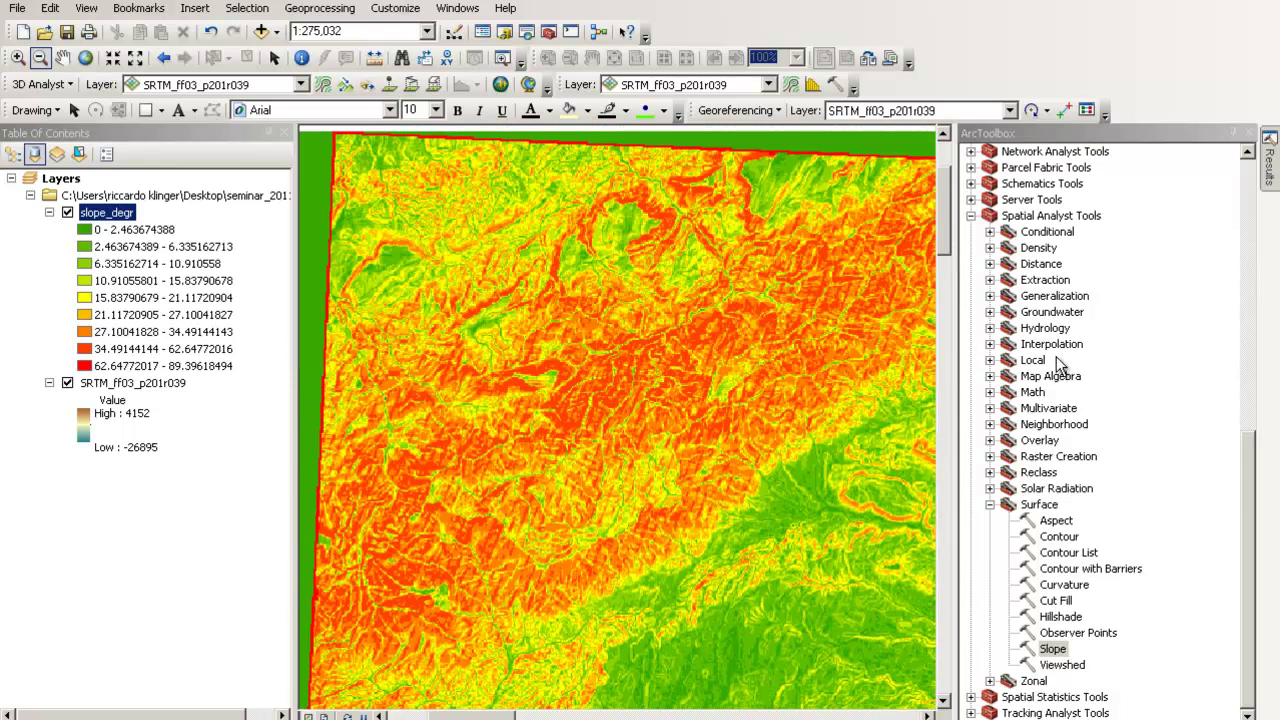
# Step: Collapse the Surface toolset and check which extensions are enabled, including Spatial Analyst
pyautogui.click(990, 505)
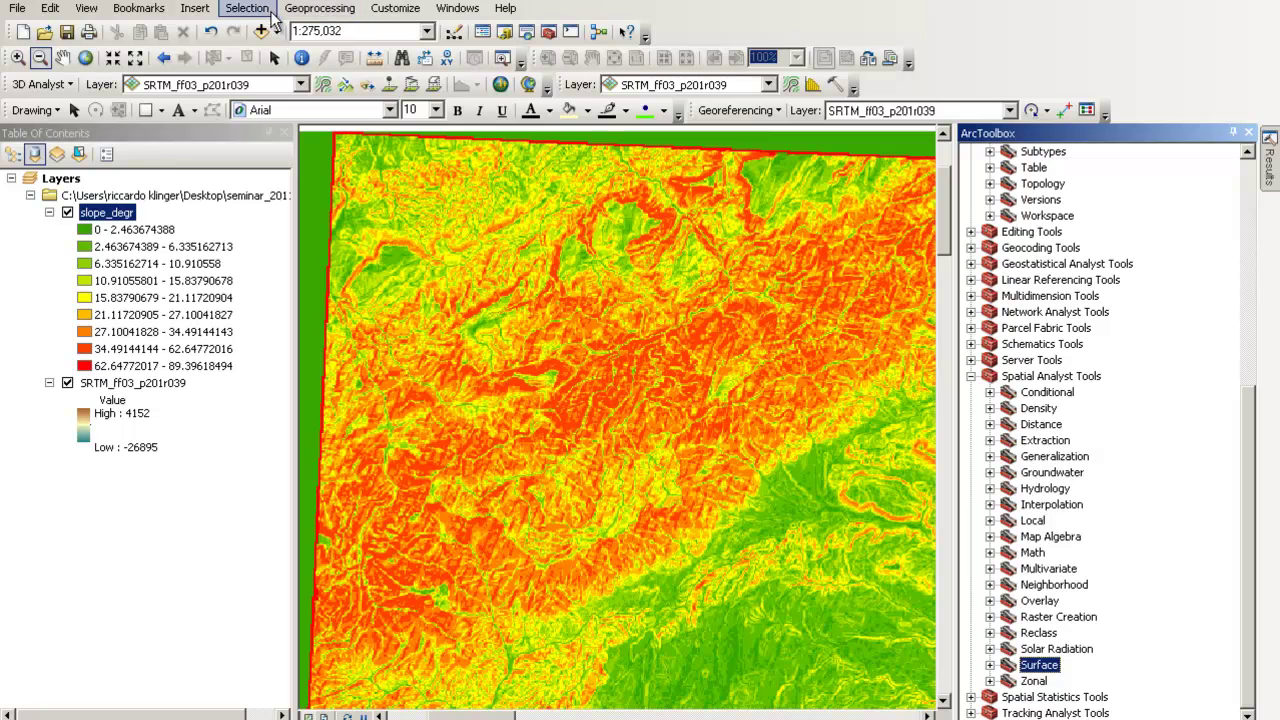
pyautogui.click(398, 9)
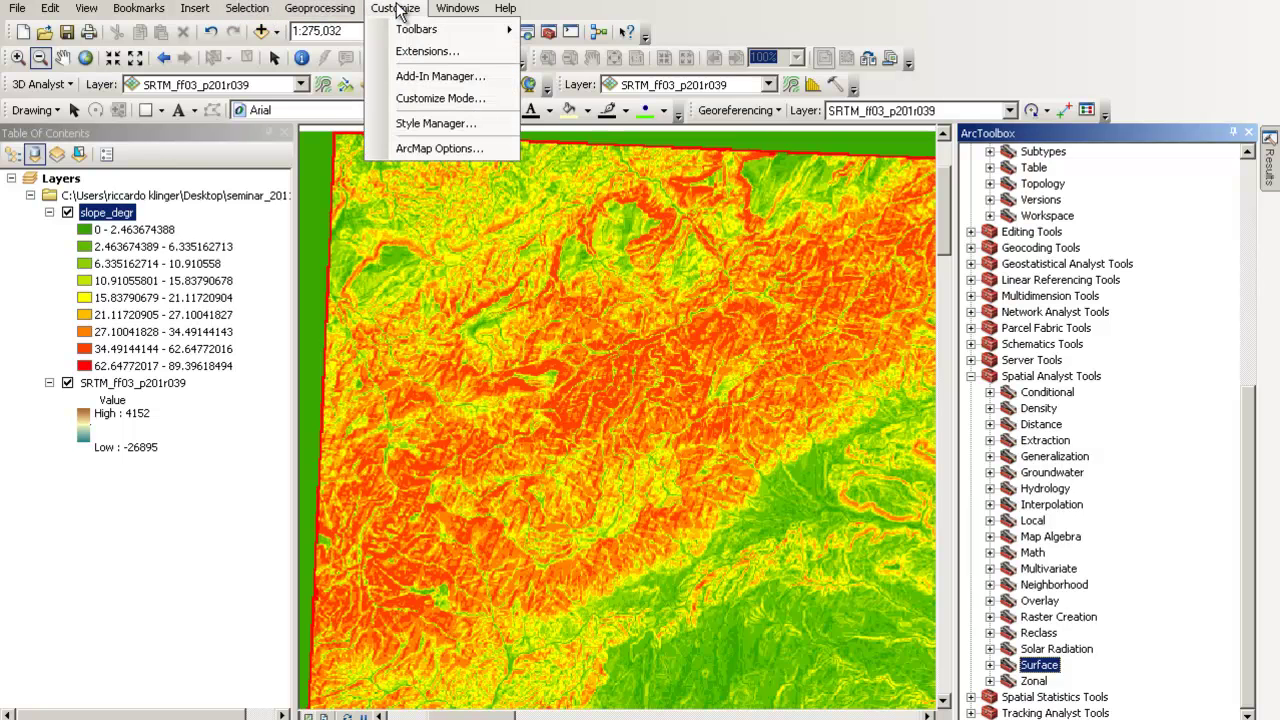
pyautogui.click(430, 51)
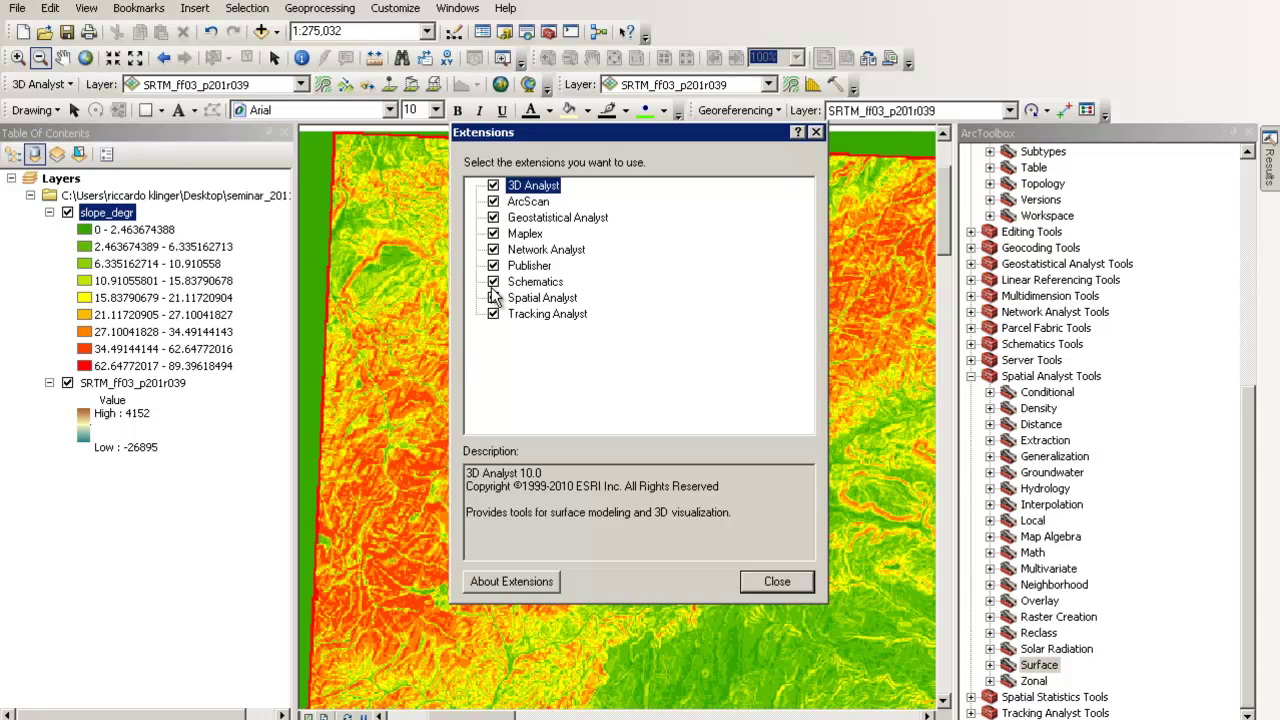
pyautogui.click(806, 583)
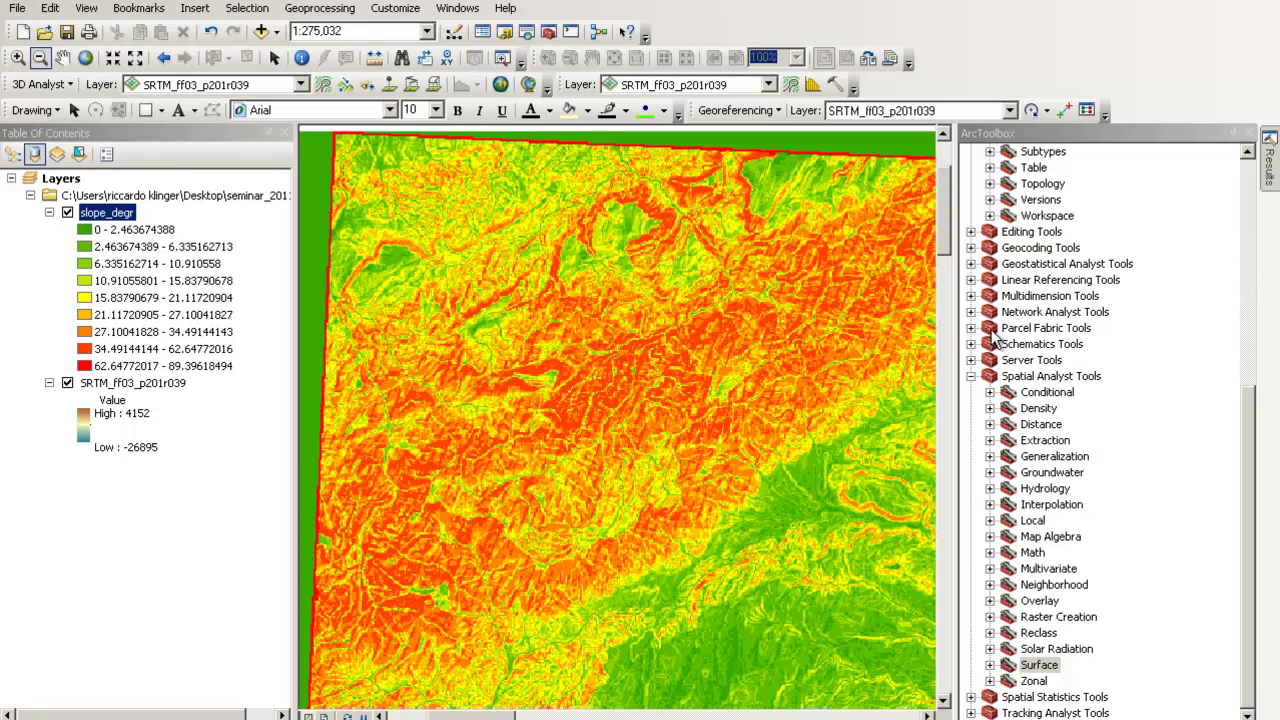
# Step: Compare slope_degr with the SRTM elevation raster by switching its visibility on and off, leaving slope_degr hidden
pyautogui.click(75, 225)
pyautogui.click(67, 213)
pyautogui.click(67, 213)
pyautogui.click(67, 213)
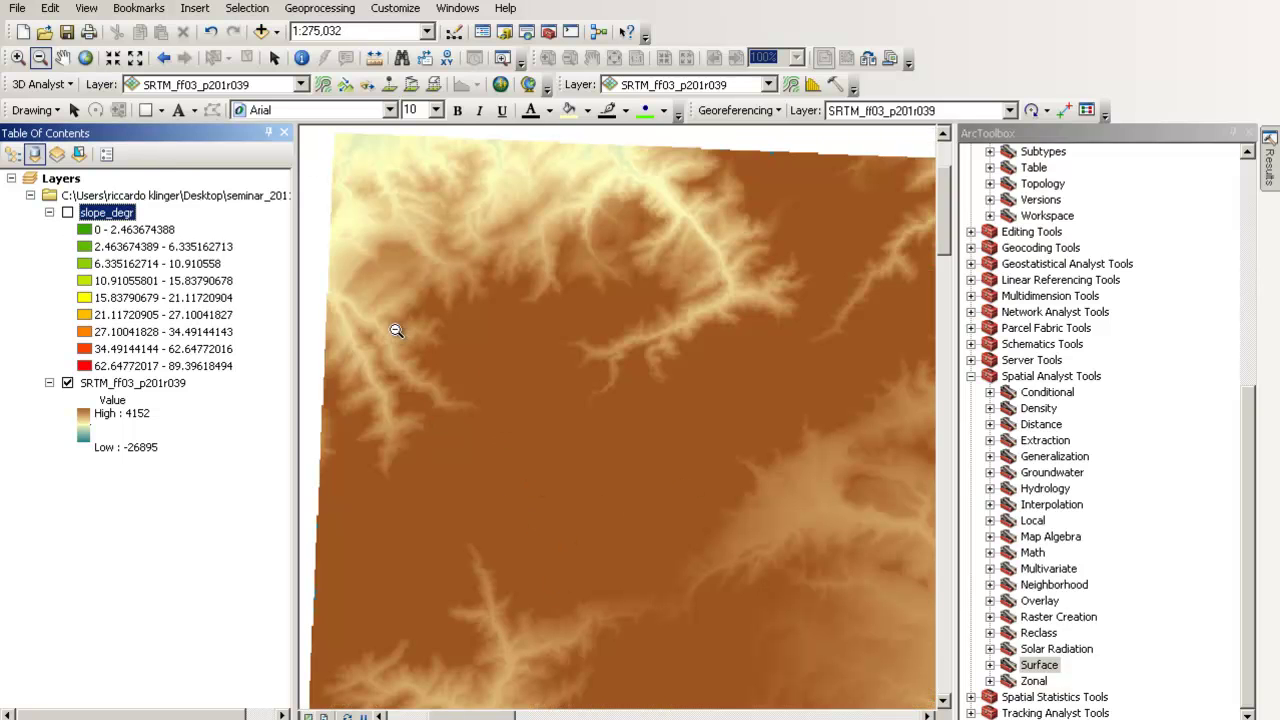
pyautogui.click(67, 213)
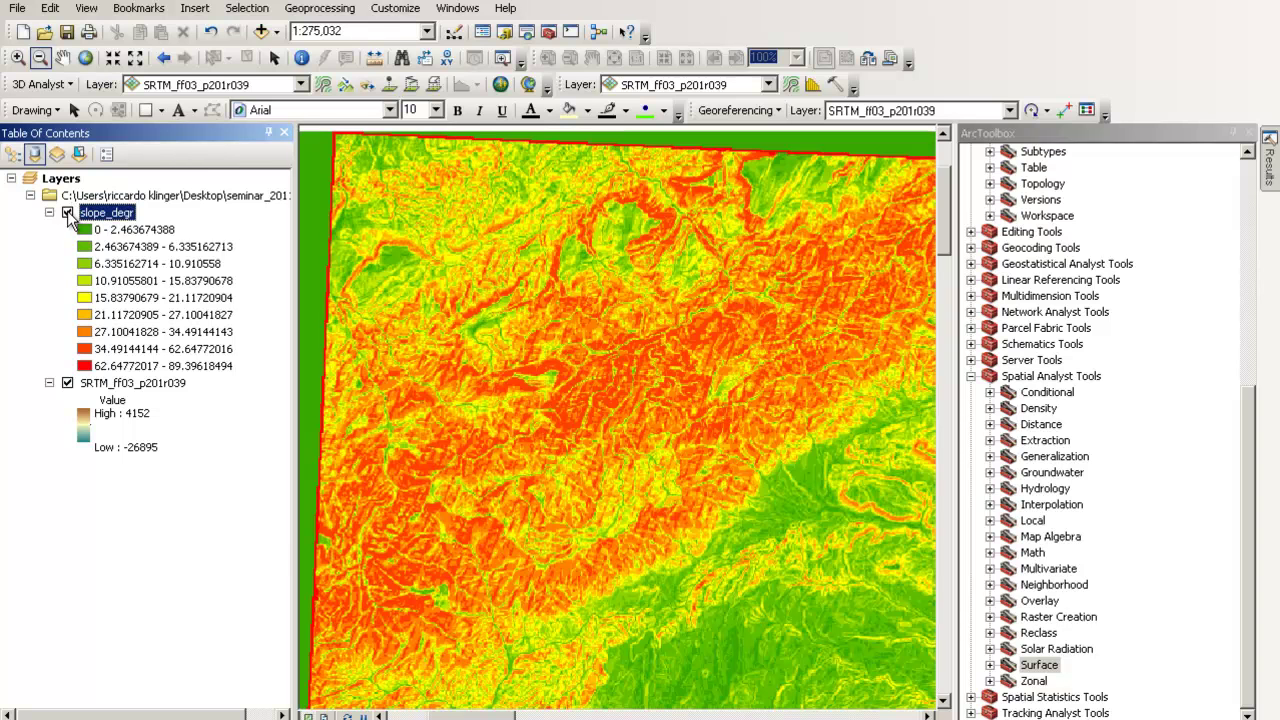
pyautogui.click(67, 213)
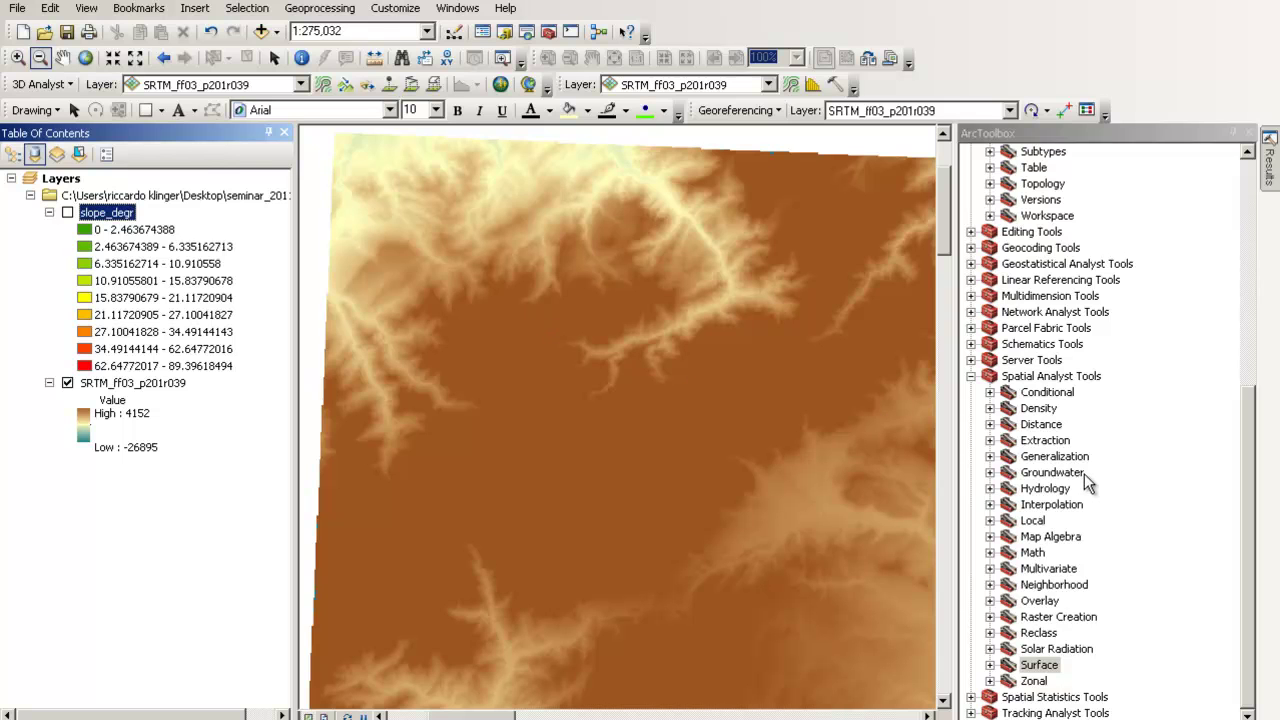
# Step: Open the Hillshade tool from the Spatial Analyst Surface toolset and read through its help page
pyautogui.click(990, 665)
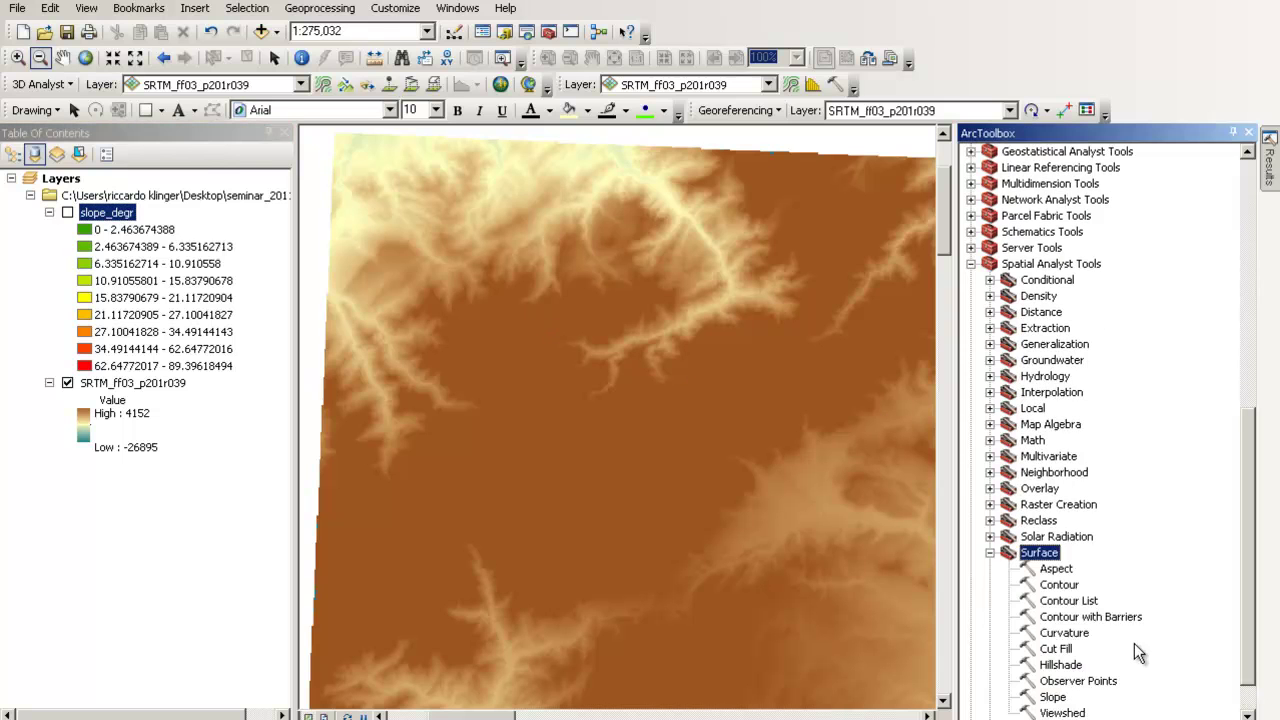
pyautogui.doubleClick(1062, 665)
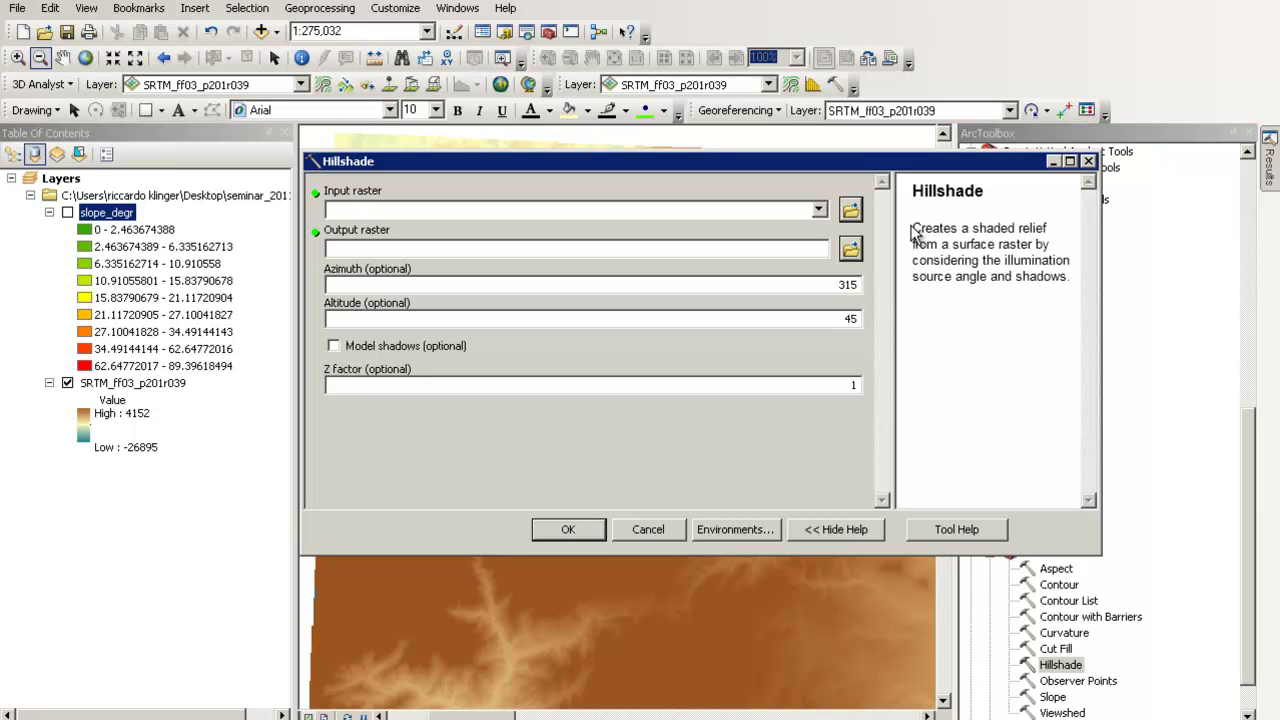
pyautogui.moveTo(972, 229)
pyautogui.mouseDown()
pyautogui.moveTo(1012, 250)
pyautogui.moveTo(1016, 274)
pyautogui.mouseUp()
pyautogui.click(1017, 271)
pyautogui.click(956, 529)
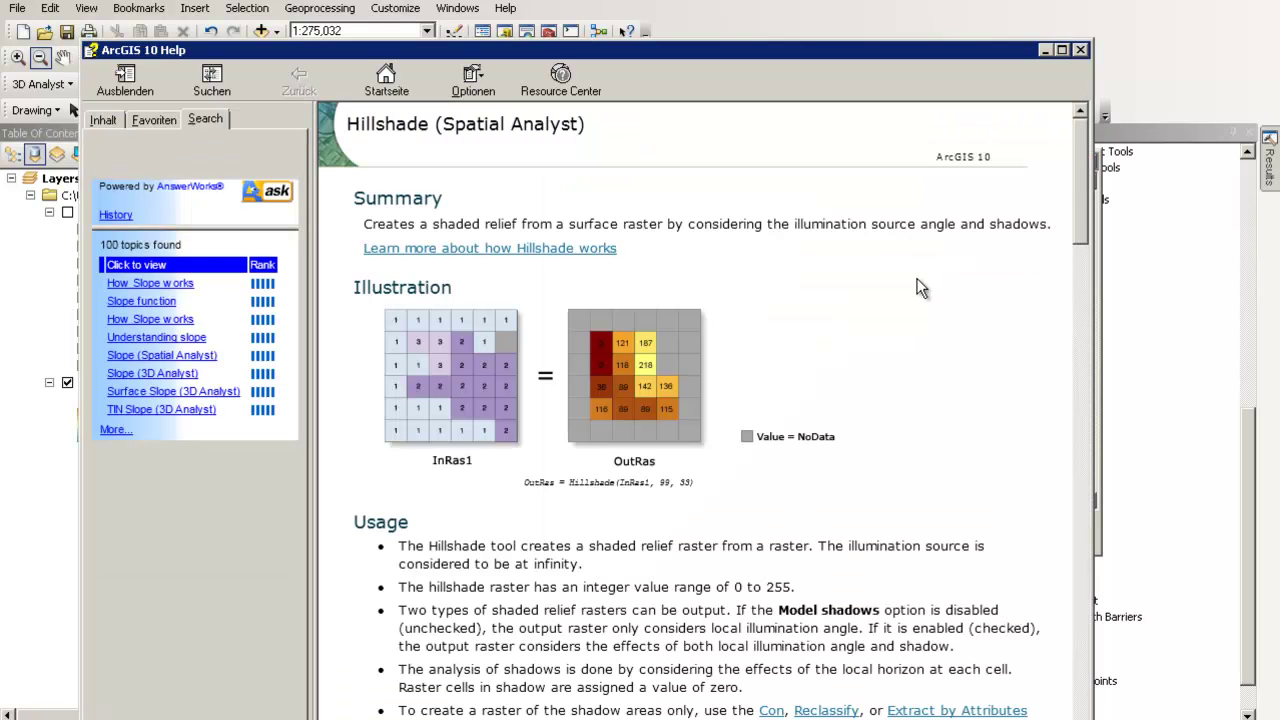
pyautogui.scroll(-6, 830, 340)
pyautogui.scroll(-15, 832, 338)
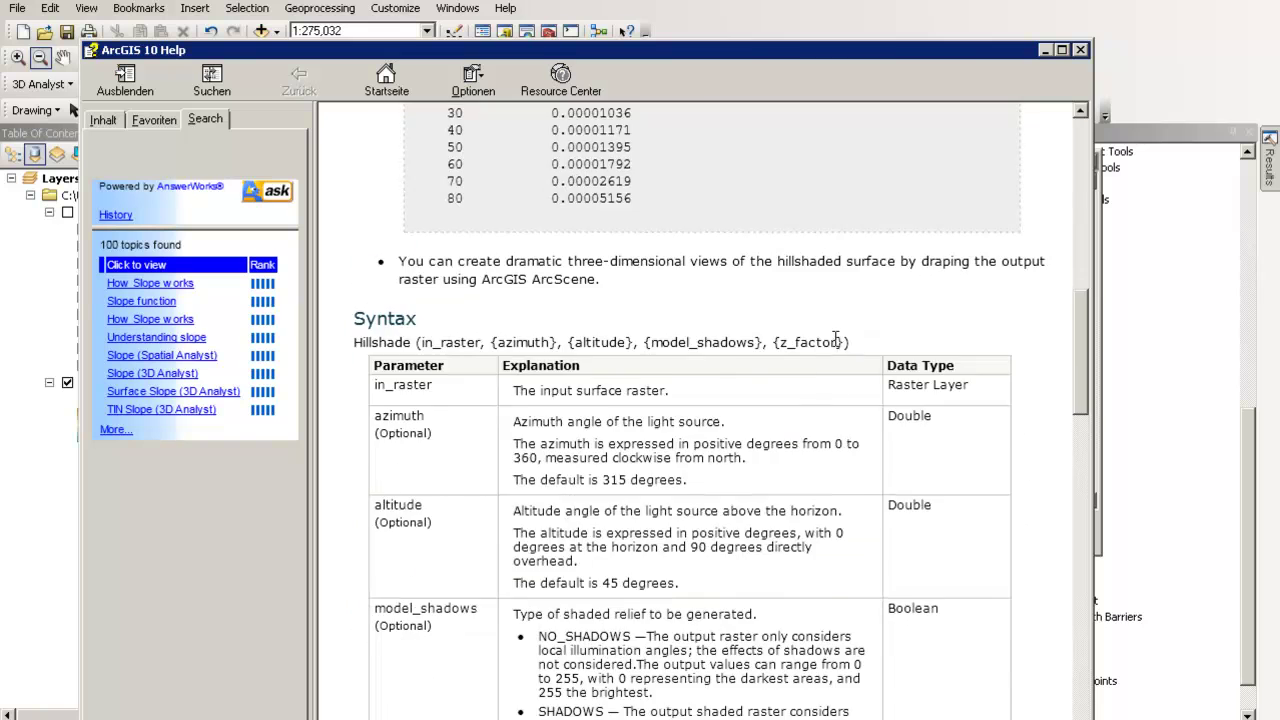
pyautogui.scroll(-4, 955, 326)
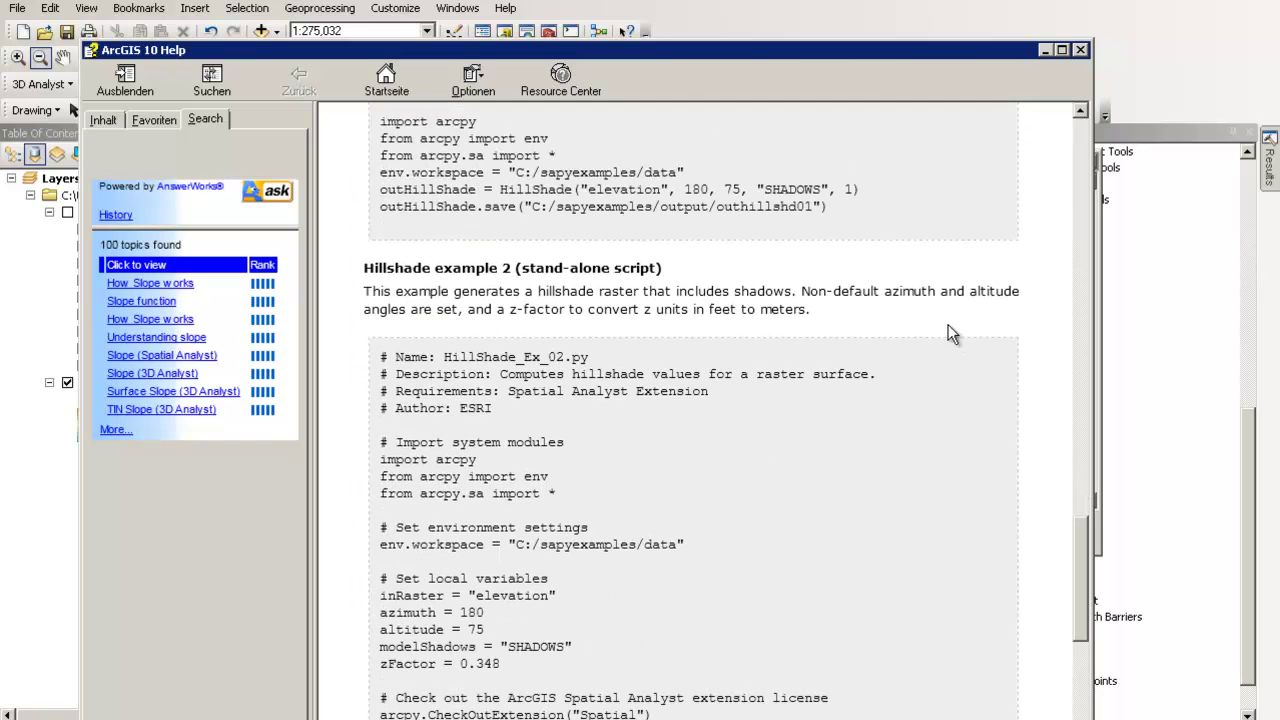
pyautogui.click(1081, 50)
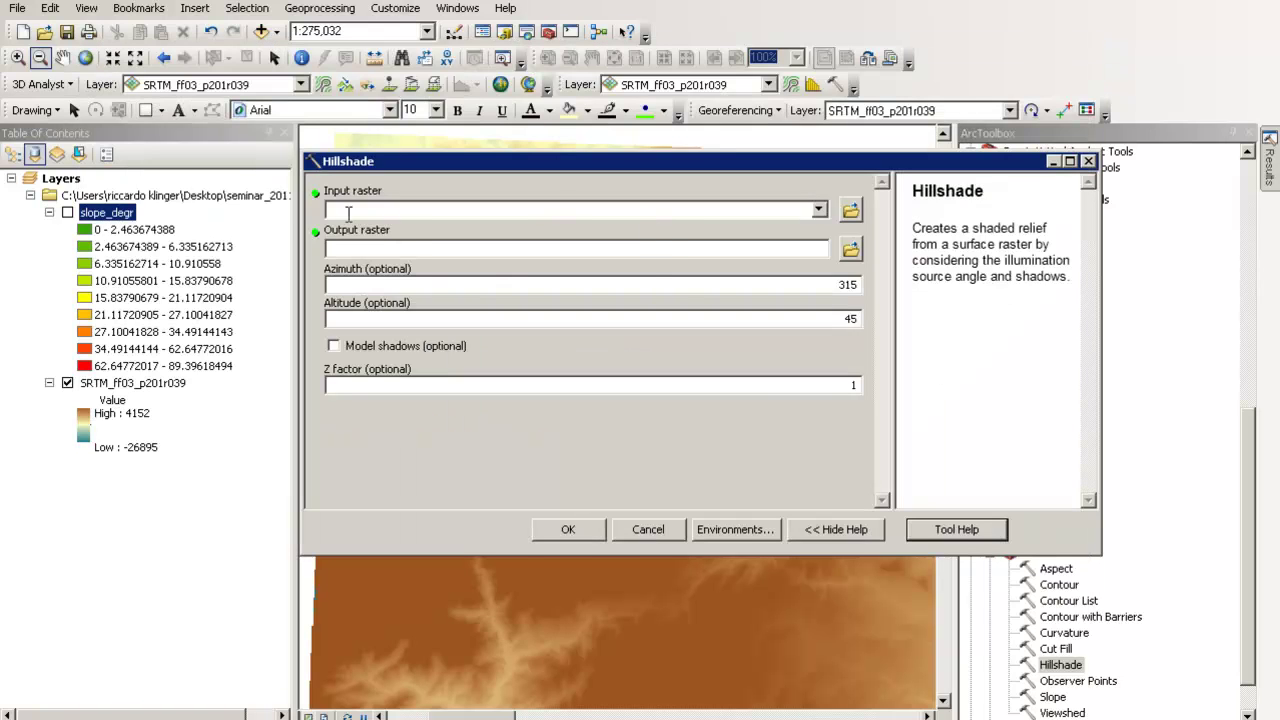
# Step: Set SRTM_ff03_p201r039 as the Hillshade input raster and save the output as hillshade.tif in the DGM folder
pyautogui.click(819, 209)
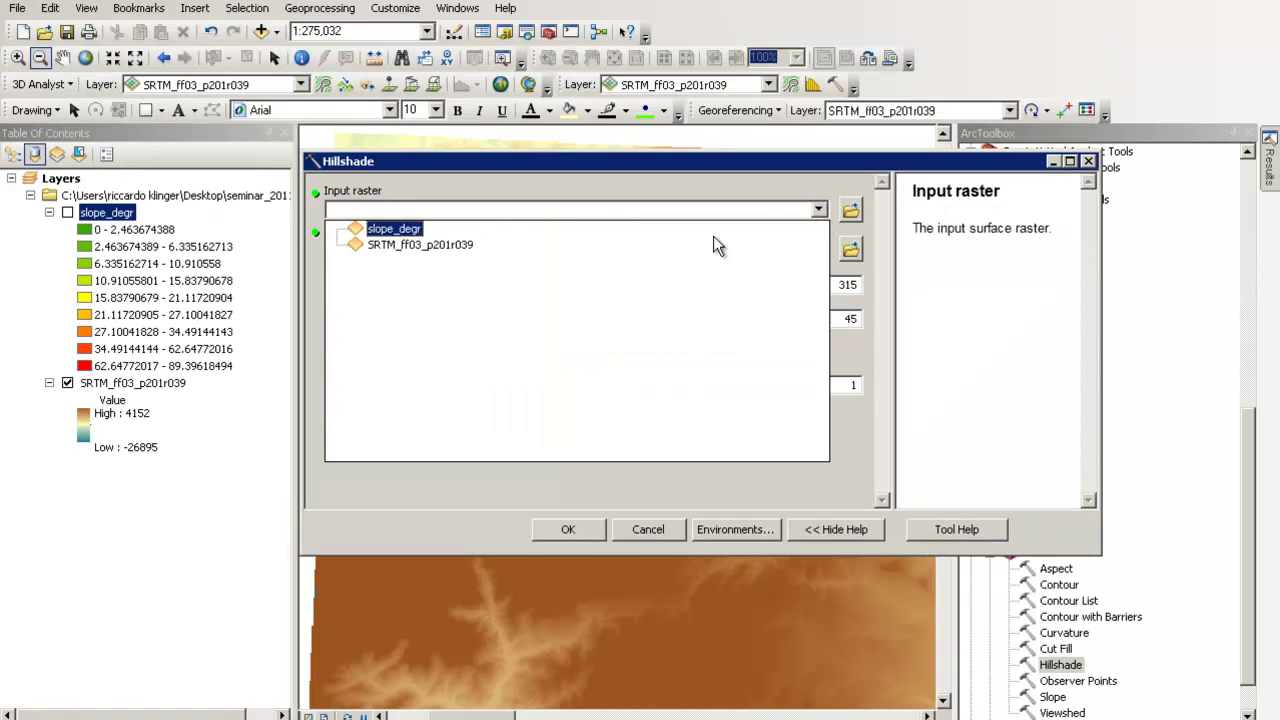
pyautogui.click(412, 245)
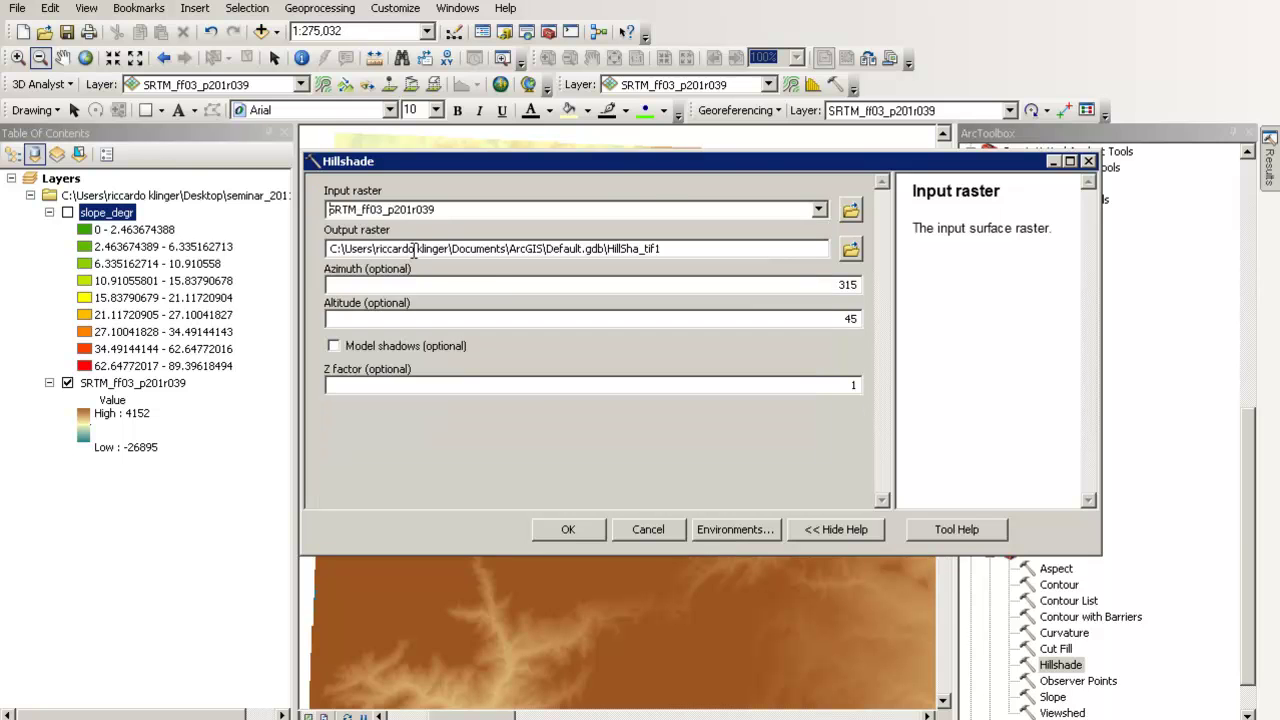
pyautogui.click(746, 249)
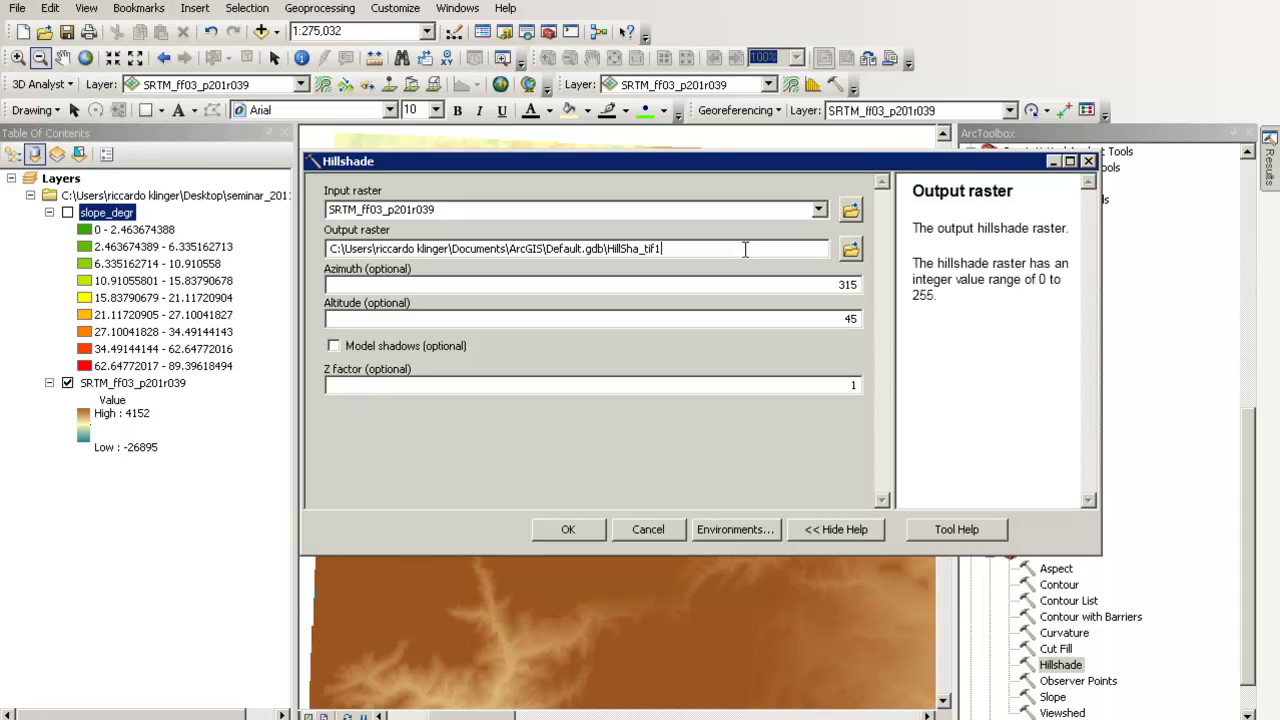
pyautogui.click(850, 250)
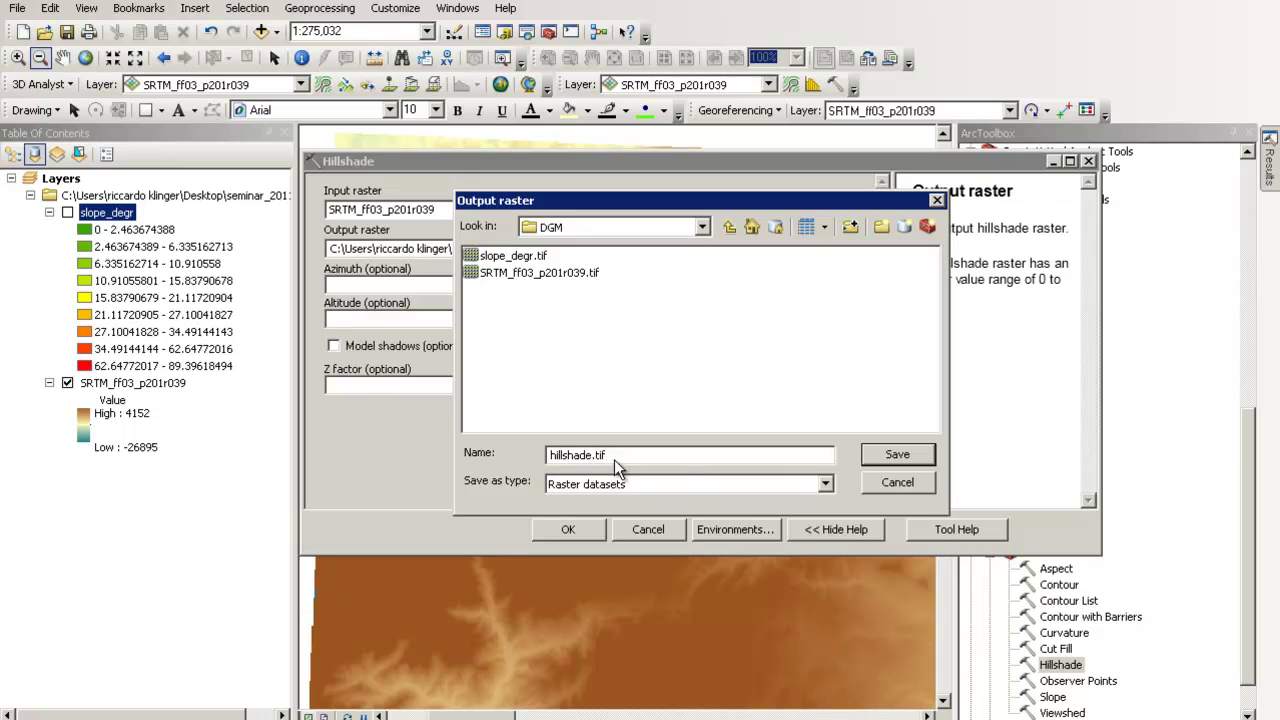
pyautogui.click(918, 460)
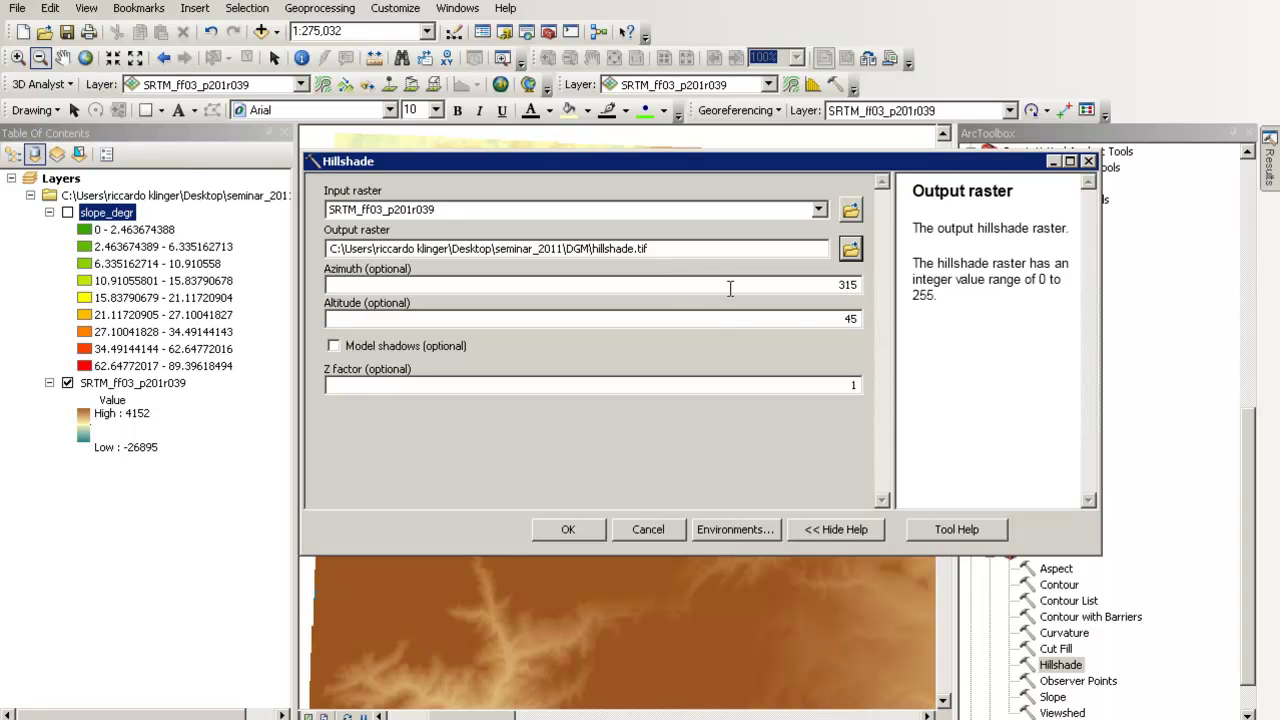
# Step: Review the optional parameters and run Hillshade with azimuth 315, altitude 45 and a Z factor of 1
pyautogui.press('Tab')
pyautogui.press('Tab')
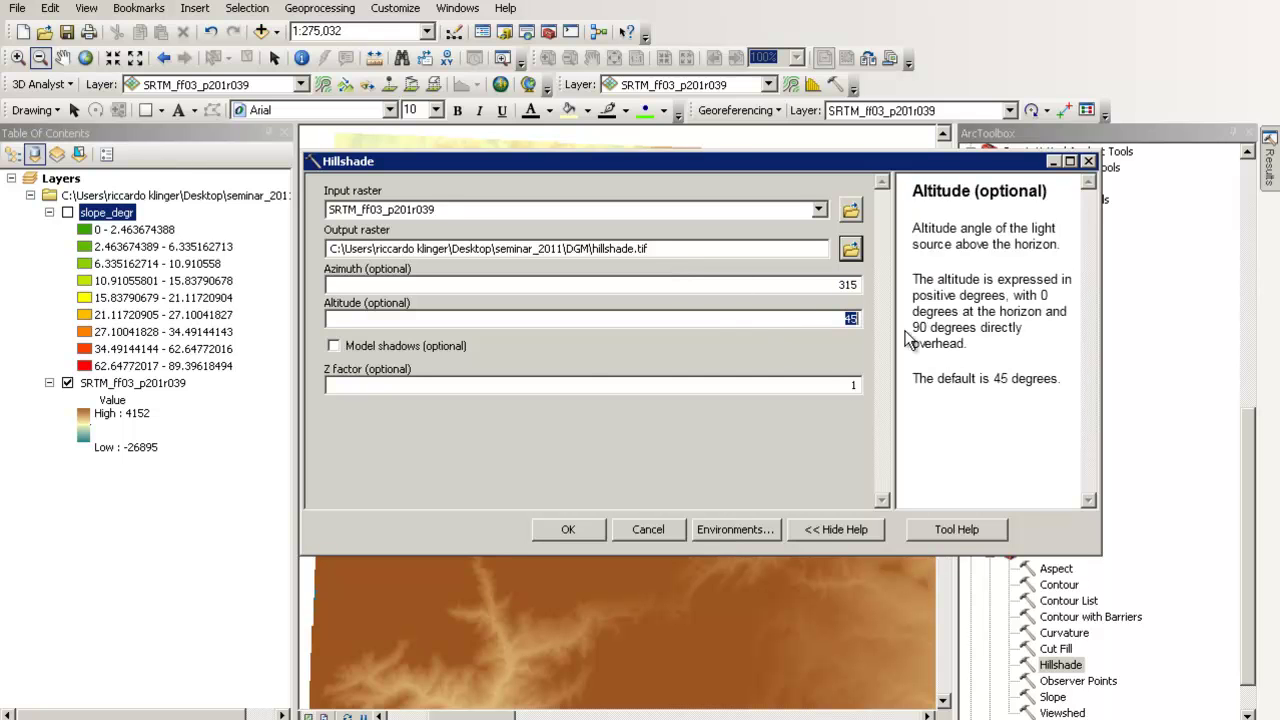
pyautogui.click(583, 362)
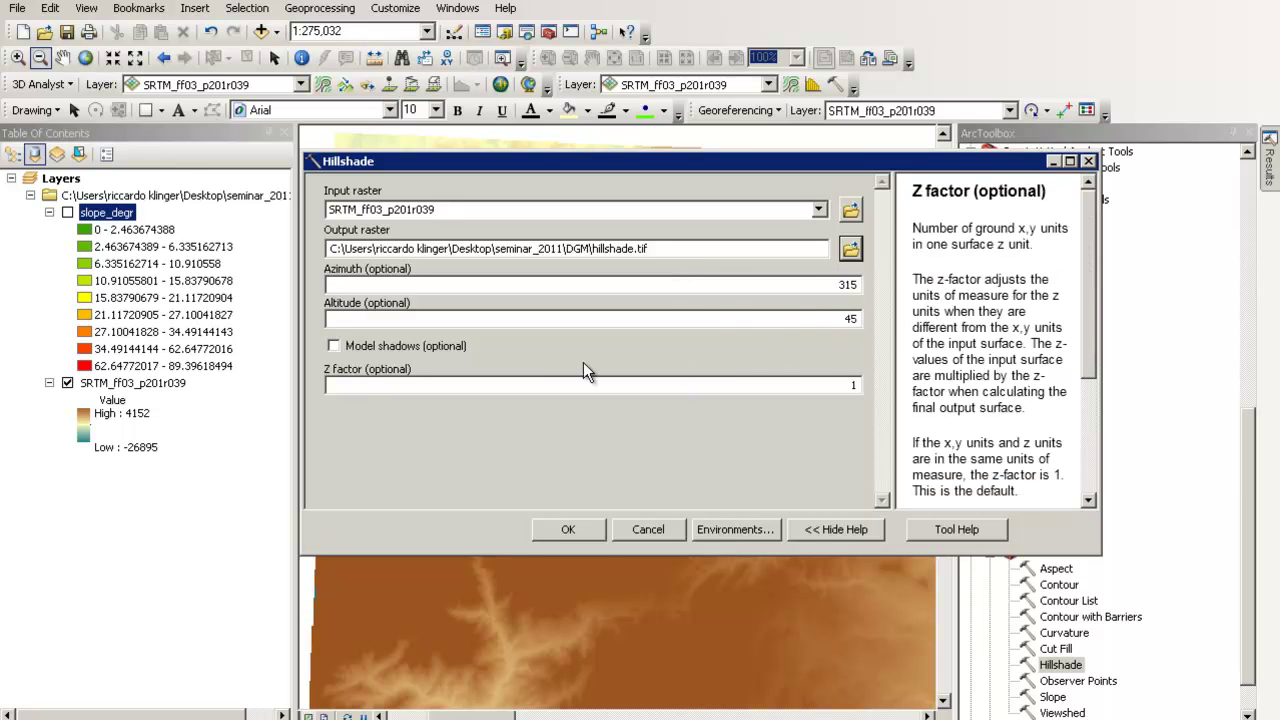
pyautogui.click(400, 348)
pyautogui.click(562, 532)
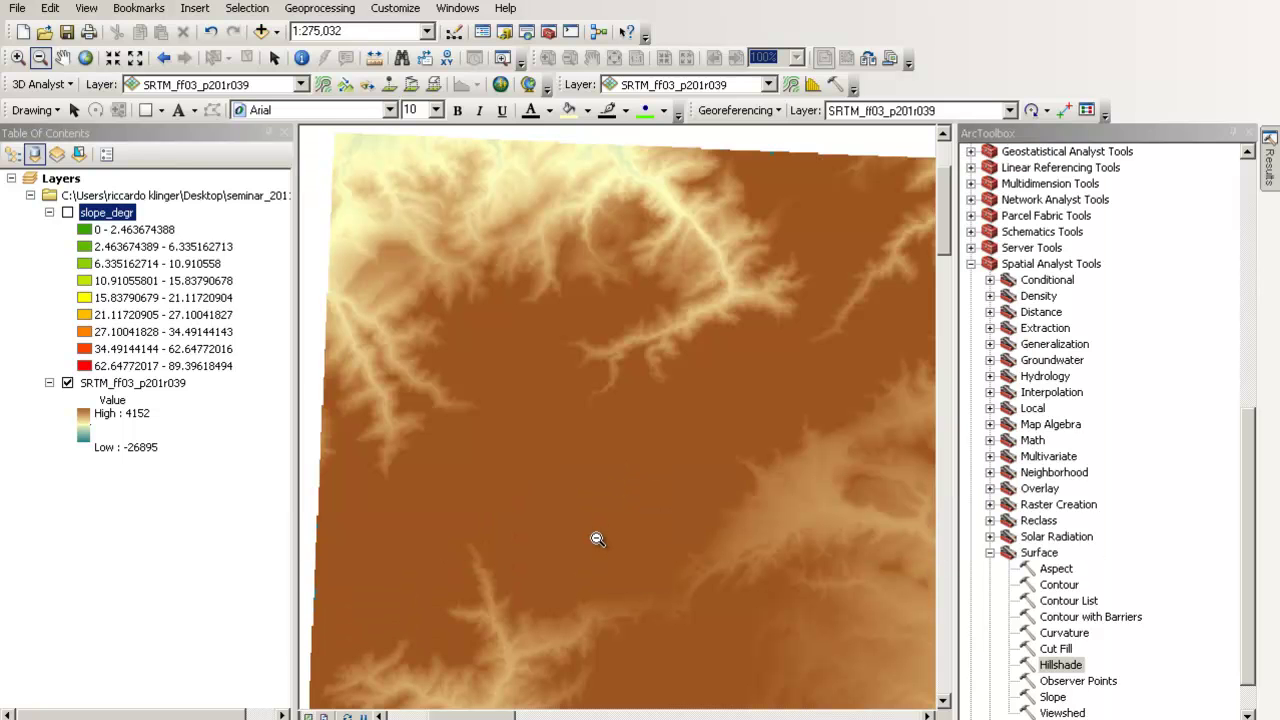
# Step: Add the Hillshade result hillshade.tif to the map display from the current session's geoprocessing results
pyautogui.click(1270, 172)
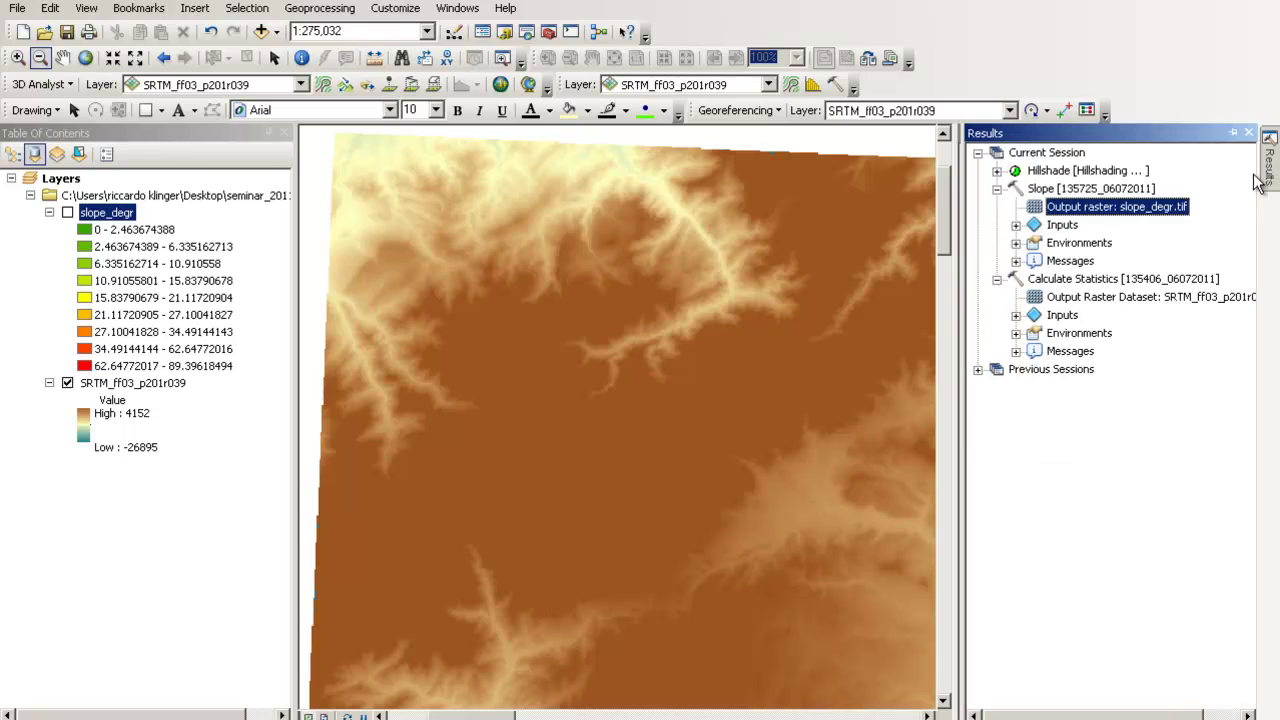
pyautogui.click(997, 171)
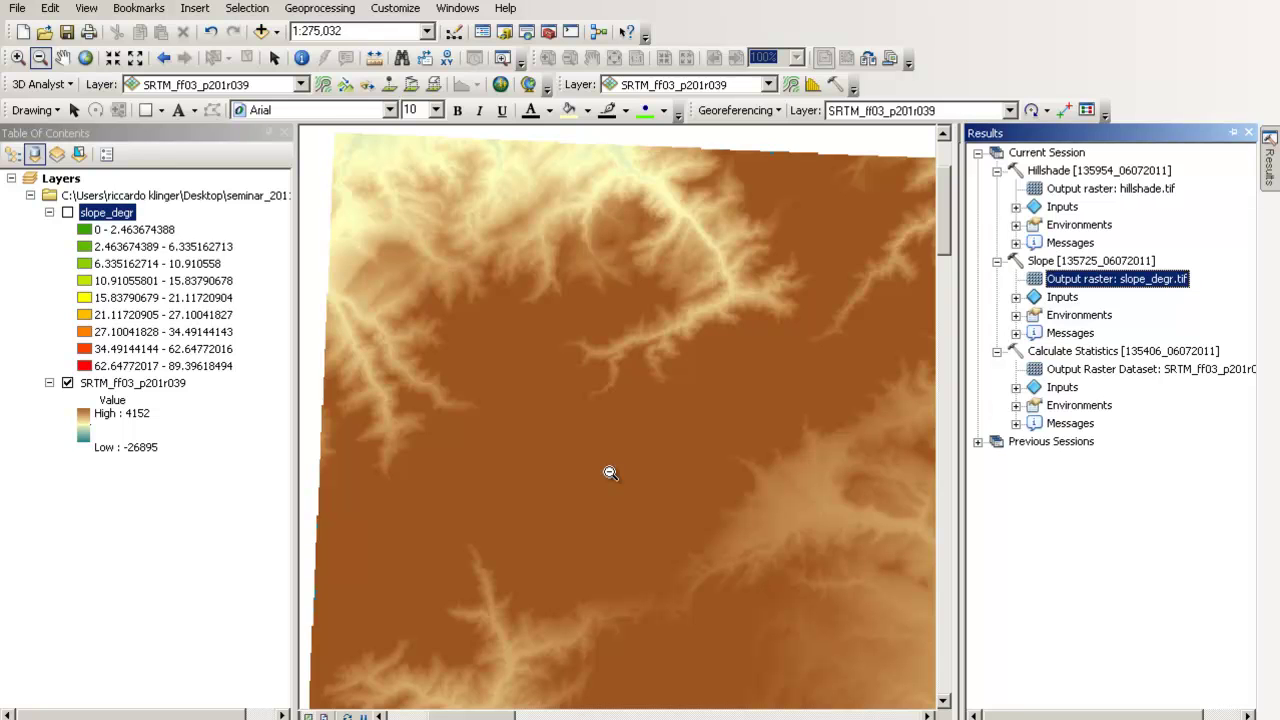
pyautogui.rightClick(1070, 173)
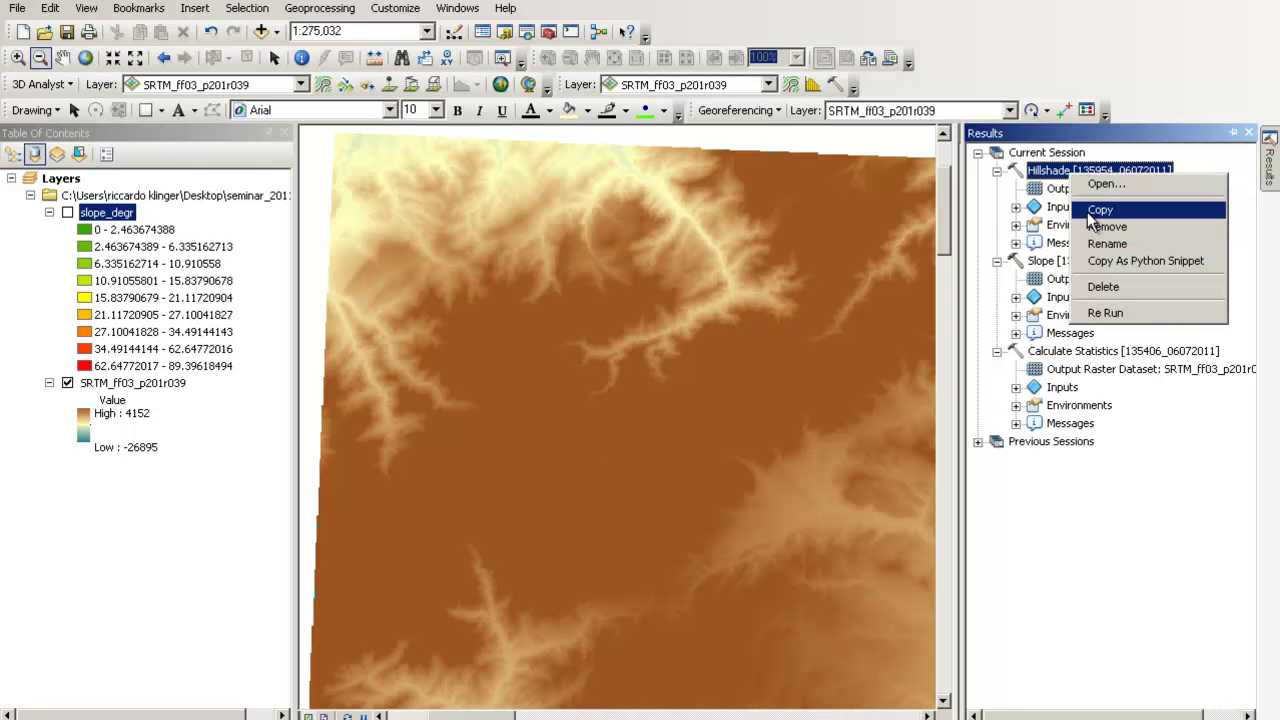
pyautogui.rightClick(1044, 174)
pyautogui.click(1038, 190)
pyautogui.rightClick(1066, 192)
pyautogui.click(1102, 205)
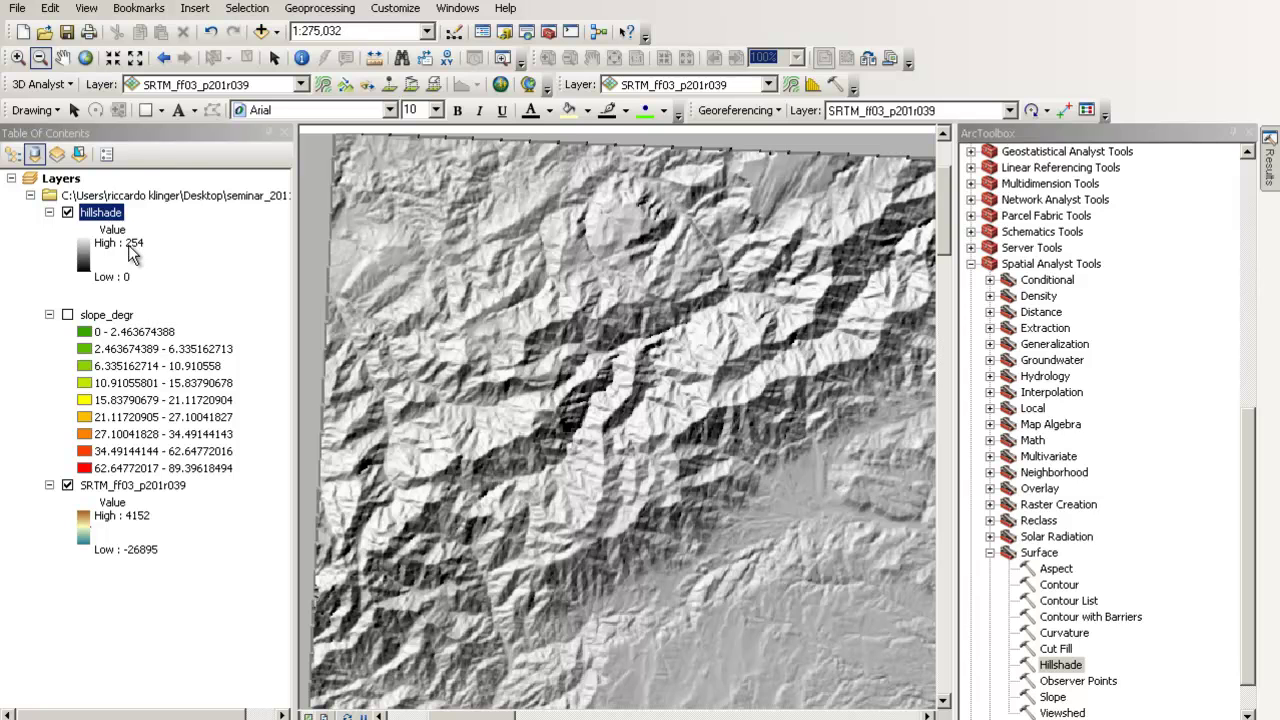
# Step: Set the hillshade layer's transparency to 50% so the SRTM elevation colours show through
pyautogui.doubleClick(100, 212)
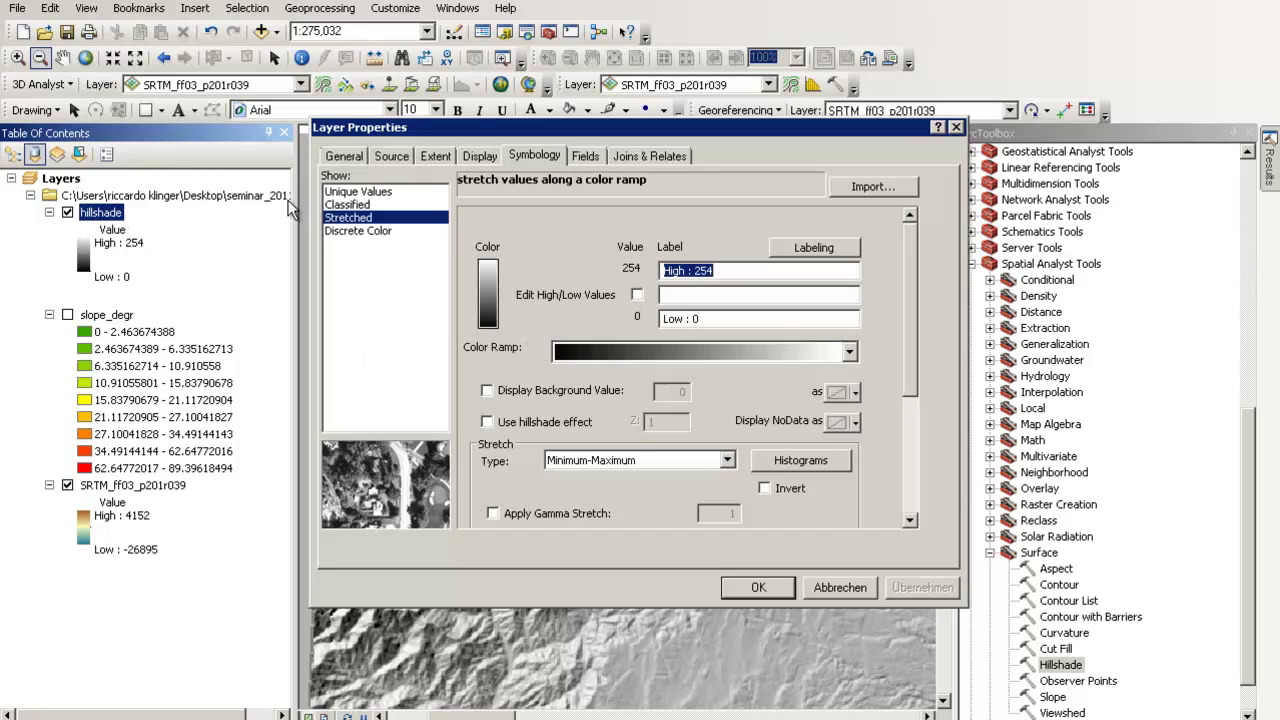
pyautogui.click(482, 156)
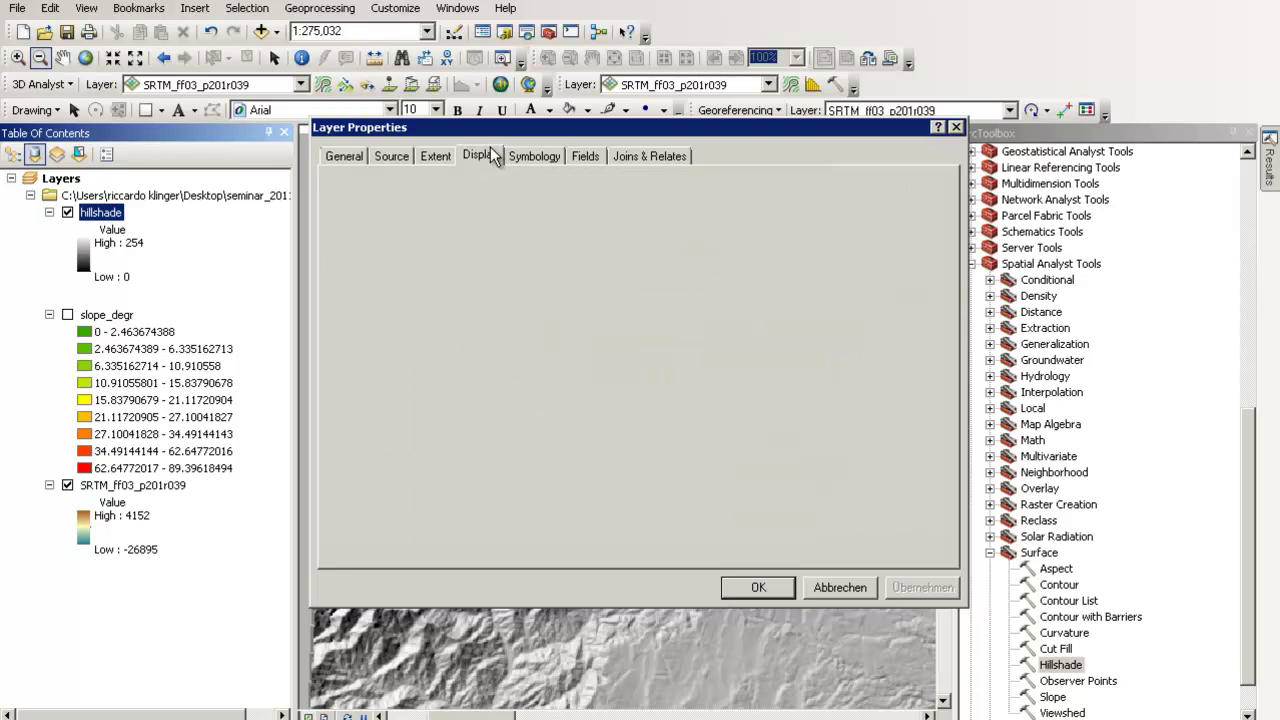
pyautogui.write('50')
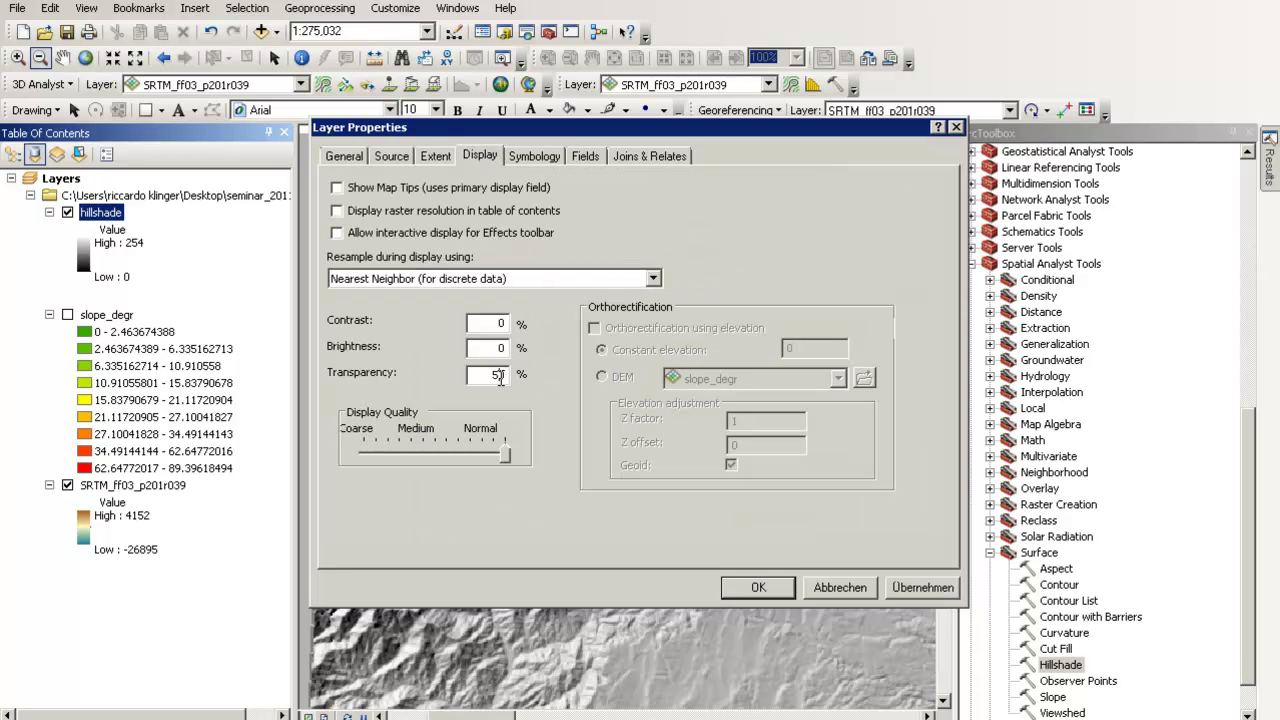
pyautogui.click(787, 590)
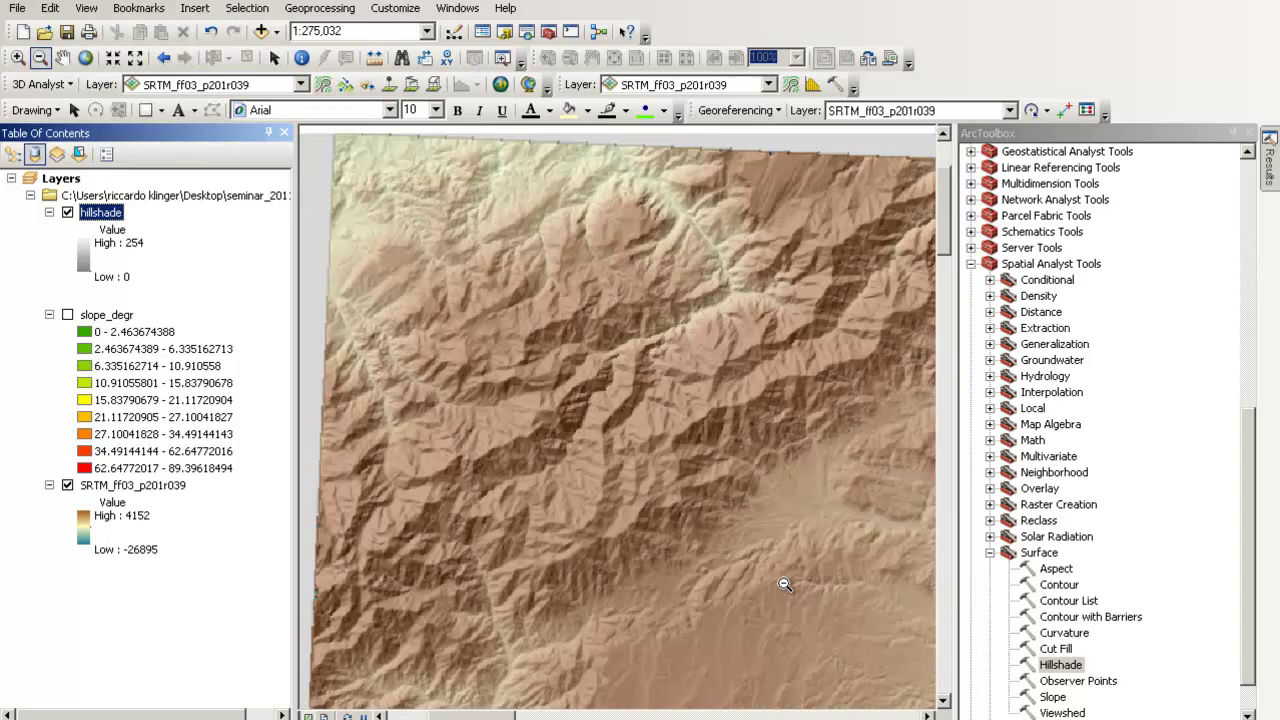
# Step: View slope_degr beneath the transparent hillshade, hide it again, and examine the shaded elevation relief farther south
pyautogui.click(67, 315)
pyautogui.click(68, 316)
pyautogui.moveTo(951, 211); pyautogui.dragTo(961, 243)
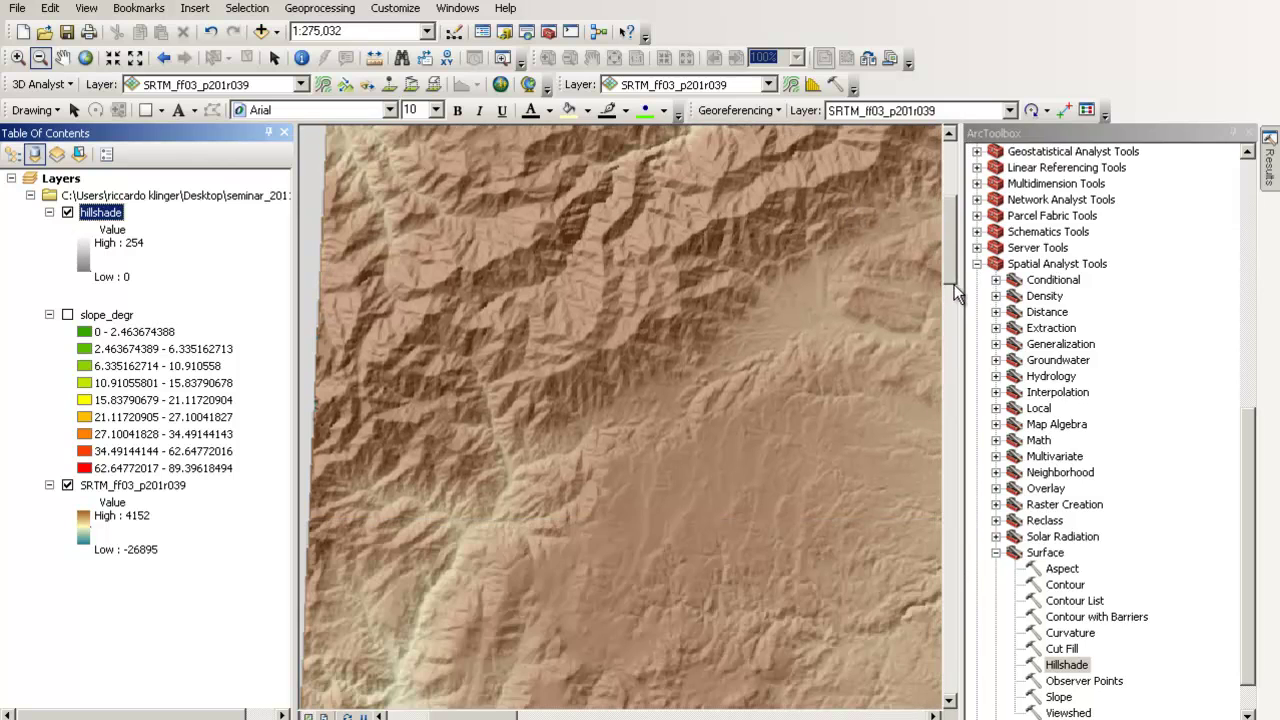
# Step: Examine the shaded elevation relief in the eastern, northern and southern parts of the raster, at a scale of about 1:618,025
pyautogui.click(953, 325)
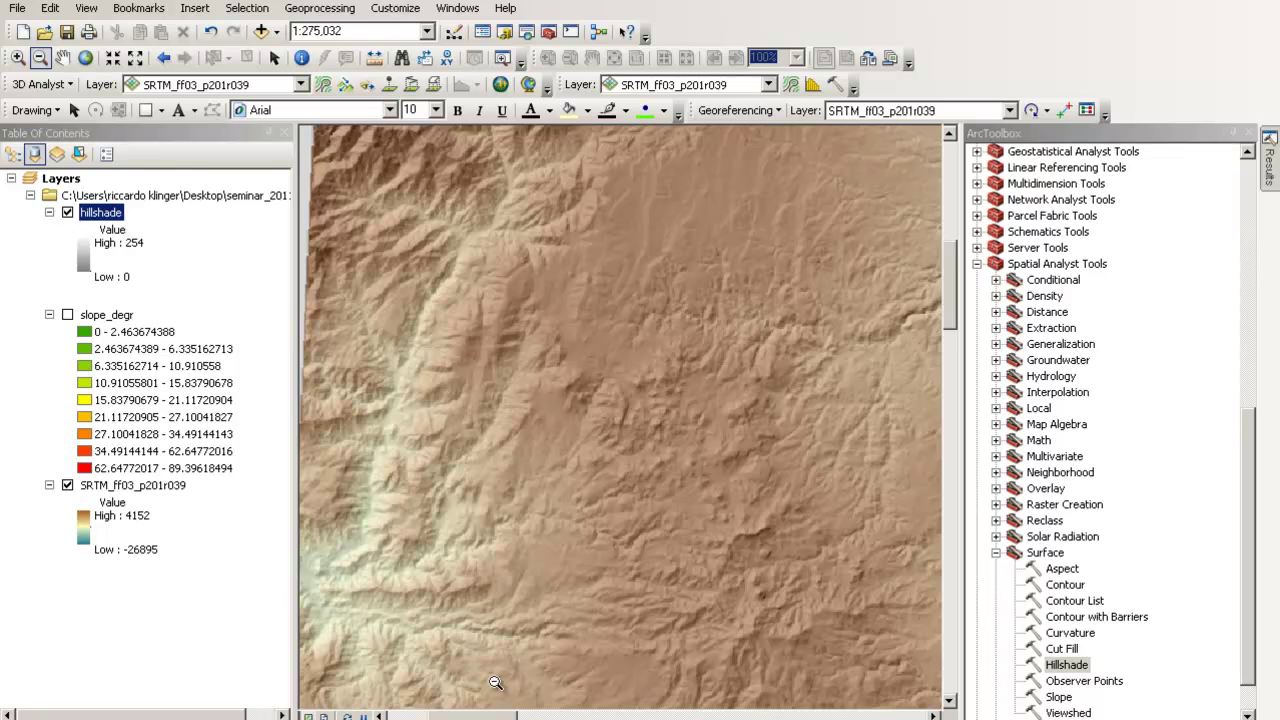
pyautogui.moveTo(453, 716); pyautogui.dragTo(555, 716)
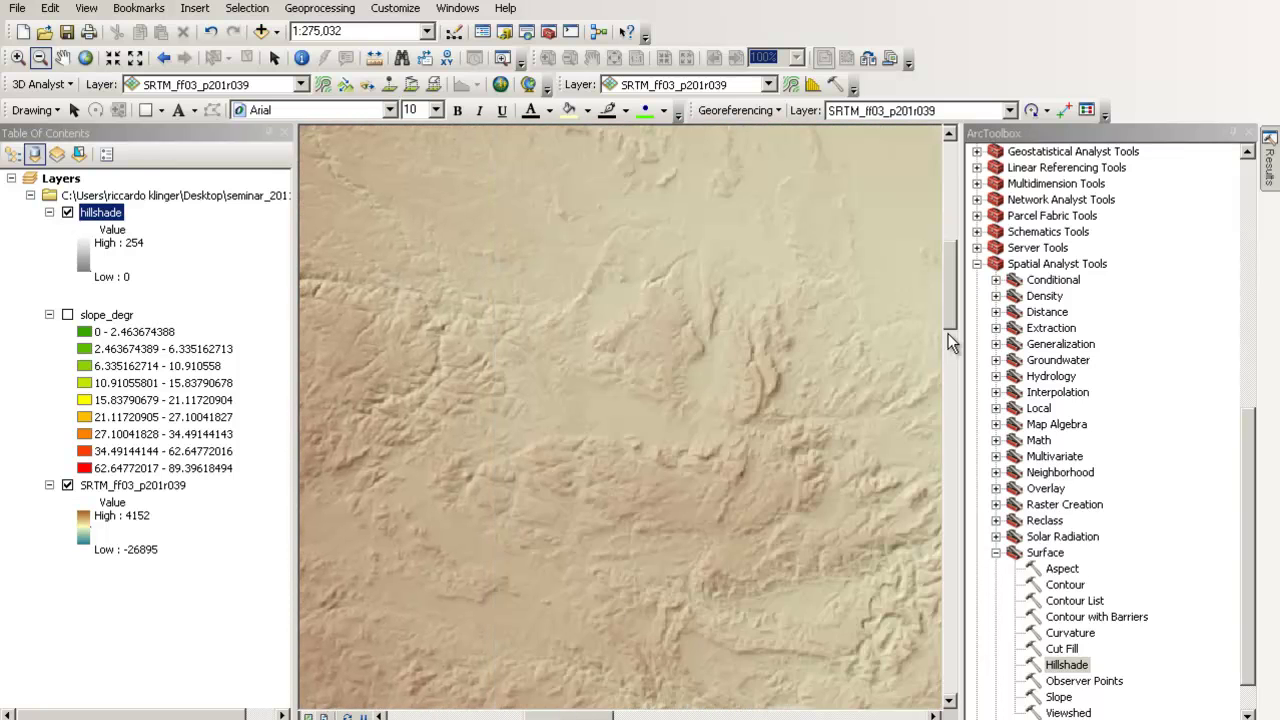
pyautogui.moveTo(952, 320); pyautogui.dragTo(952, 243)
pyautogui.moveTo(406, 266); pyautogui.dragTo(740, 530)
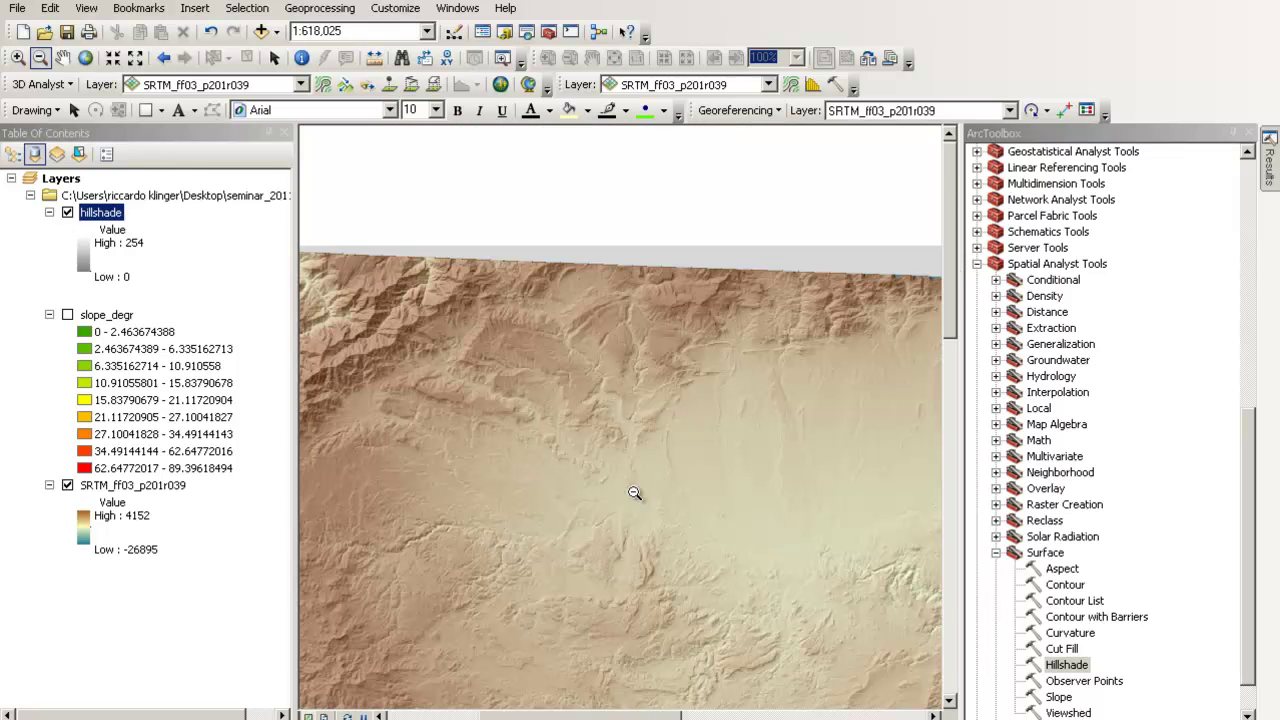
pyautogui.moveTo(954, 260); pyautogui.dragTo(954, 452)
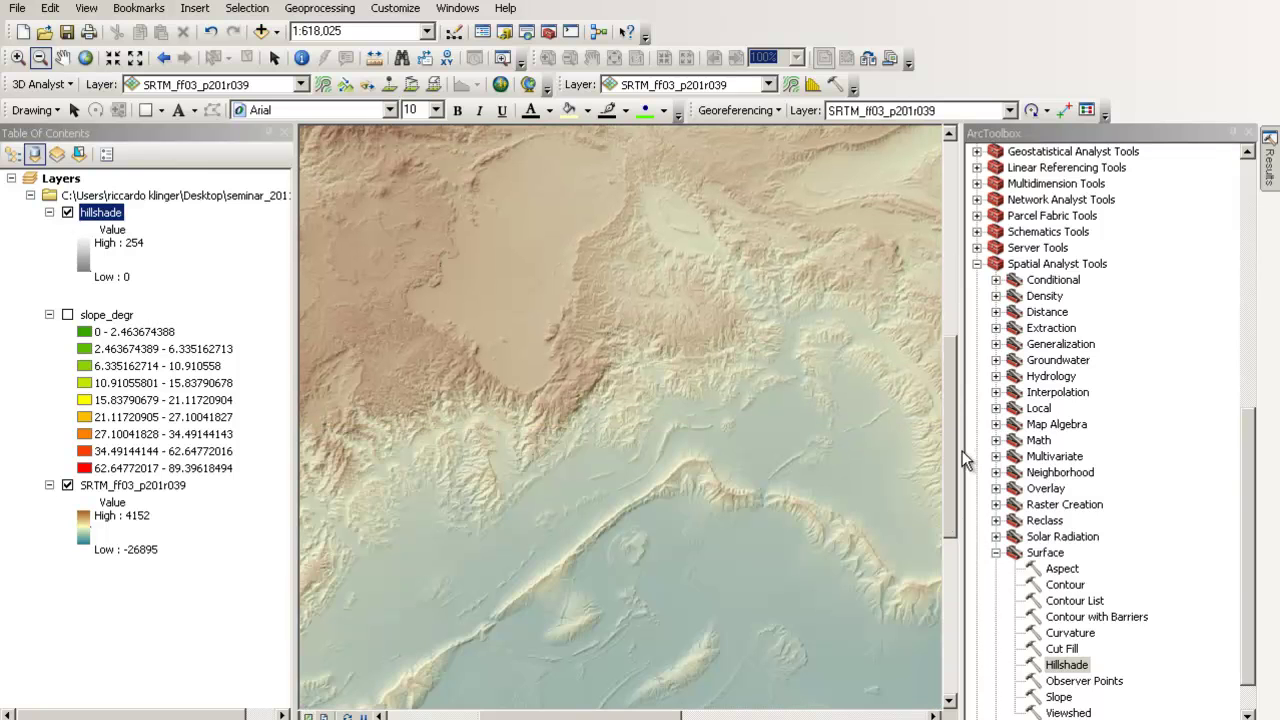
# Step: Show slope_degr without the hillshade overlay and switch its symbology from classified to Stretched
pyautogui.click(67, 315)
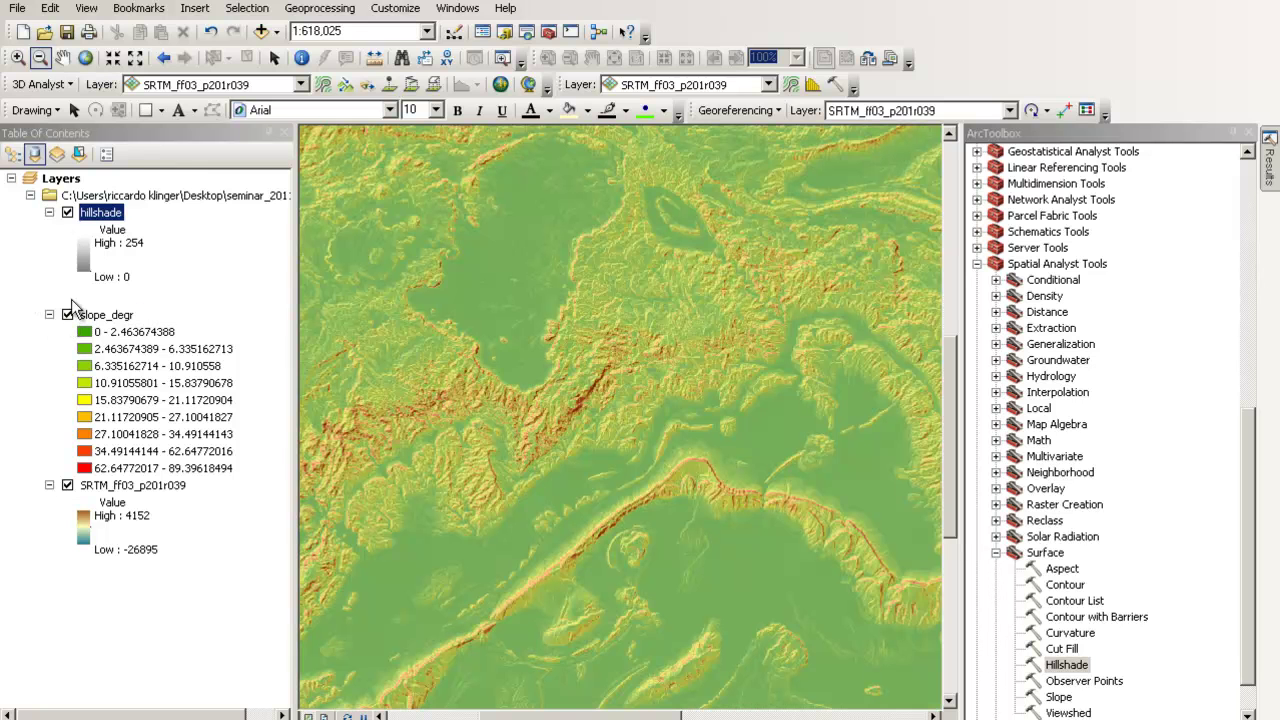
pyautogui.click(67, 212)
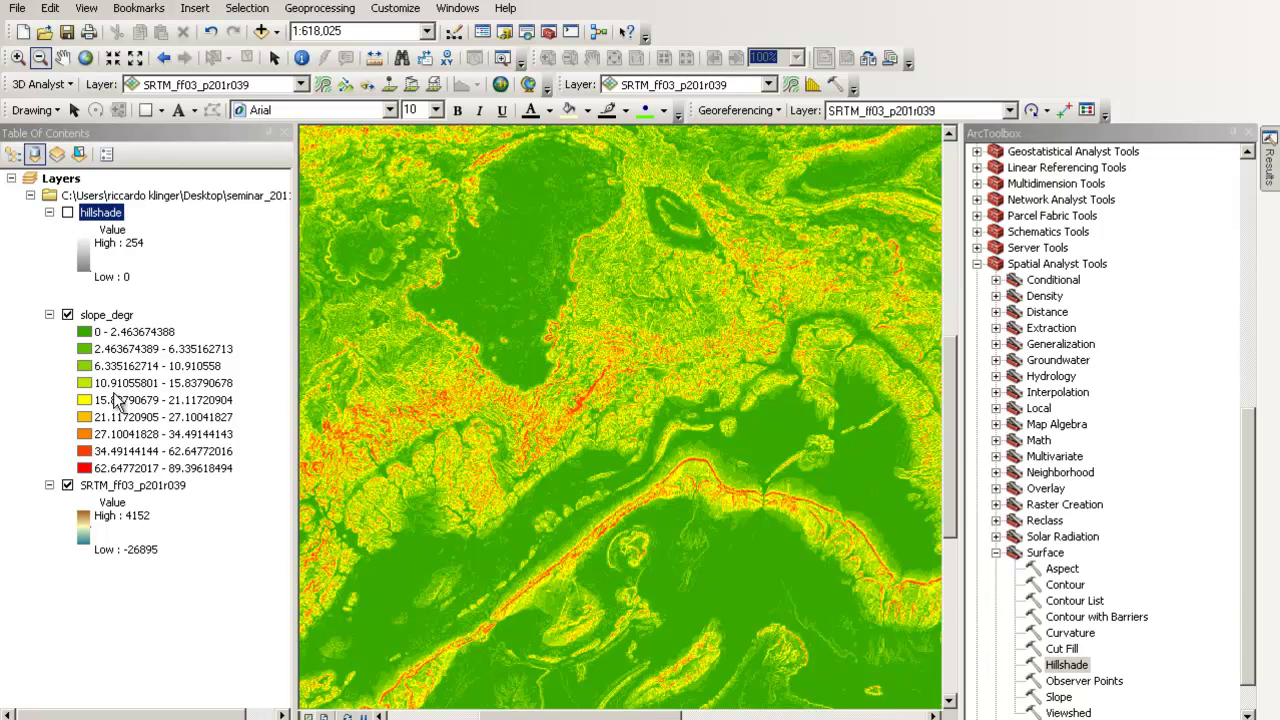
pyautogui.doubleClick(106, 315)
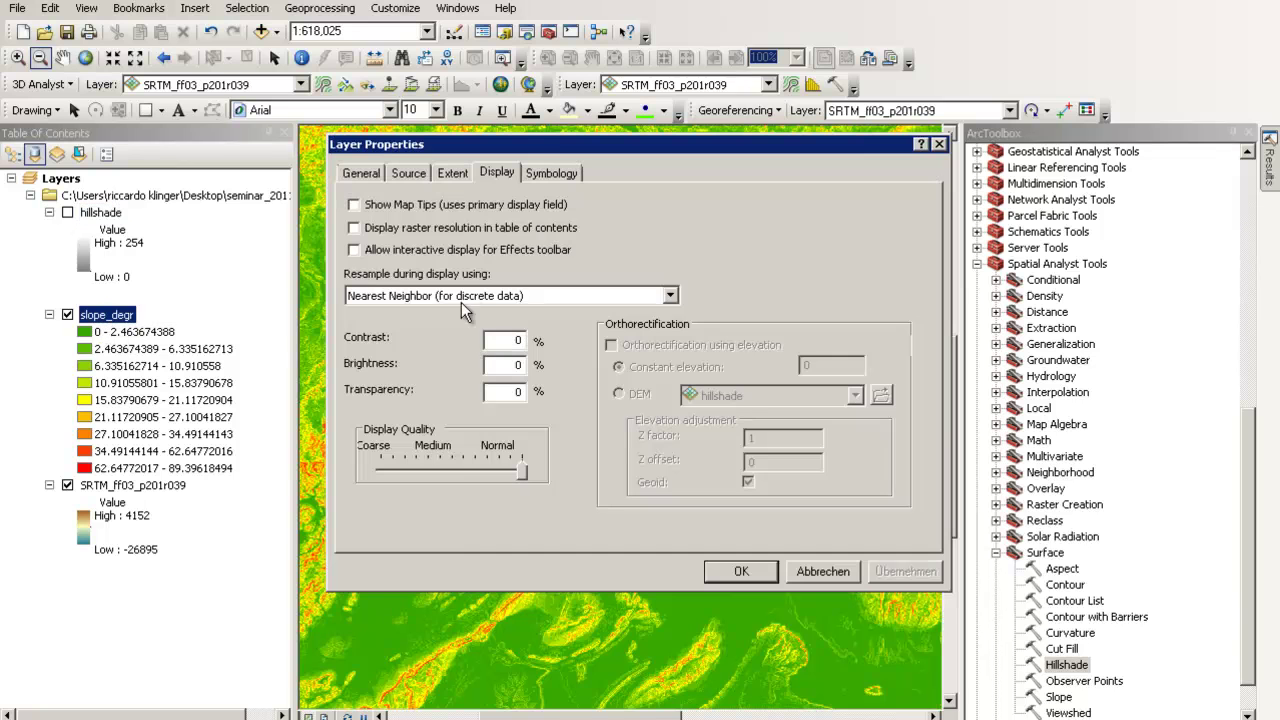
pyautogui.click(552, 173)
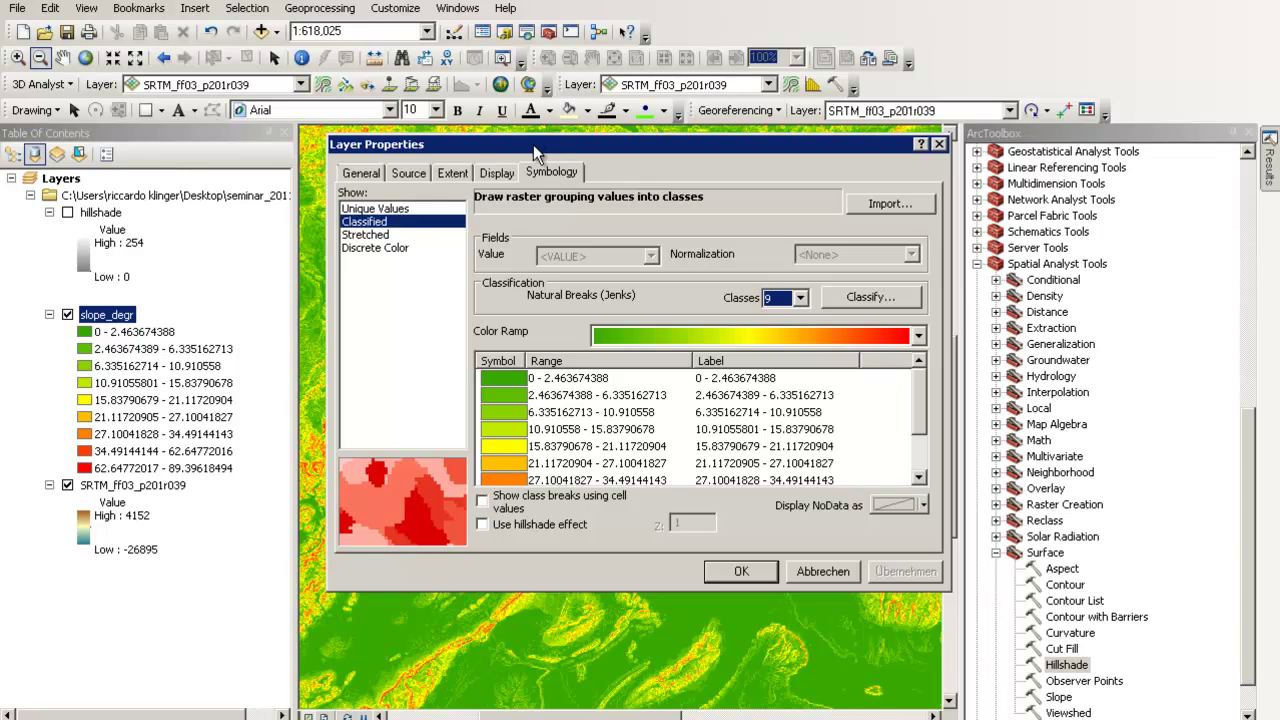
pyautogui.click(366, 236)
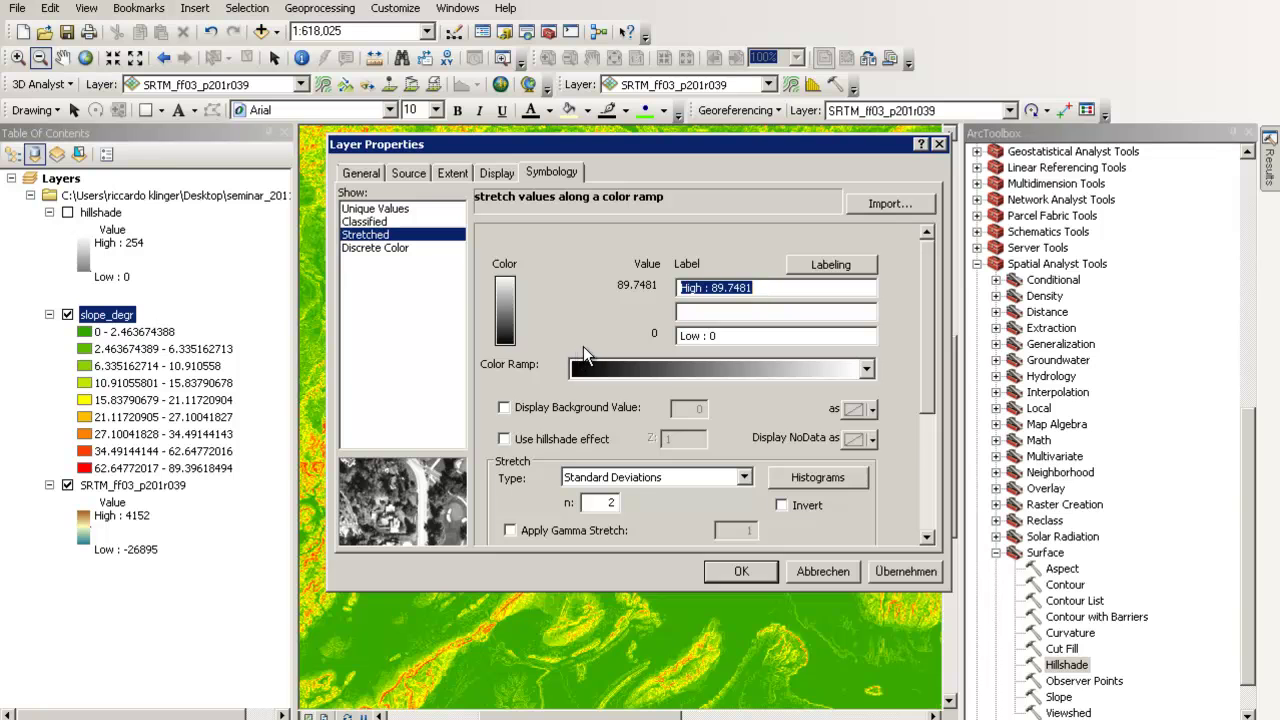
# Step: Apply the red-yellow-green color ramp to the stretched slope_degr layer and invert it so steep slopes are red
pyautogui.click(608, 368)
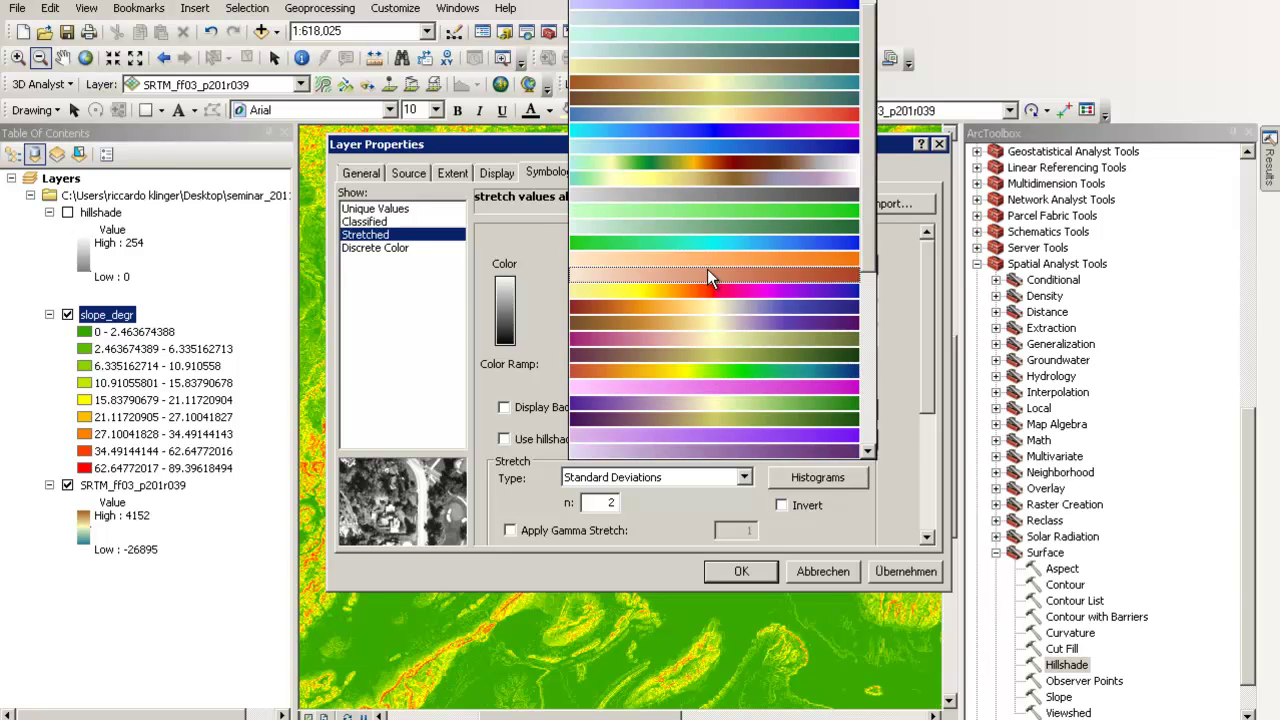
pyautogui.scroll(-2, 701, 220)
pyautogui.scroll(2, 719, 193)
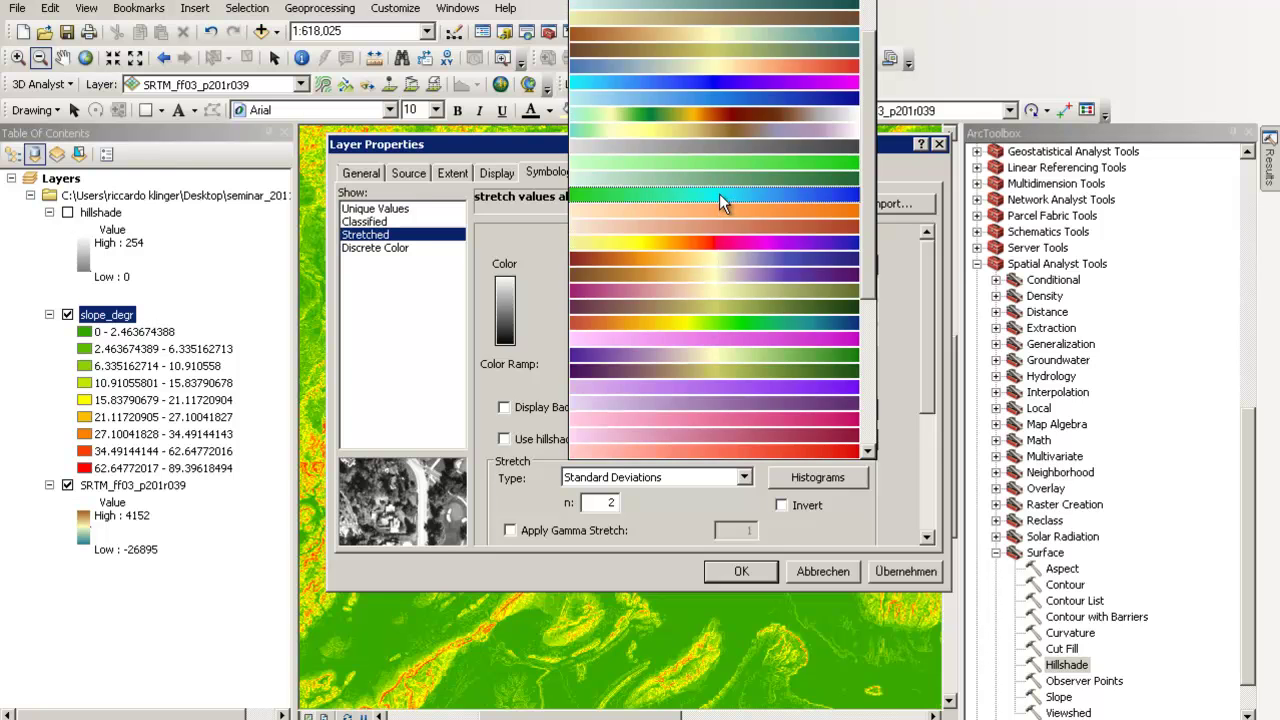
pyautogui.scroll(-3, 719, 210)
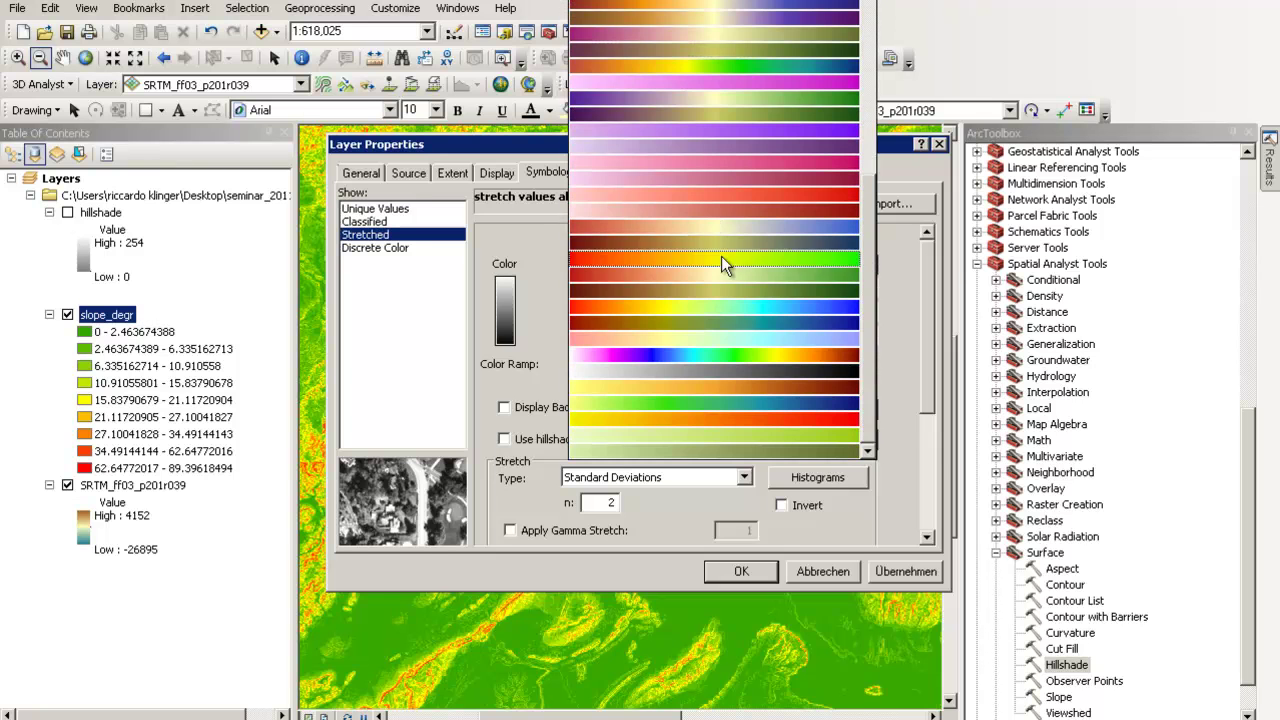
pyautogui.click(728, 259)
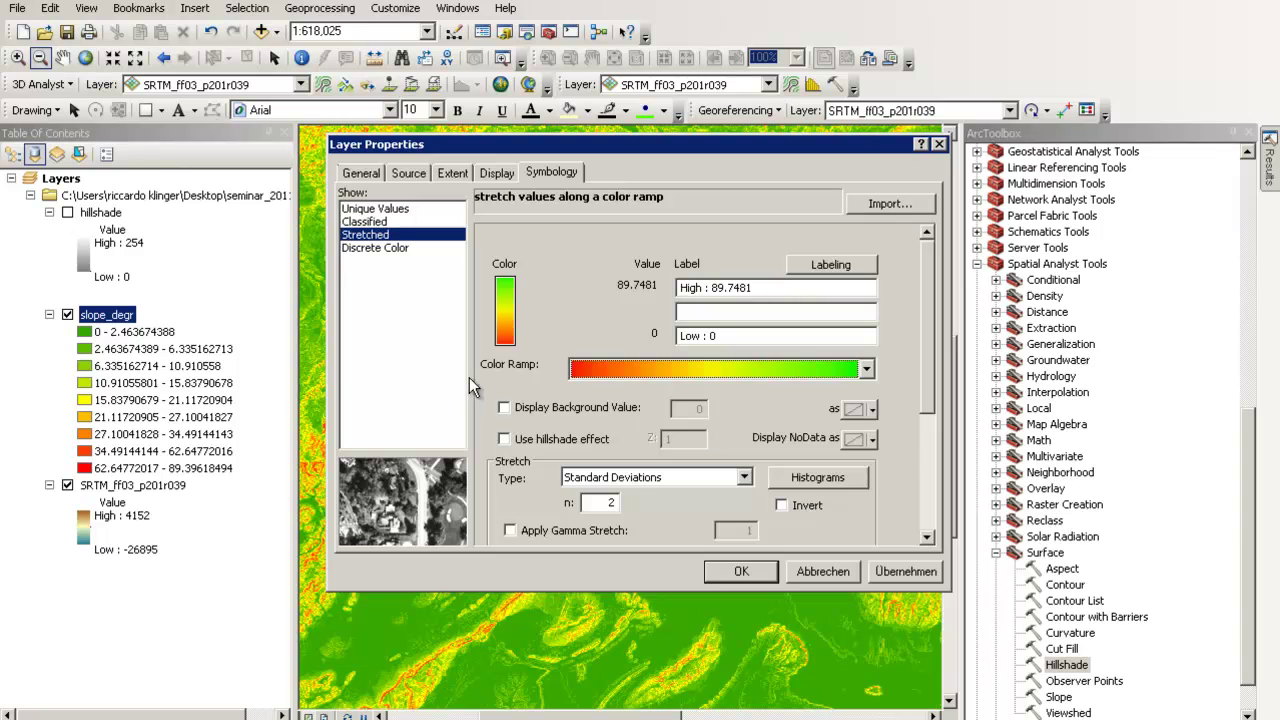
pyautogui.click(781, 505)
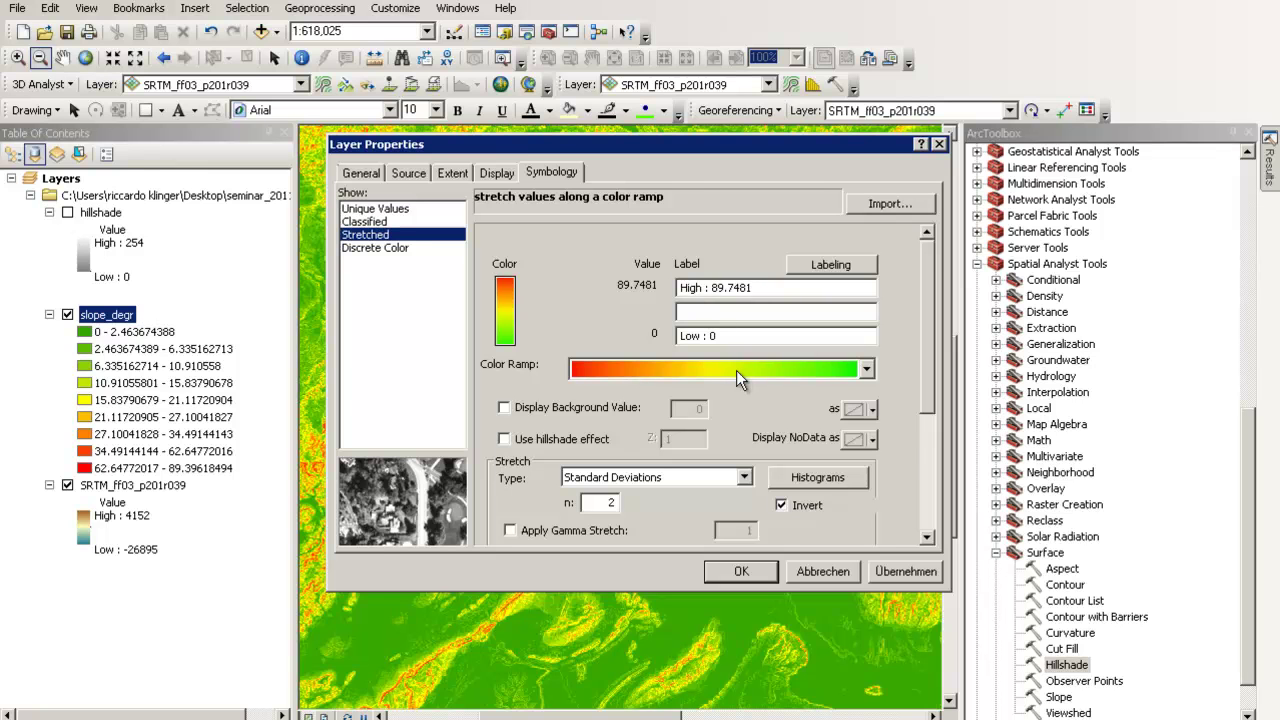
pyautogui.click(755, 571)
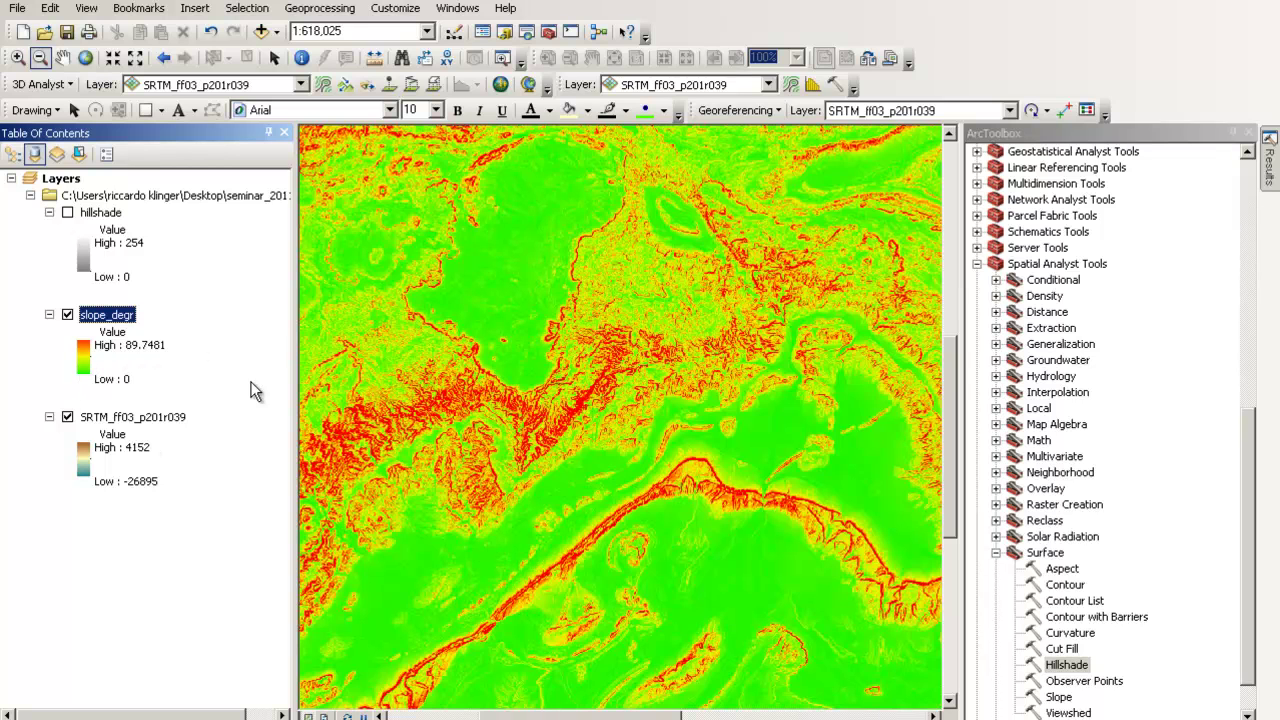
# Step: Zoom in on the western edge of the slope raster and identify the slope value on the red border line
pyautogui.moveTo(580, 716); pyautogui.dragTo(472, 716)
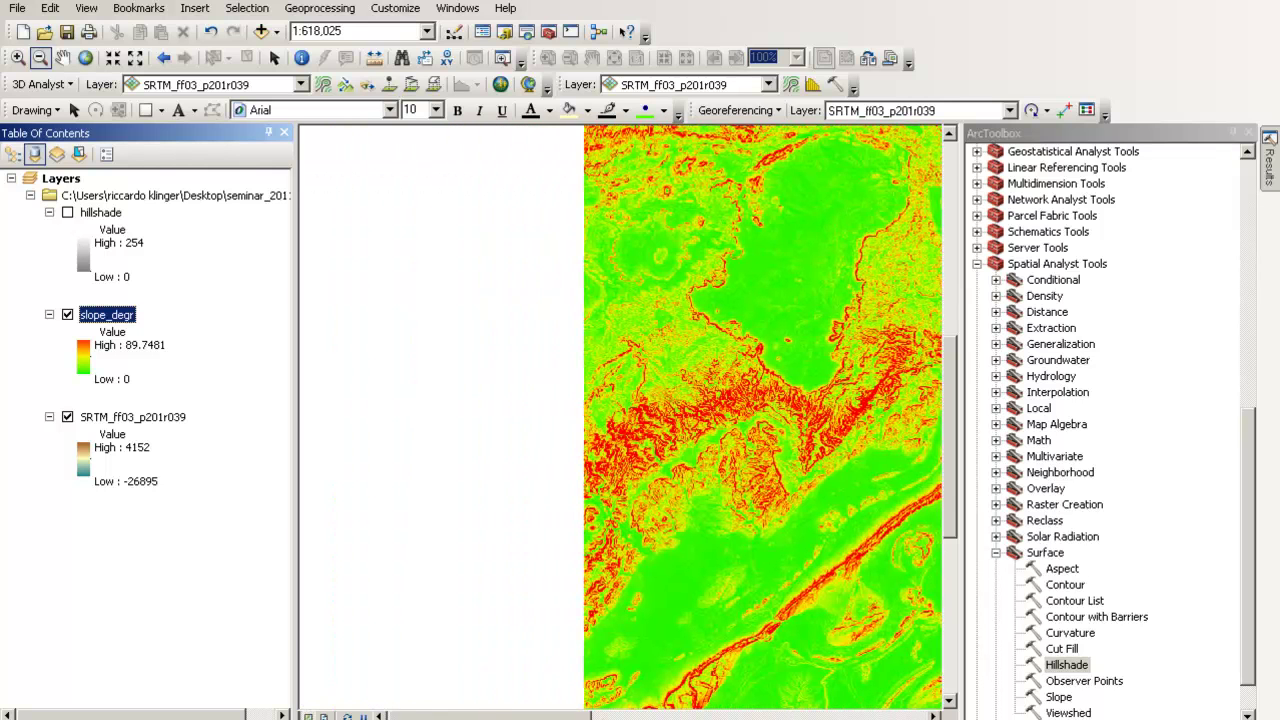
pyautogui.moveTo(379, 424); pyautogui.dragTo(490, 562)
pyautogui.click(18, 57)
pyautogui.moveTo(368, 400); pyautogui.dragTo(440, 477)
pyautogui.moveTo(574, 372); pyautogui.dragTo(708, 562)
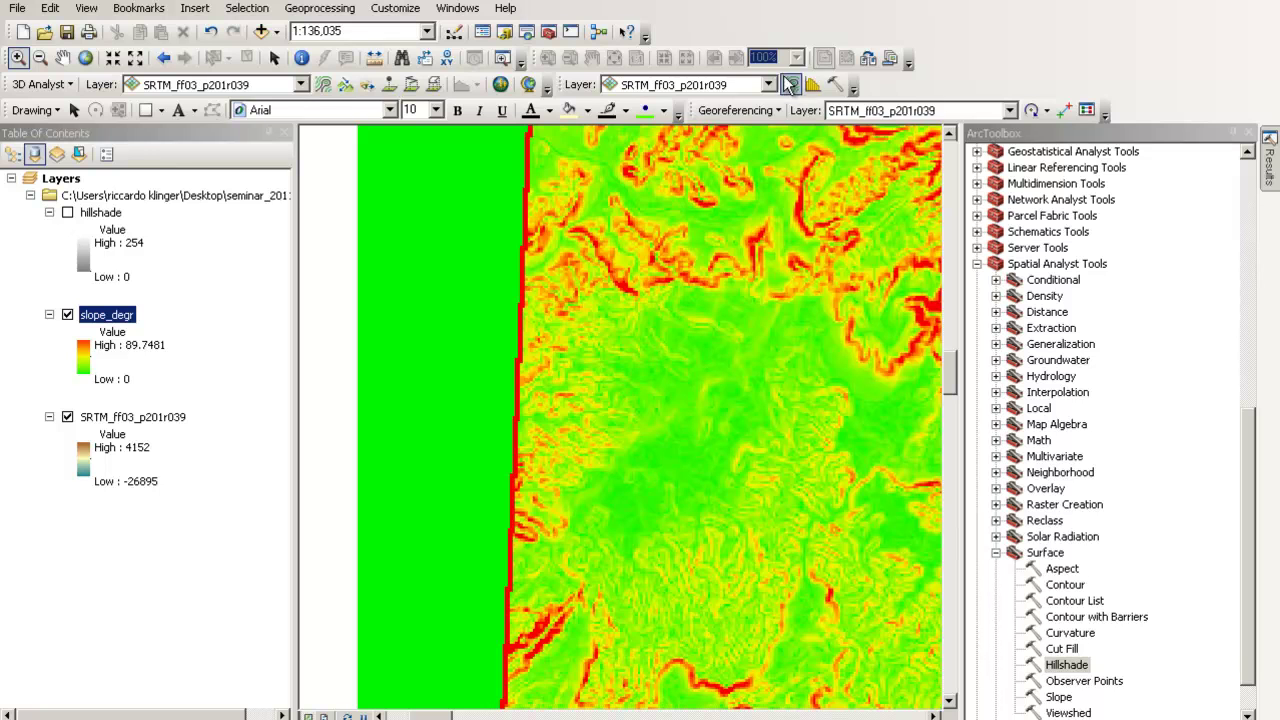
pyautogui.click(301, 58)
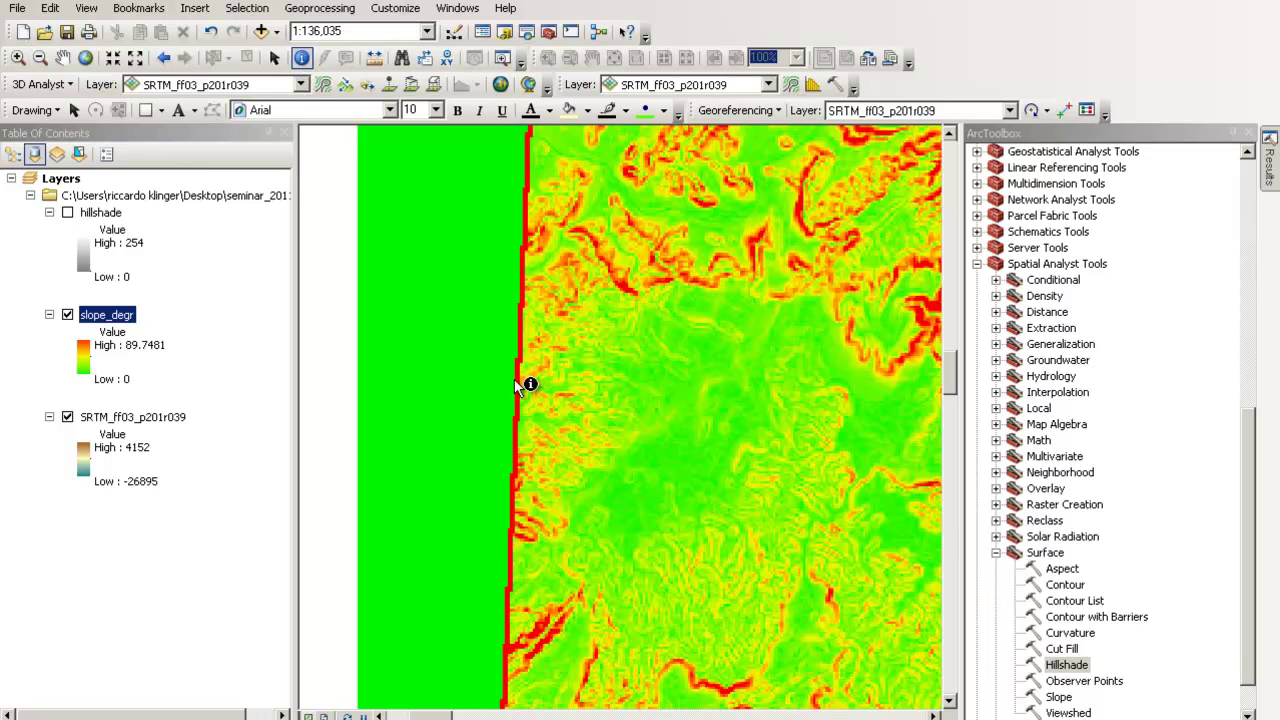
pyautogui.click(517, 393)
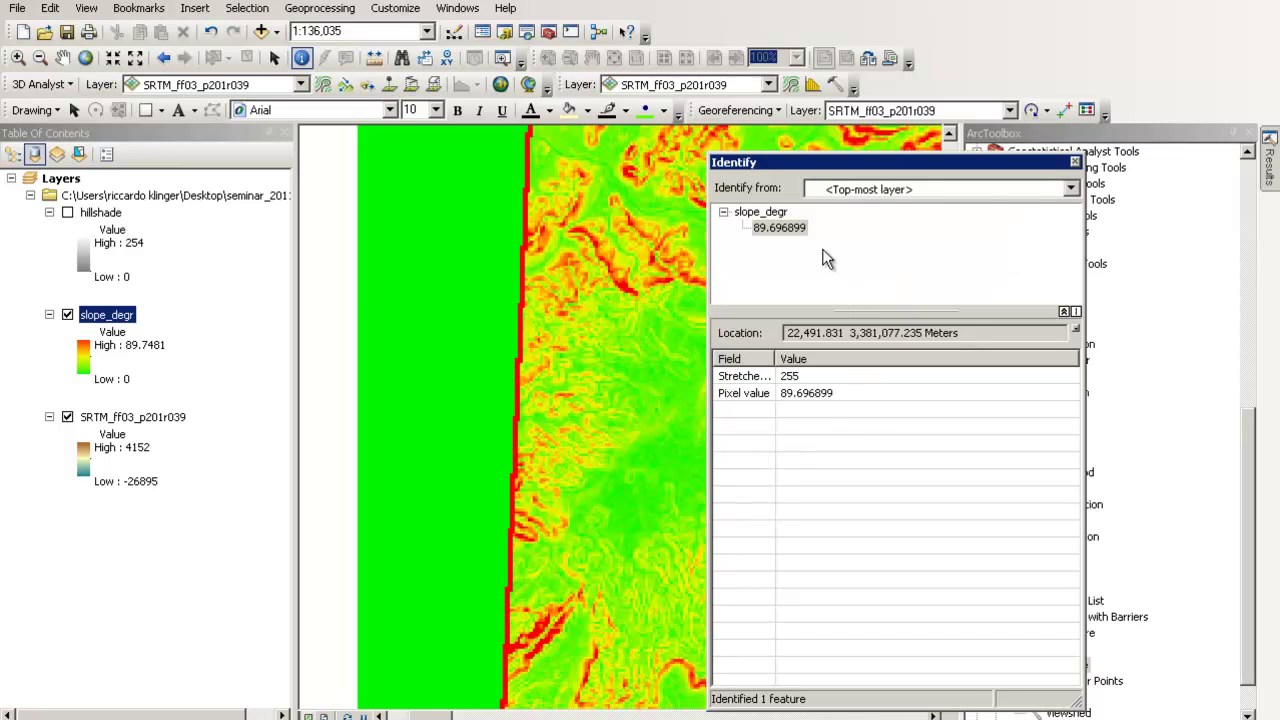
# Step: Identify the values of all layers at a point on the slope raster's western border line, including the SRTM elevation
pyautogui.click(1066, 189)
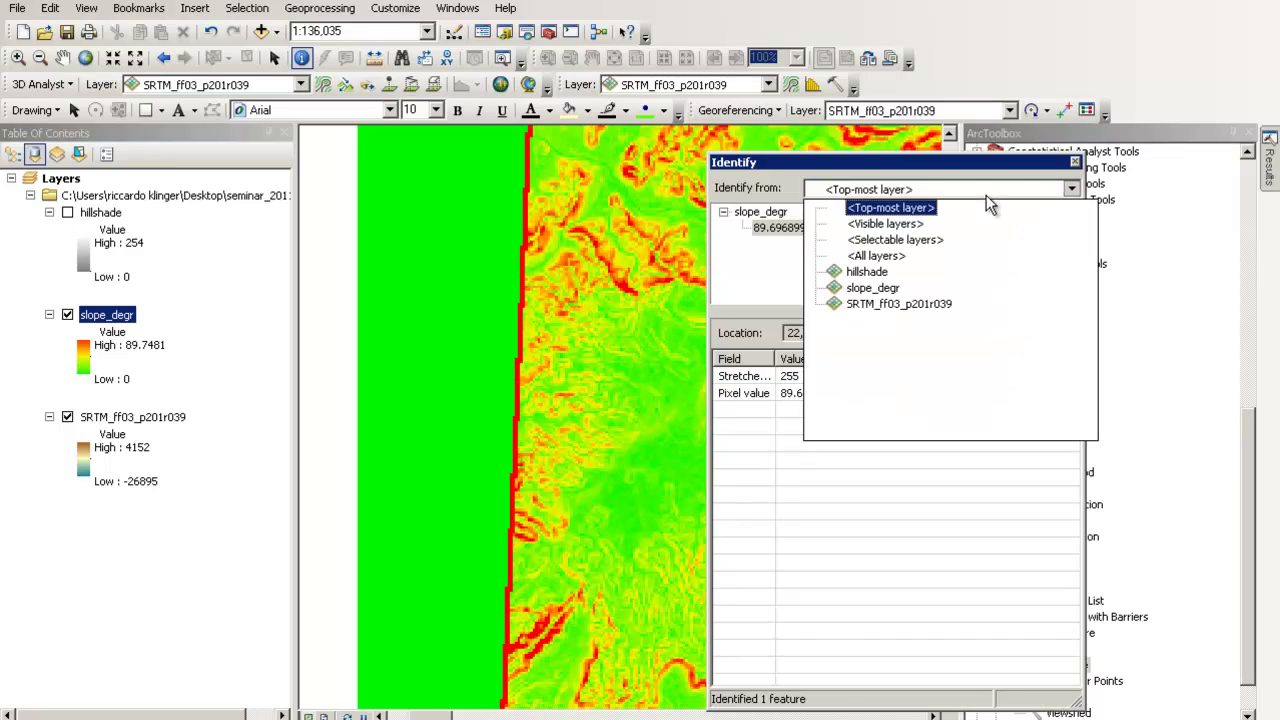
pyautogui.click(876, 255)
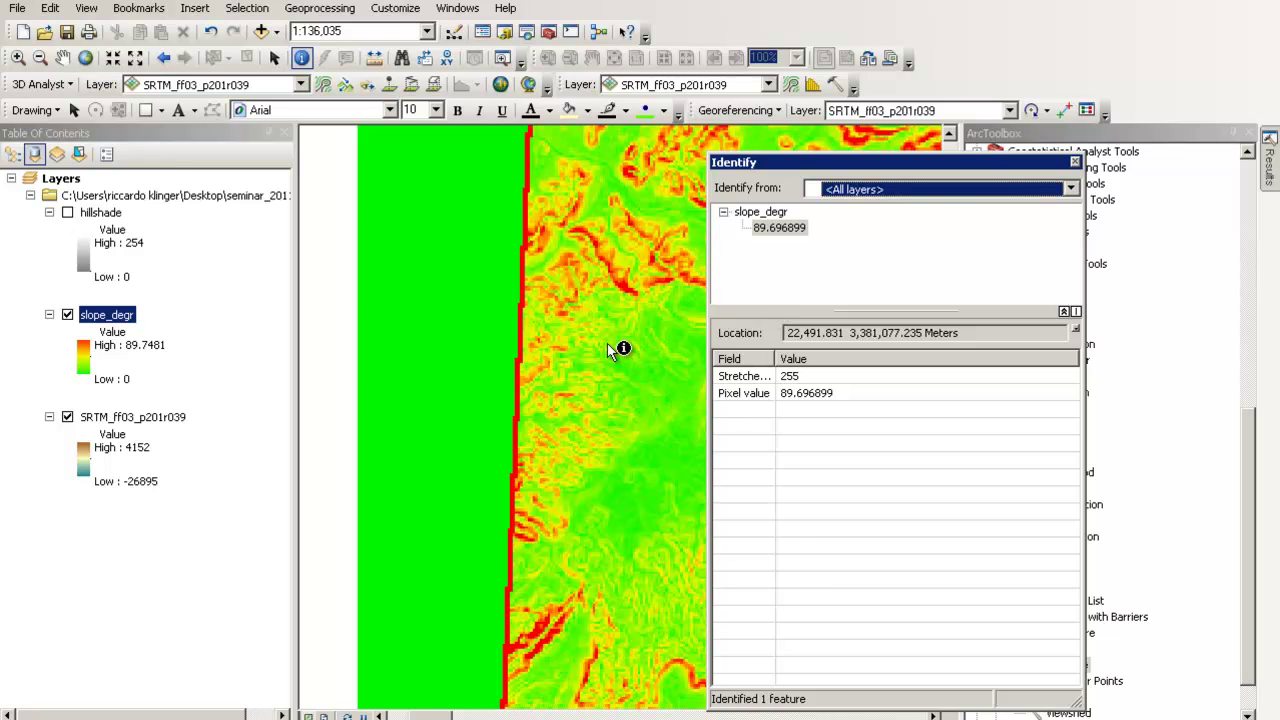
pyautogui.click(519, 366)
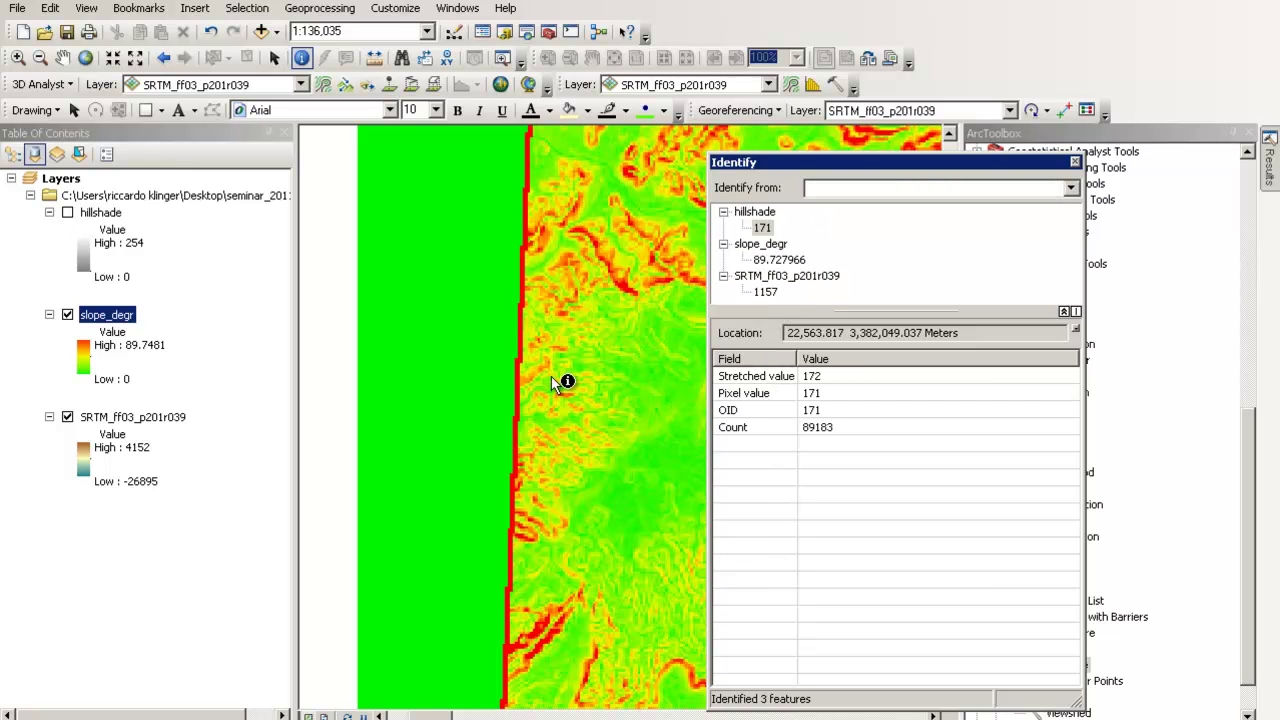
pyautogui.click(785, 279)
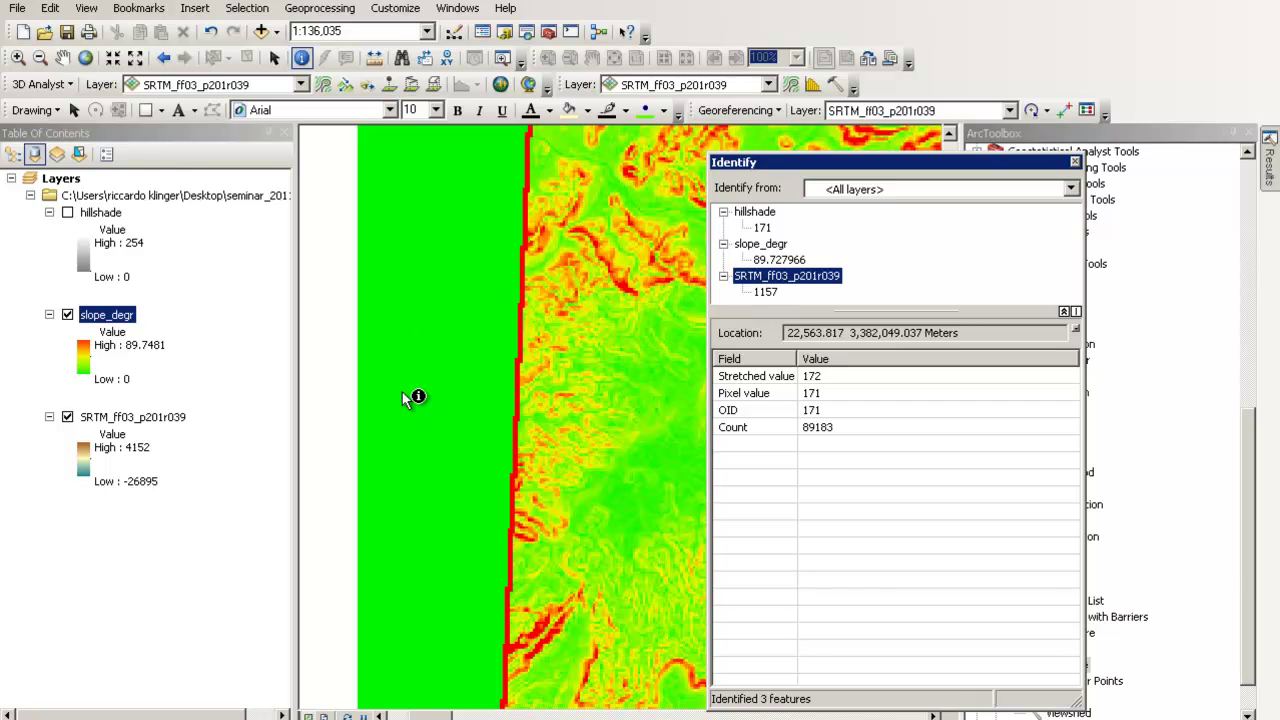
pyautogui.click(1074, 162)
# Step: Zoom out to 1:800,000 and turn the hillshade layer back on over slope_degr
pyautogui.scroll(-4, 644, 418)
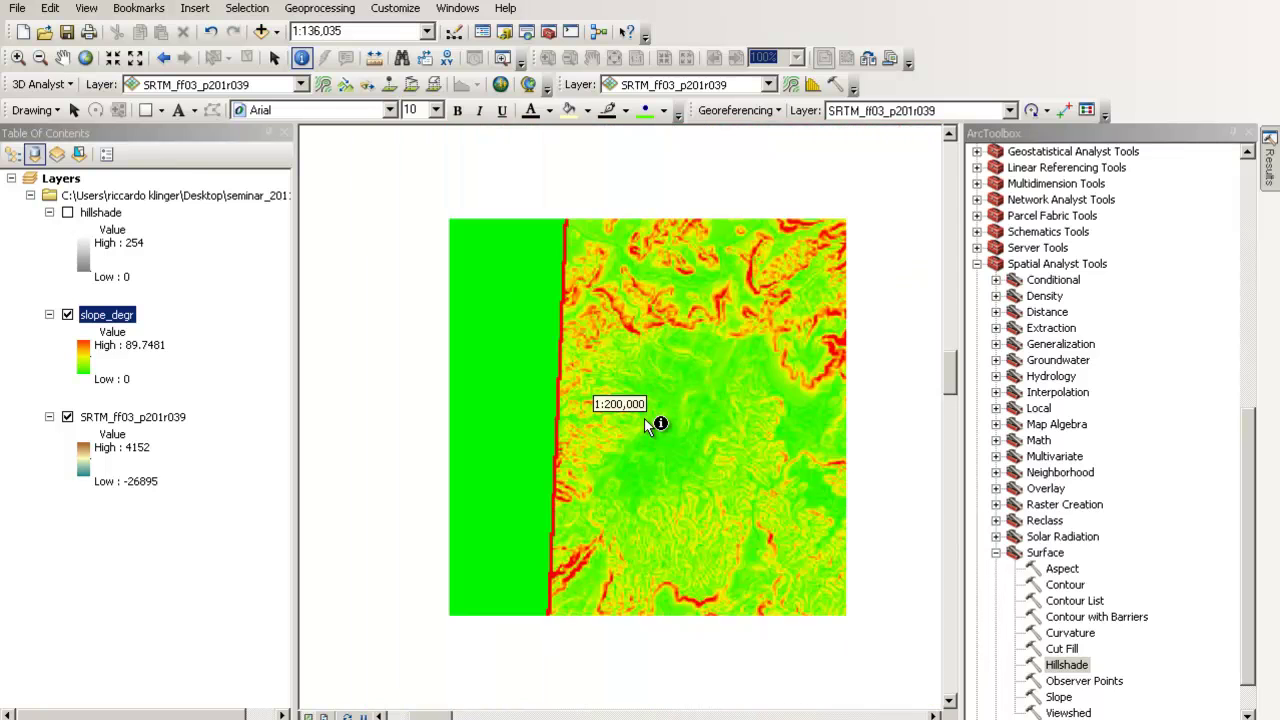
pyautogui.scroll(-2, 826, 510)
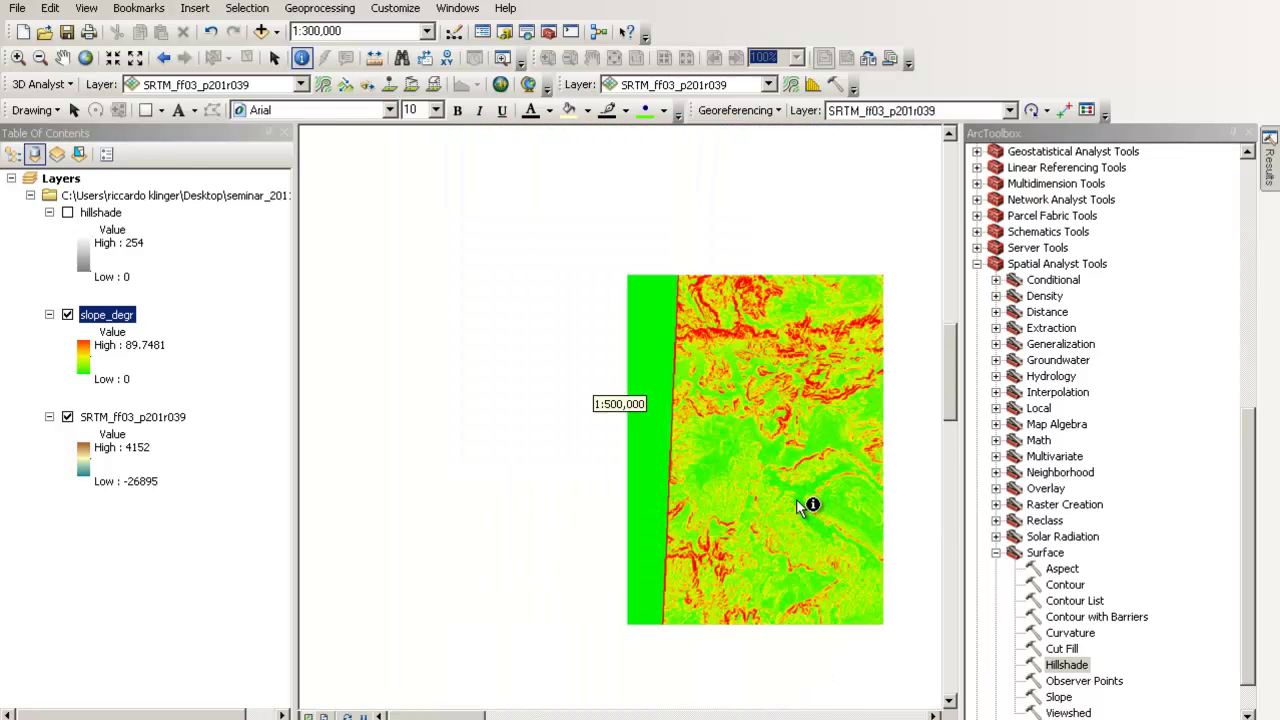
pyautogui.scroll(-2, 790, 552)
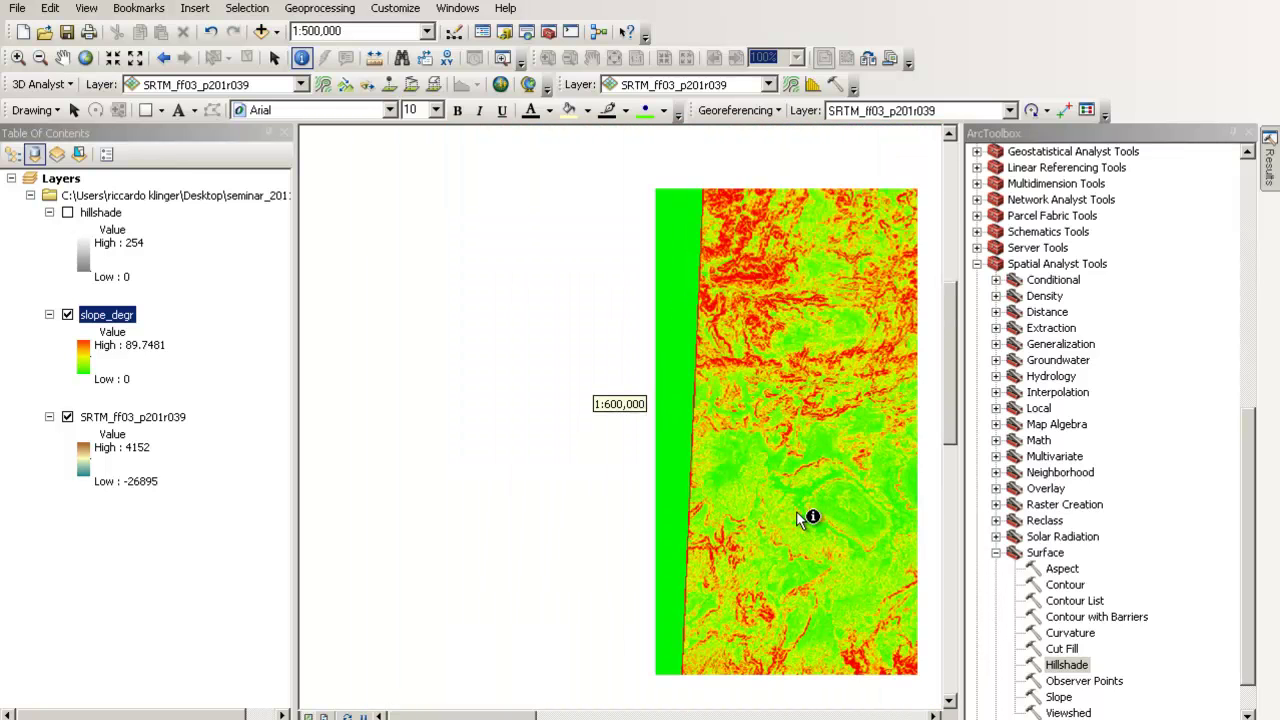
pyautogui.press('Right')
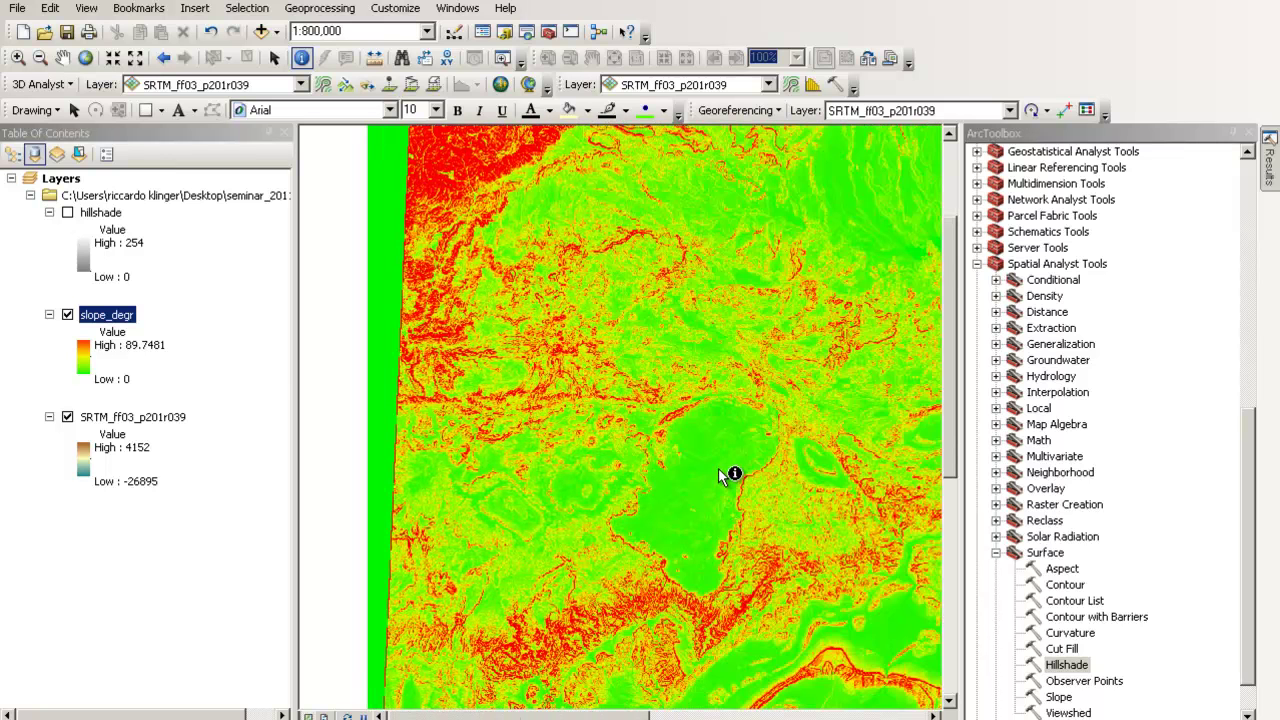
pyautogui.click(67, 213)
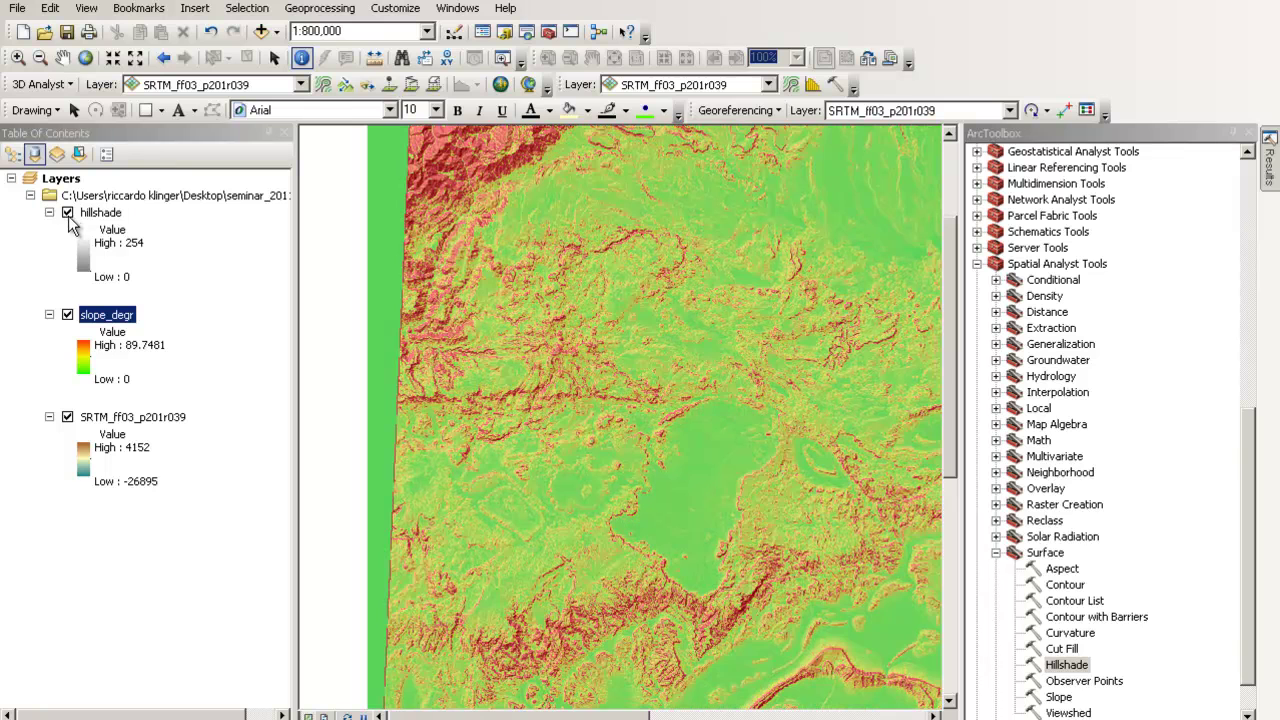
# Step: Run the Aspect tool on SRTM_ff03_p201r039, saving the output raster as aspect.tif in the DGM folder, and check its progress
pyautogui.doubleClick(1060, 570)
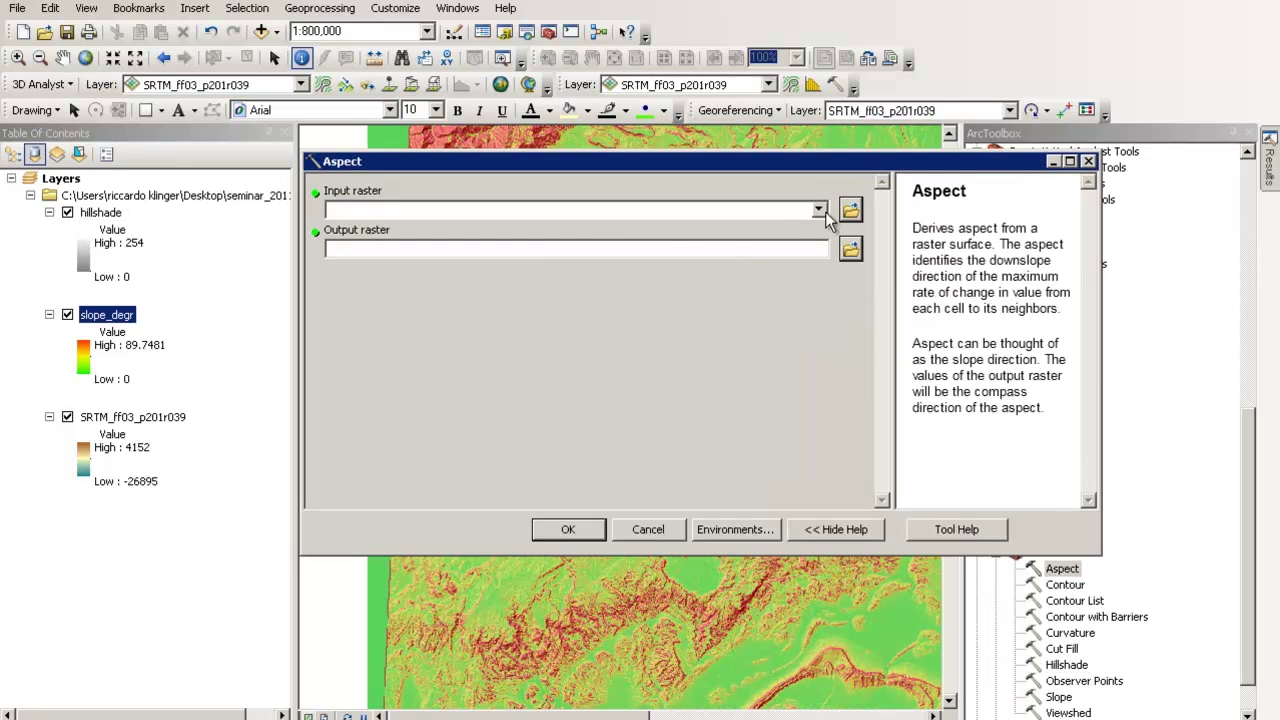
pyautogui.click(820, 212)
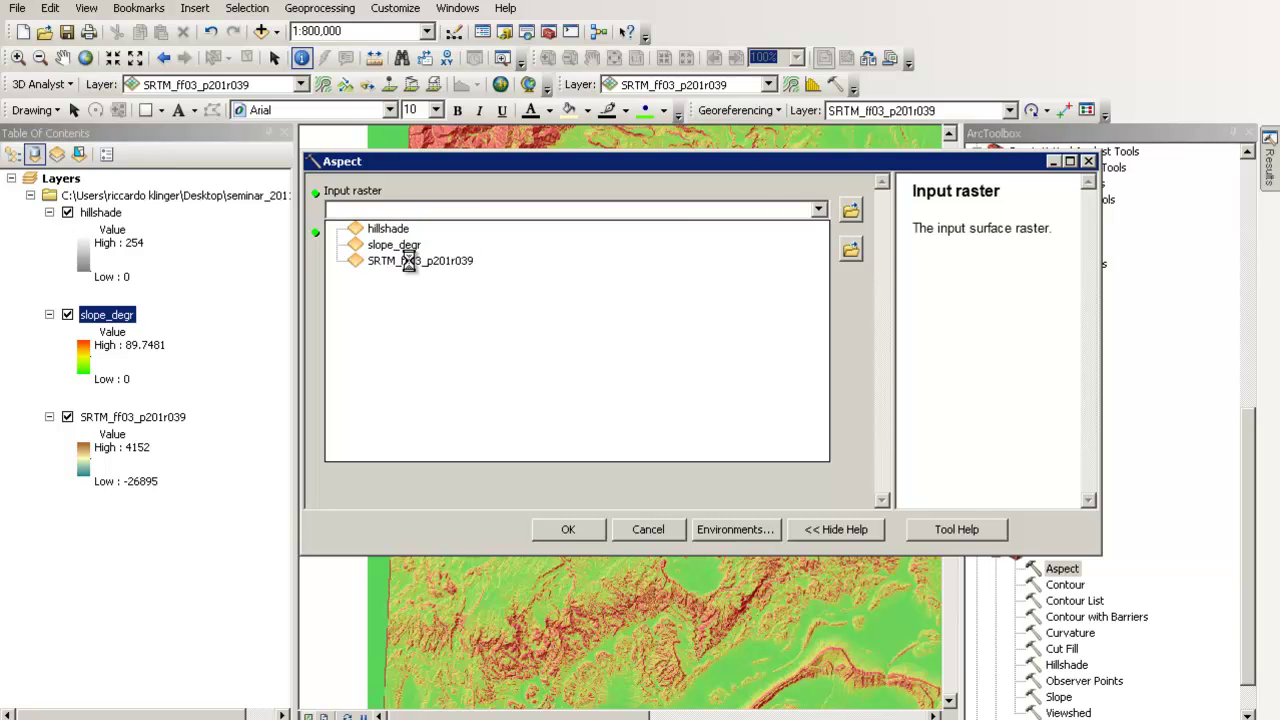
pyautogui.click(409, 260)
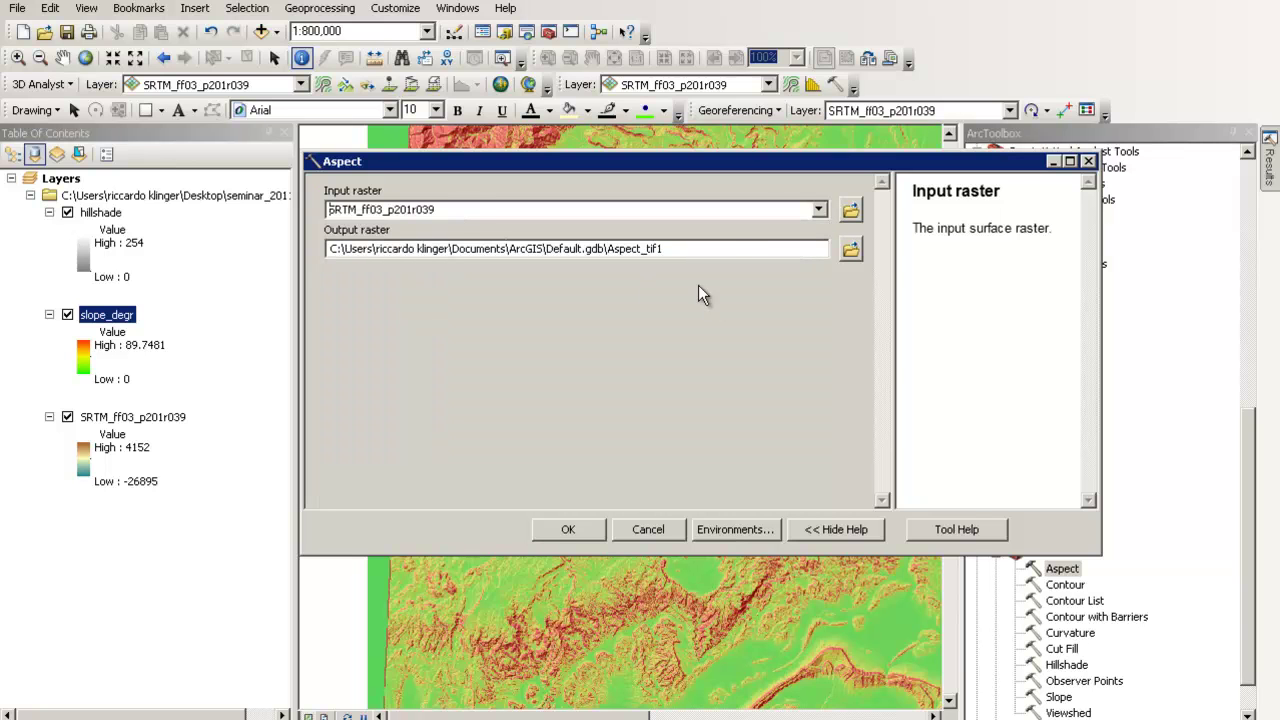
pyautogui.click(729, 249)
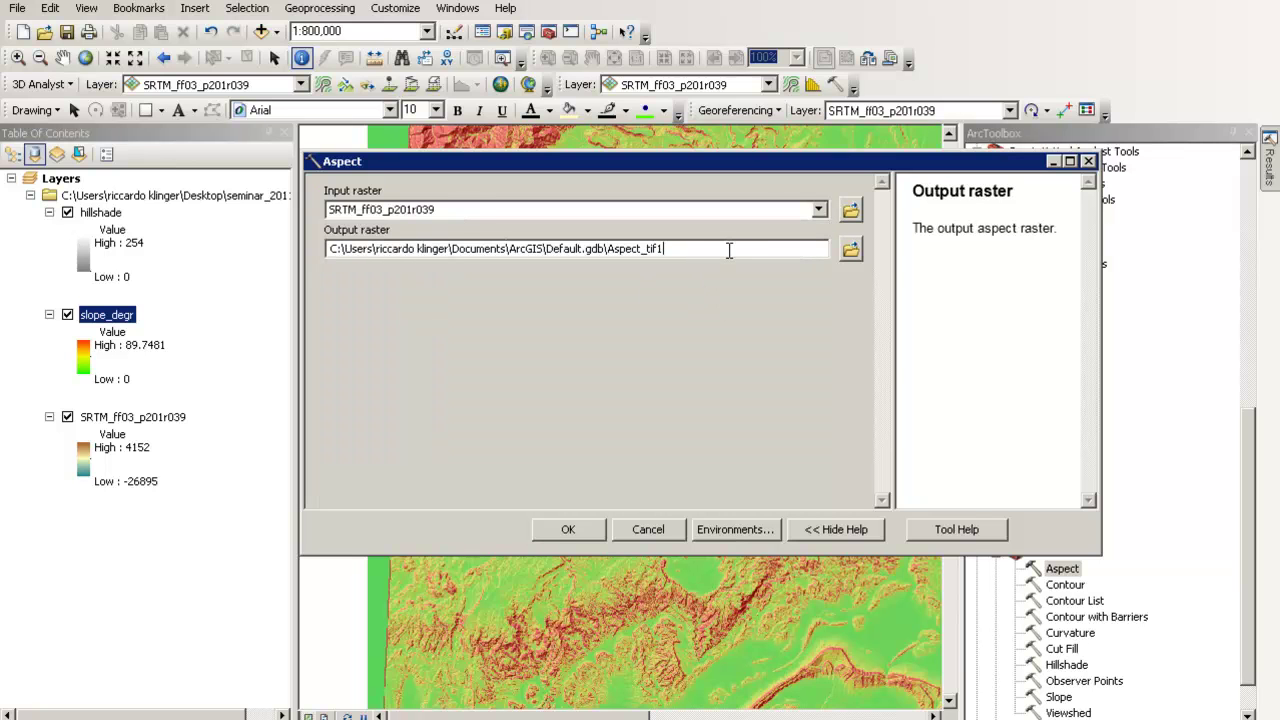
pyautogui.click(850, 250)
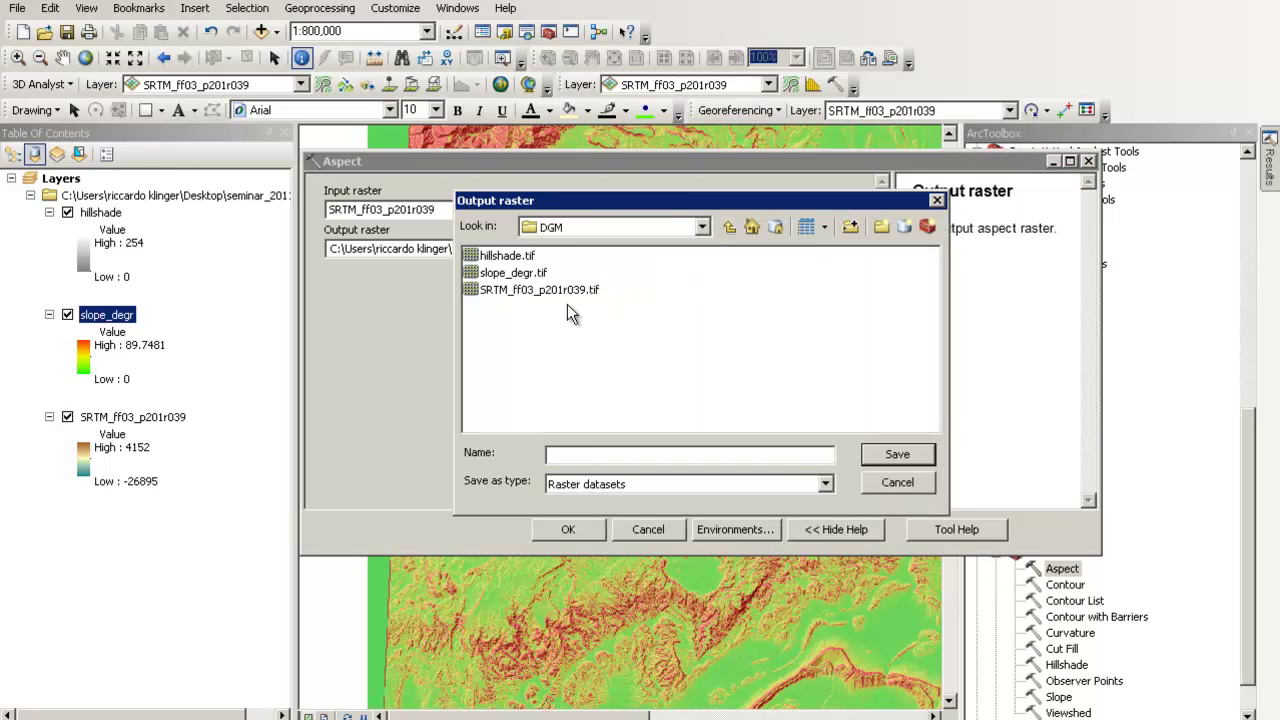
pyautogui.write('aspect.tif')
pyautogui.click(906, 458)
pyautogui.click(566, 530)
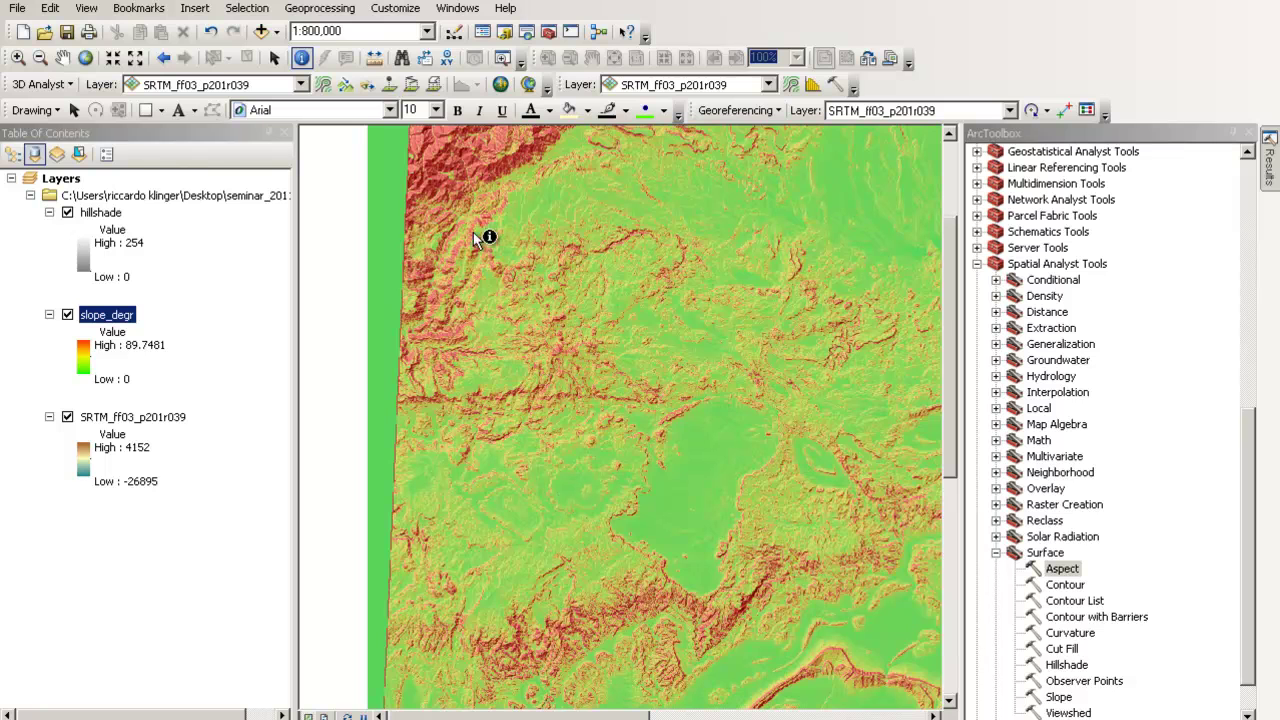
pyautogui.moveTo(1270, 165)
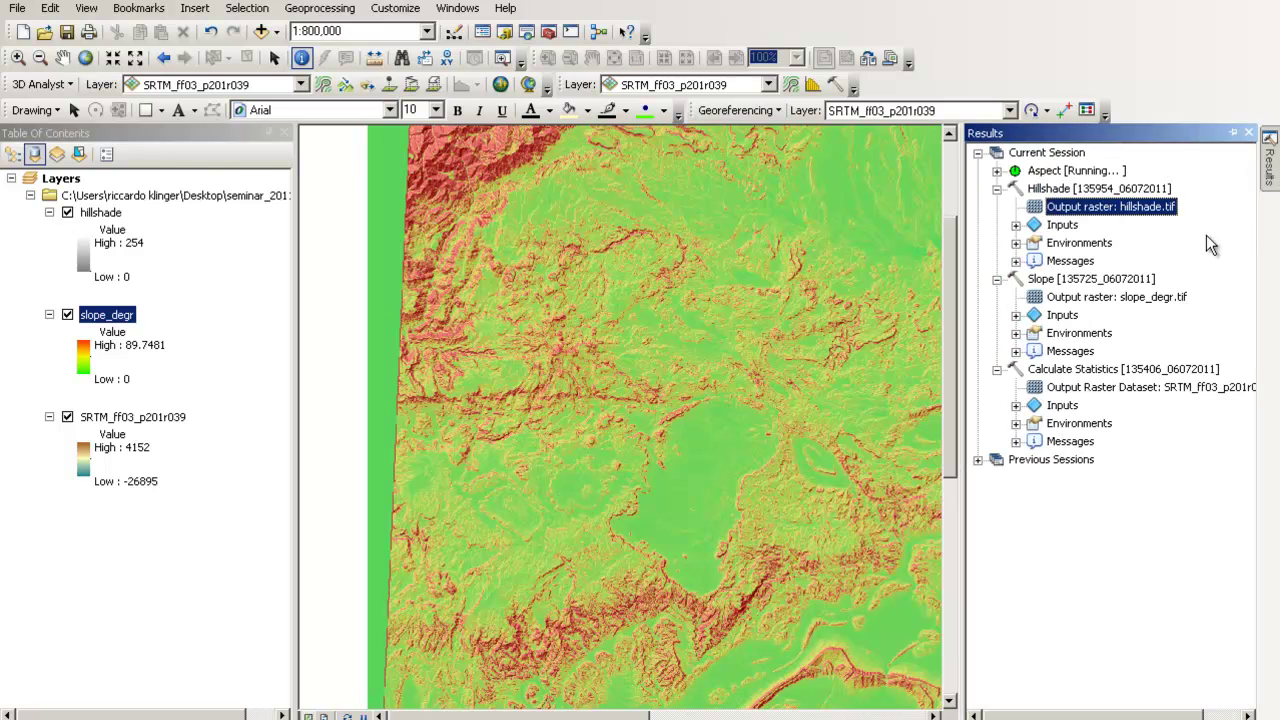
# Step: Add the Aspect tool's output raster to the map and identify the values of all layers at a point on it
pyautogui.click(1067, 190)
pyautogui.rightClick(1068, 191)
pyautogui.click(1100, 206)
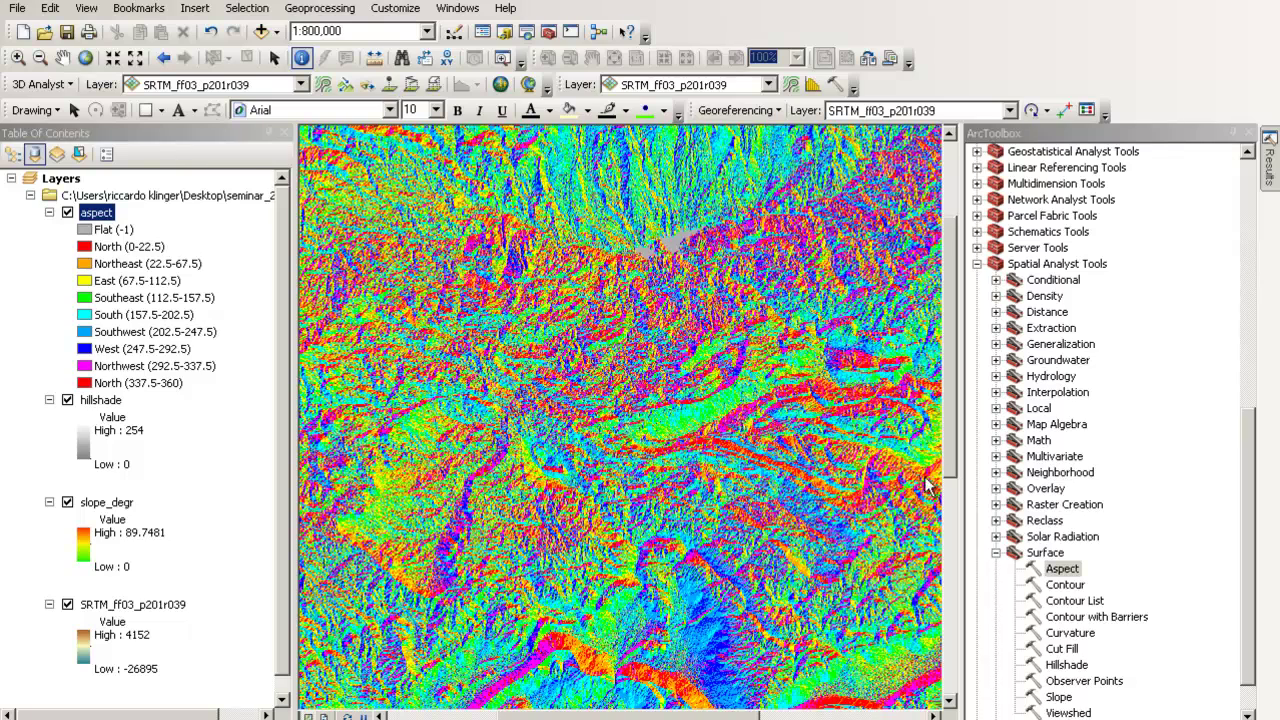
pyautogui.click(944, 484)
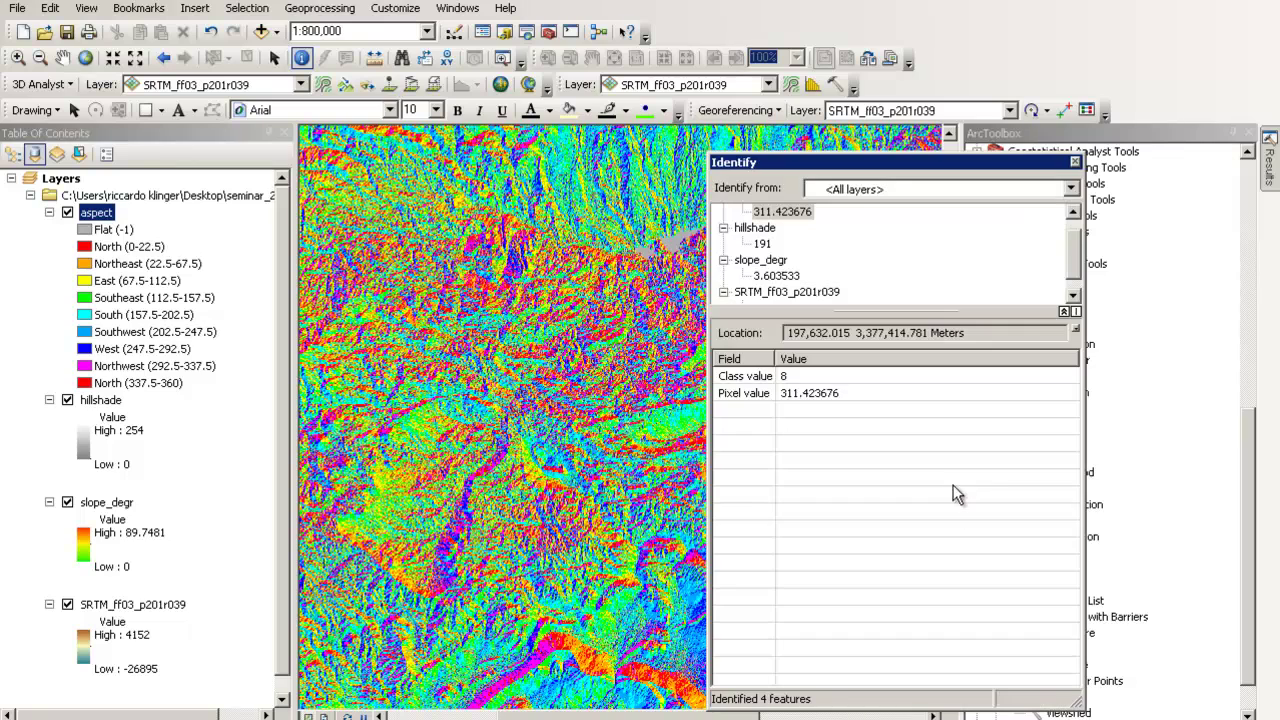
pyautogui.click(1075, 163)
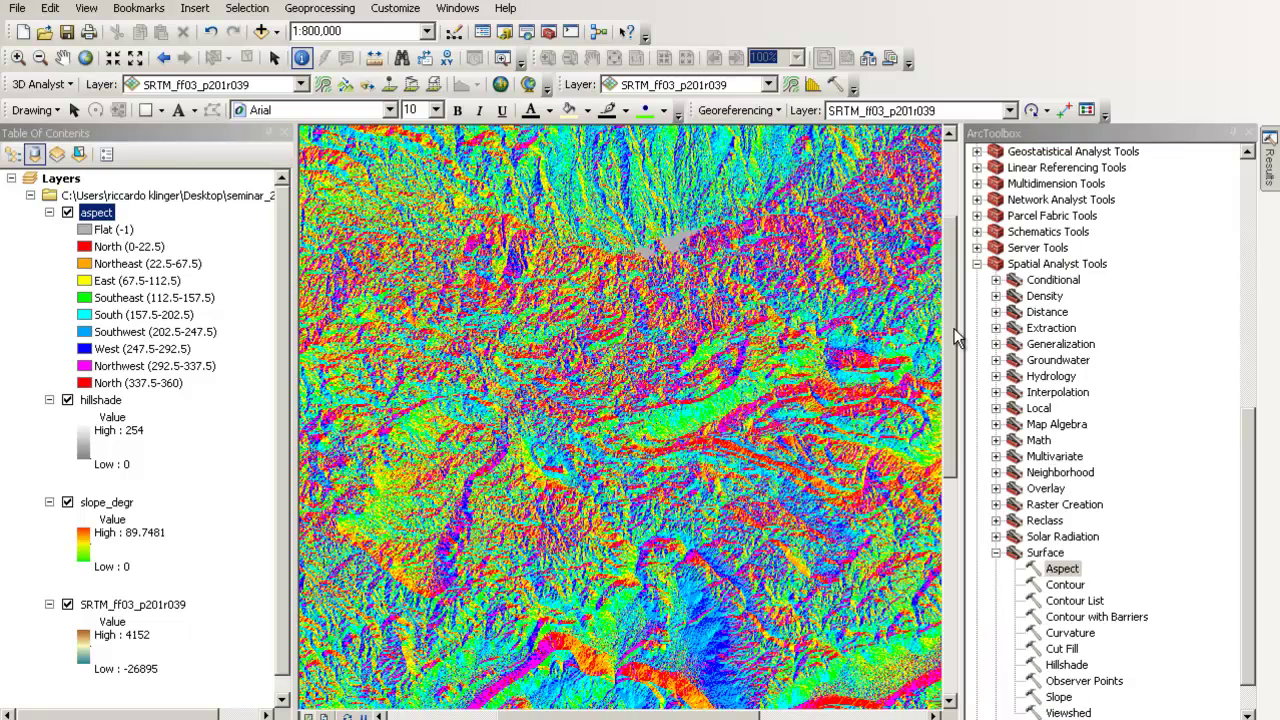
# Step: Zoom in on the magenta northwest-facing ridge of the aspect raster and examine its colours against the direction classes in the legend
pyautogui.click(26, 57)
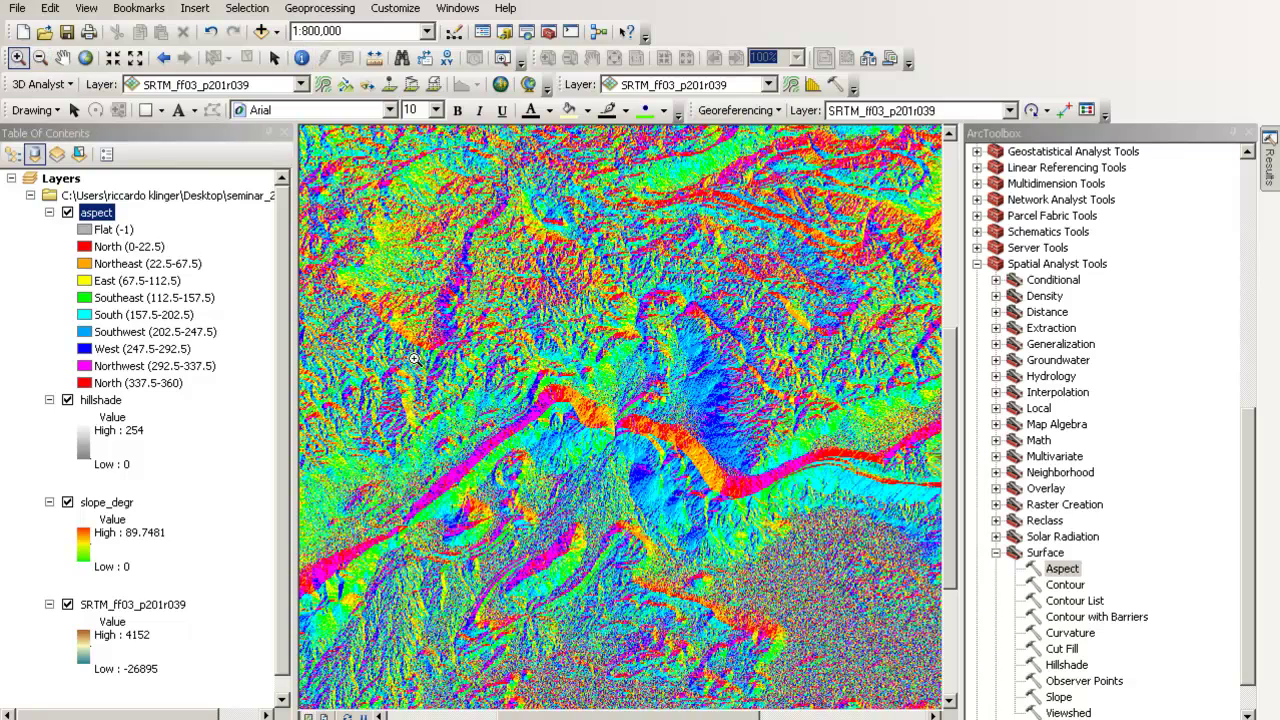
pyautogui.click(703, 532)
pyautogui.moveTo(412, 338); pyautogui.dragTo(702, 491)
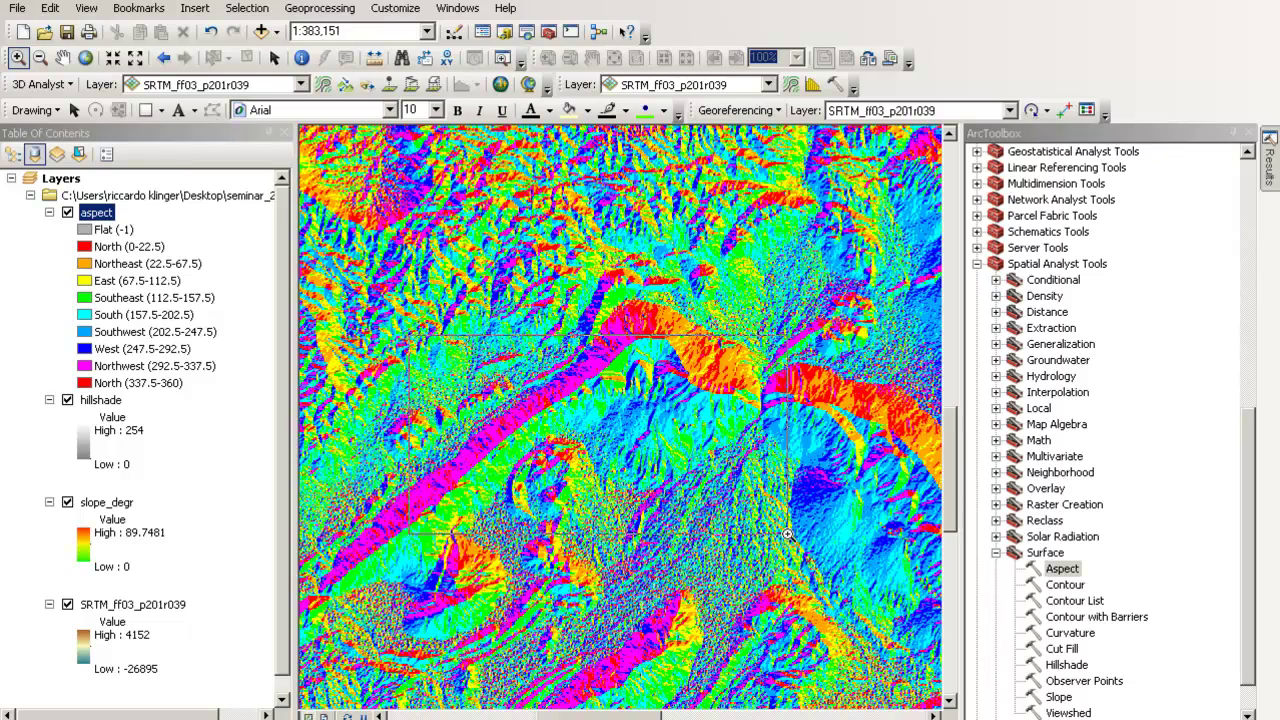
pyautogui.moveTo(322, 276); pyautogui.dragTo(678, 565)
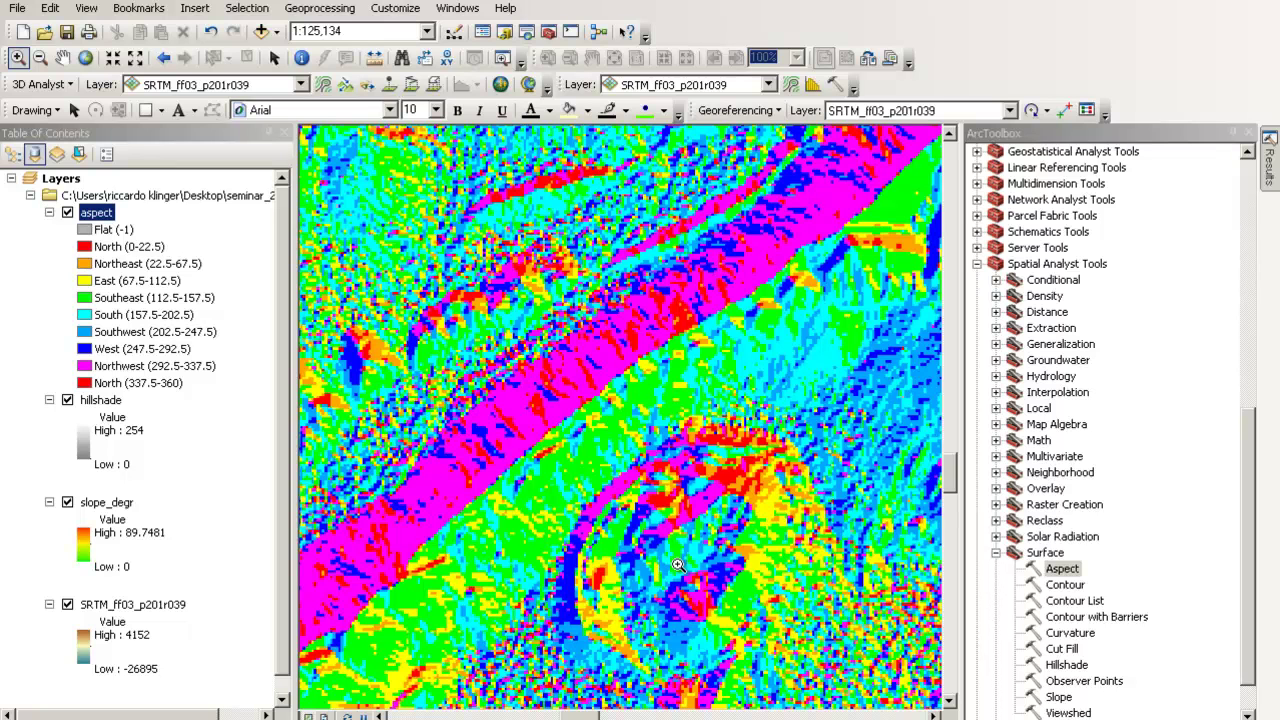
pyautogui.click(110, 247)
pyautogui.click(125, 383)
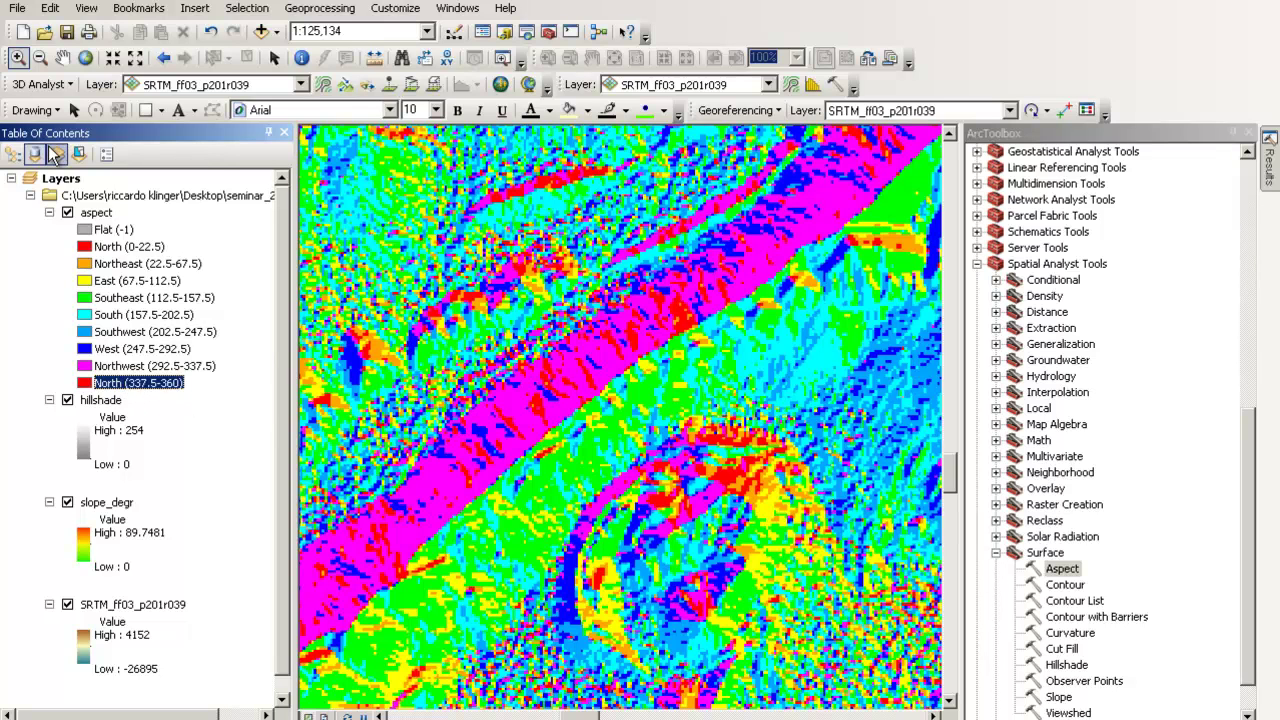
pyautogui.click(147, 265)
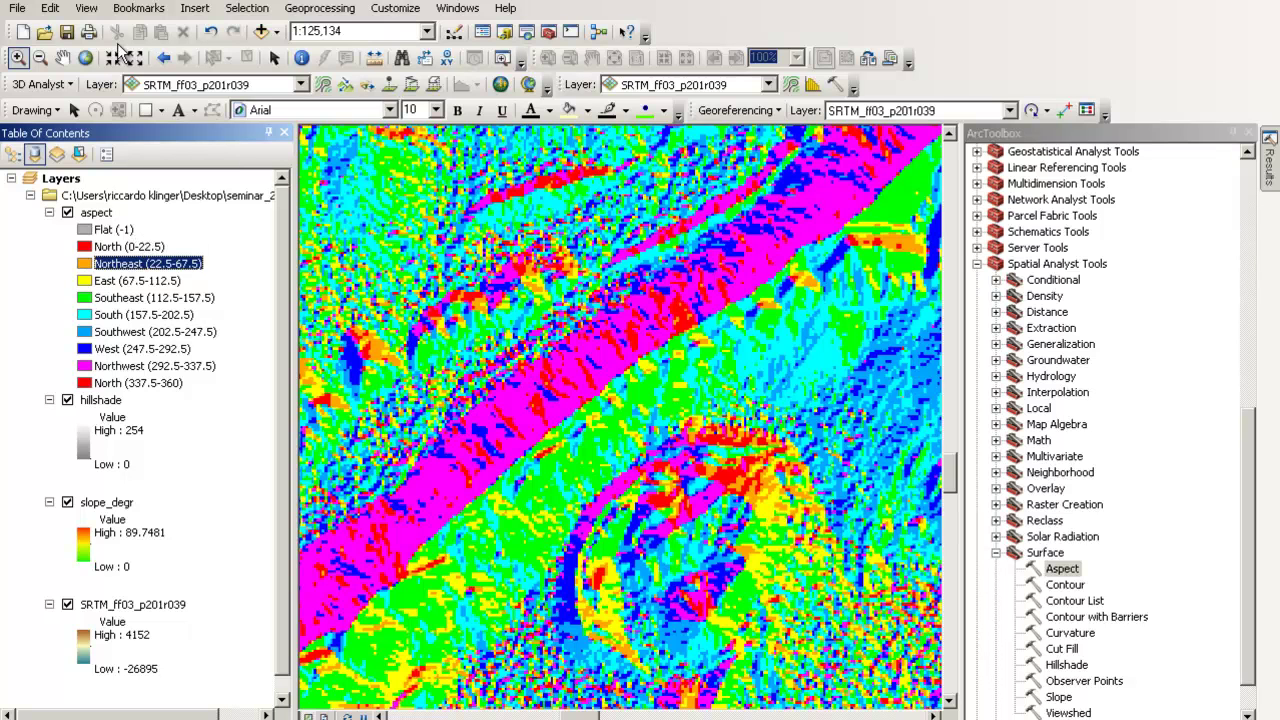
# Step: Zoom in on the grey flat area in the northern part of the aspect raster and identify its values in all layers
pyautogui.click(46, 53)
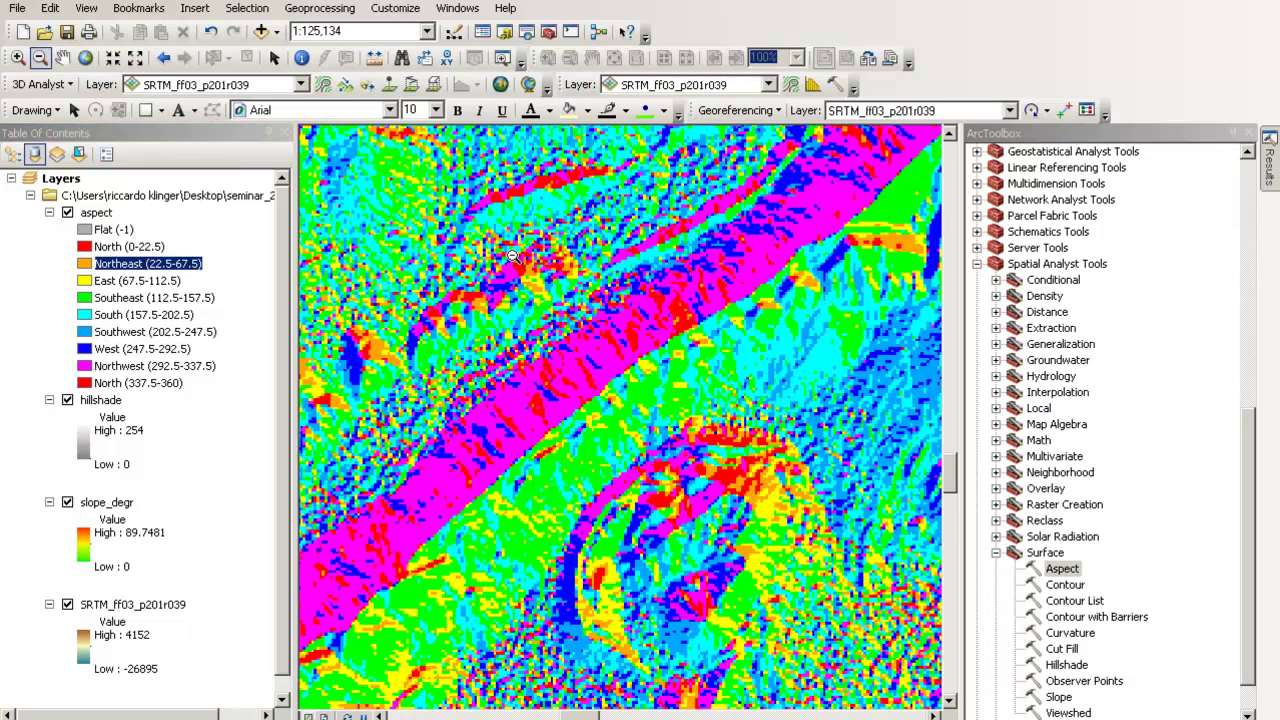
pyautogui.click(792, 505)
pyautogui.click(792, 505)
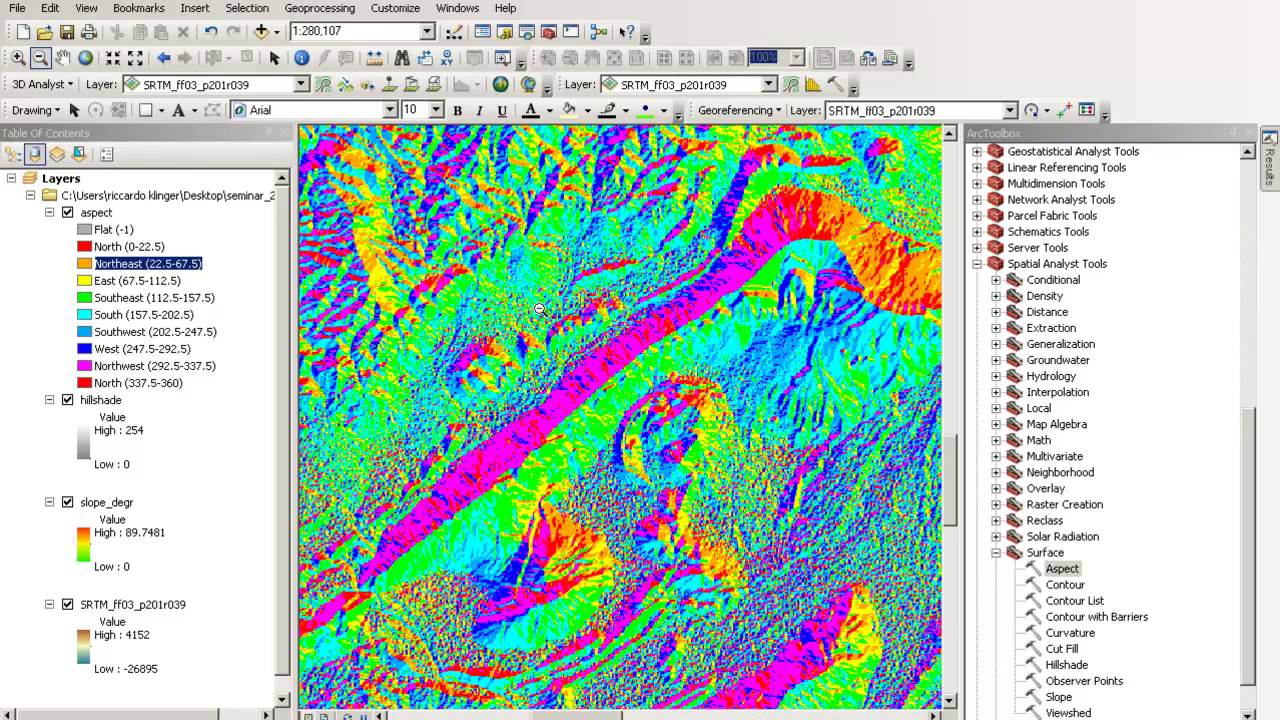
pyautogui.click(740, 457)
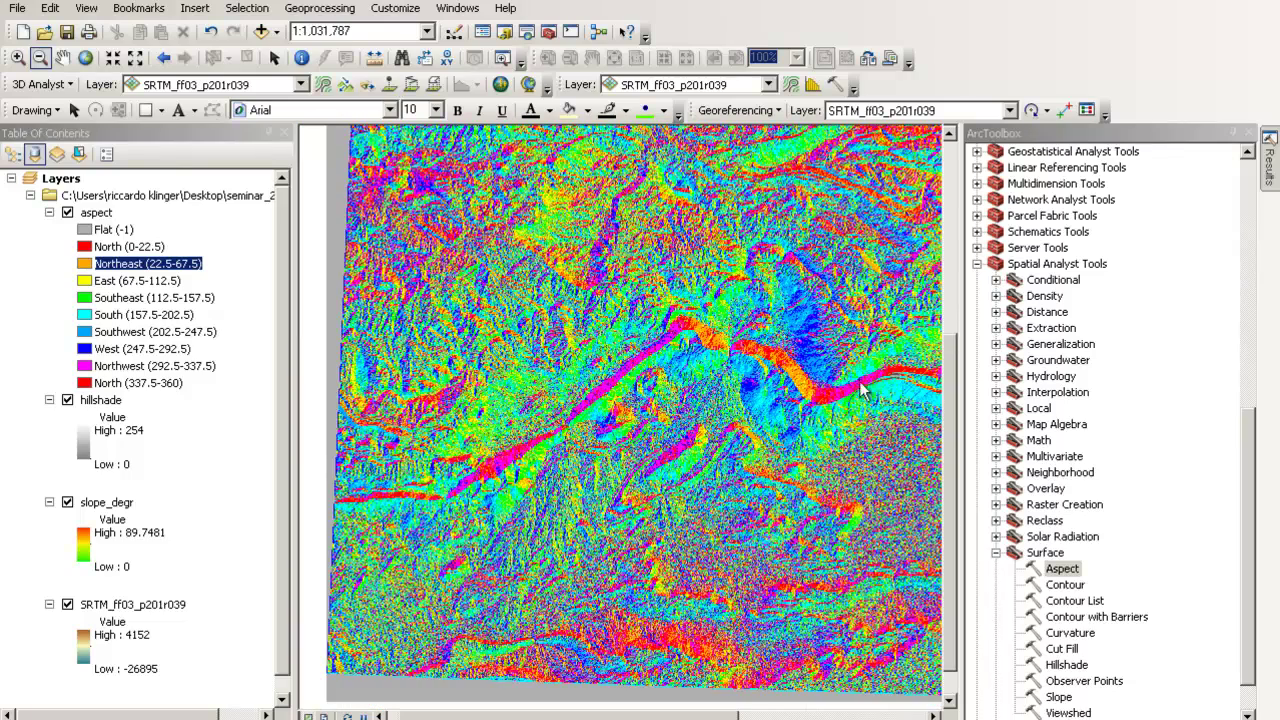
pyautogui.moveTo(957, 432); pyautogui.dragTo(930, 295)
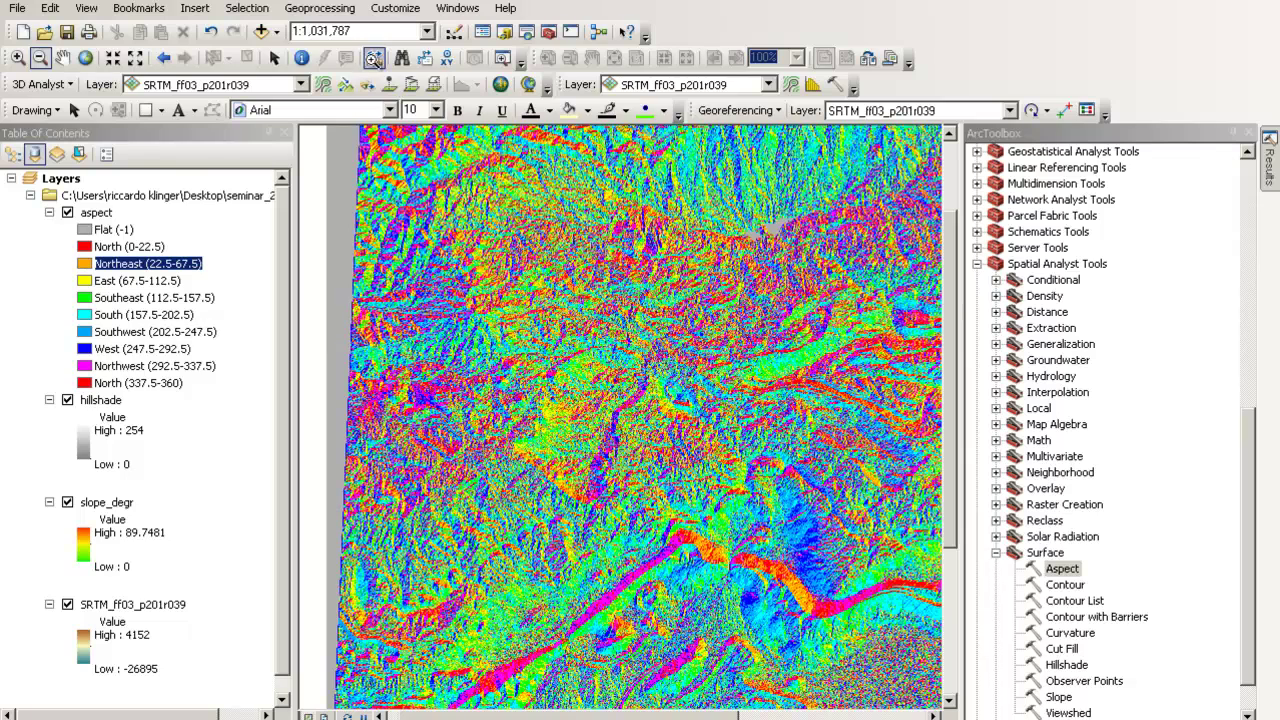
pyautogui.click(18, 57)
pyautogui.moveTo(707, 206); pyautogui.dragTo(820, 269)
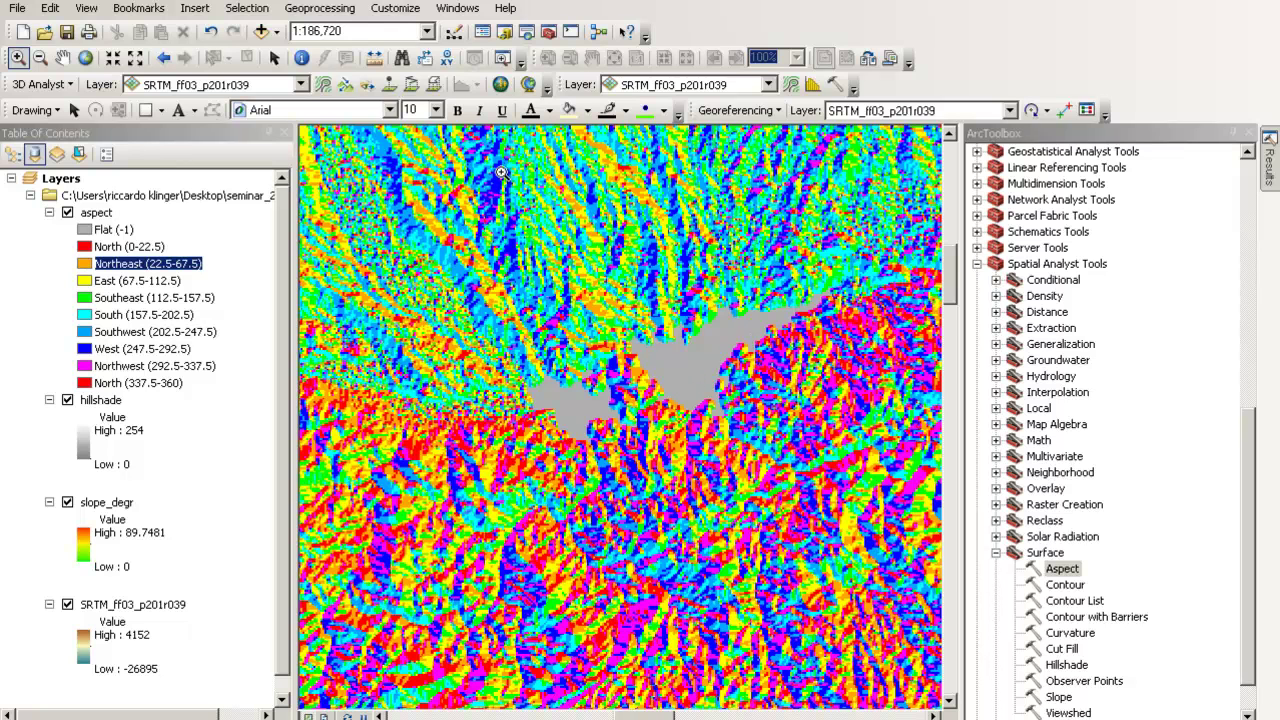
pyautogui.click(301, 57)
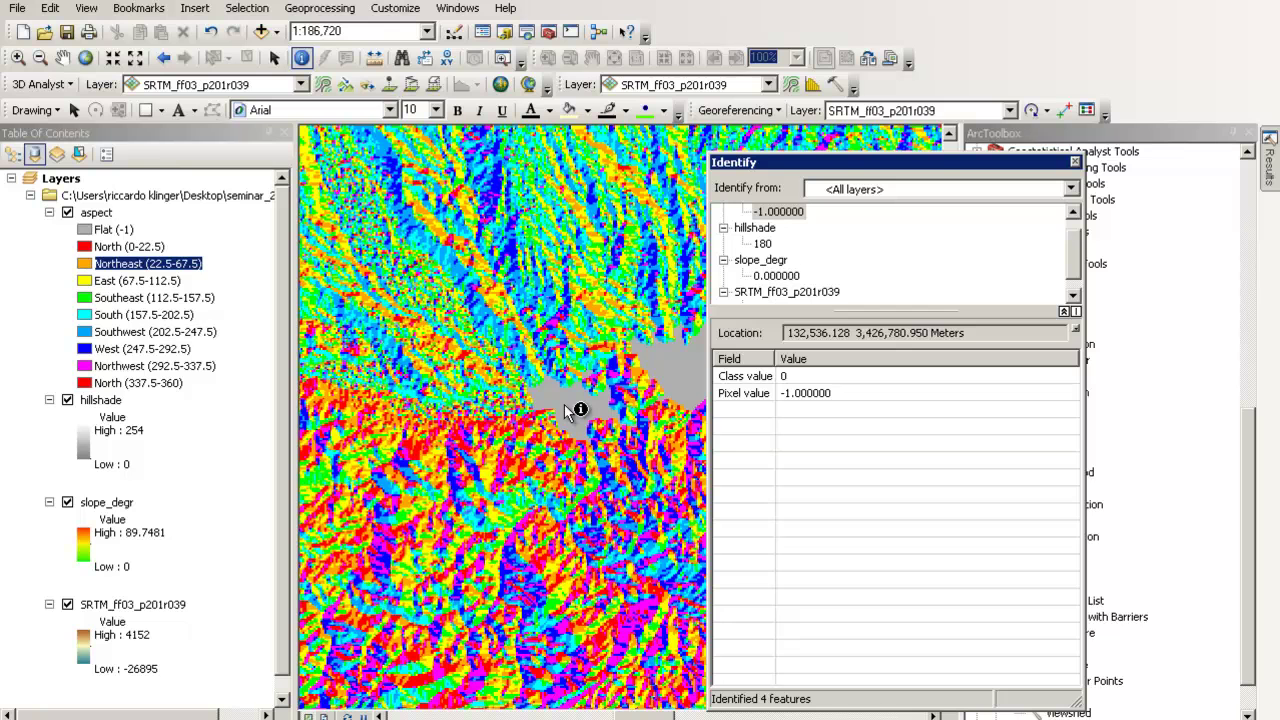
pyautogui.click(1075, 163)
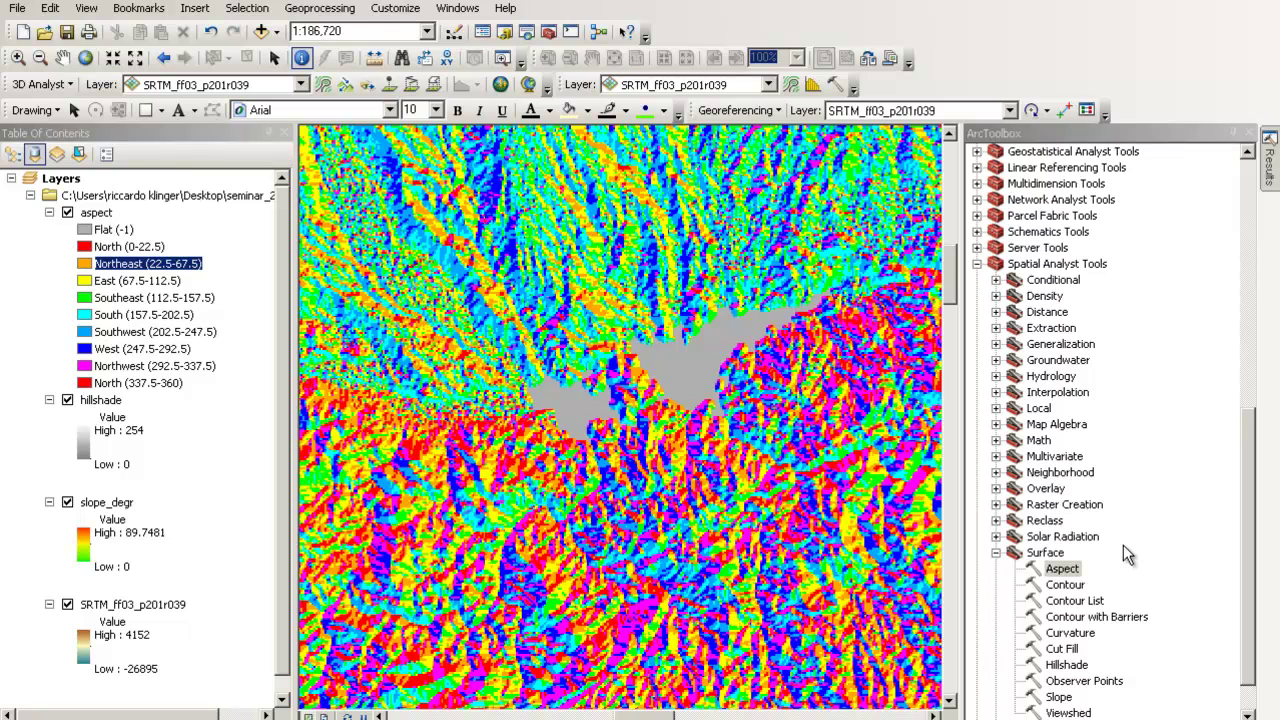
# Step: Set up the Curvature tool with SRTM_ff03_p201r039 as input and curvature.tif in the DGM folder as the output curvature raster
pyautogui.click(1066, 630)
pyautogui.doubleClick(1066, 630)
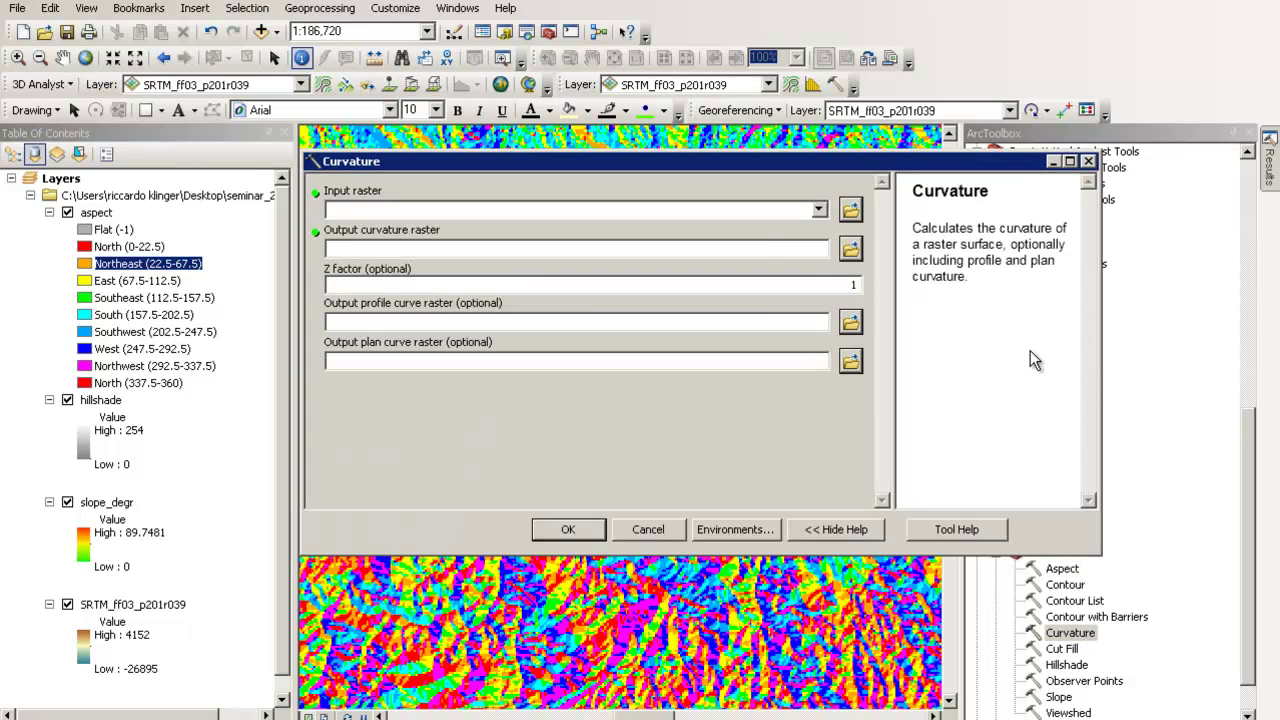
pyautogui.click(819, 209)
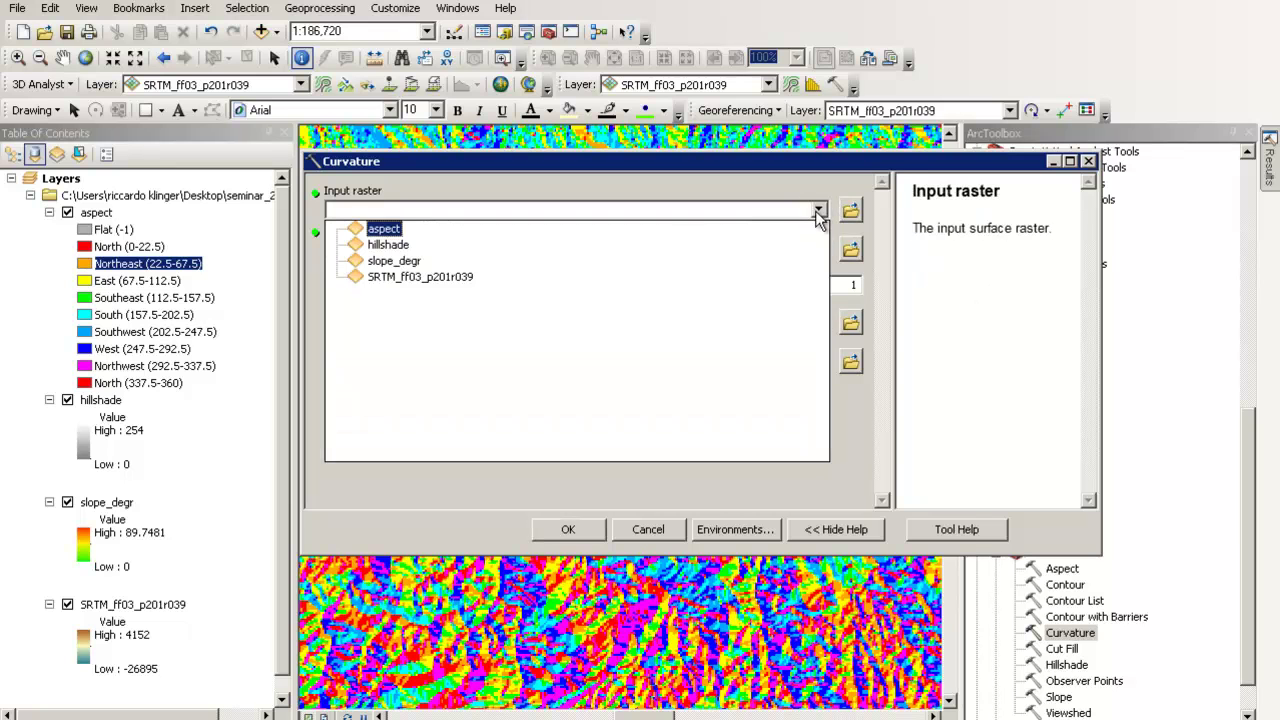
pyautogui.click(447, 280)
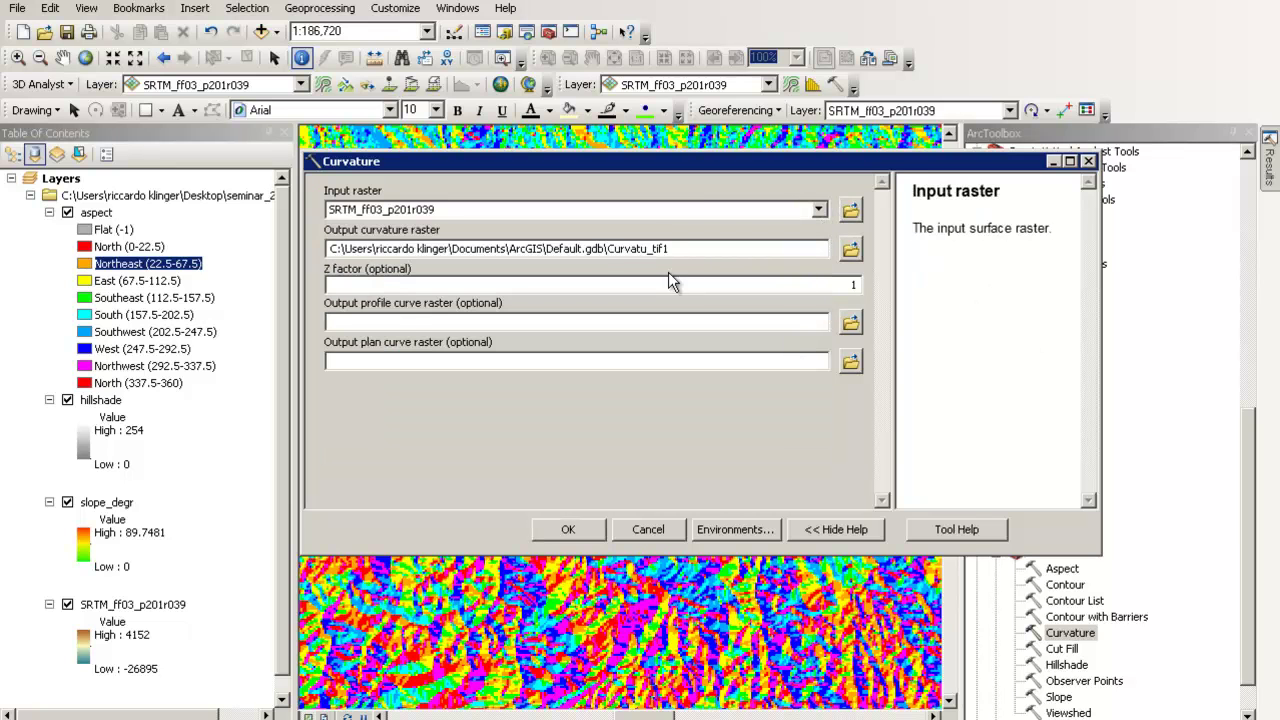
pyautogui.click(850, 248)
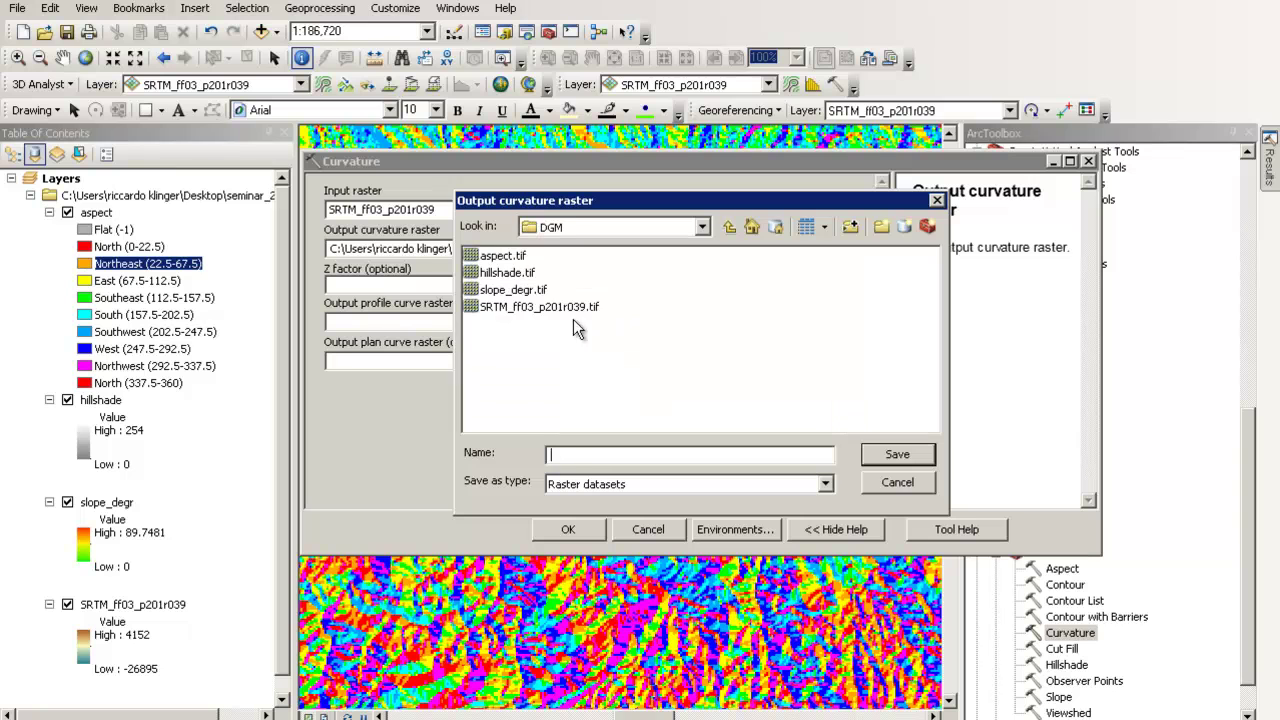
pyautogui.write('curvature.tif')
pyautogui.click(899, 461)
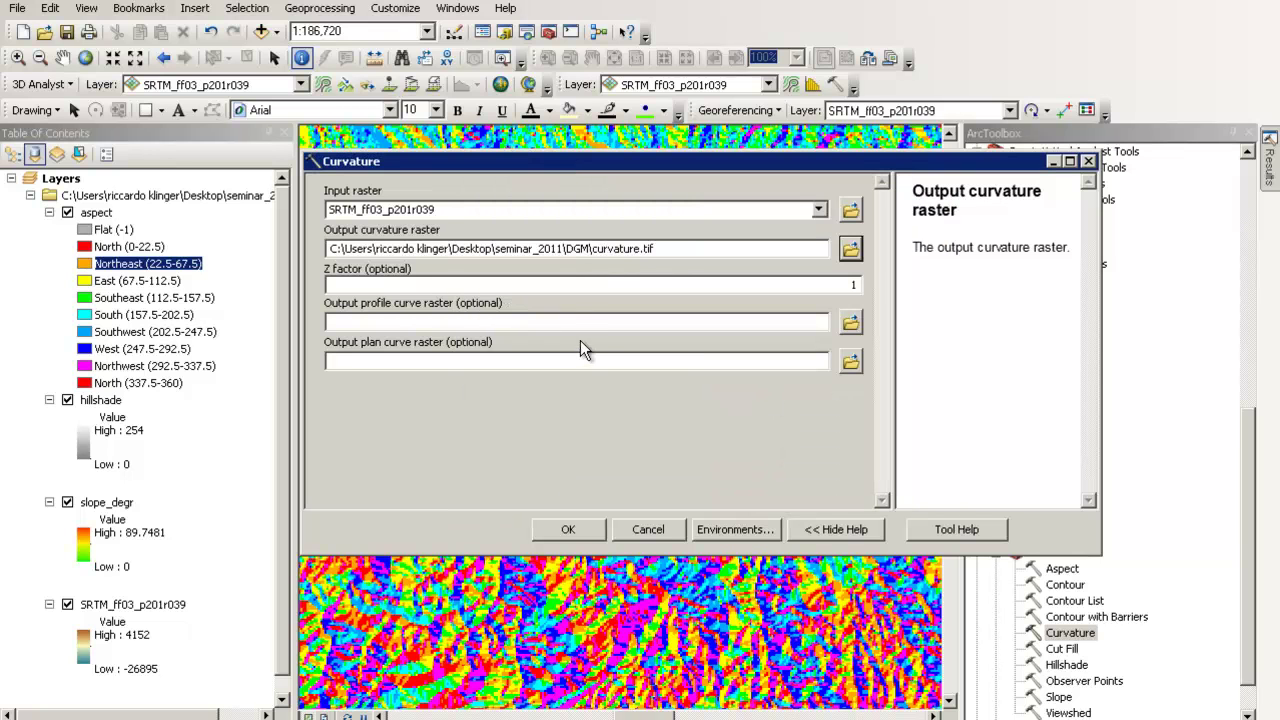
# Step: Read the Z factor help and set the output profile curve raster to profile_cuvature.tif in the DGM folder
pyautogui.click(597, 291)
pyautogui.moveTo(1087, 319); pyautogui.dragTo(1096, 467)
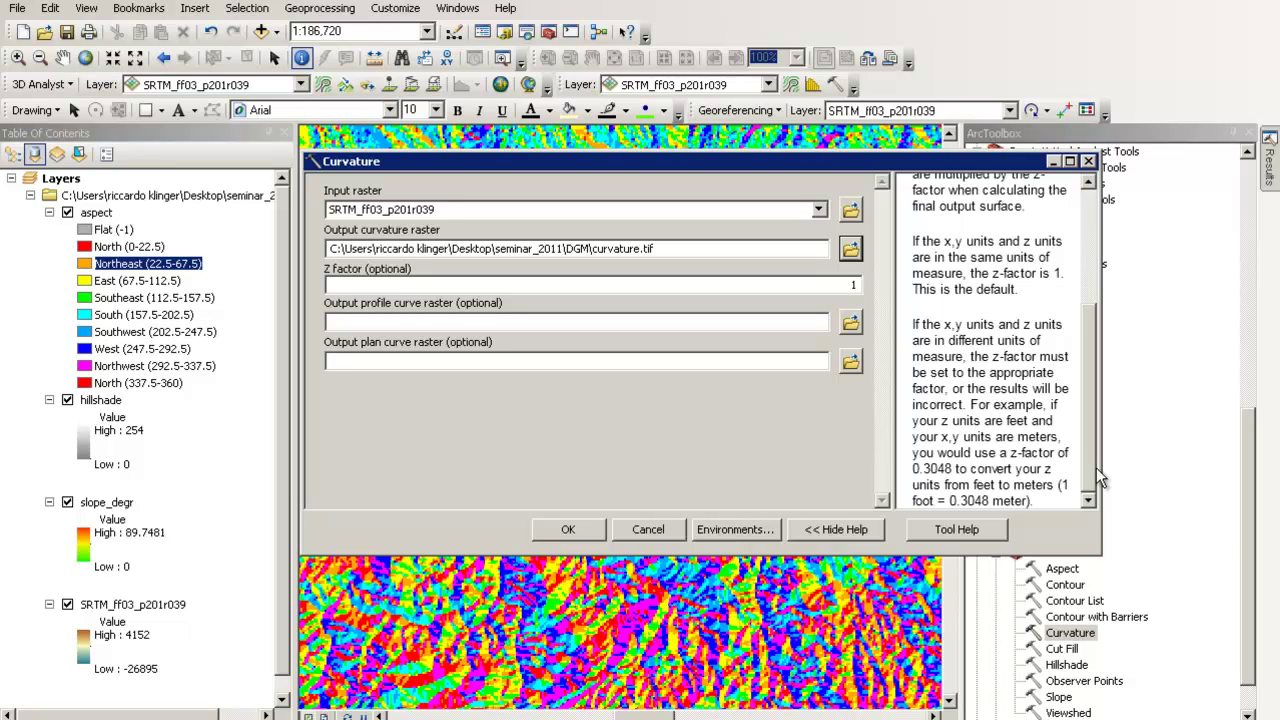
pyautogui.click(850, 322)
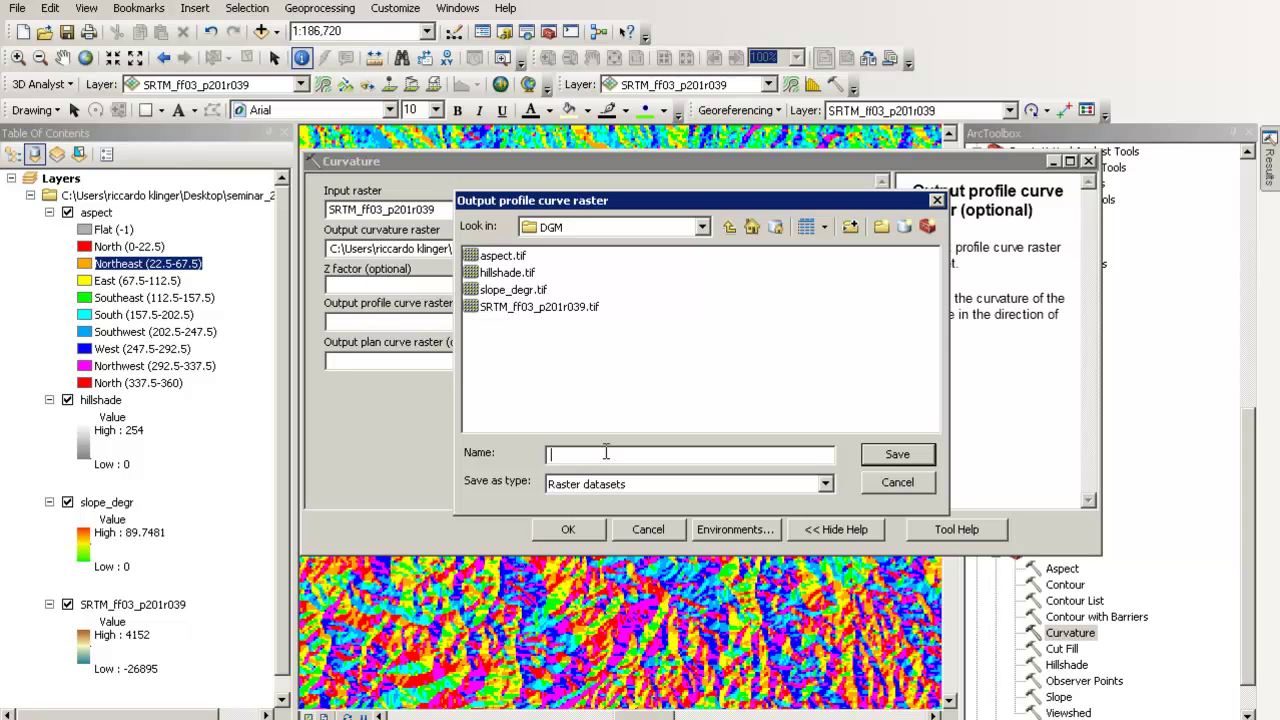
pyautogui.write('profile_curvature.tif')
pyautogui.click(890, 450)
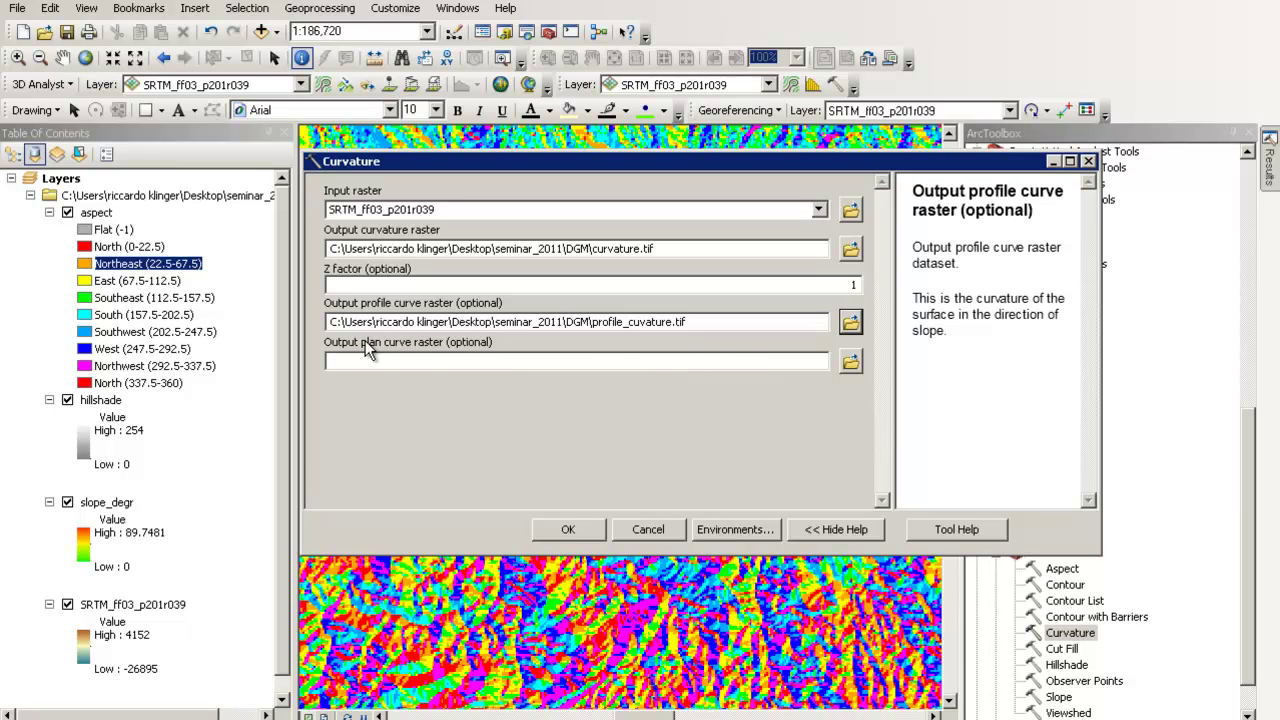
# Step: Set the output plan curve raster to plan_curvature.tif in the DGM folder and run the Curvature tool
pyautogui.click(850, 361)
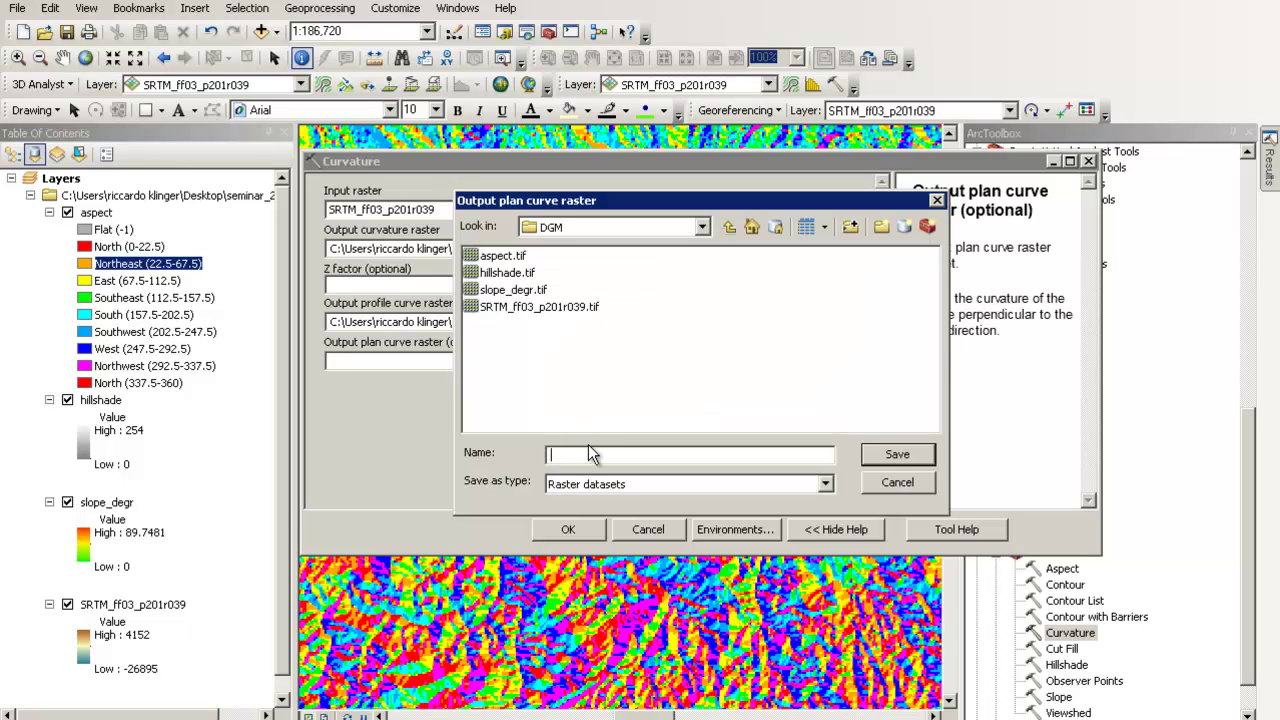
pyautogui.moveTo(621, 200); pyautogui.dragTo(834, 194)
pyautogui.write('plan_curvature.tif')
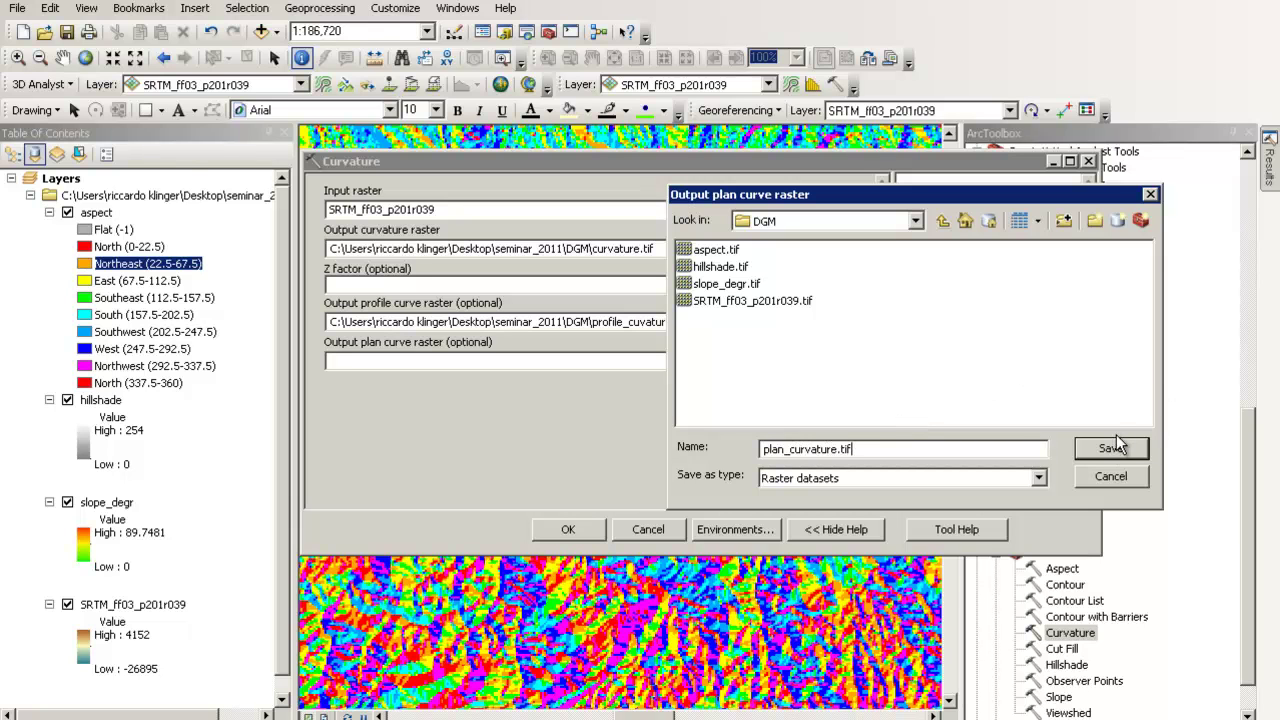
pyautogui.click(1112, 448)
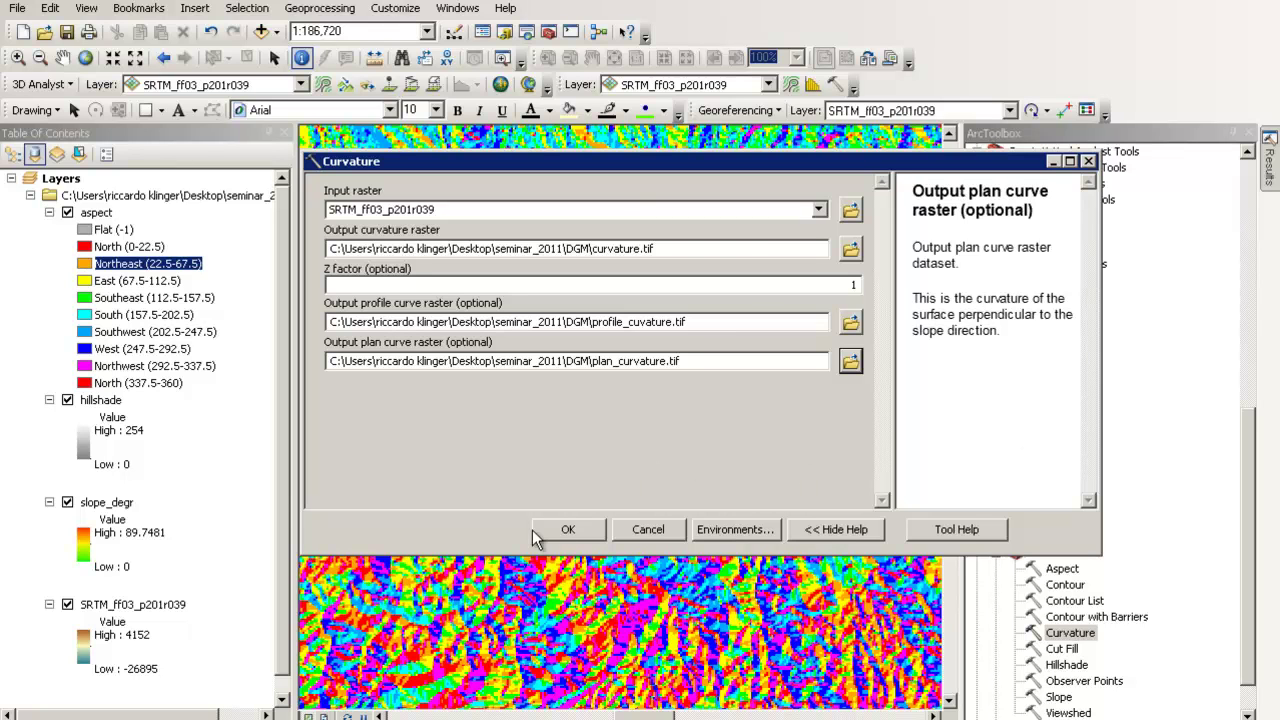
pyautogui.click(571, 529)
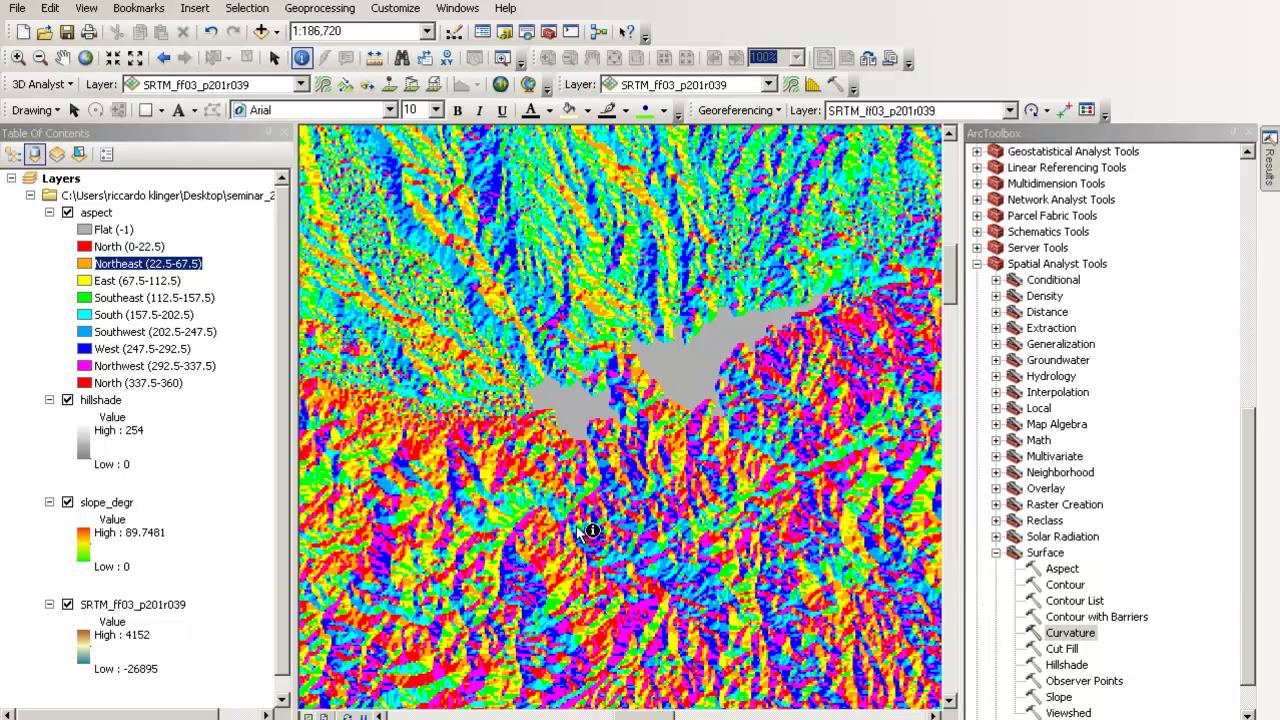
# Step: Check the Curvature run in the geoprocessing results and add its profile_cuvature.tif output to the map
pyautogui.click(1270, 160)
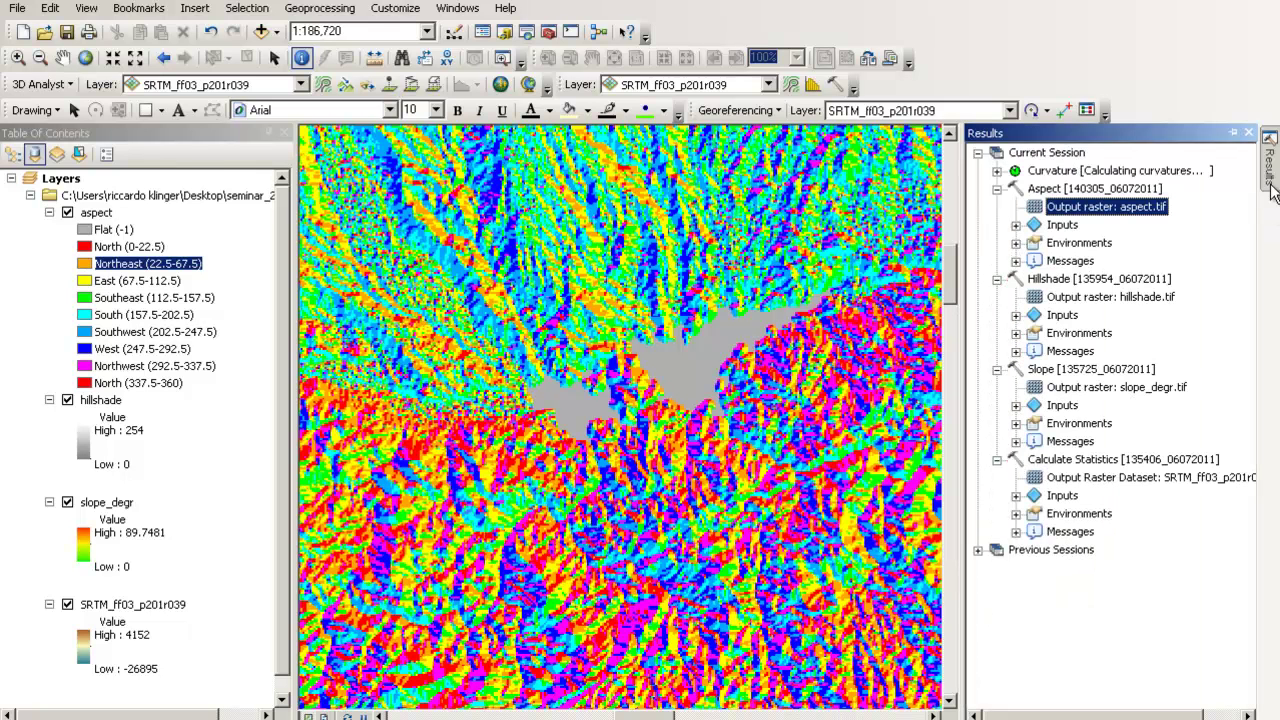
pyautogui.click(997, 171)
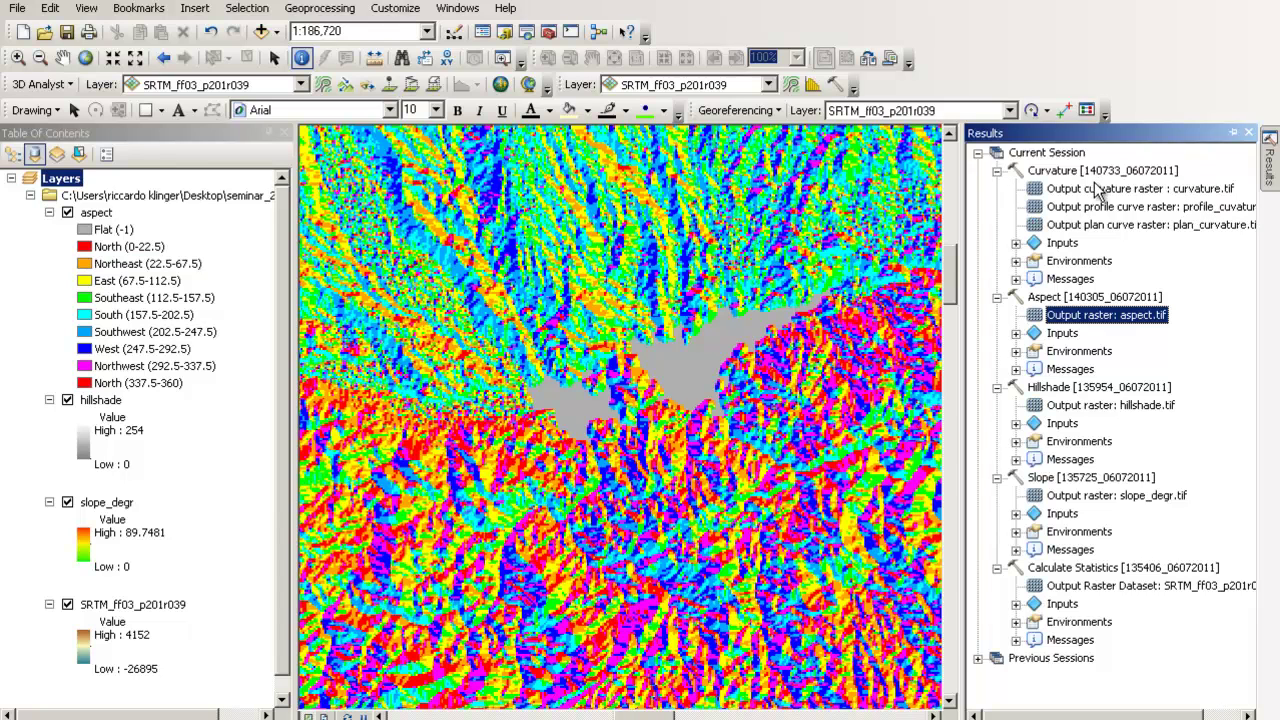
pyautogui.rightClick(1119, 207)
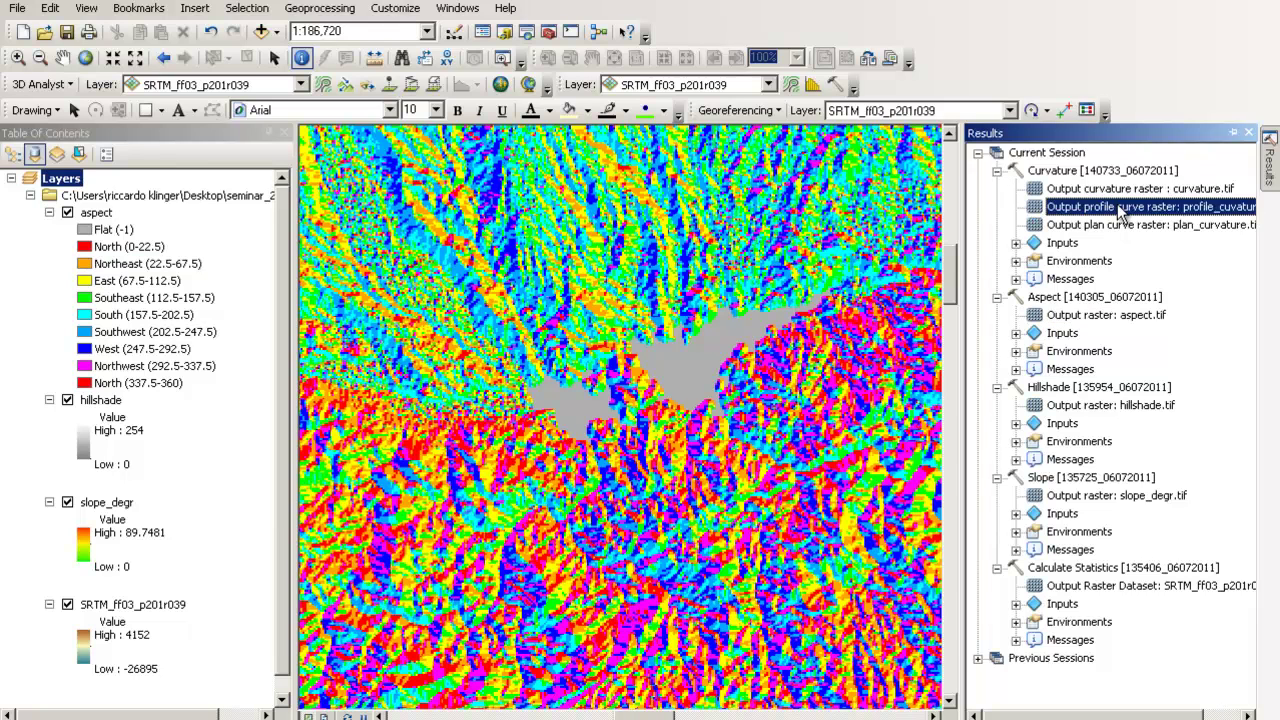
pyautogui.click(1168, 215)
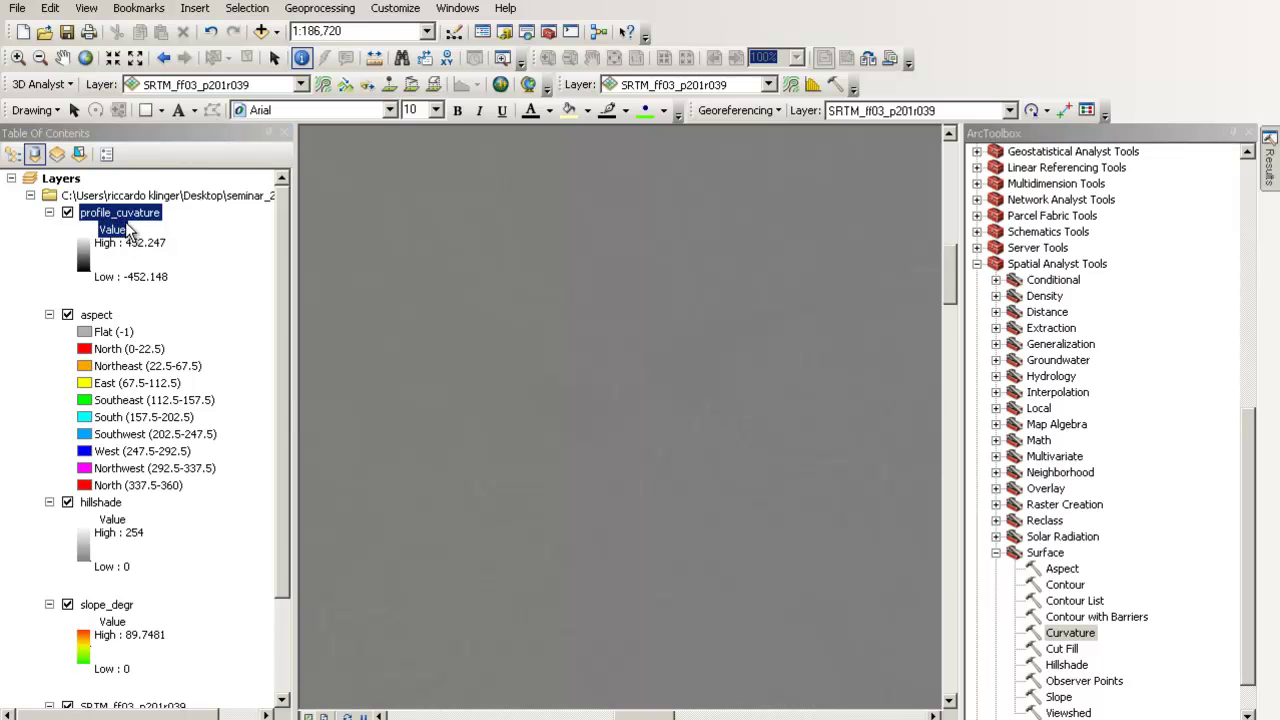
# Step: Set the profile_cuvature layer's stretch to Minimum-Maximum and limit its range to a high of 1 and a low of -1
pyautogui.doubleClick(128, 230)
pyautogui.click(646, 478)
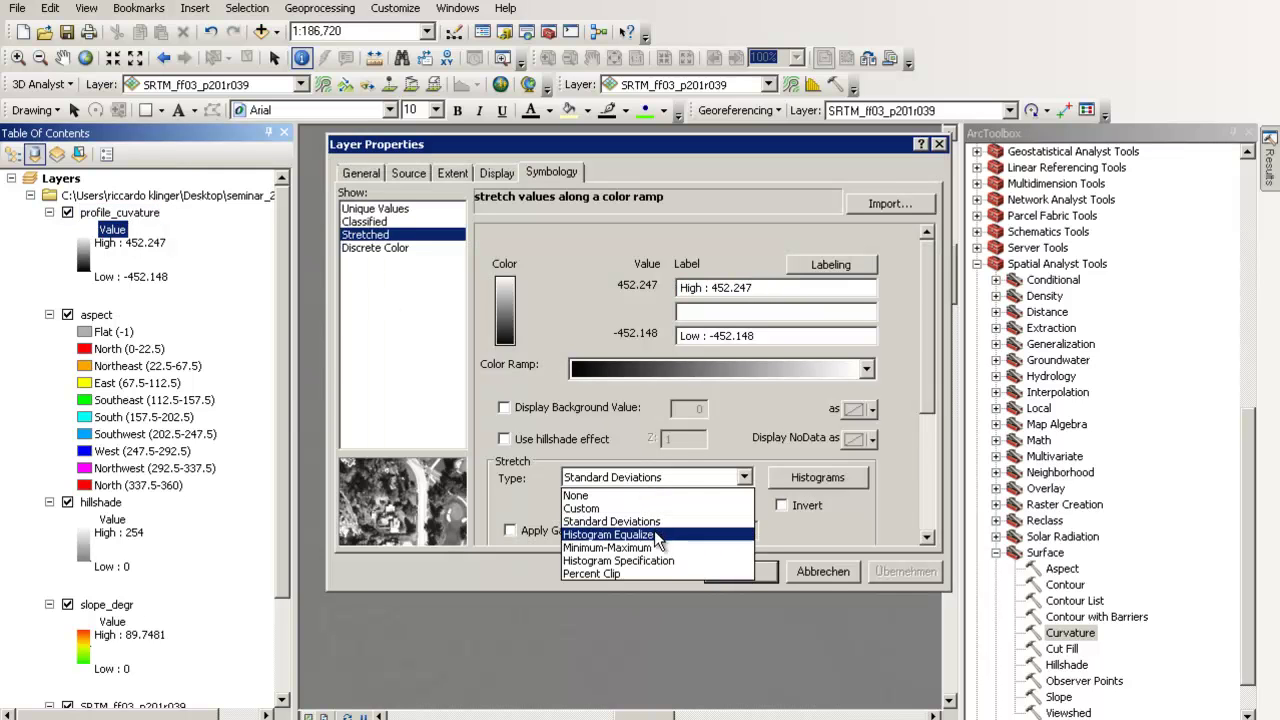
pyautogui.click(664, 547)
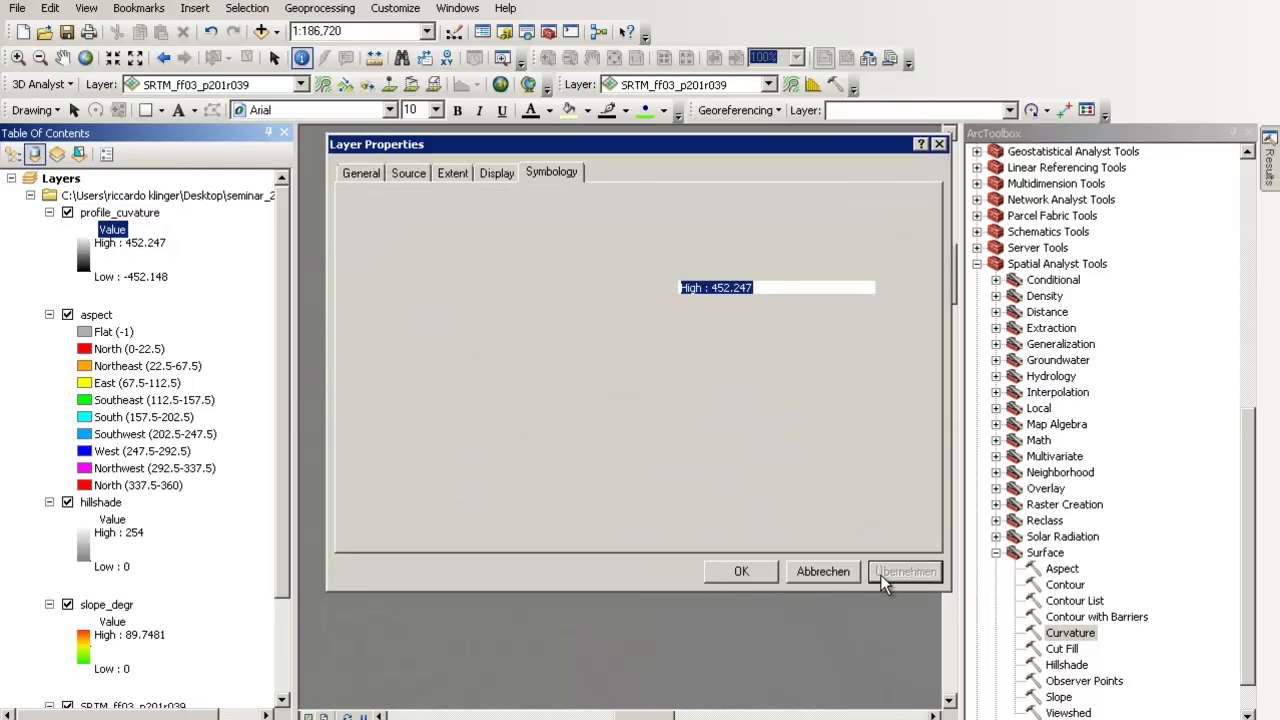
pyautogui.click(654, 312)
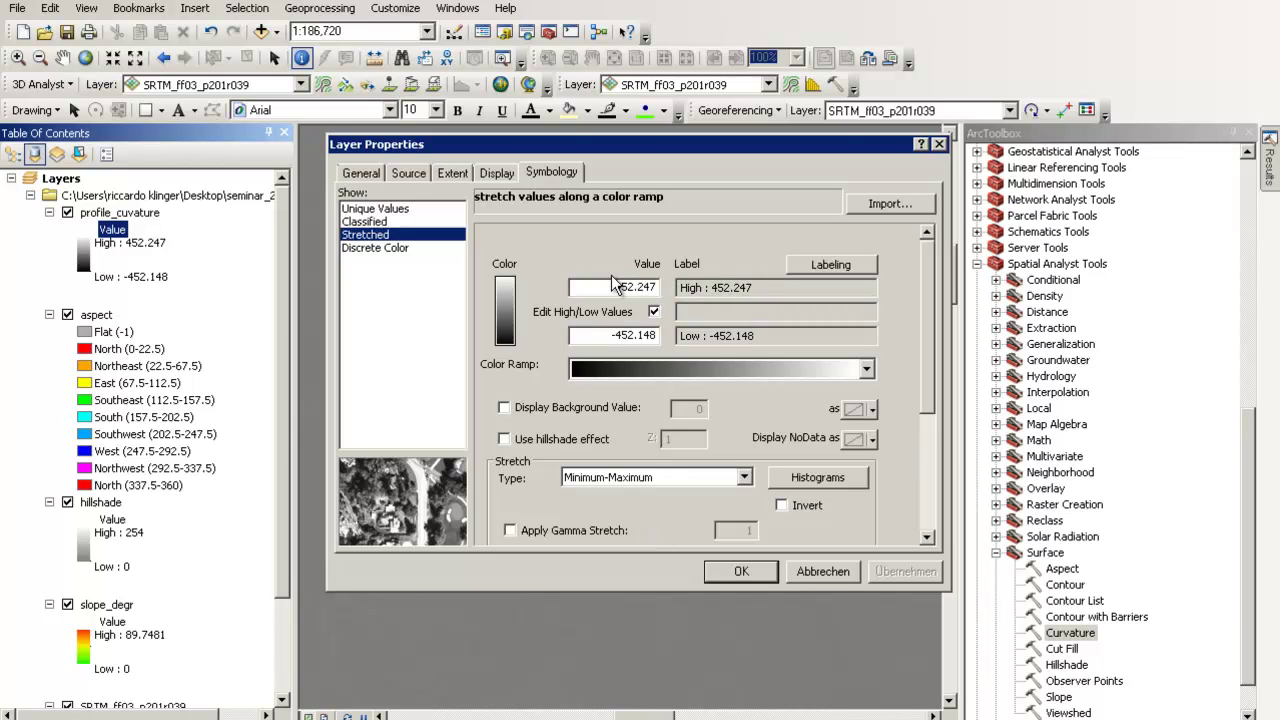
pyautogui.doubleClick(612, 289)
pyautogui.write('1')
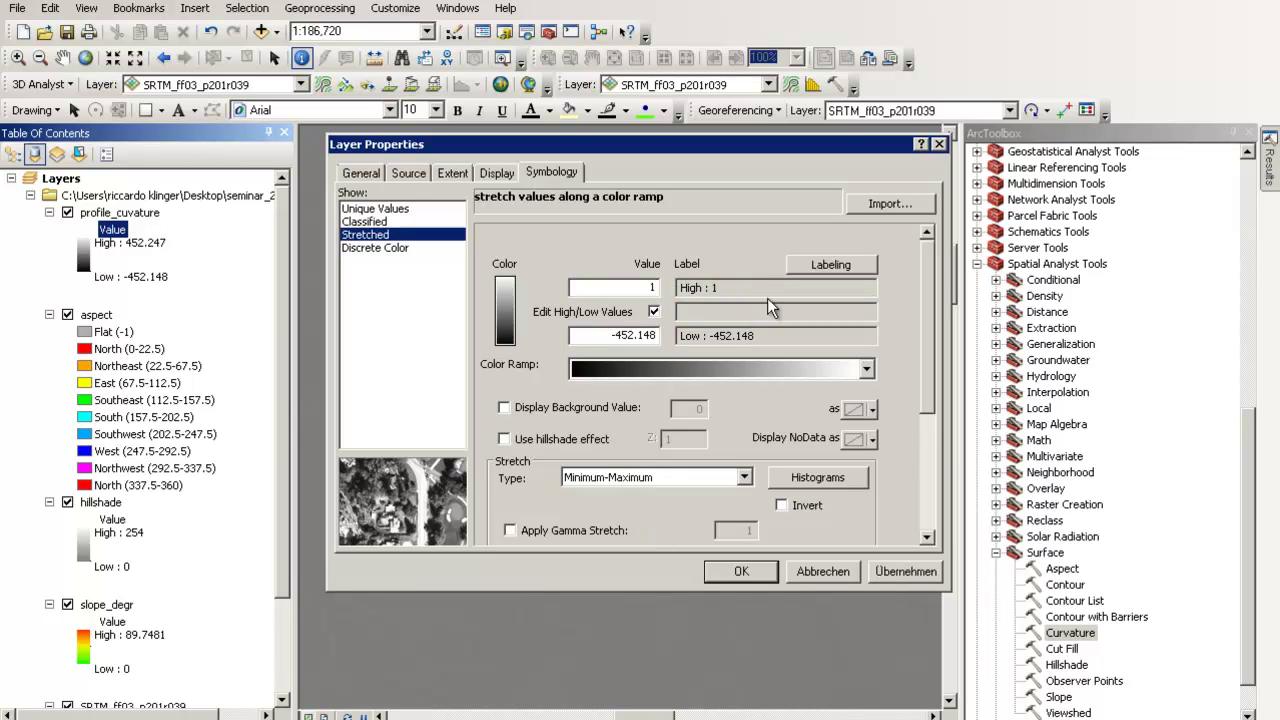
pyautogui.doubleClick(622, 338)
pyautogui.write('-1')
pyautogui.click(740, 572)
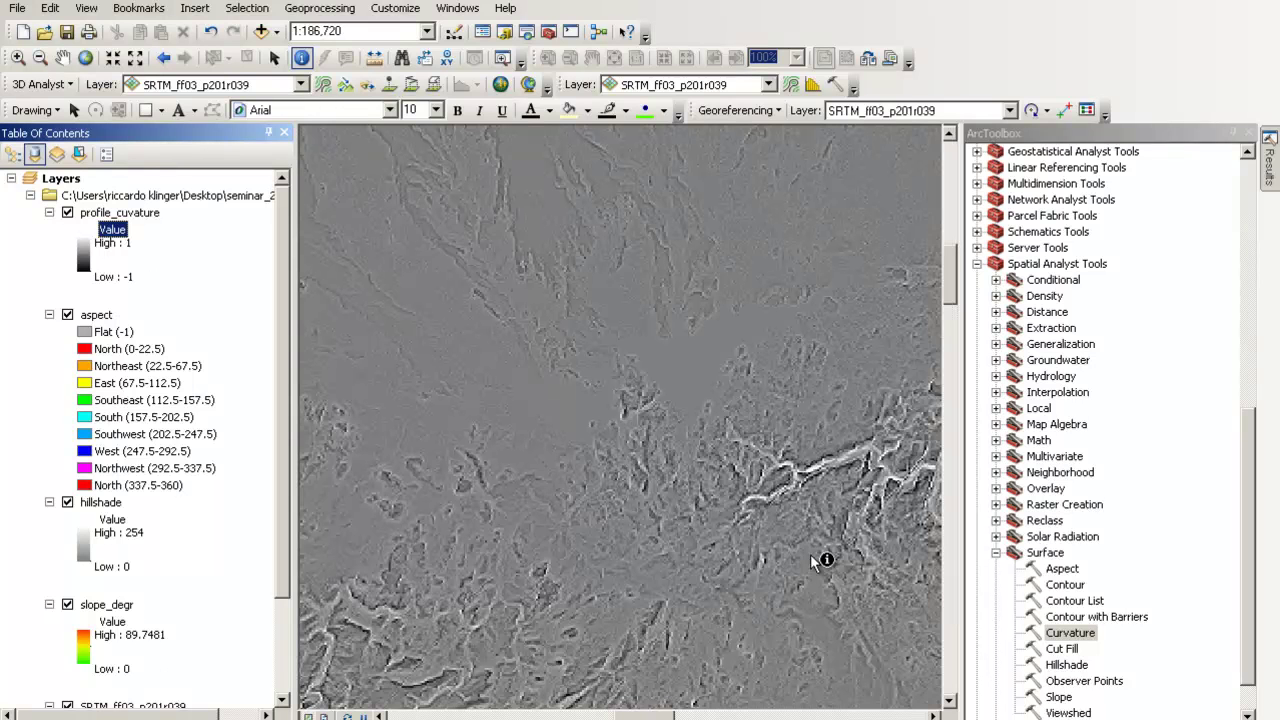
# Step: Examine the profile curvature raster up close along the bright branching valley southeast of the current map view
pyautogui.click(950, 290)
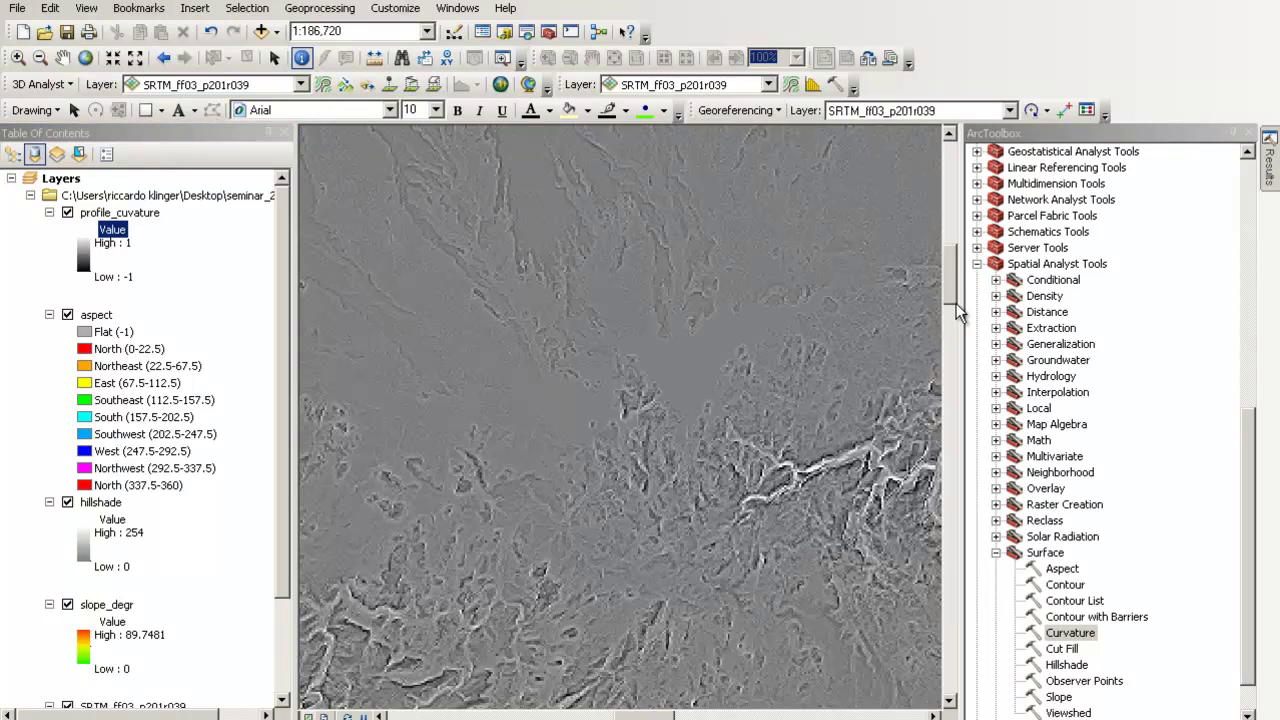
pyautogui.moveTo(956, 305); pyautogui.dragTo(954, 320)
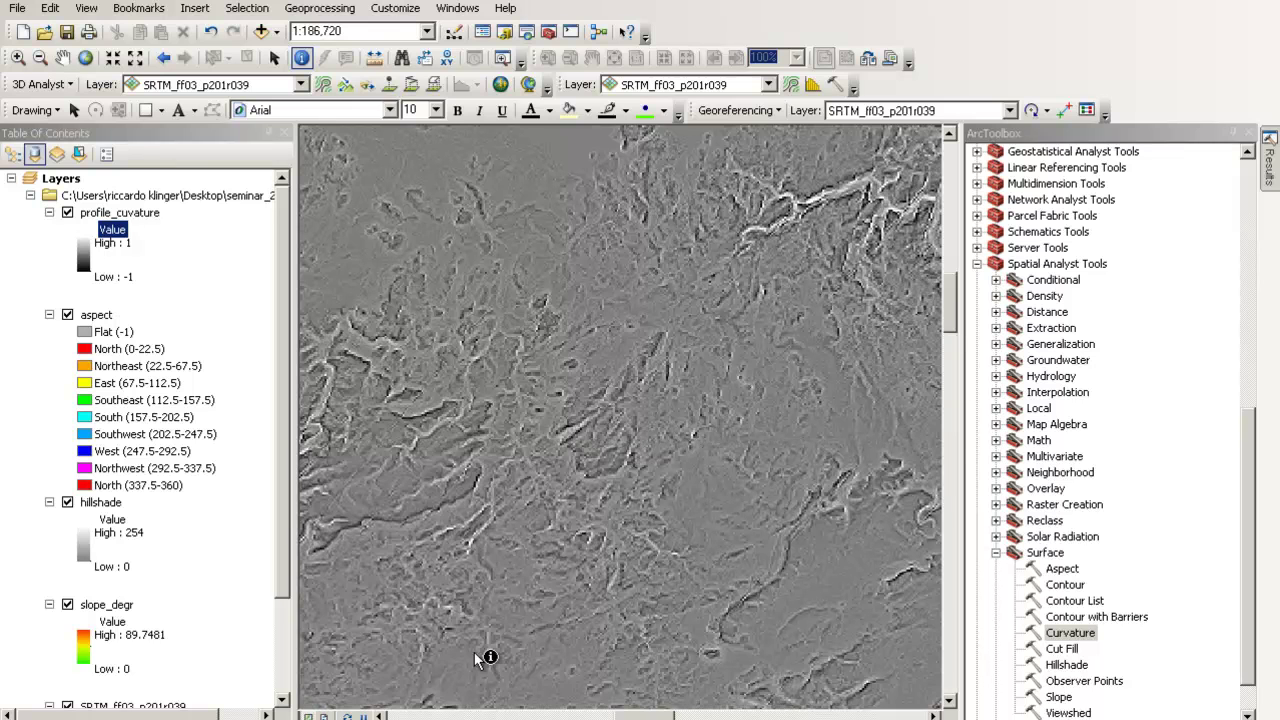
pyautogui.press('Right')
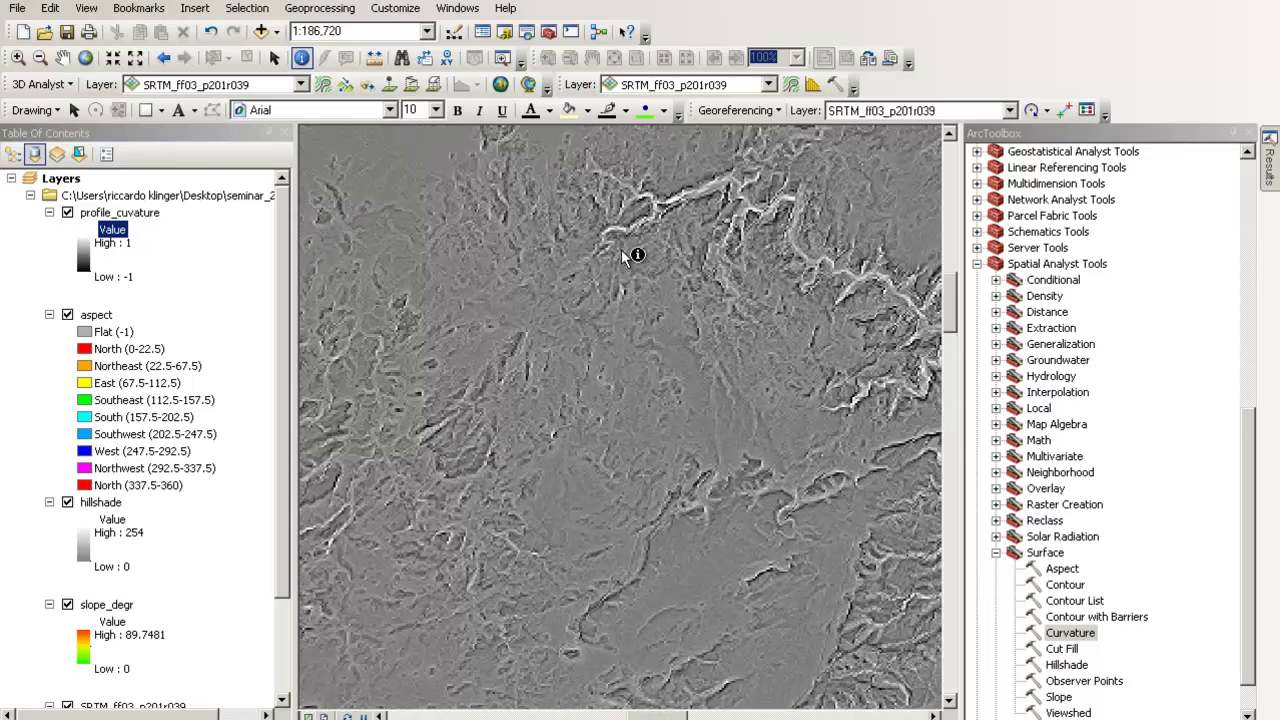
pyautogui.click(18, 57)
pyautogui.moveTo(575, 170); pyautogui.dragTo(772, 286)
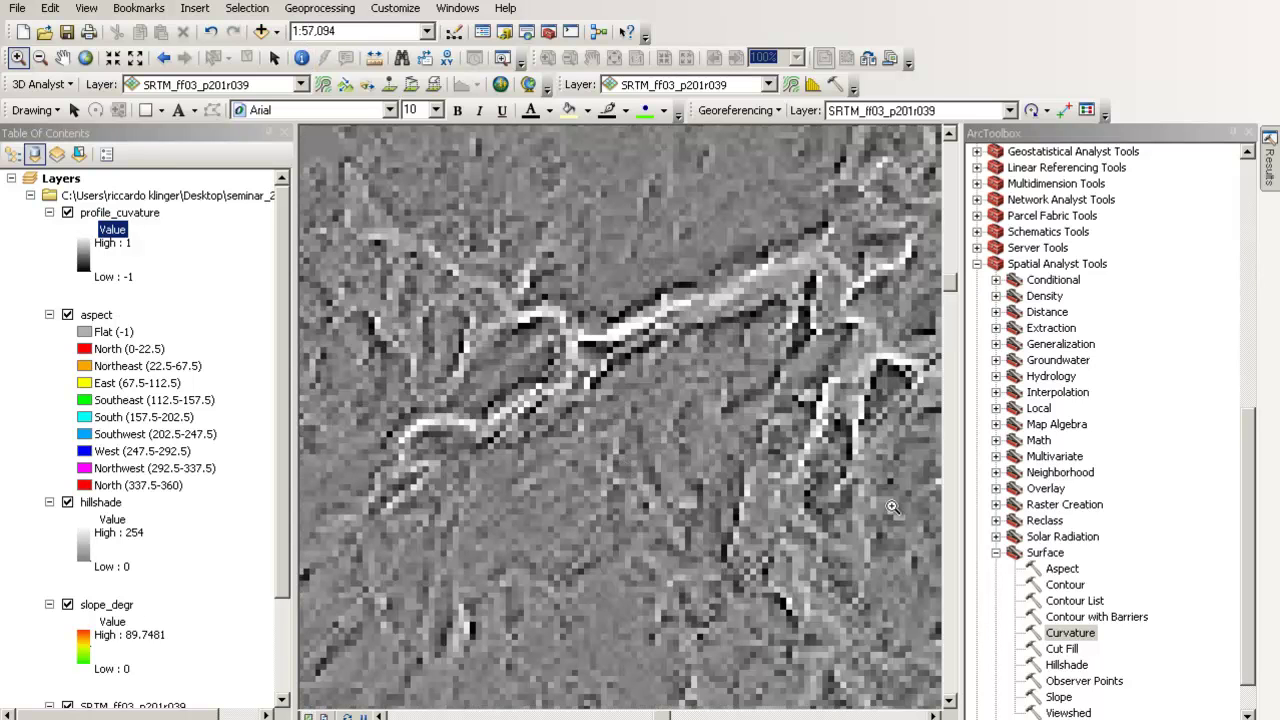
# Step: Read in the Curvature tool's help how positive and negative profile curvature values indicate concave and convex surfaces
pyautogui.rightClick(1091, 640)
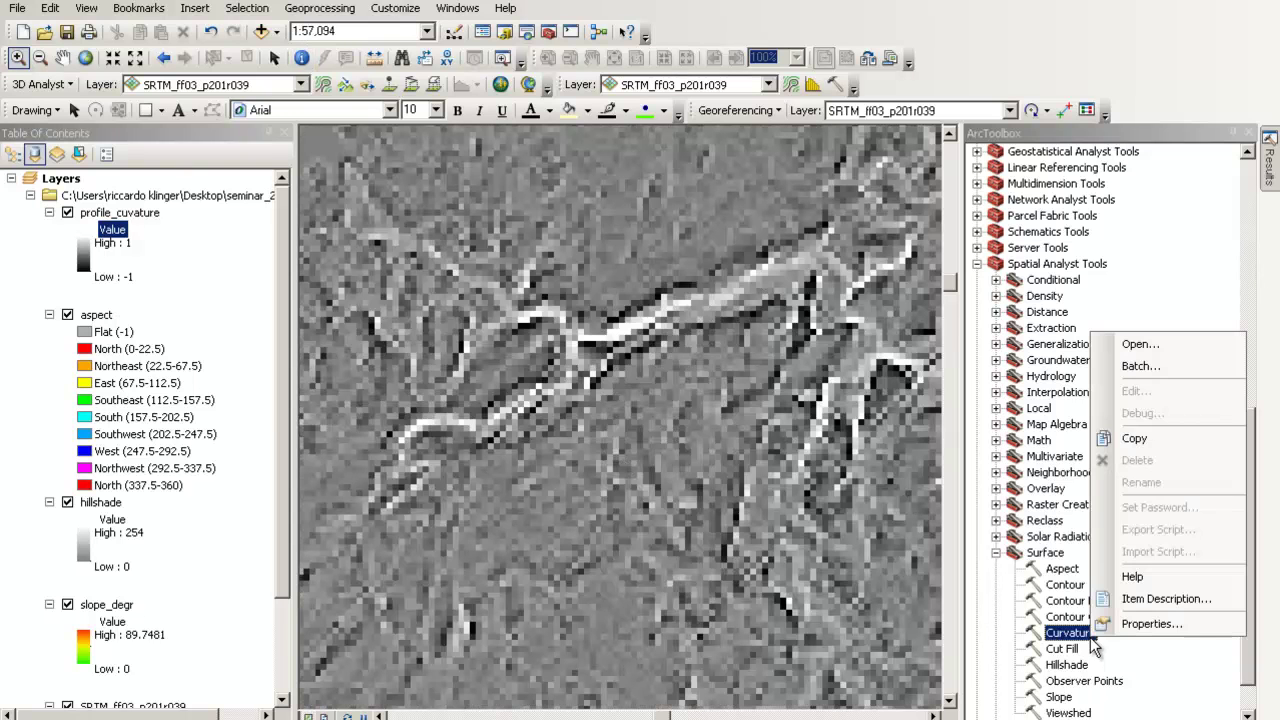
pyautogui.click(1134, 576)
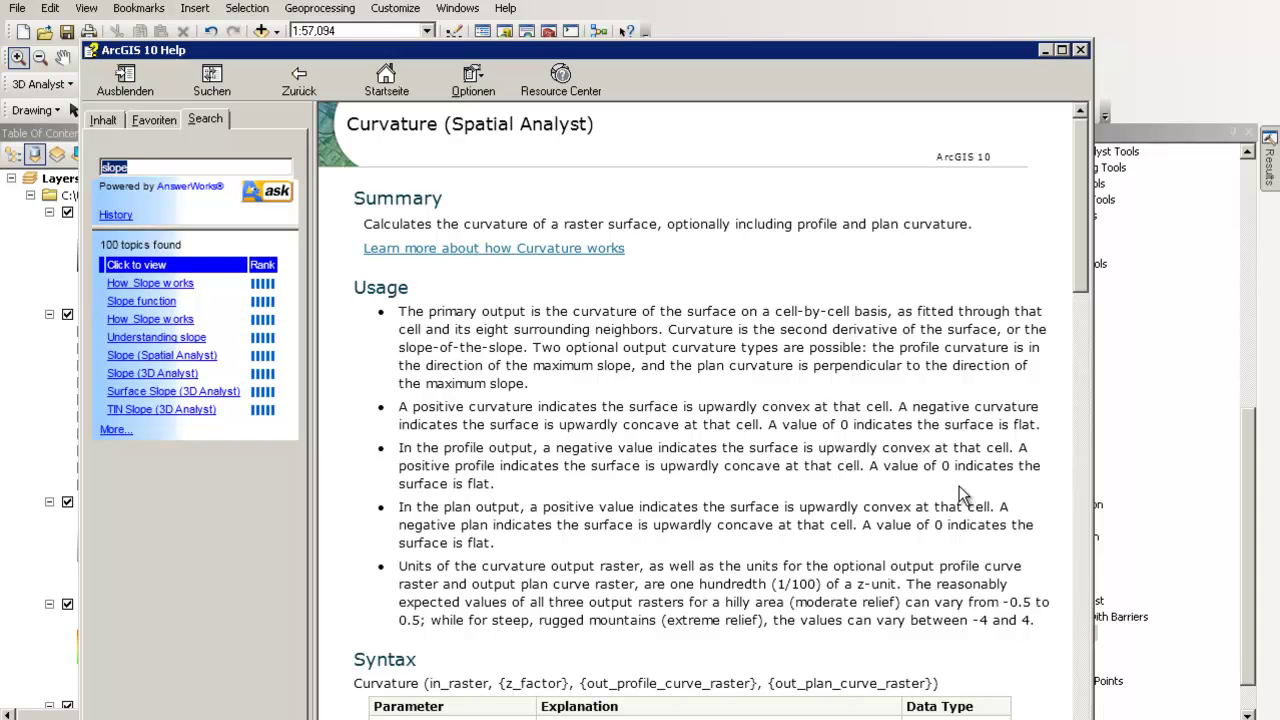
pyautogui.moveTo(556, 447); pyautogui.dragTo(957, 453)
pyautogui.click(686, 451)
pyautogui.click(957, 453)
pyautogui.doubleClick(500, 467)
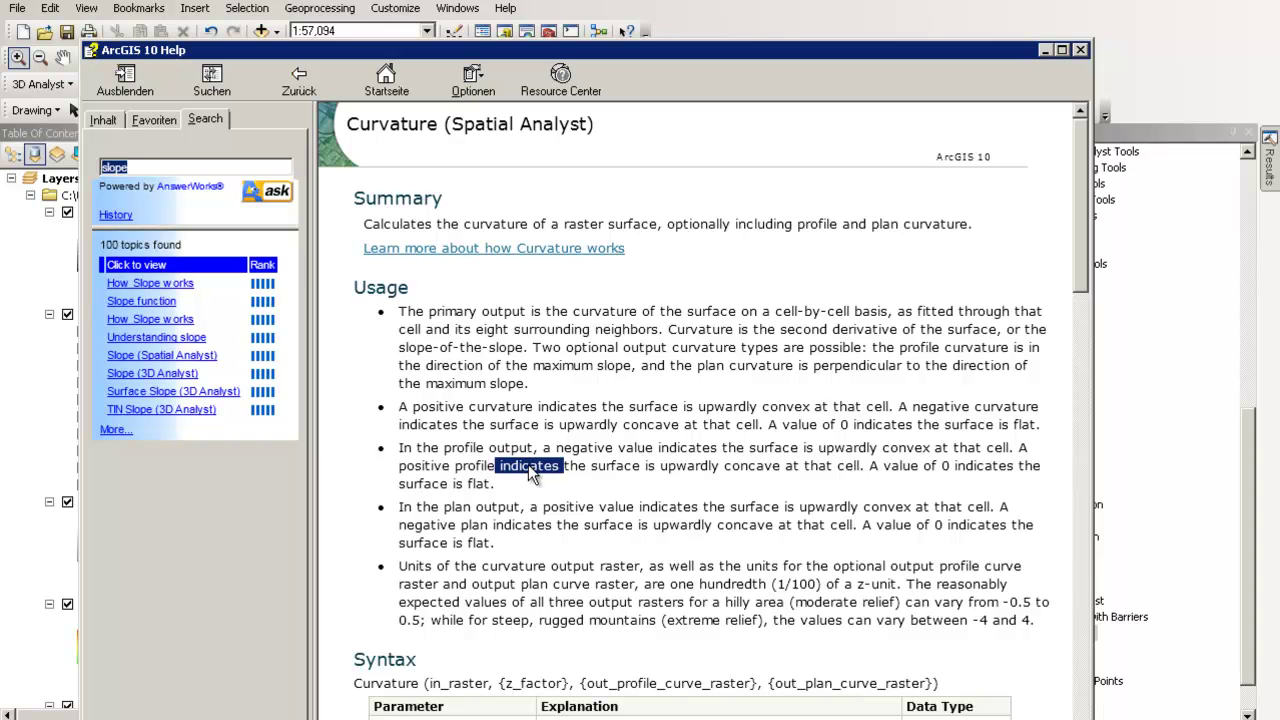
pyautogui.click(533, 472)
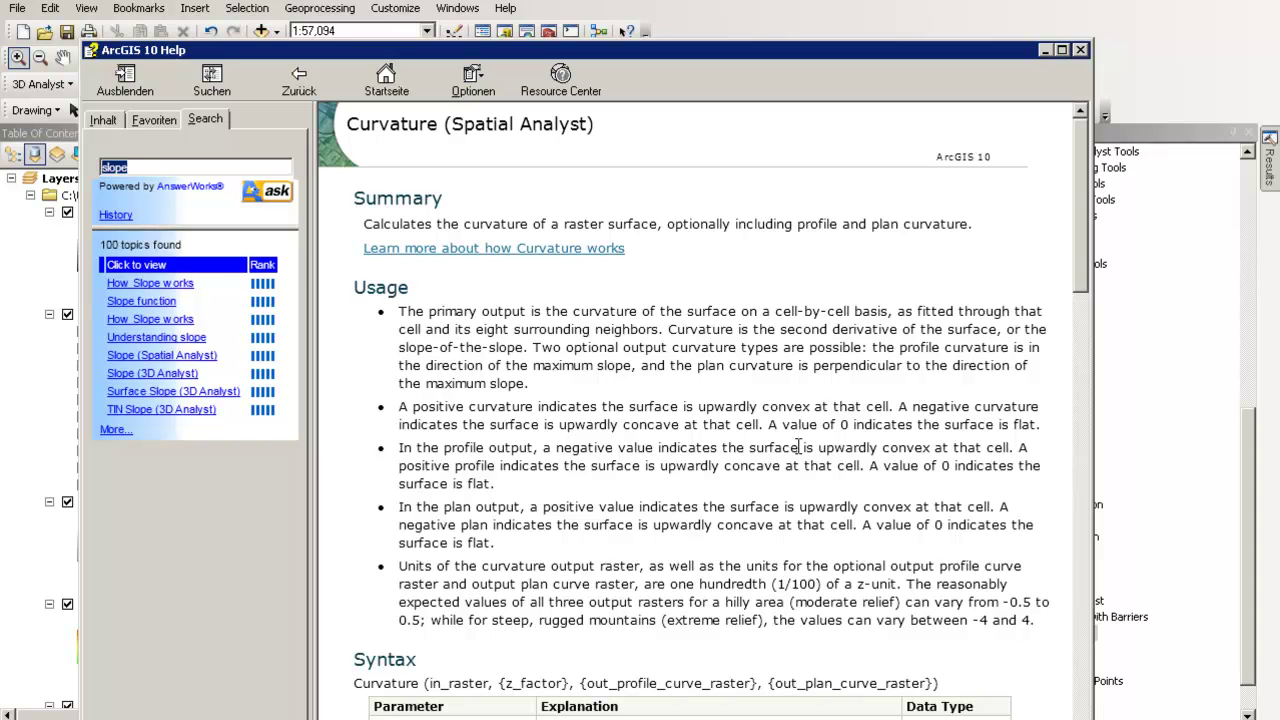
pyautogui.moveTo(556, 450); pyautogui.dragTo(652, 458)
pyautogui.click(652, 458)
pyautogui.click(1080, 50)
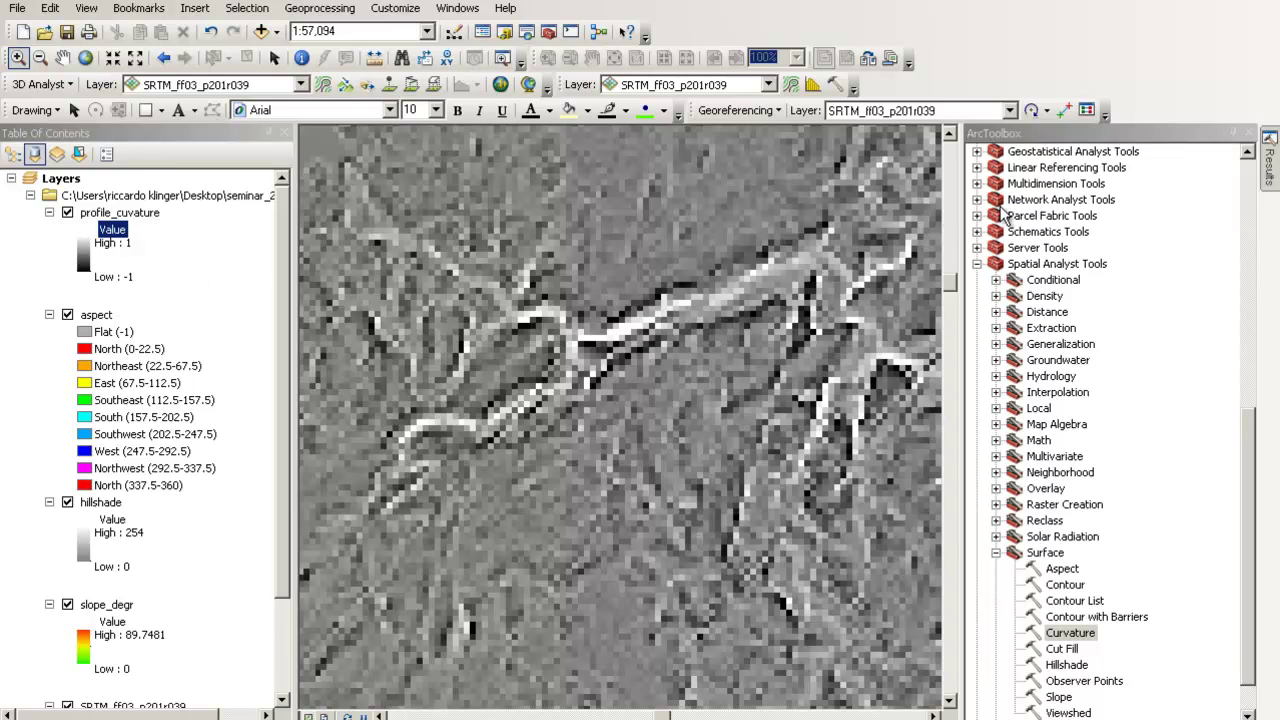
# Step: Examine the profile curvature pattern at 1:400,000 across the southern part of the raster
pyautogui.scroll(5, 602, 368)
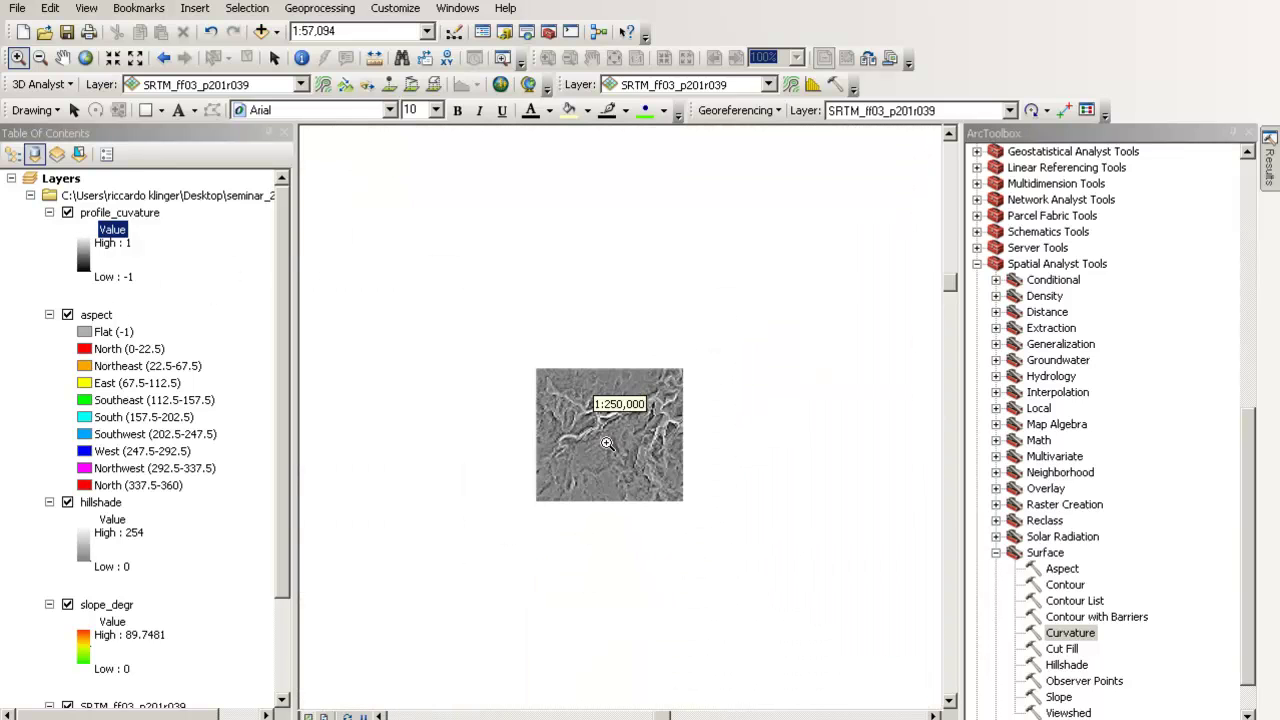
pyautogui.scroll(2, 605, 372)
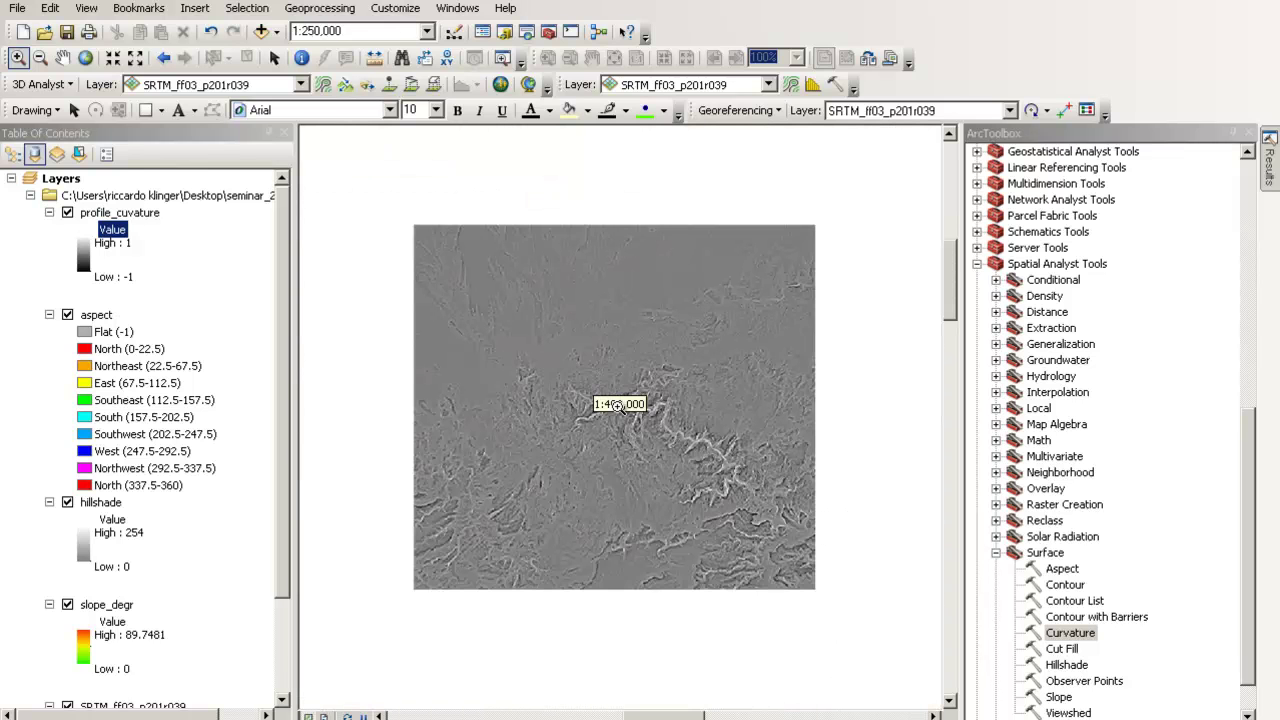
pyautogui.moveTo(949, 290); pyautogui.dragTo(963, 365)
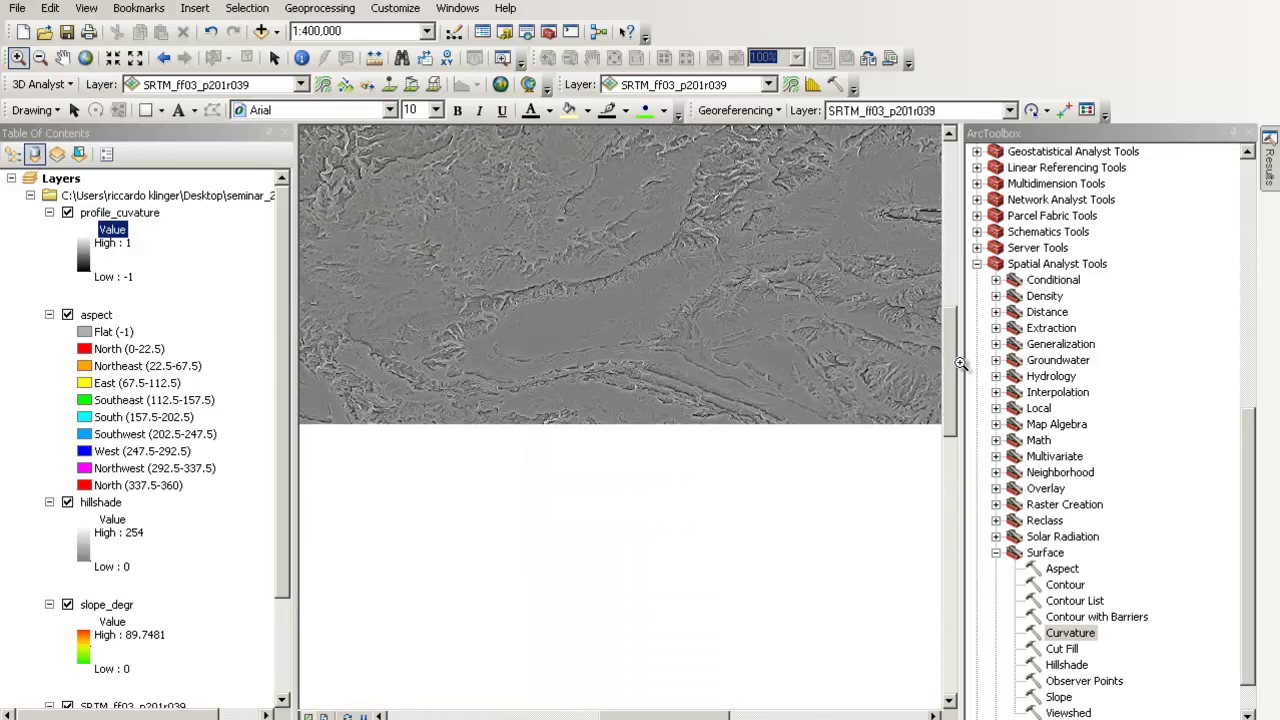